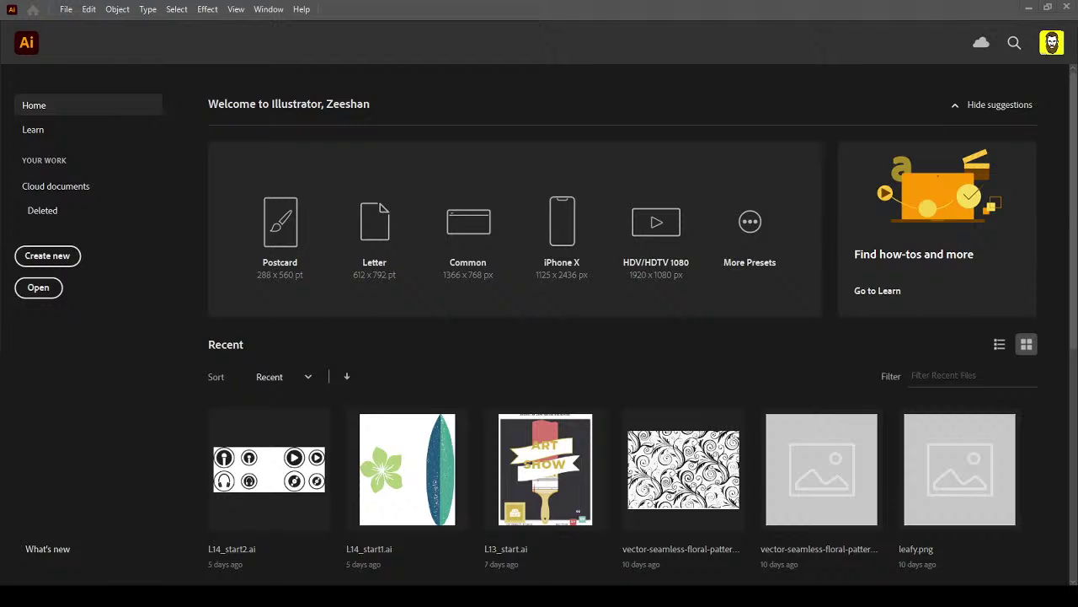
Switch to Chrome, examine the solid grey left arrow among the Google image results for "arrow icon", and return to Illustrator.
left_click_drag(0, 110, 645, 65)
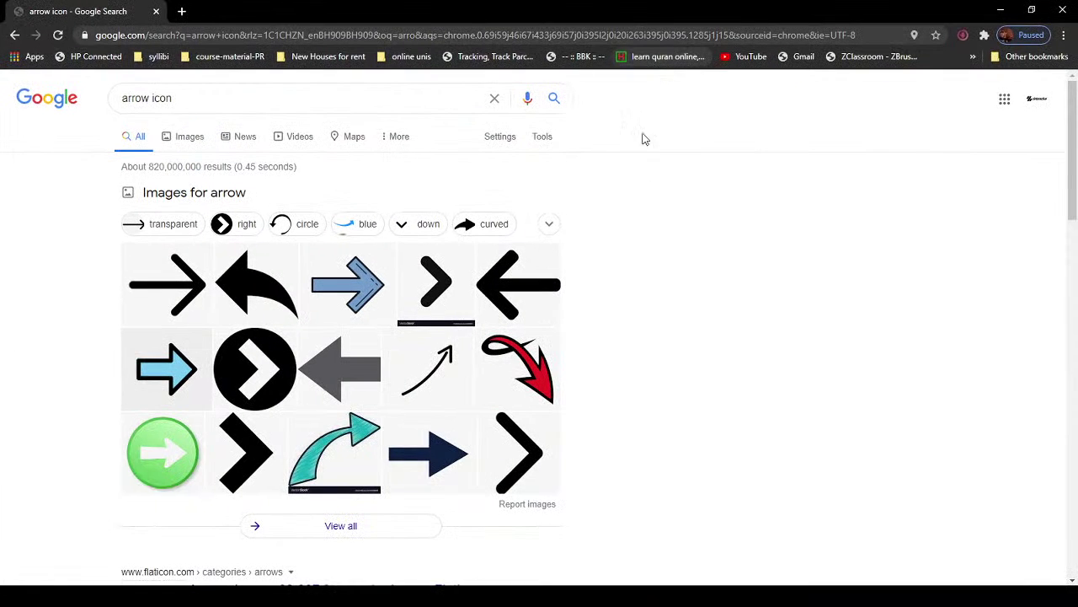
left_click(173, 137)
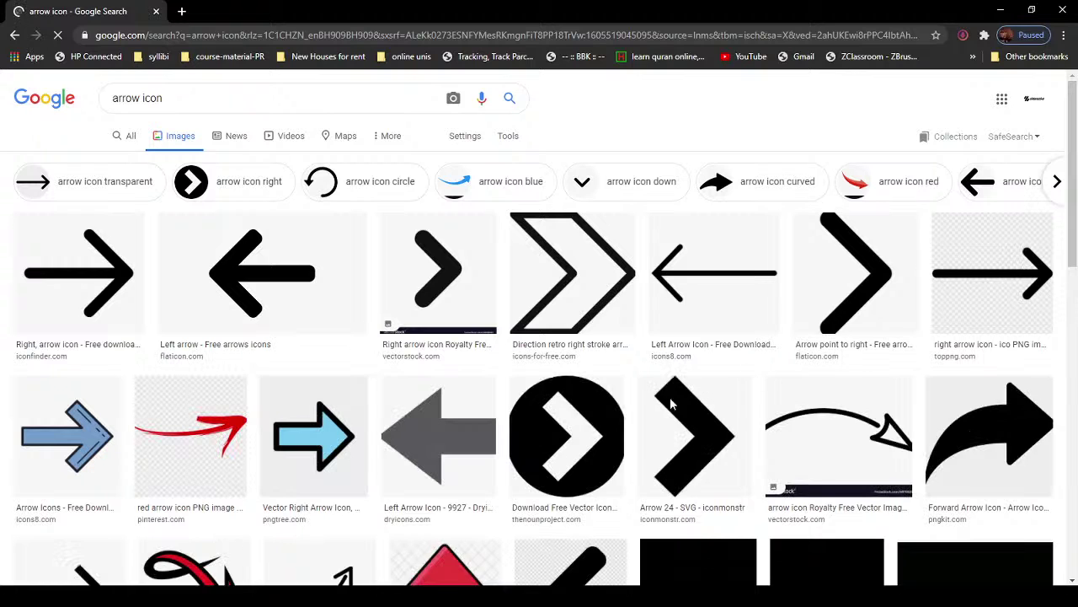
scroll(782, 413, "down", 2)
left_click(436, 325)
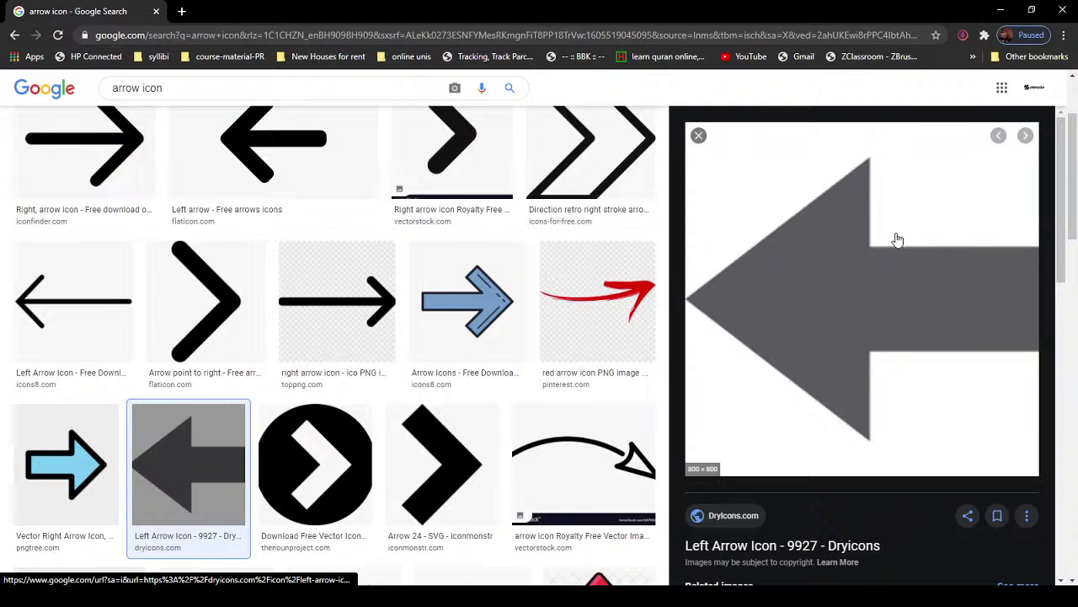
left_click(1065, 10)
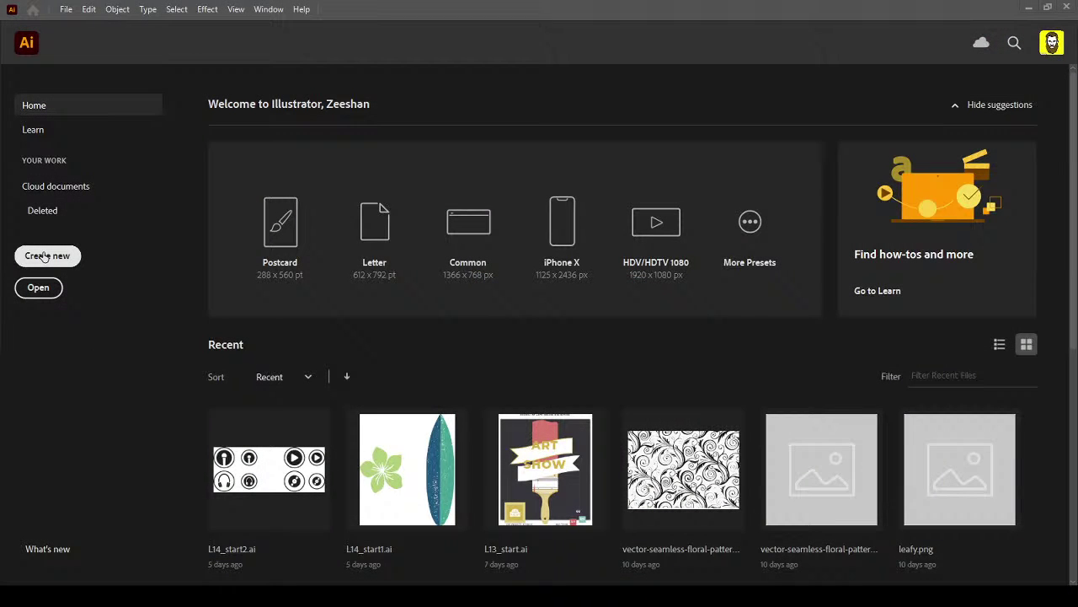
Create a new document from the Art & Illustration Poster preset, 1296 x 1728 pt.
left_click(46, 259)
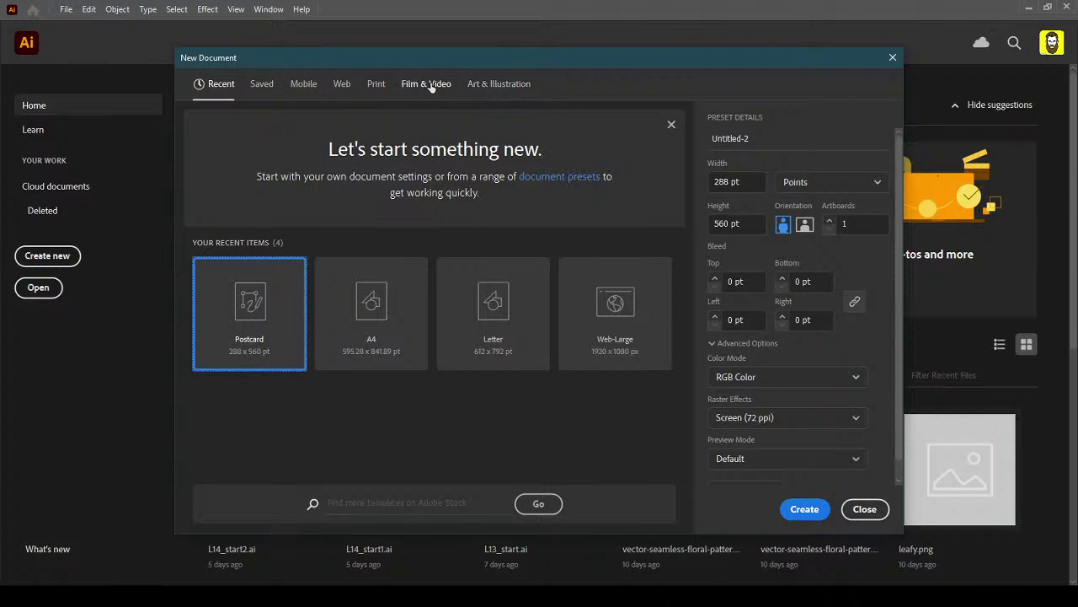
left_click(515, 86)
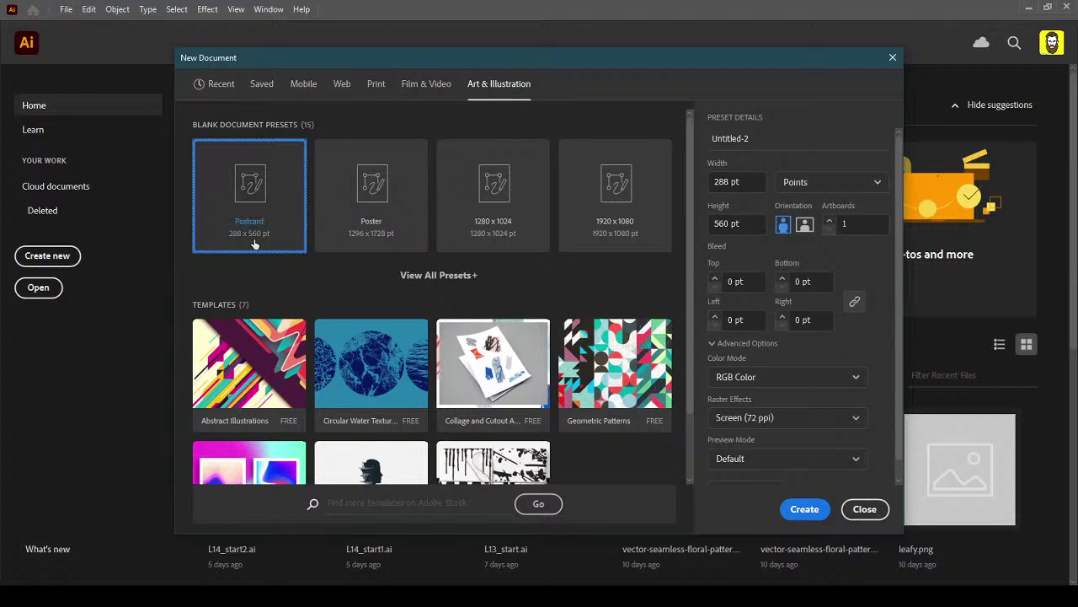
left_click(364, 236)
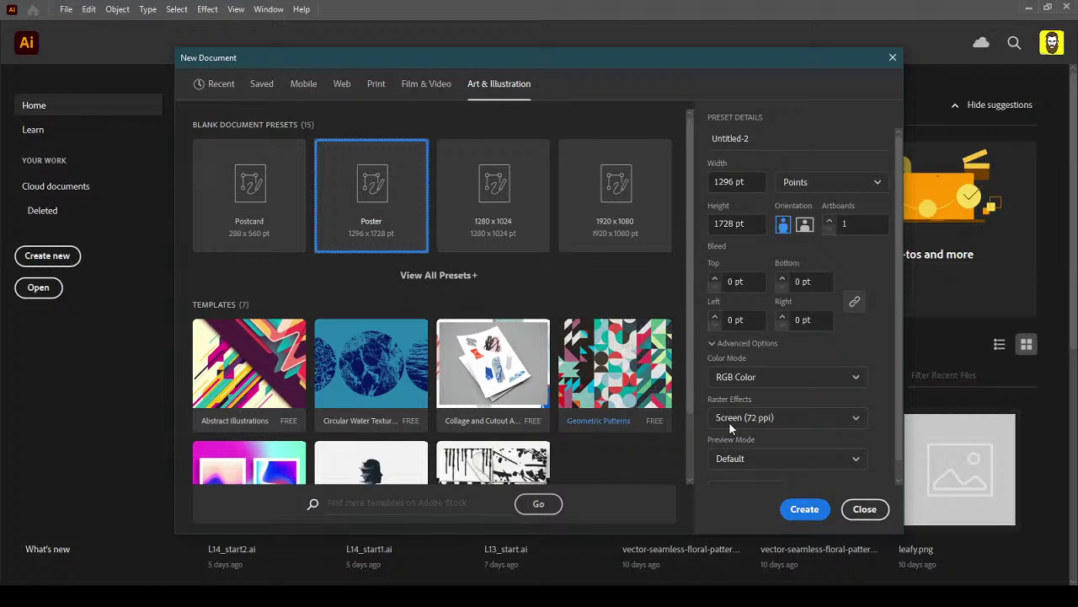
left_click(806, 511)
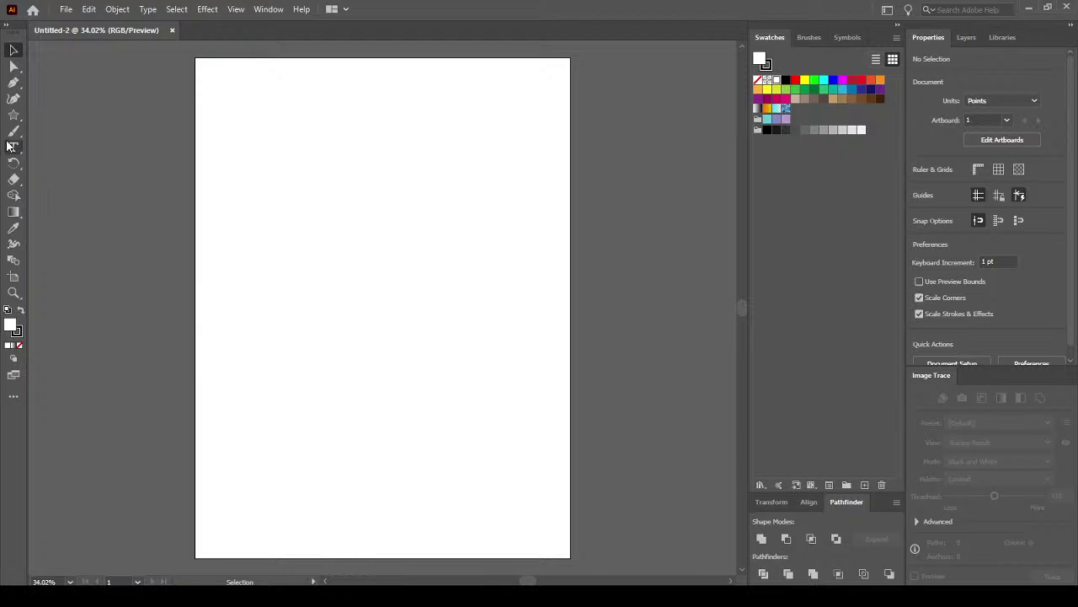
Activate the Star tool and set a dark green fill with no stroke.
left_click(13, 116)
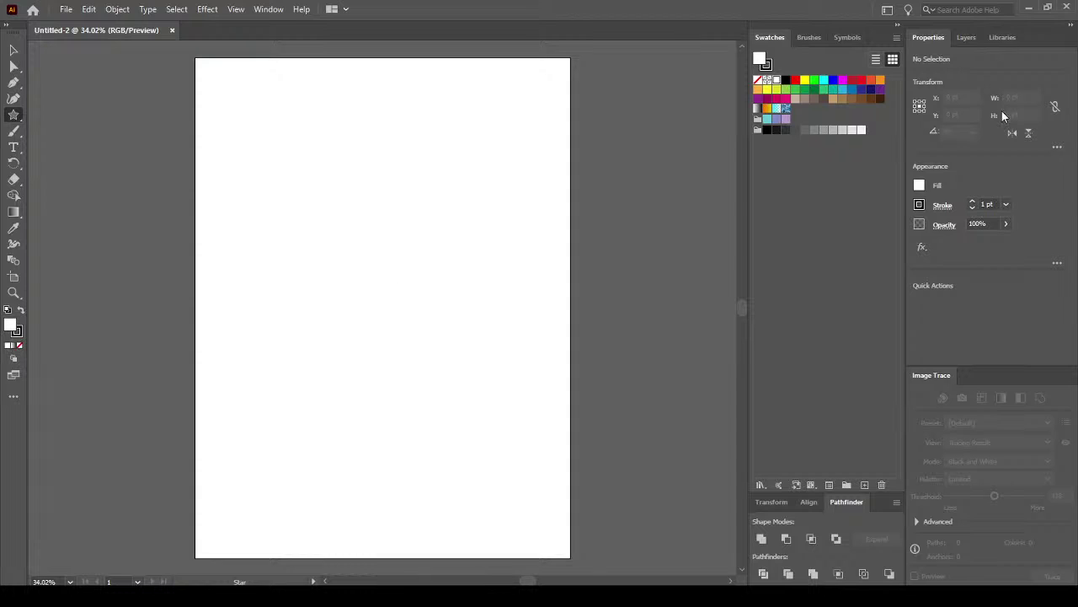
left_click(815, 89)
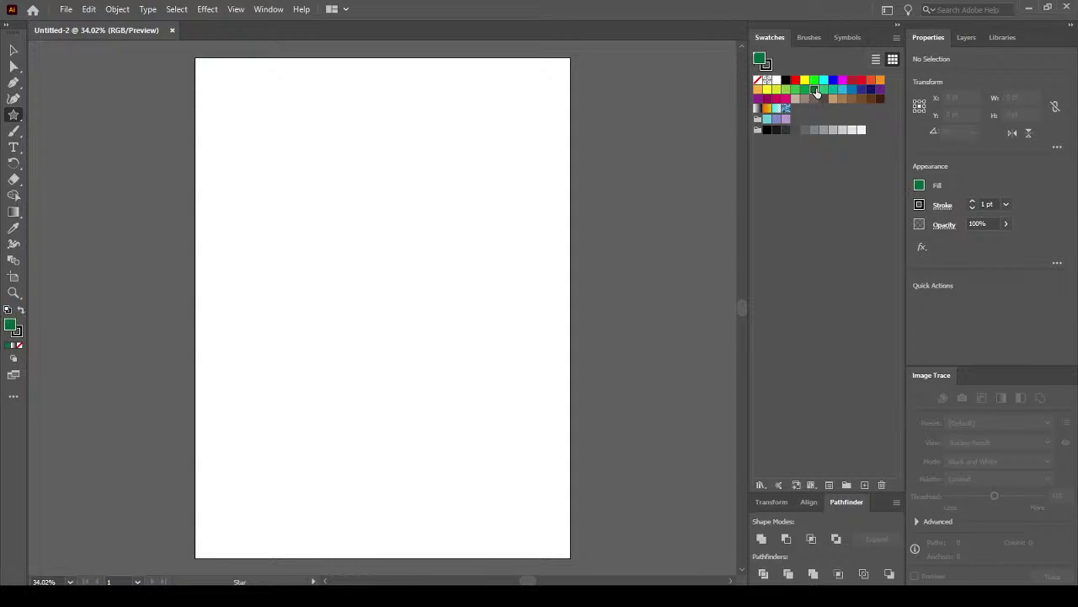
left_click(19, 335)
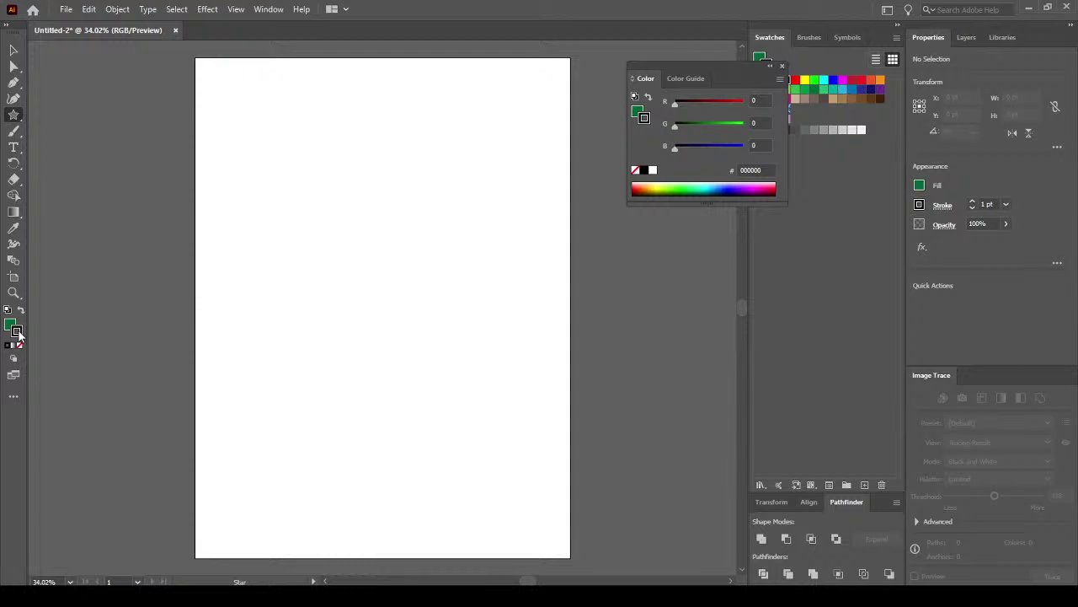
left_click(782, 65)
left_click(759, 81)
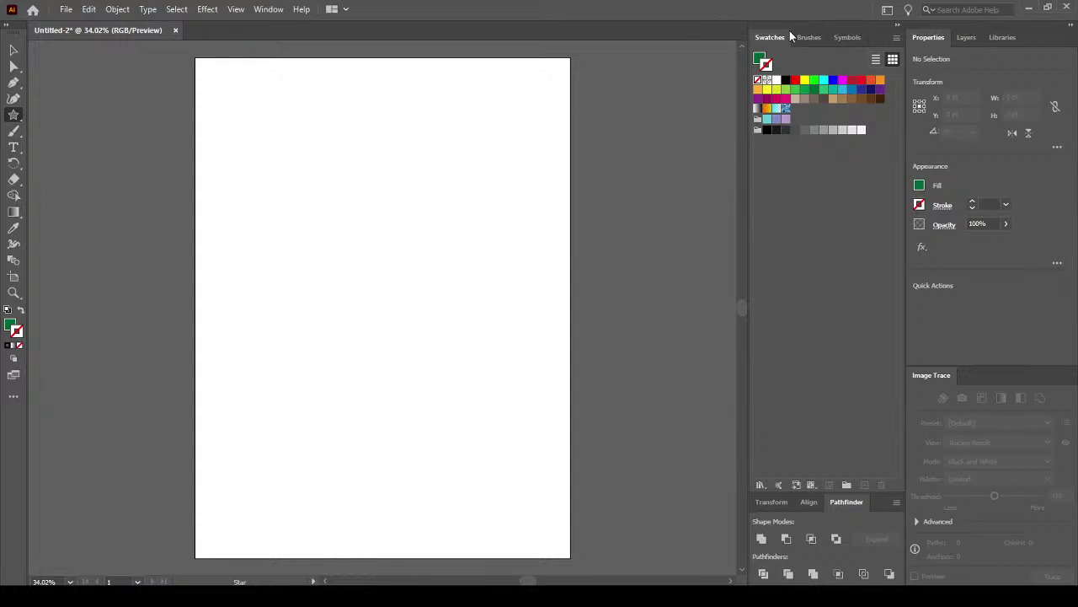
Try a three-pointed star about 234 pt wide and a five-pointed star with 136.9134 pt and 68.4567 pt radii, removing both.
left_click_drag(346, 194, 386, 204)
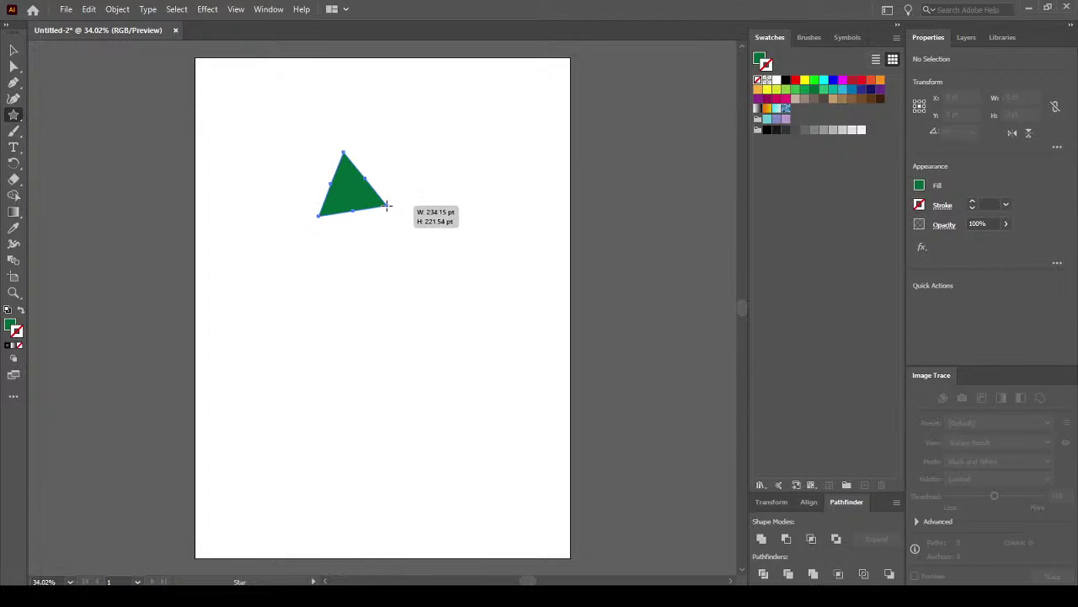
key("ctrl+z")
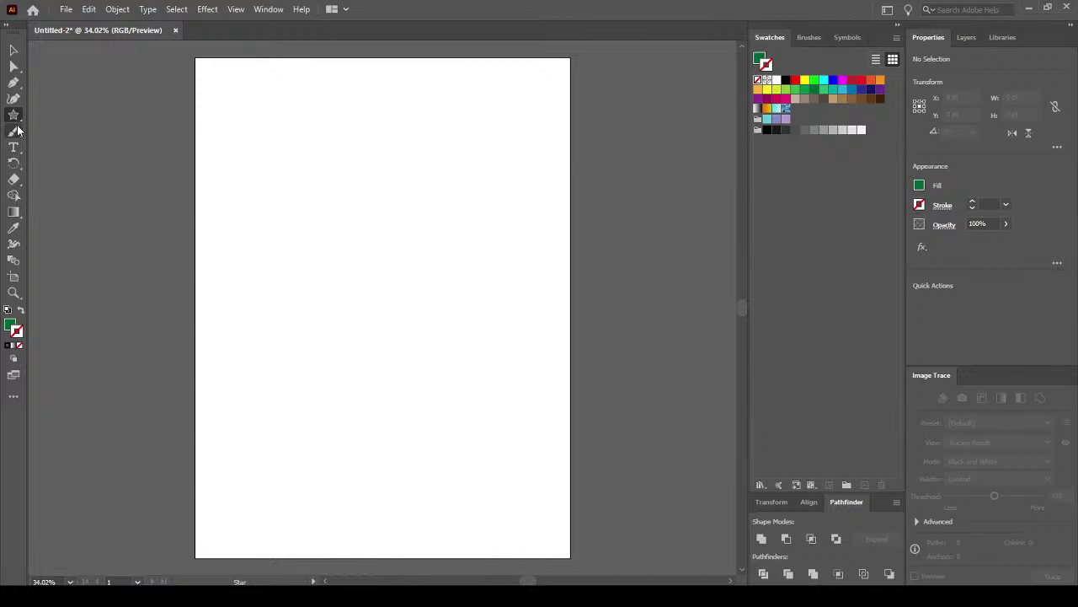
left_click(322, 209)
type("5")
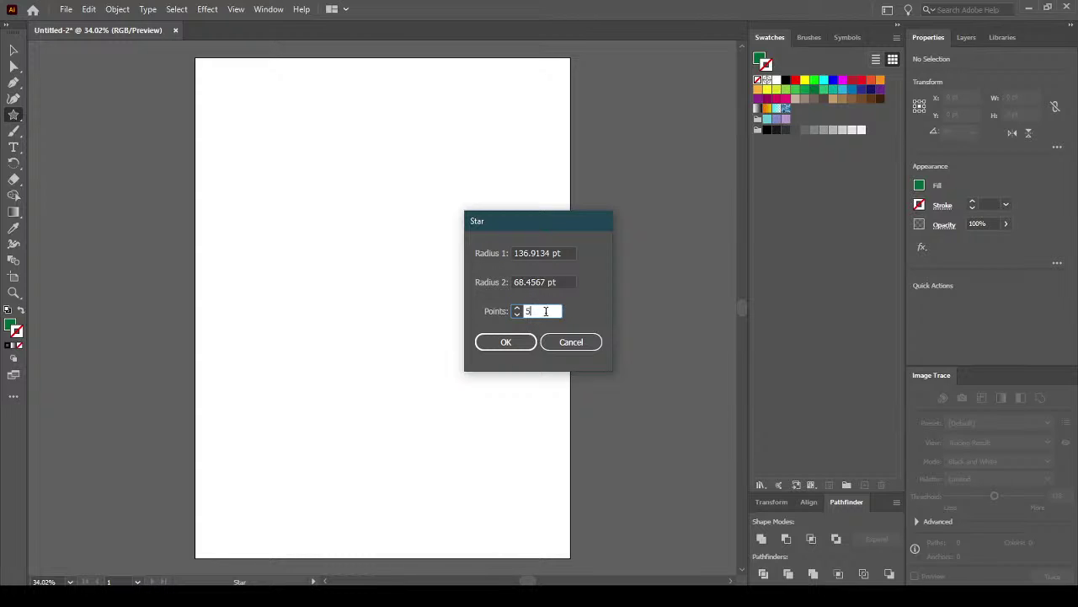
left_click(514, 348)
key("Delete")
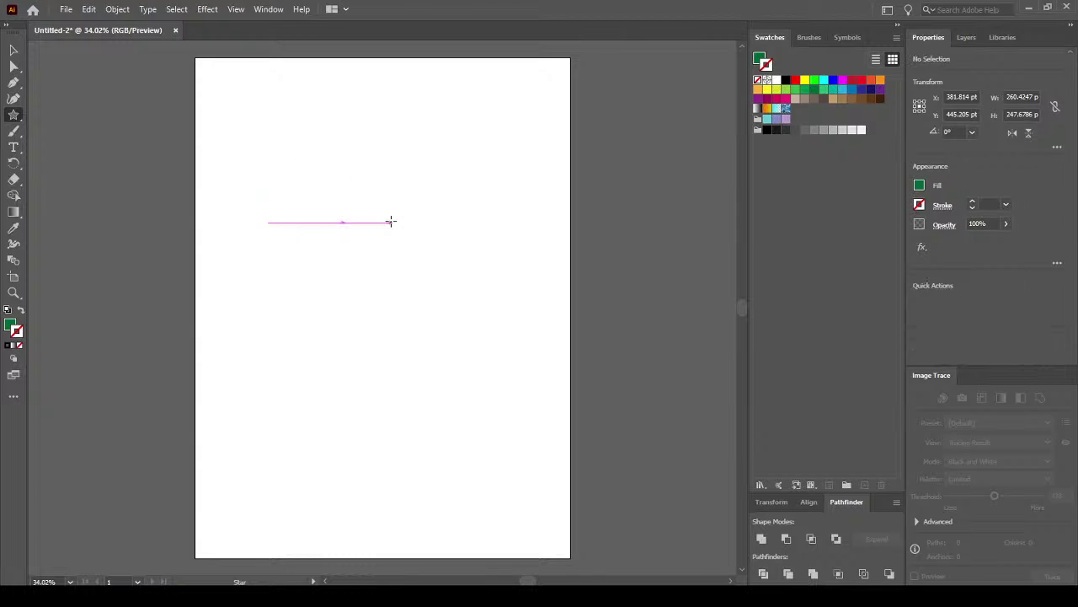
Draw two large stars on the artboard, the first five-pointed and about 891 pt wide, deleting each one.
left_click_drag(358, 227, 440, 339)
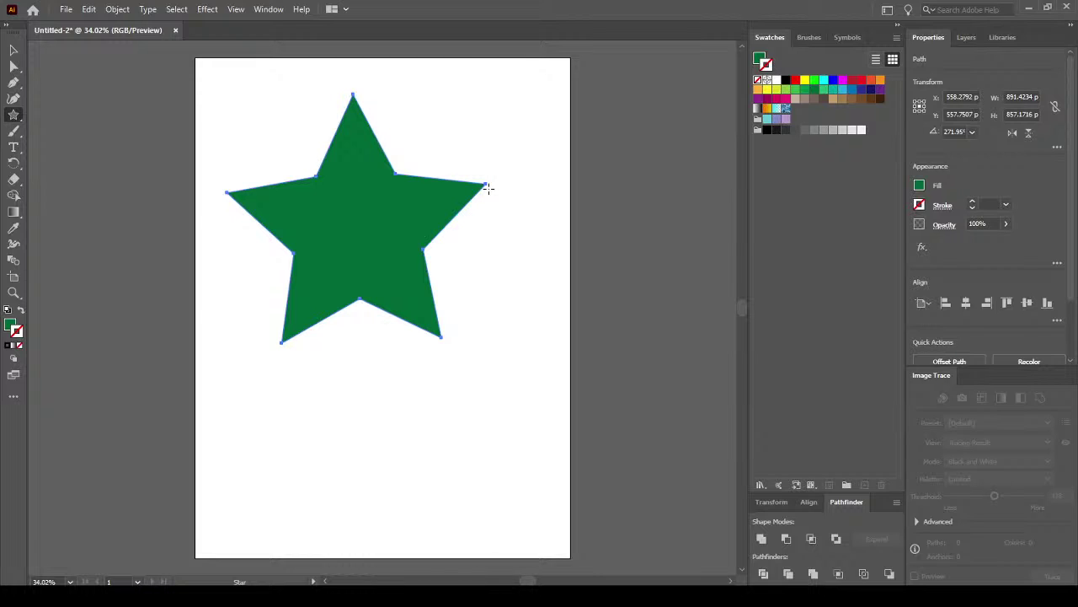
key("Delete")
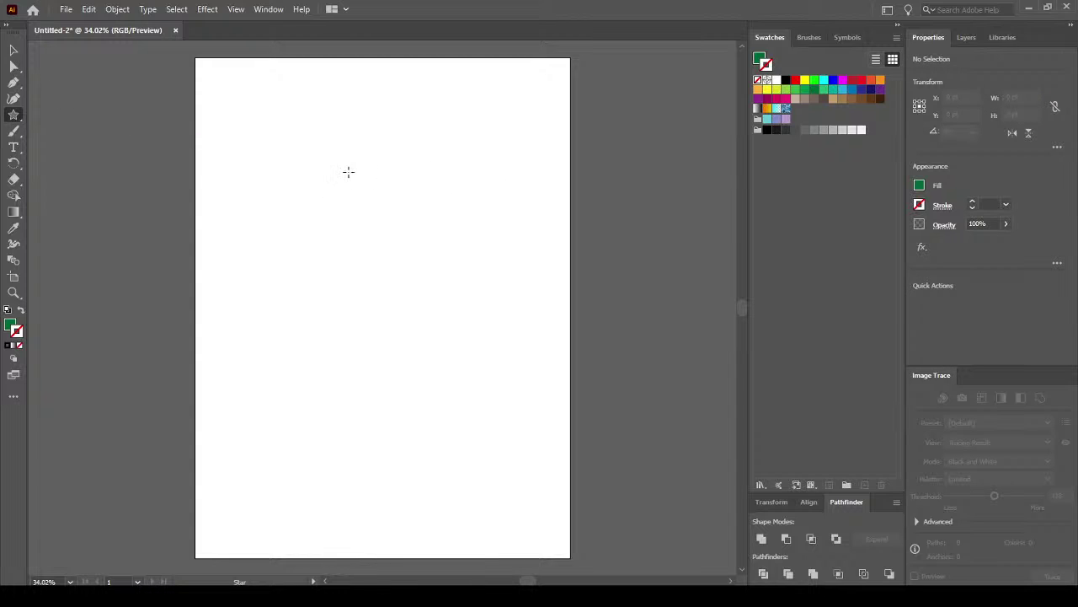
left_click_drag(349, 172, 378, 281)
key("Delete")
Create a three-pointed star with 391.009 pt and 195.5045 pt radii as a triangle and center it horizontally in the artboard's upper half.
left_click(378, 225)
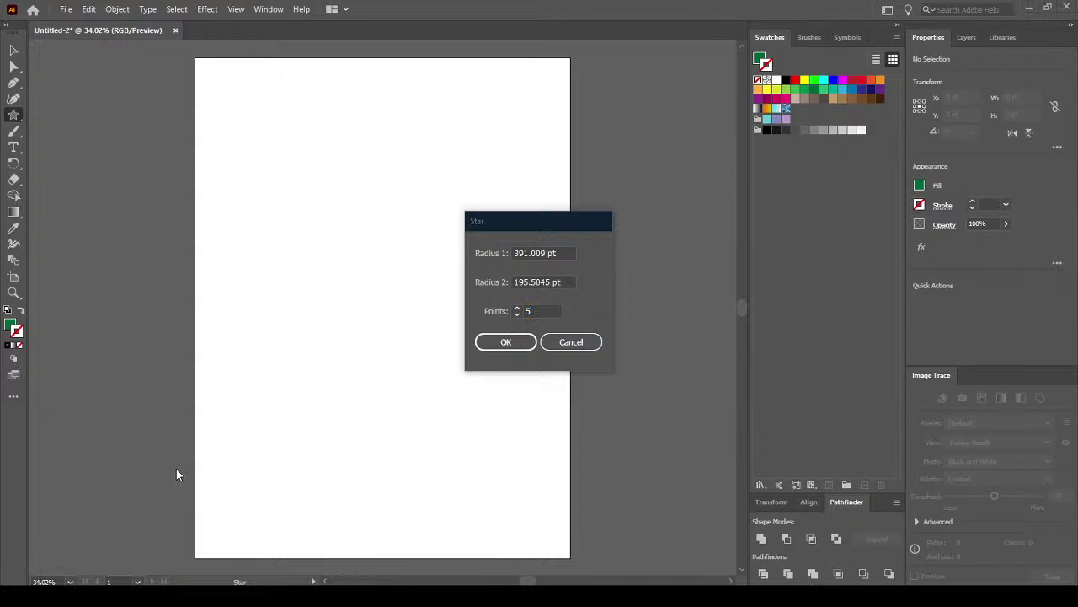
left_click(517, 316)
left_click(517, 316)
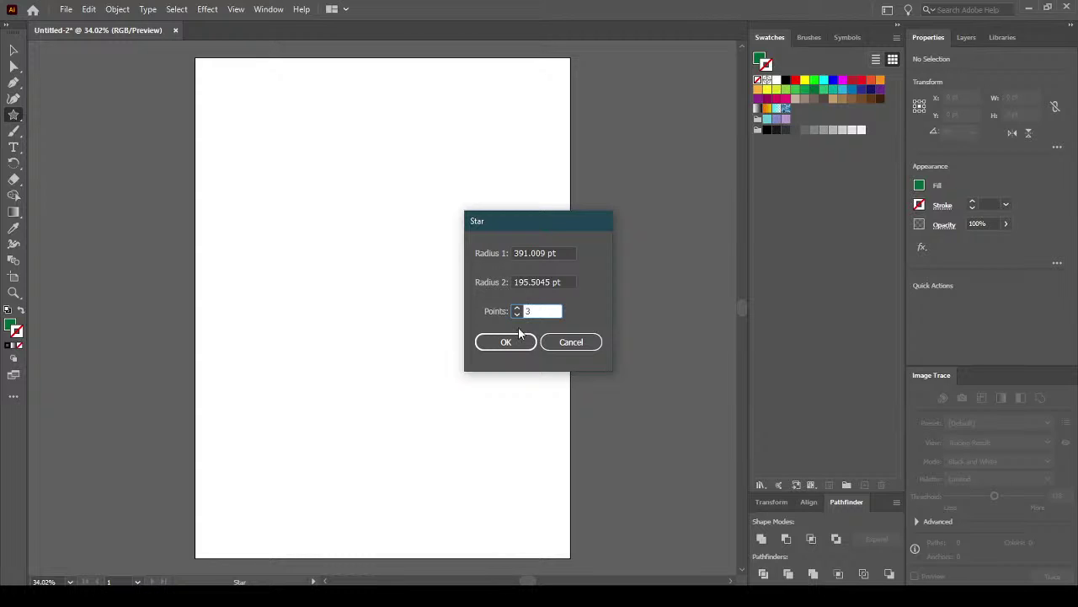
left_click(505, 342)
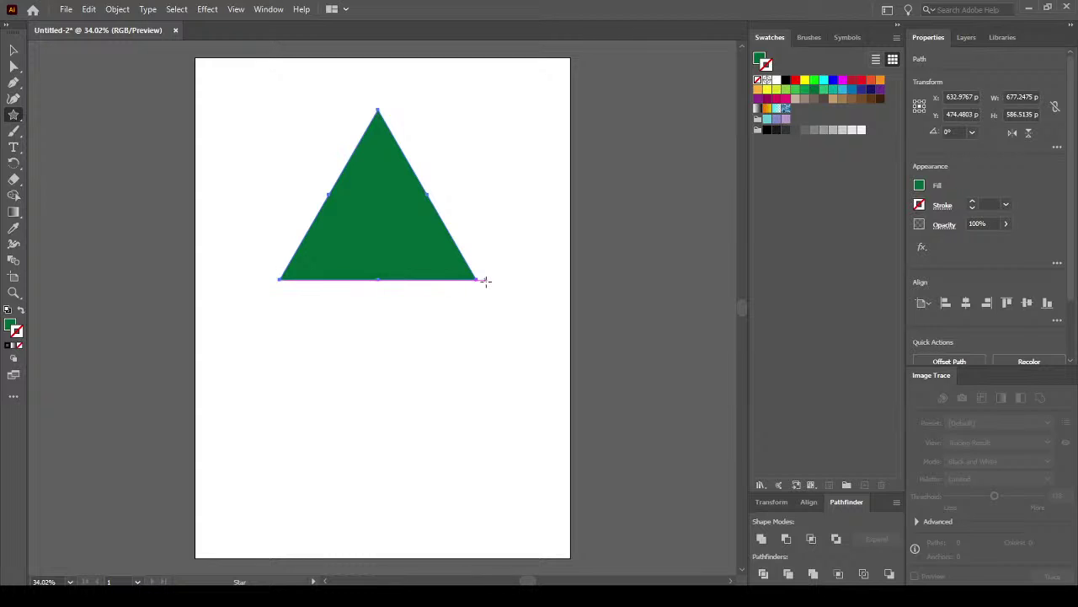
left_click(14, 50)
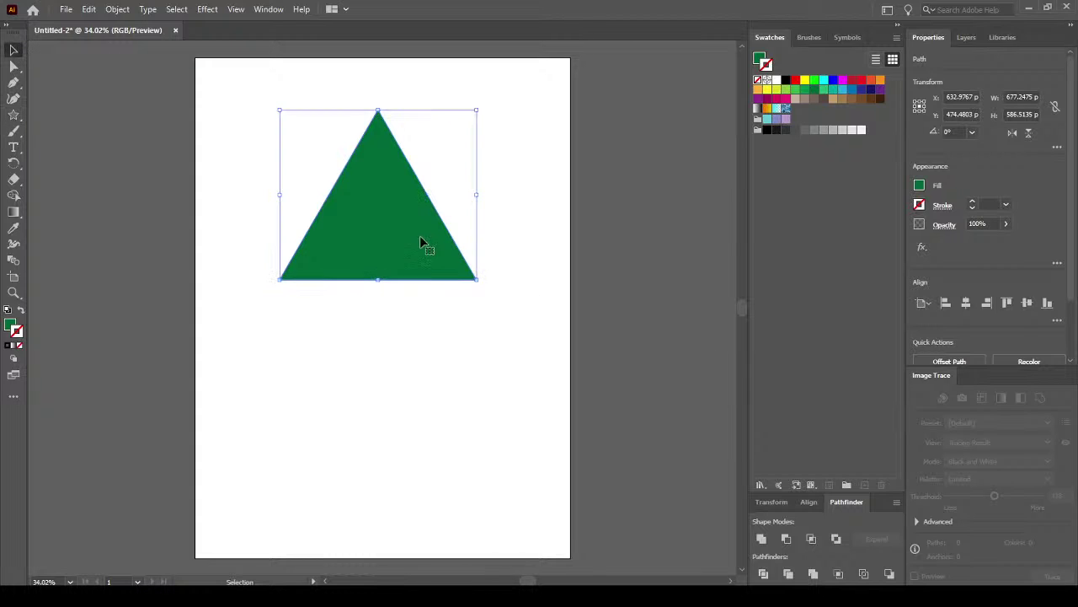
left_click_drag(421, 235, 427, 260)
Draw a rectangle about 258 x 614 pt and move it up, centered under the triangle and overlapping its base, as the arrow shaft.
left_click_drag(14, 115, 52, 119)
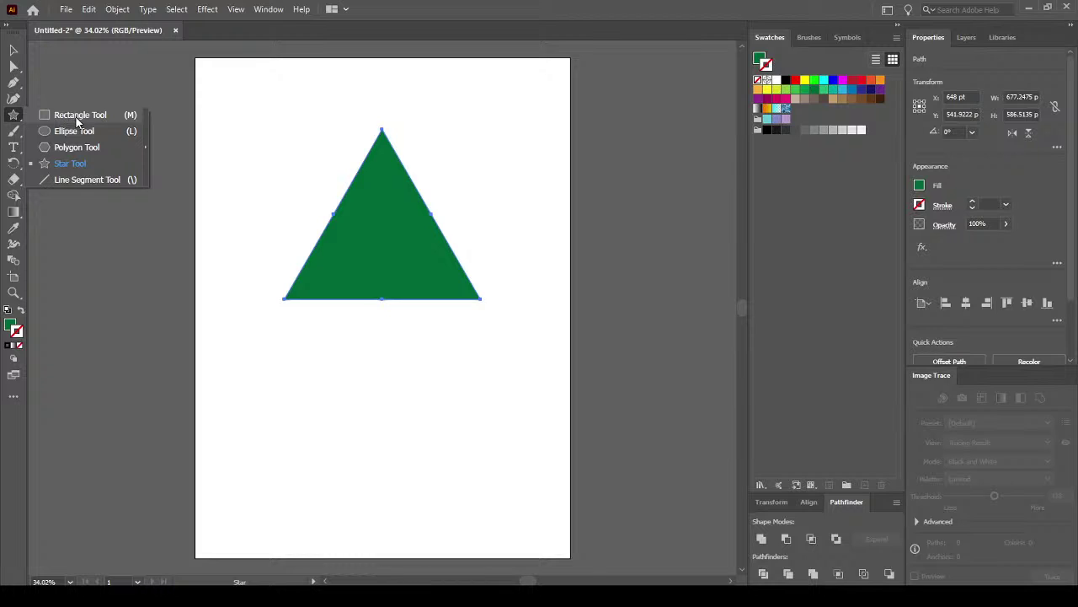
left_click(77, 121)
mouse_move(326, 351)
left_mouse_down()
mouse_move(400, 477)
mouse_move(421, 549)
mouse_move(402, 529)
left_mouse_up()
left_click(15, 50)
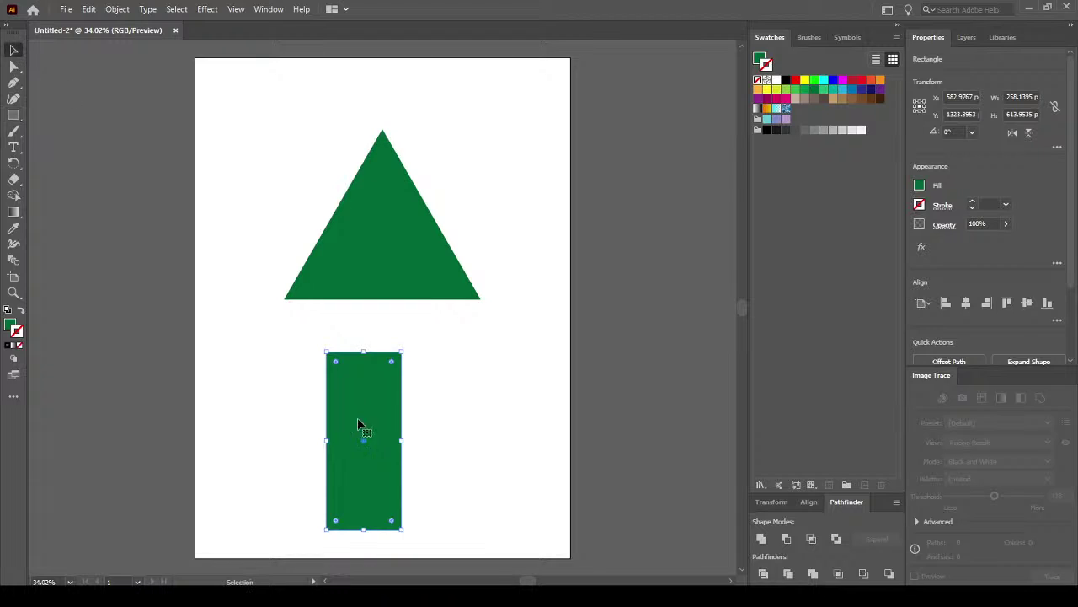
left_click_drag(367, 447, 384, 362)
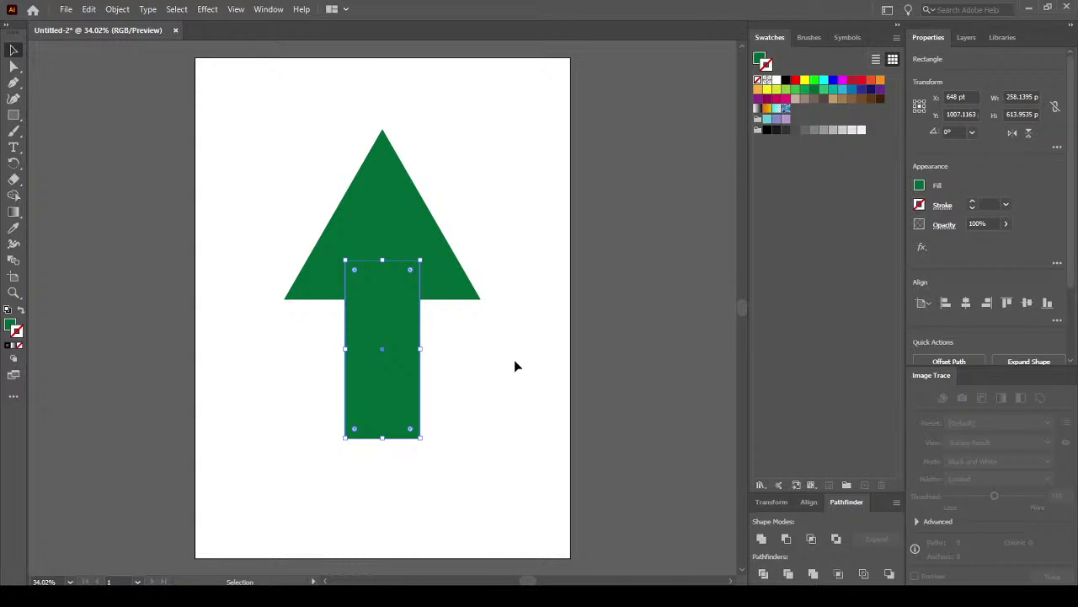
Select the triangle and rectangle together, examine their overlapping paths in Outline view, and return to GPU Preview.
left_click(402, 220)
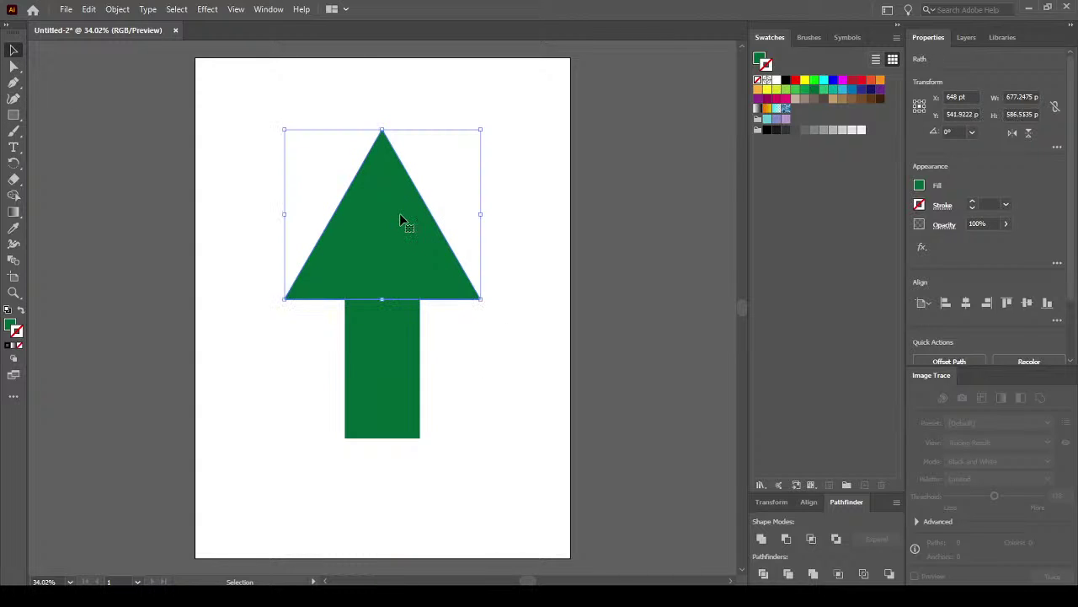
left_click(385, 346)
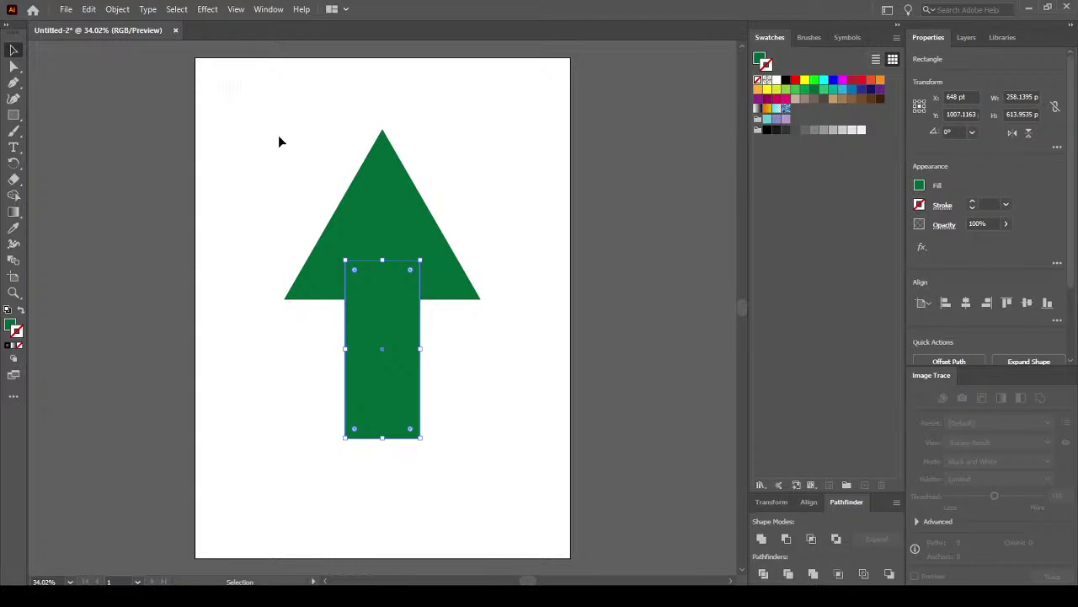
key("ctrl+a")
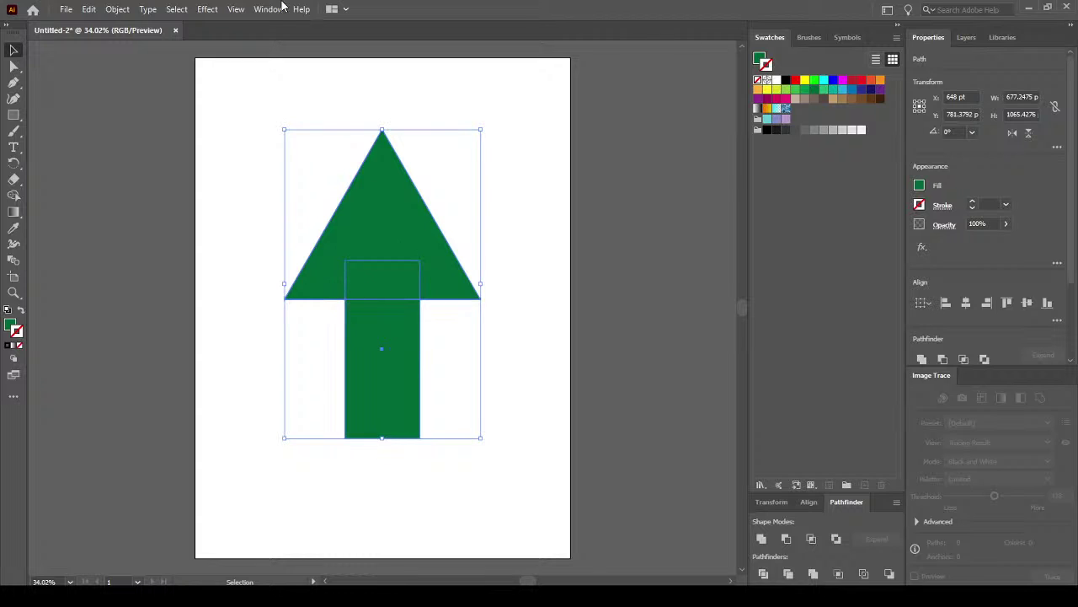
left_click(236, 9)
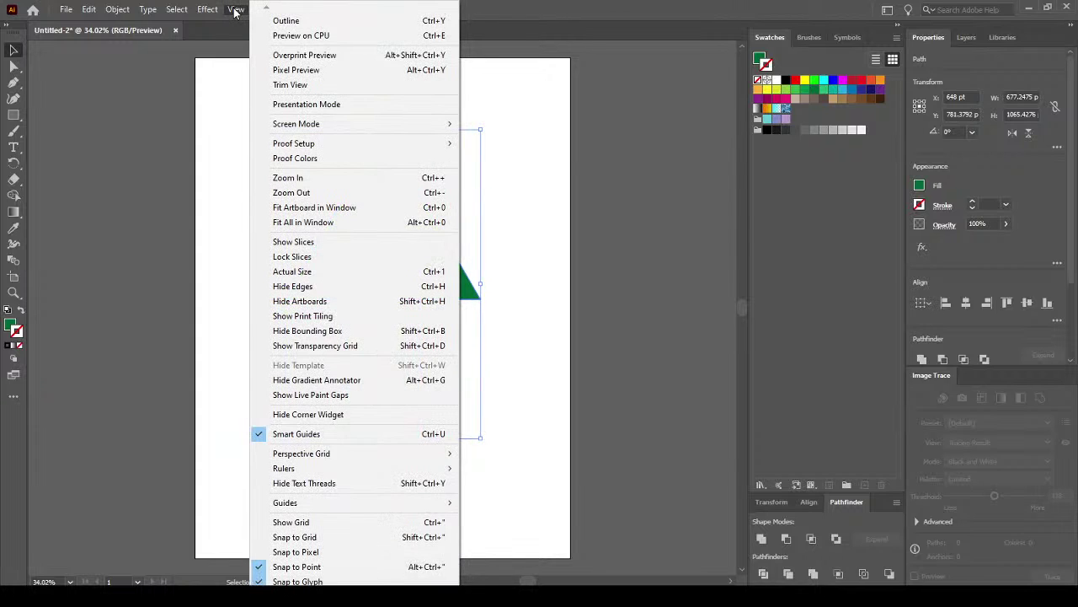
left_click(315, 23)
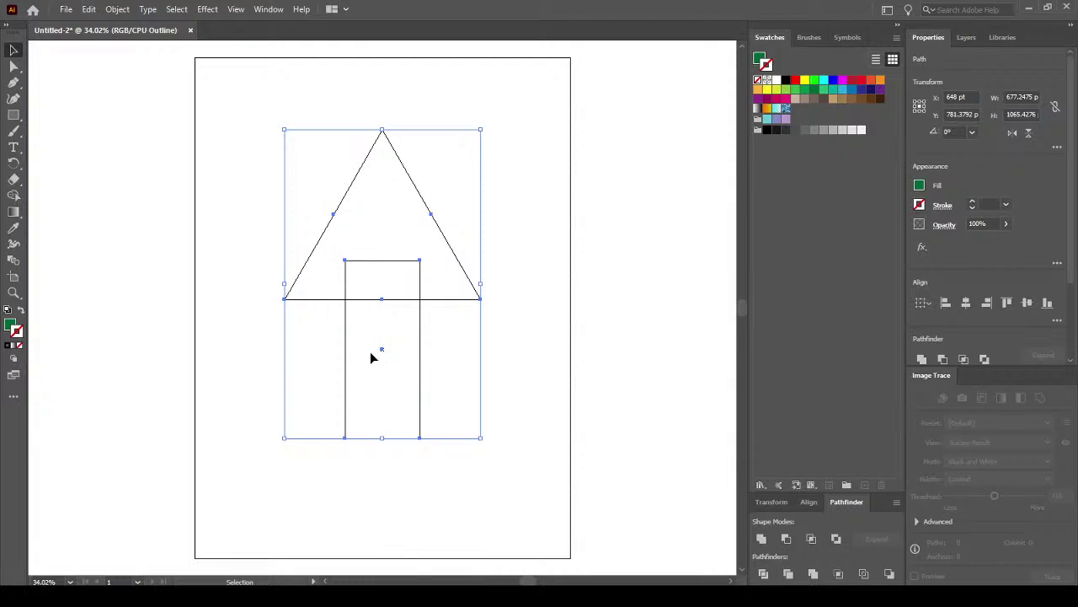
left_click(236, 9)
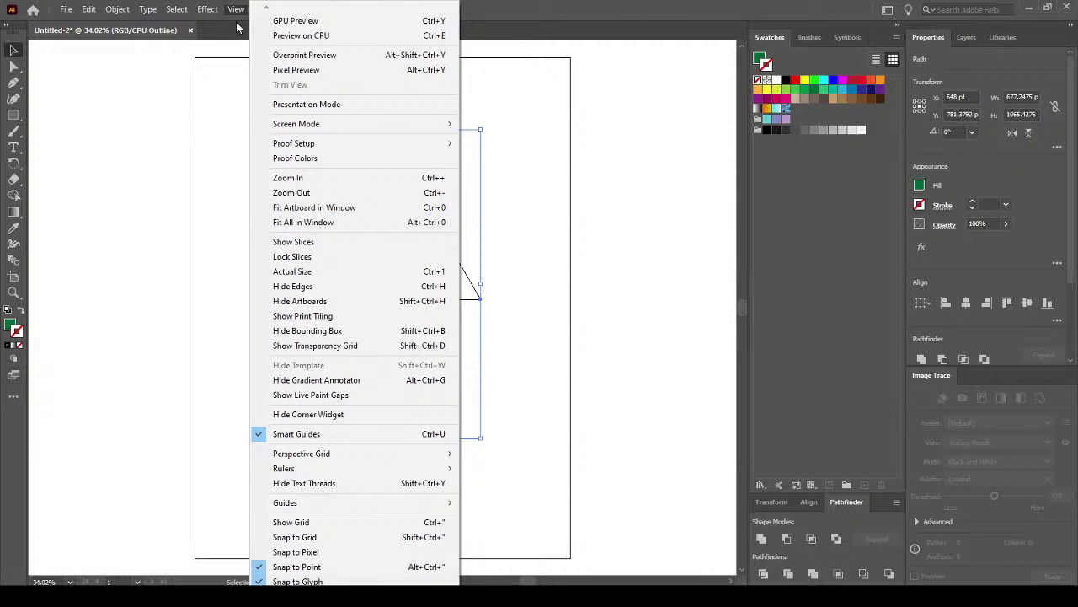
left_click(286, 21)
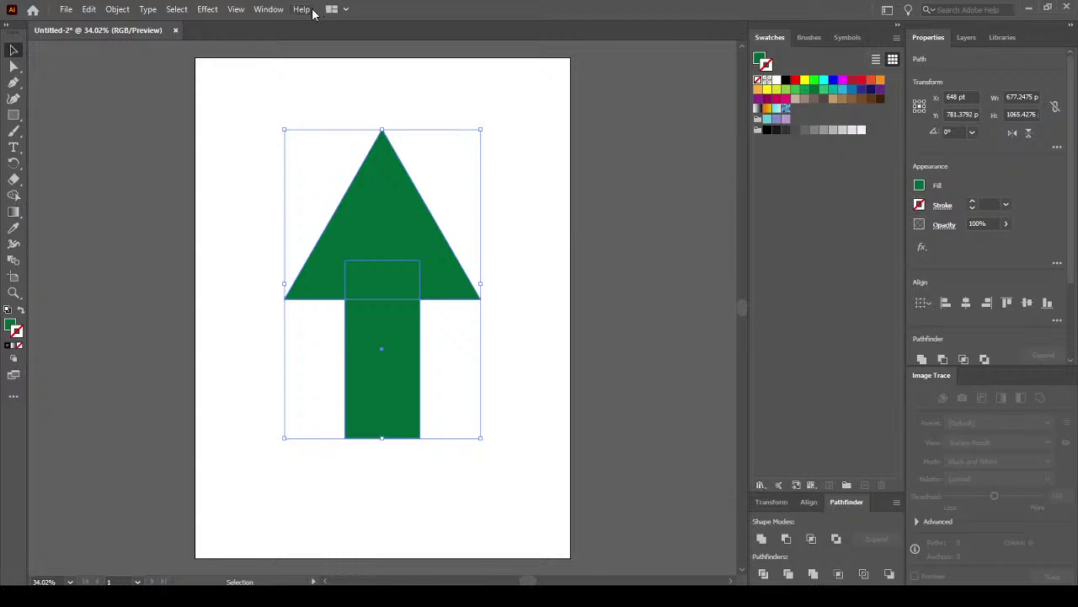
Hide the Pathfinder panel and show it again.
left_click(270, 10)
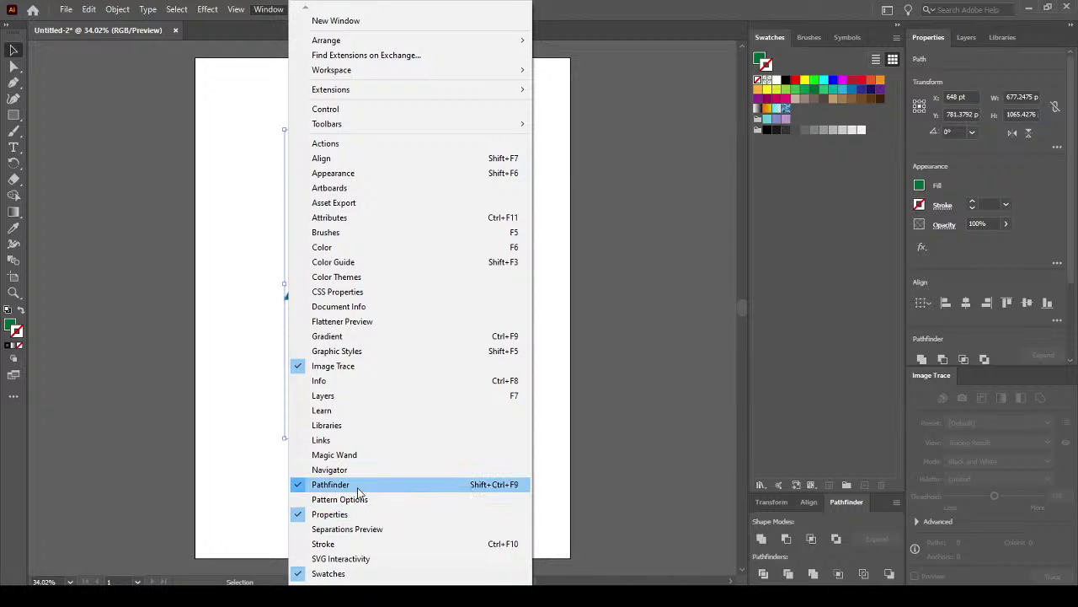
left_click(382, 491)
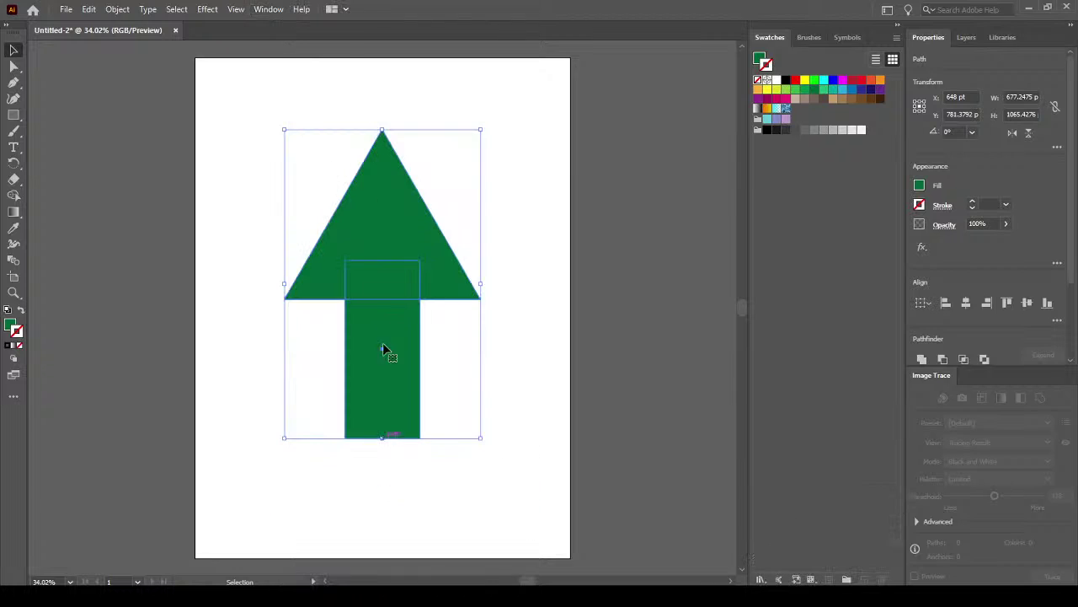
left_click(268, 9)
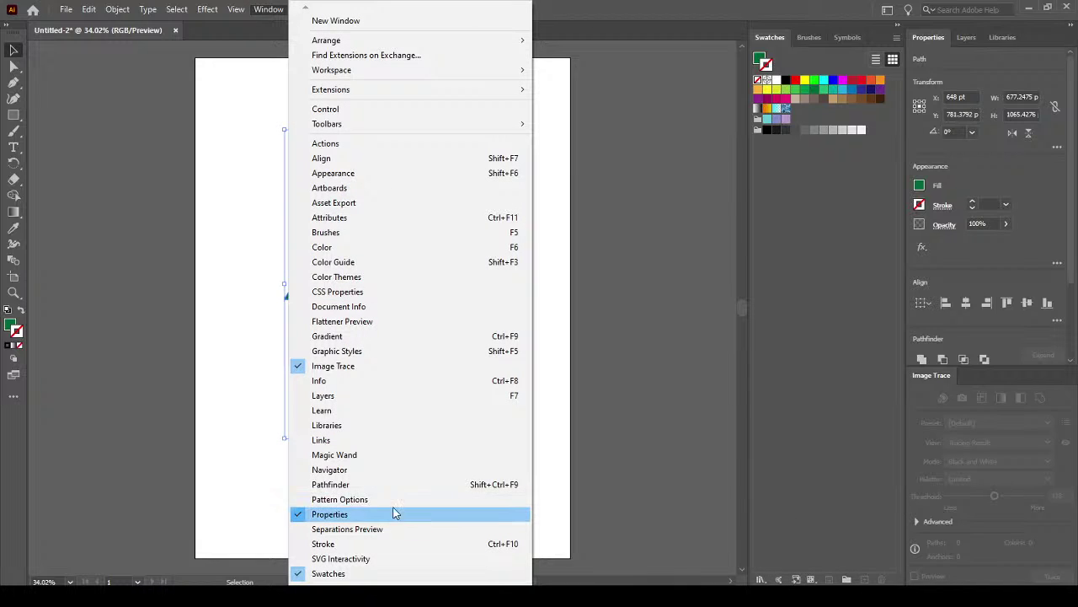
left_click(394, 486)
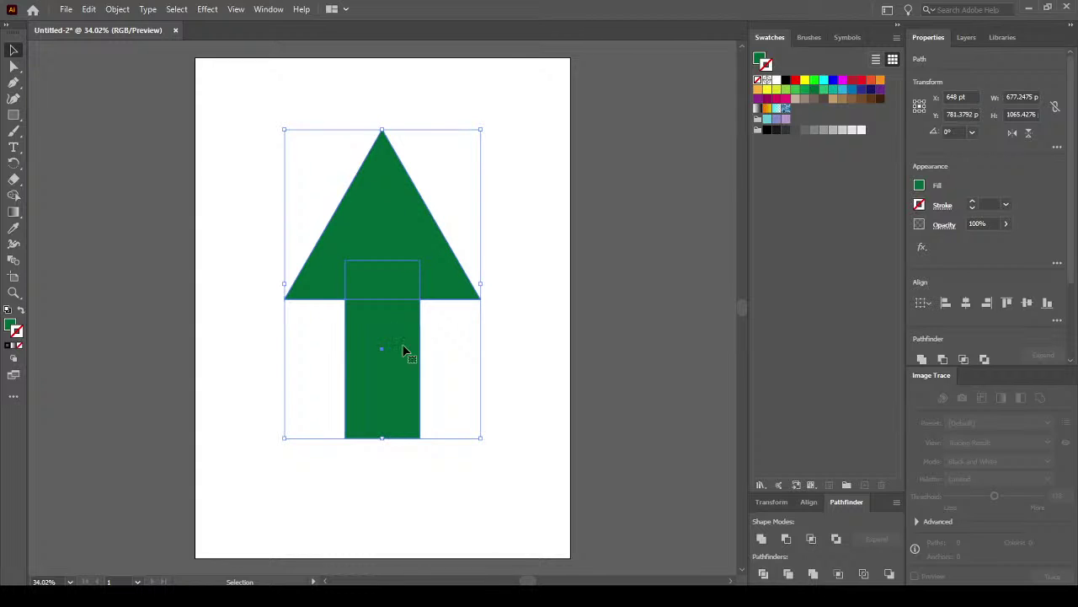
Try moving the triangle alone off the rectangle to beside the artboard, undo the move, and clear the selection.
left_click(591, 298)
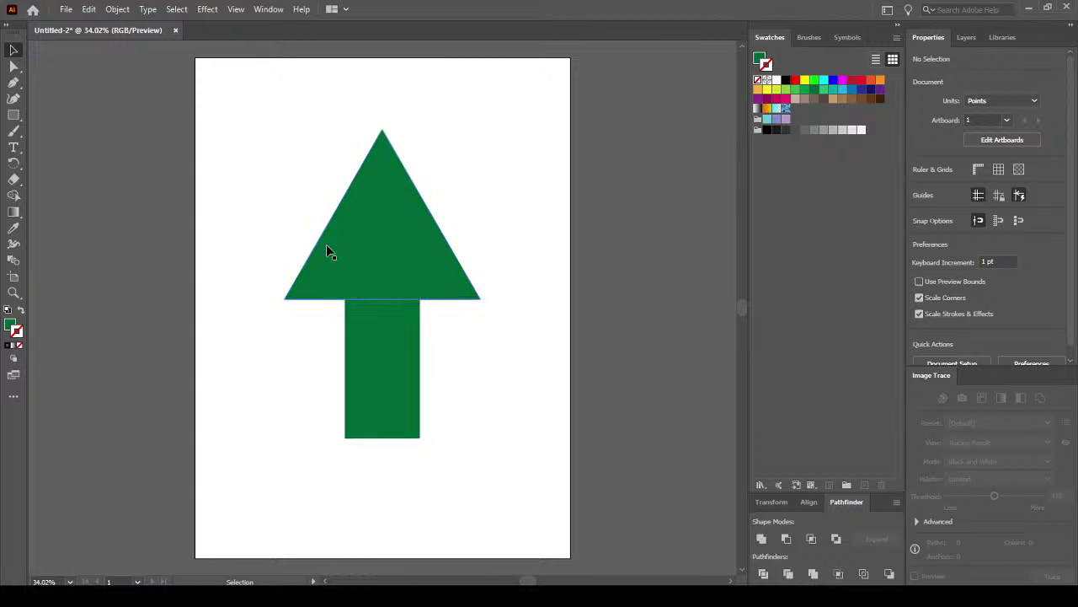
left_click_drag(329, 248, 607, 255)
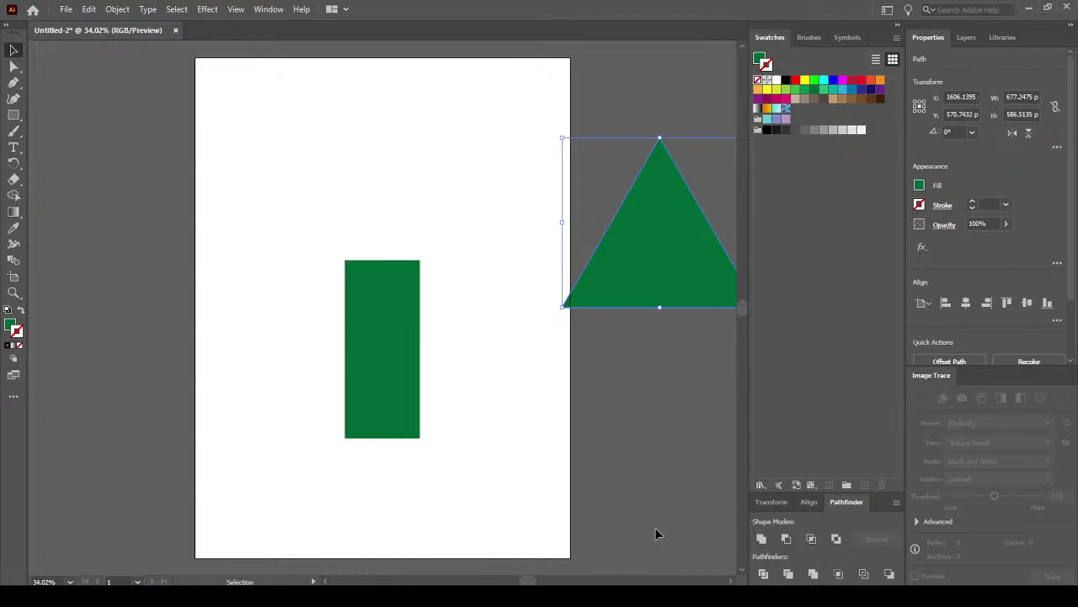
key("ctrl+z")
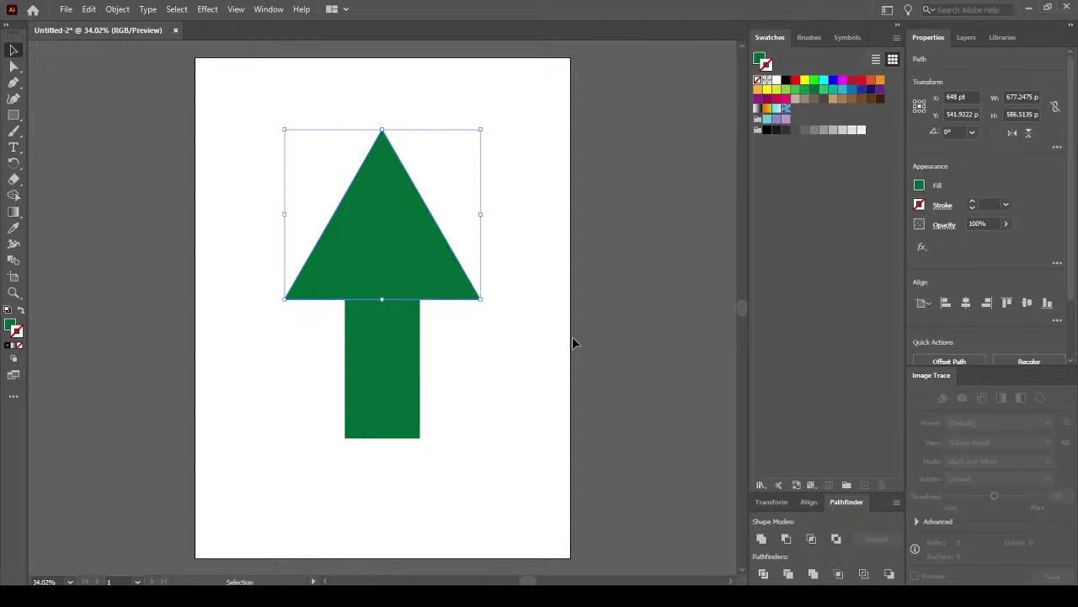
left_click(526, 327)
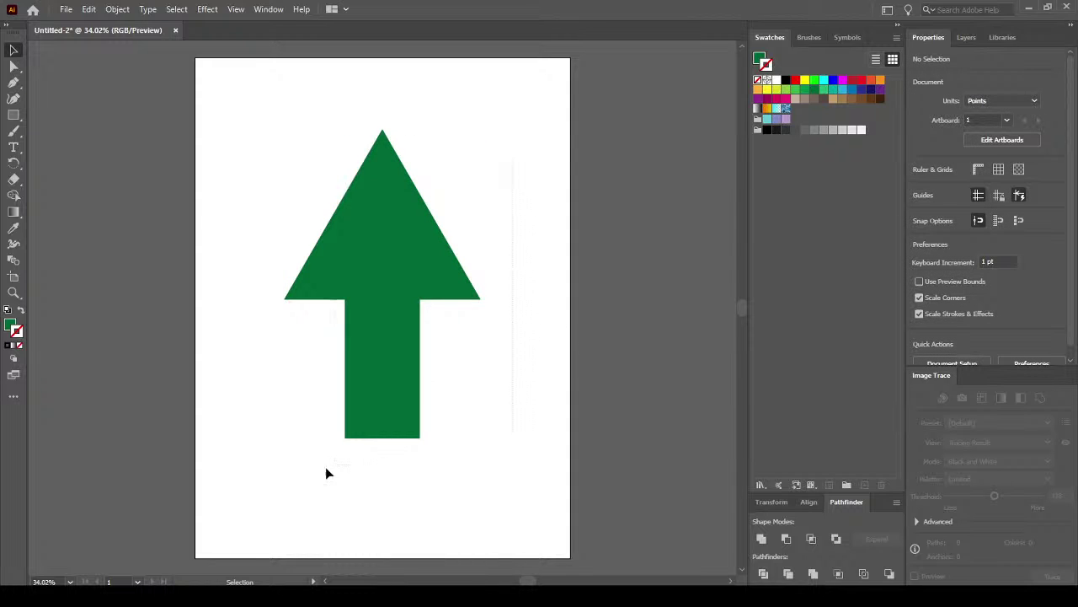
Select the triangle and rectangle, check their overlapping paths in Outline view, and unite them into one arrow shape with the Pathfinder.
key("ctrl+a")
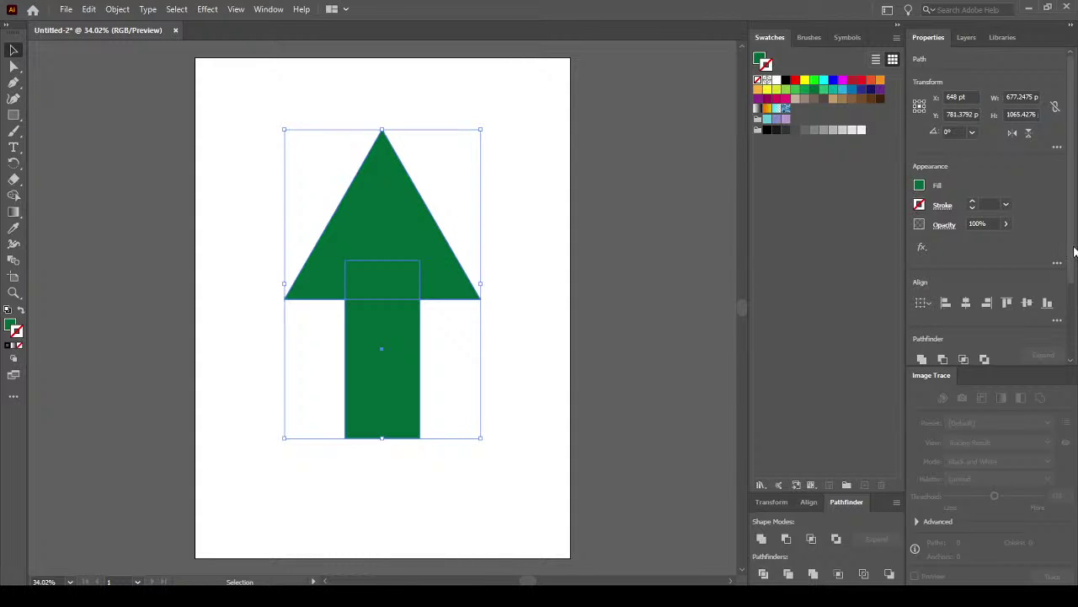
left_click_drag(1074, 252, 1076, 347)
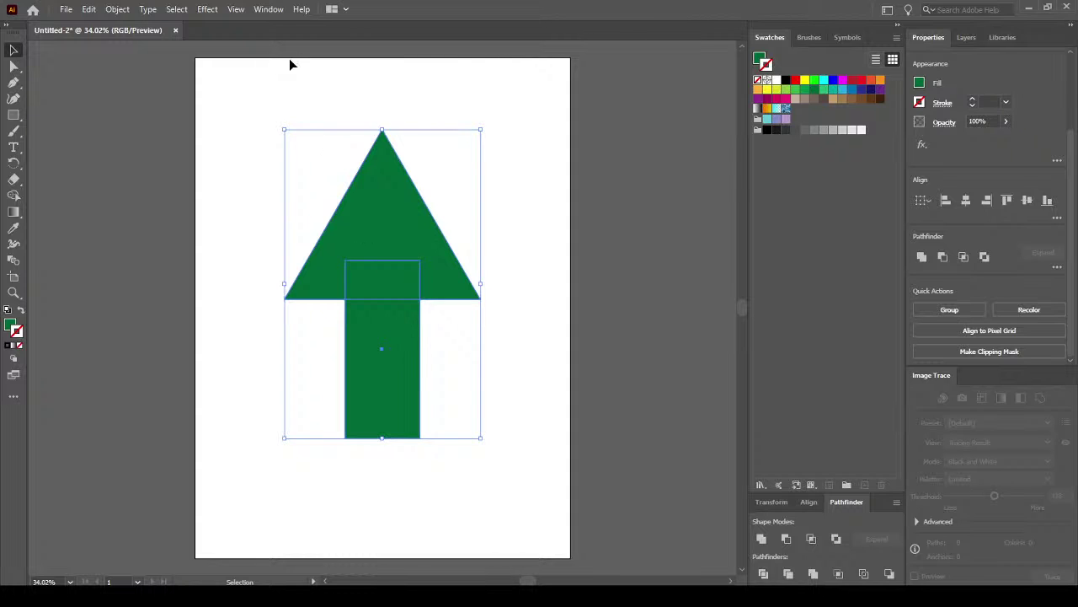
left_click(236, 9)
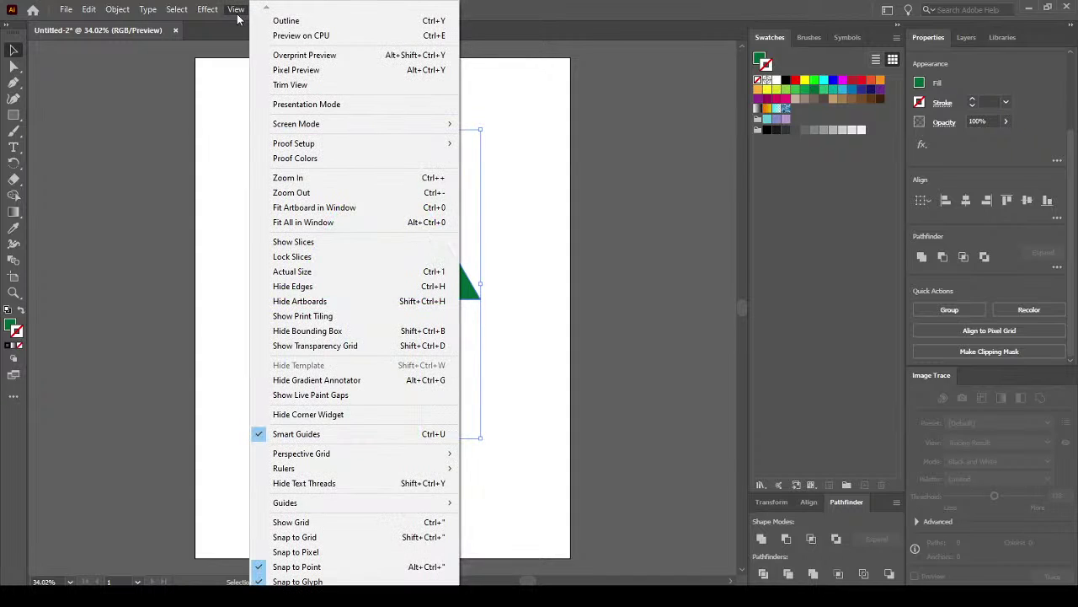
left_click(283, 22)
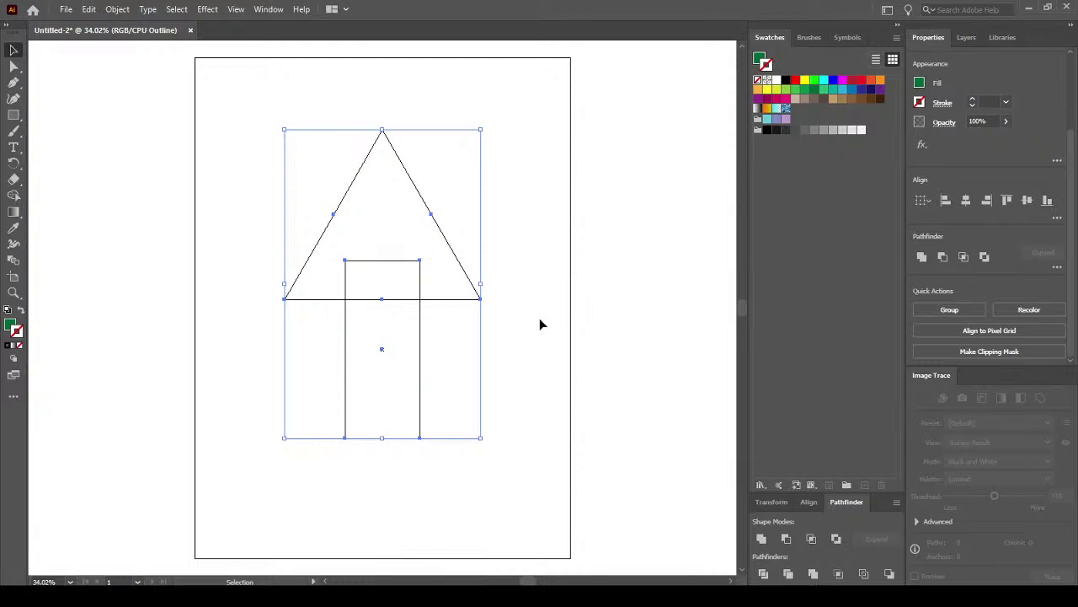
key("ctrl+y")
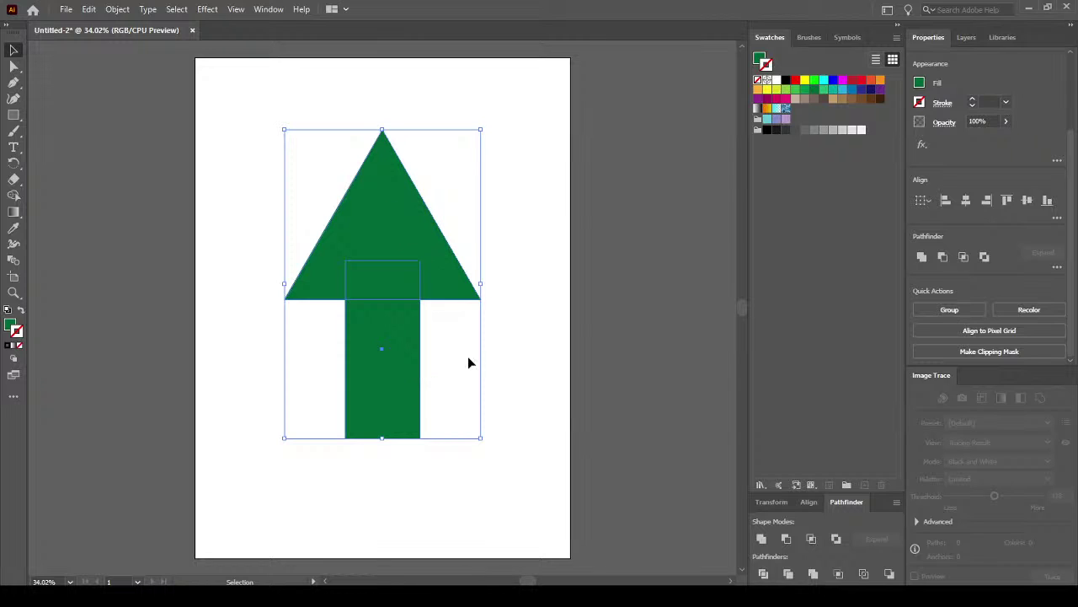
left_click(762, 539)
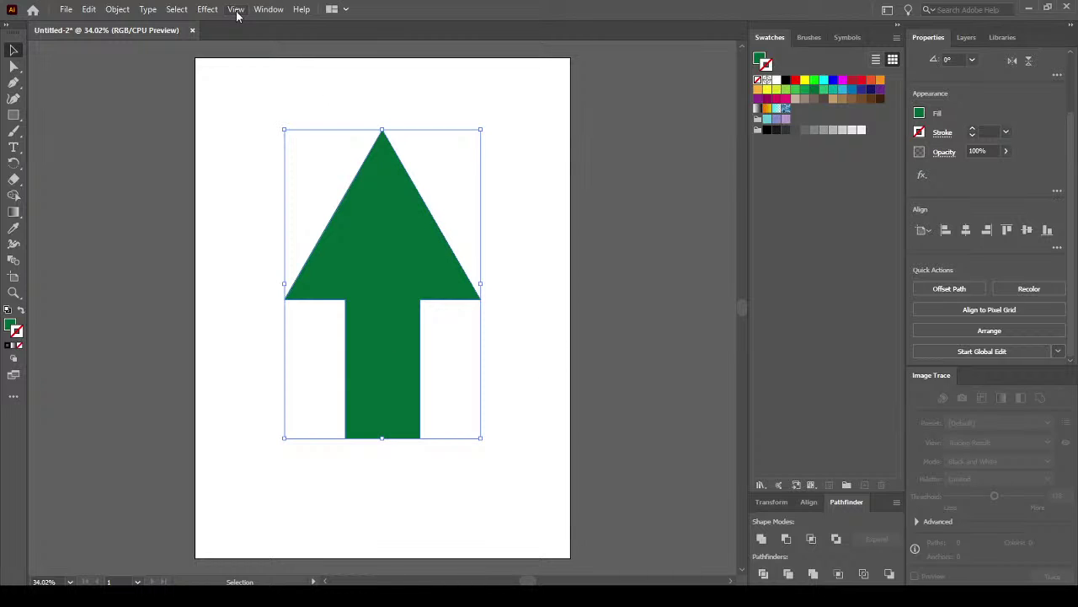
Examine the united arrow's single contour in Outline view, return to preview, and deselect the arrow.
key("ctrl+y")
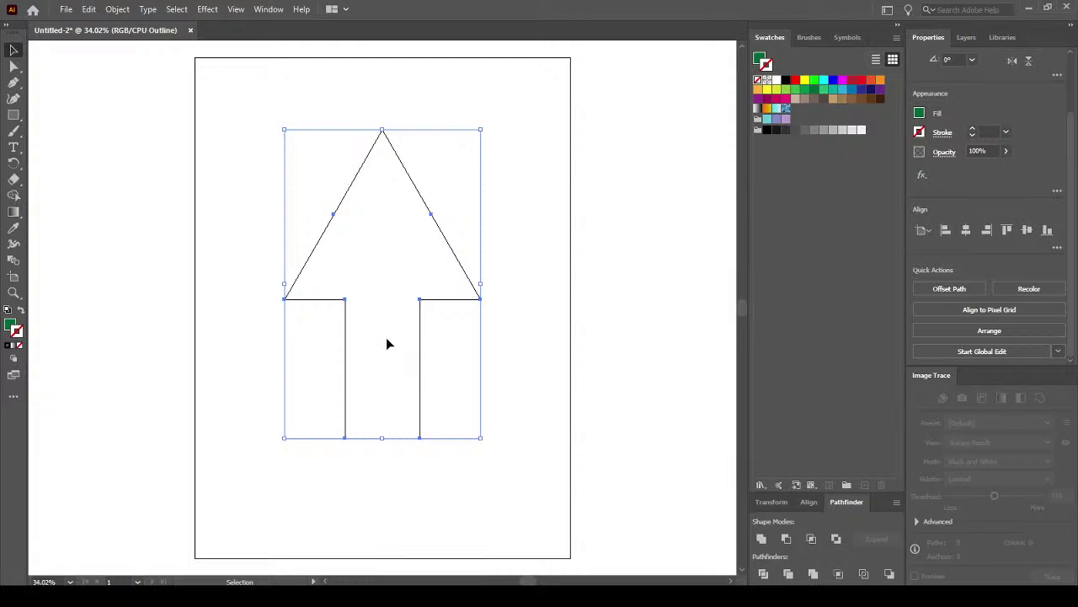
key("ctrl+y")
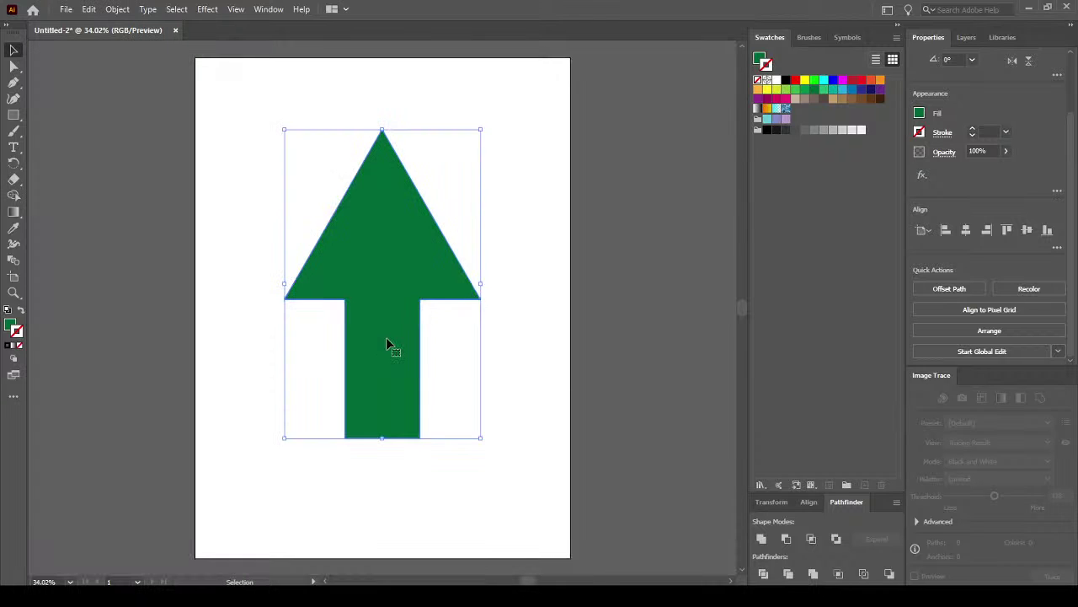
left_click(481, 326)
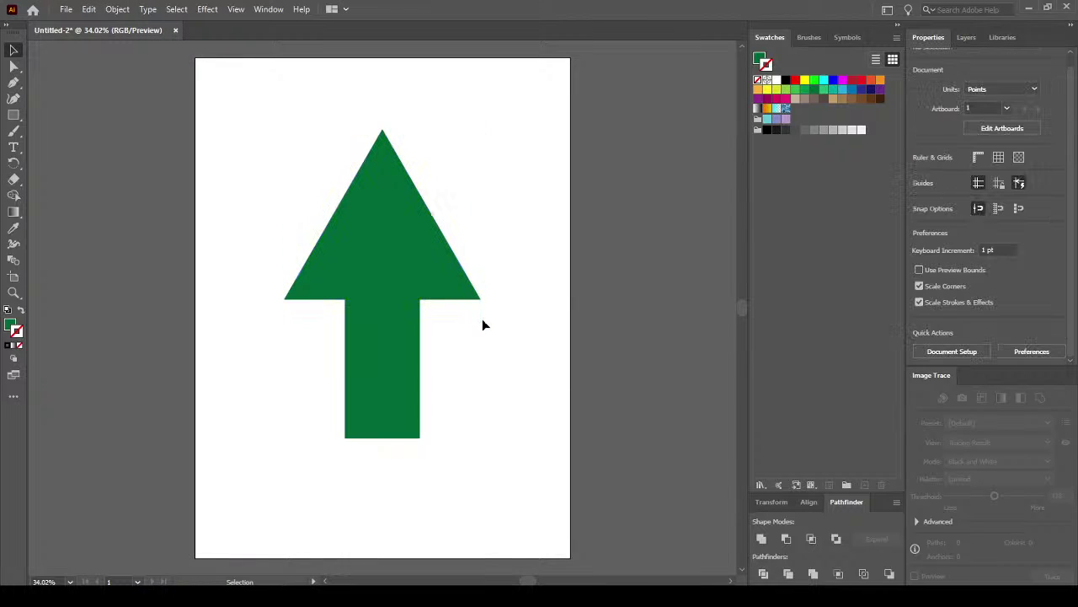
Try moving the two inner anchor points where the shaft meets the arrowhead with Direct Selection, and undo both point moves.
left_click(15, 67)
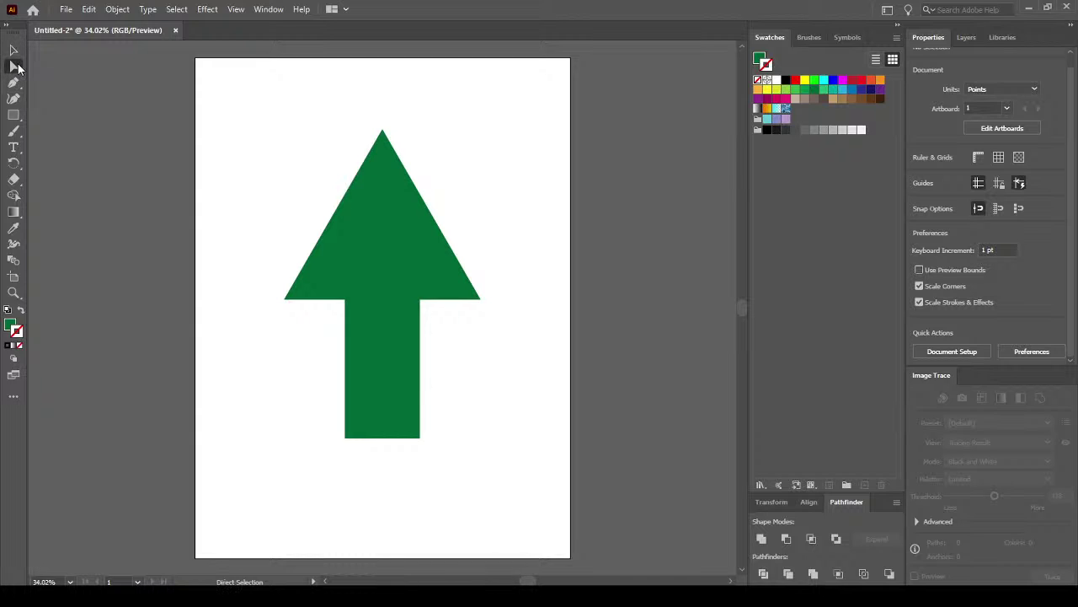
left_click(366, 301)
left_click_drag(352, 305, 351, 272)
left_click(340, 311)
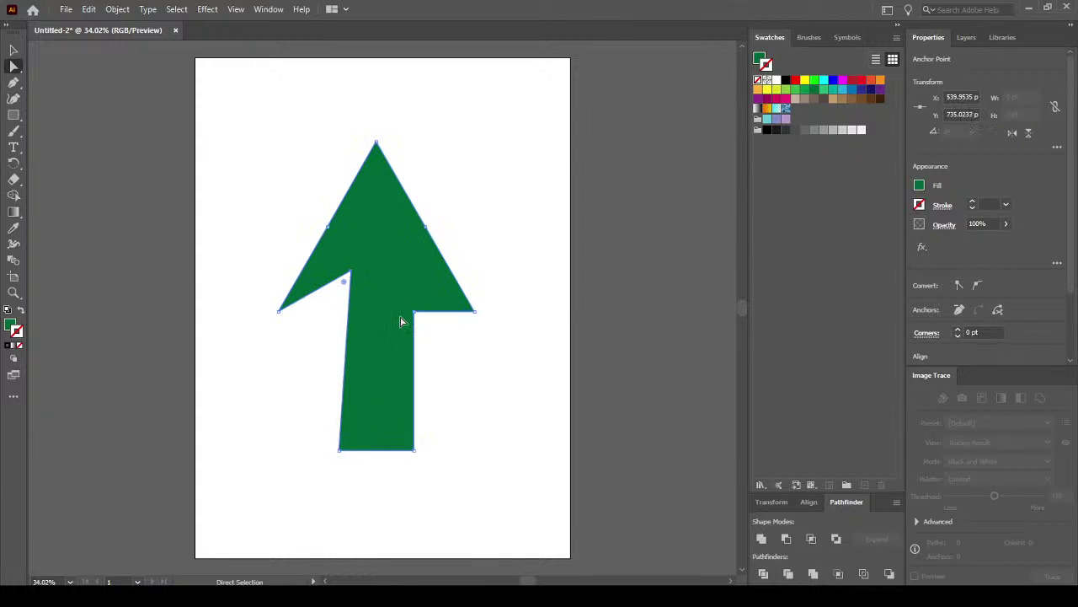
left_click_drag(413, 317, 390, 302)
key("ctrl+z")
key("ctrl+z")
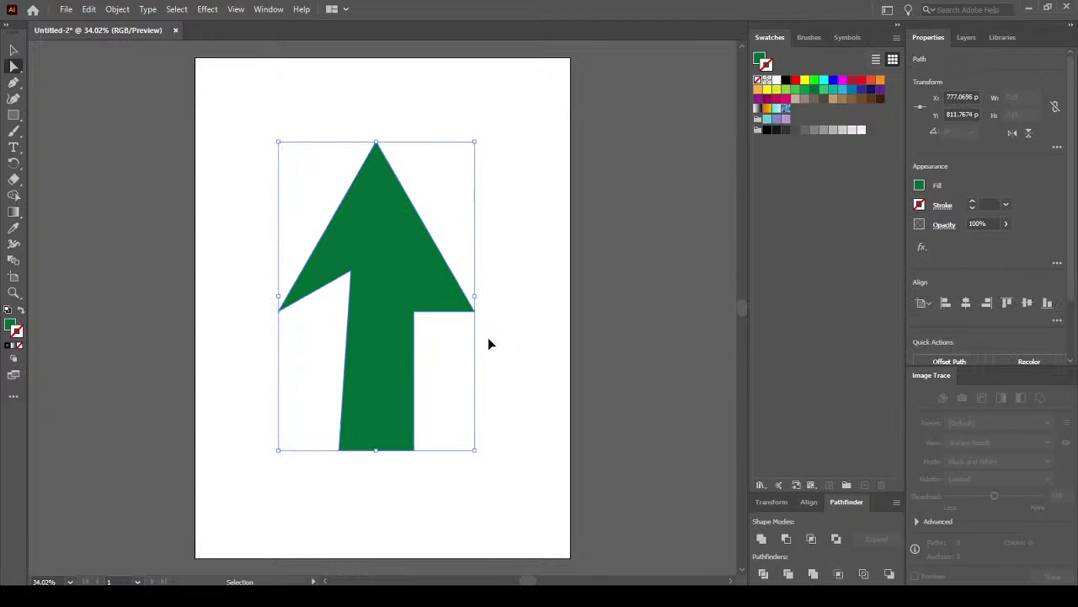
key("ctrl+z")
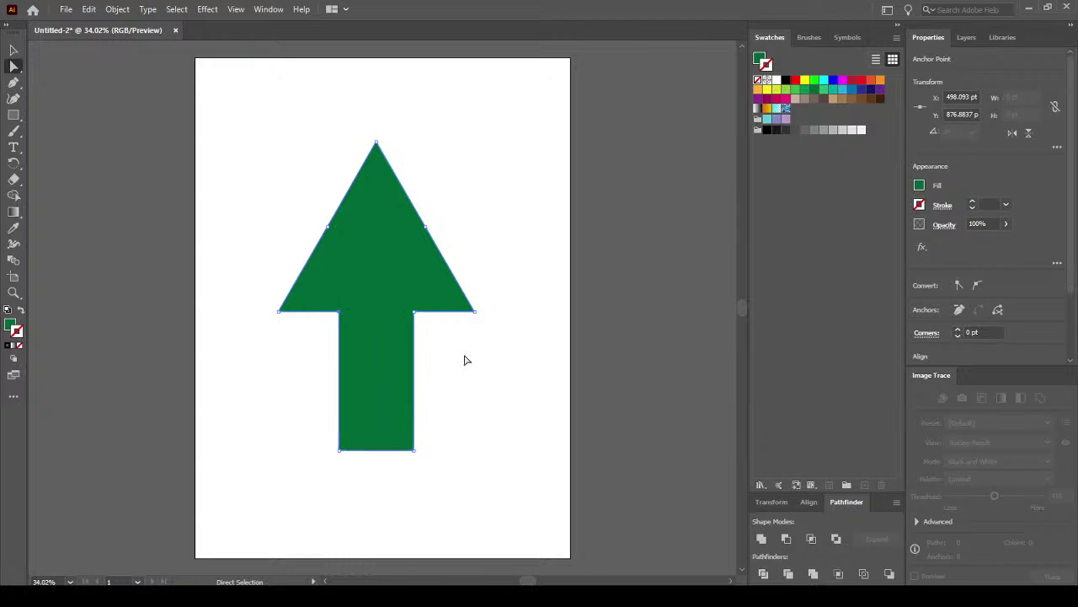
Round the arrowhead's tip and its two base corners using the live corner widgets.
left_click(371, 306)
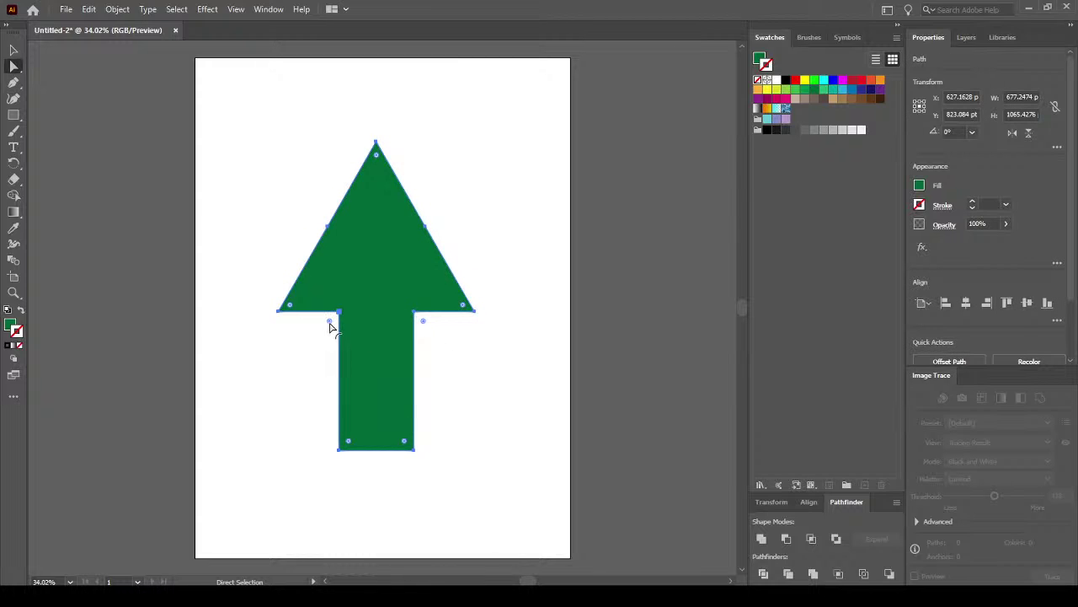
left_click_drag(331, 327, 349, 302)
left_click_drag(377, 156, 379, 175)
double_click(290, 306)
left_click(554, 335)
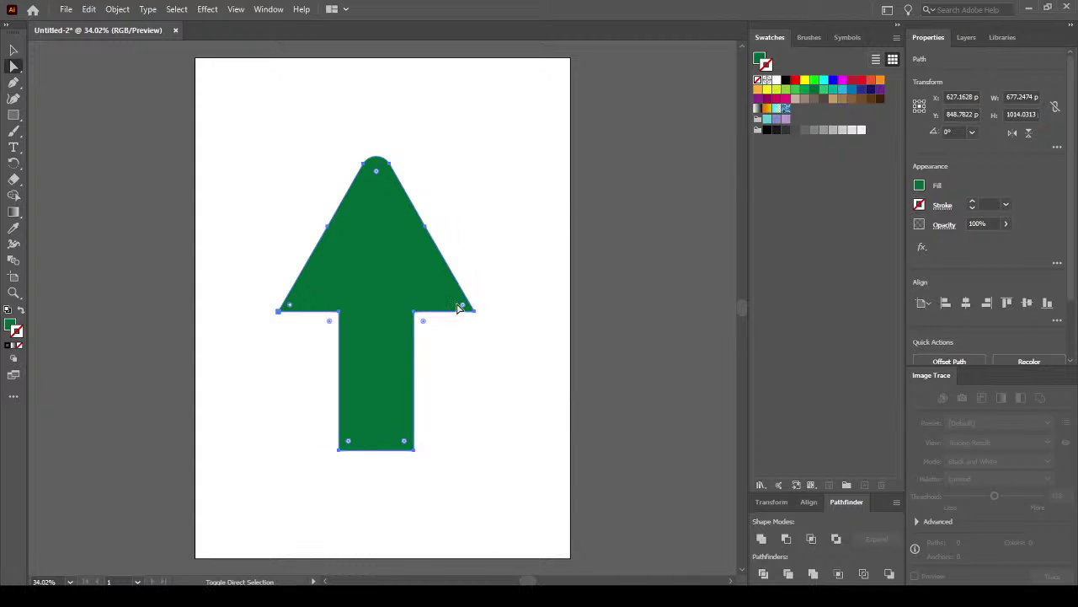
mouse_move(464, 310)
left_mouse_down()
mouse_move(447, 291)
mouse_move(458, 299)
left_mouse_up()
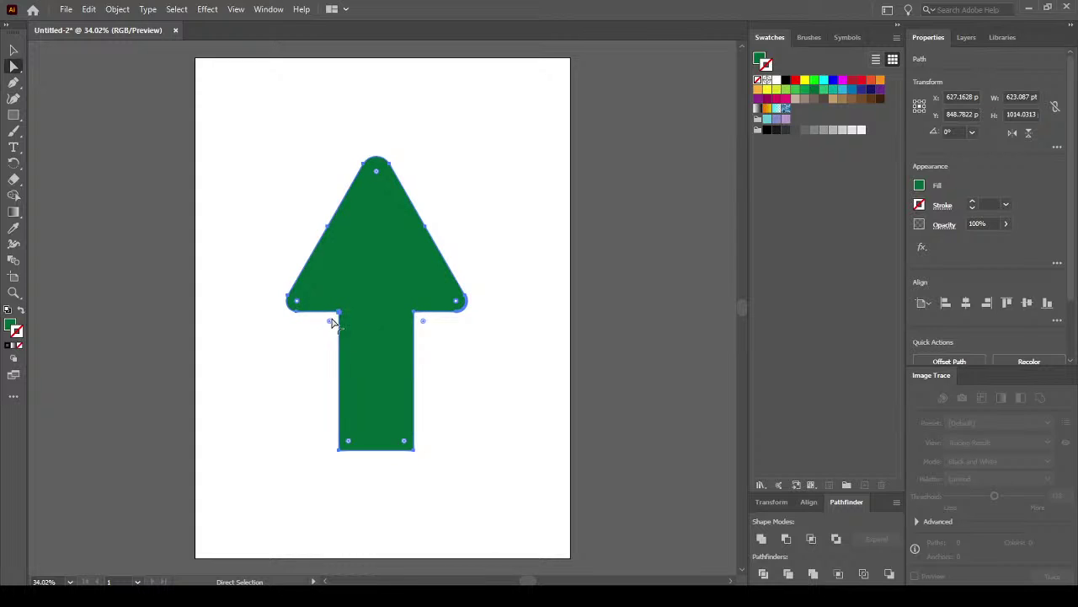
Round the two inner corners beside the shaft slightly and the shaft's bottom corners into a full semicircle.
double_click(423, 320)
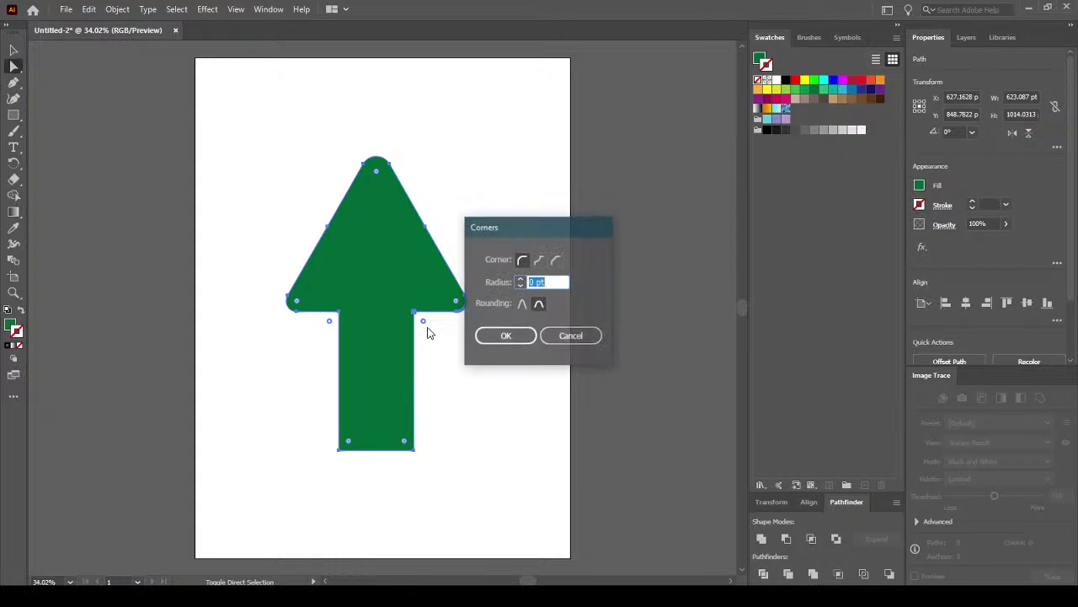
left_click(572, 336)
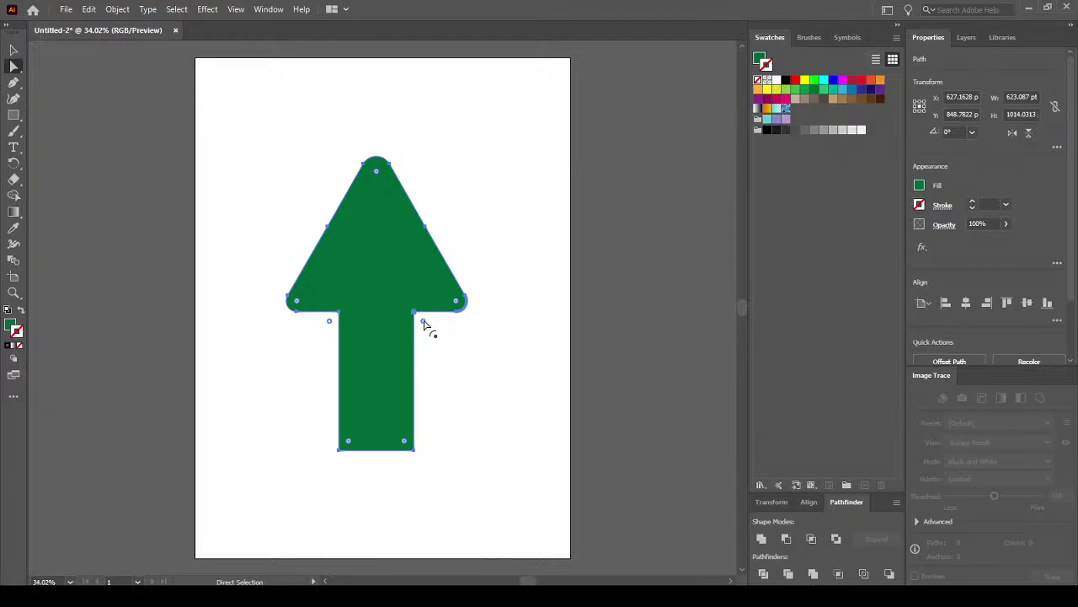
mouse_move(424, 320)
left_mouse_down()
mouse_move(431, 337)
mouse_move(426, 319)
left_mouse_up()
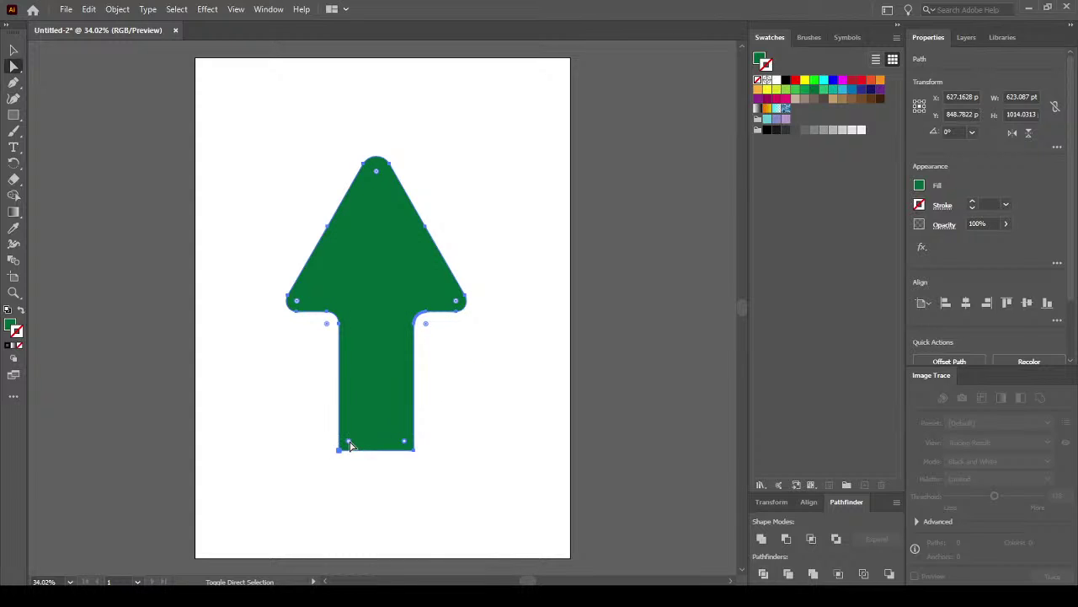
left_click_drag(351, 446, 349, 381)
left_click(474, 400)
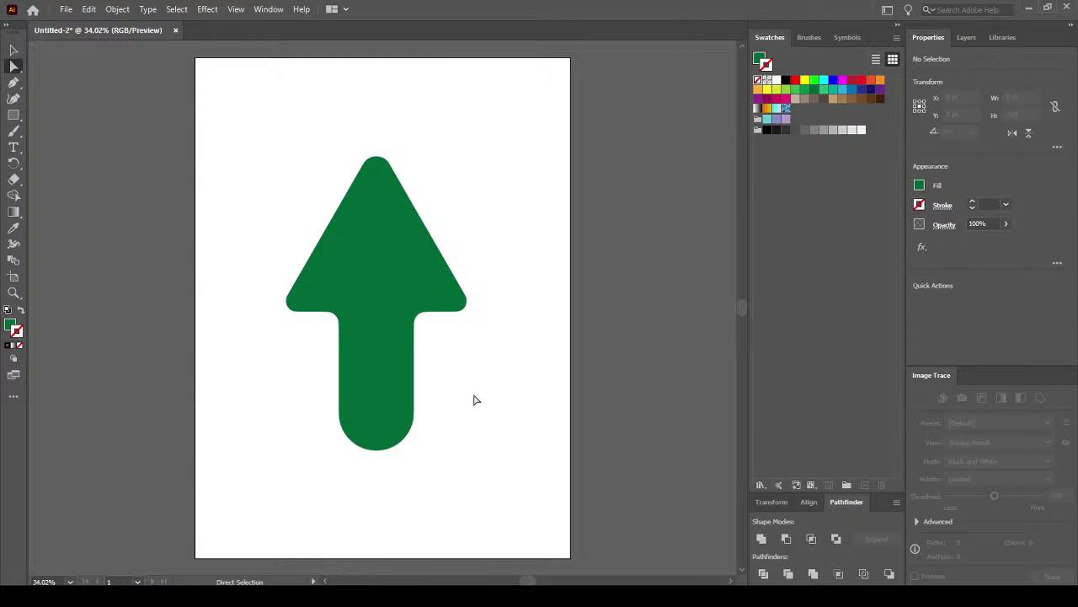
Undo all the corner rounding on the arrow and delete the arrow from the artboard.
key("ctrl+z")
key("ctrl+z")
key("ctrl+z")
key("ctrl+z")
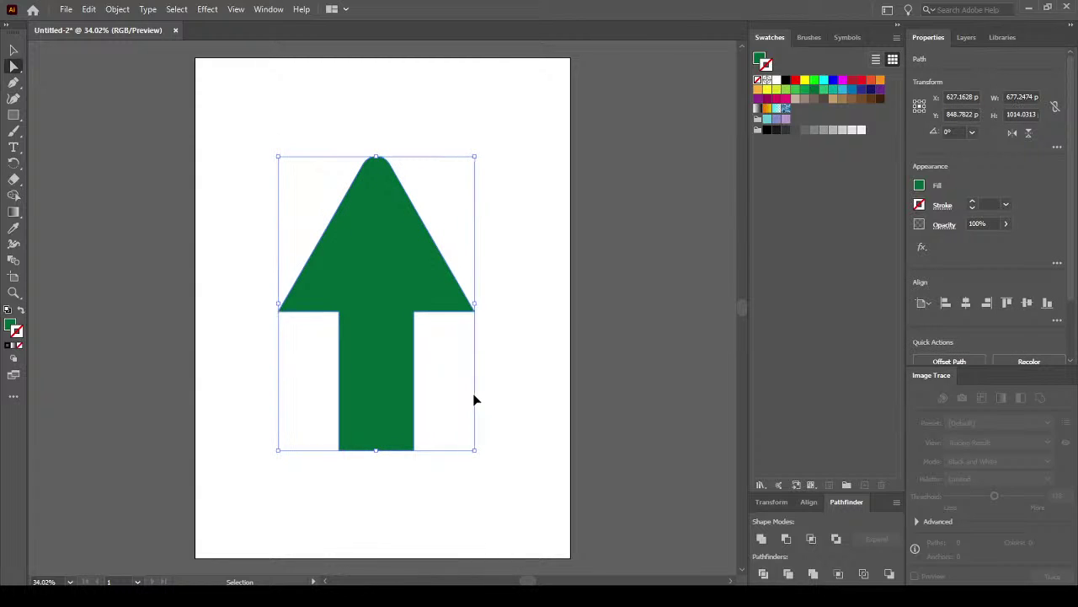
key("a")
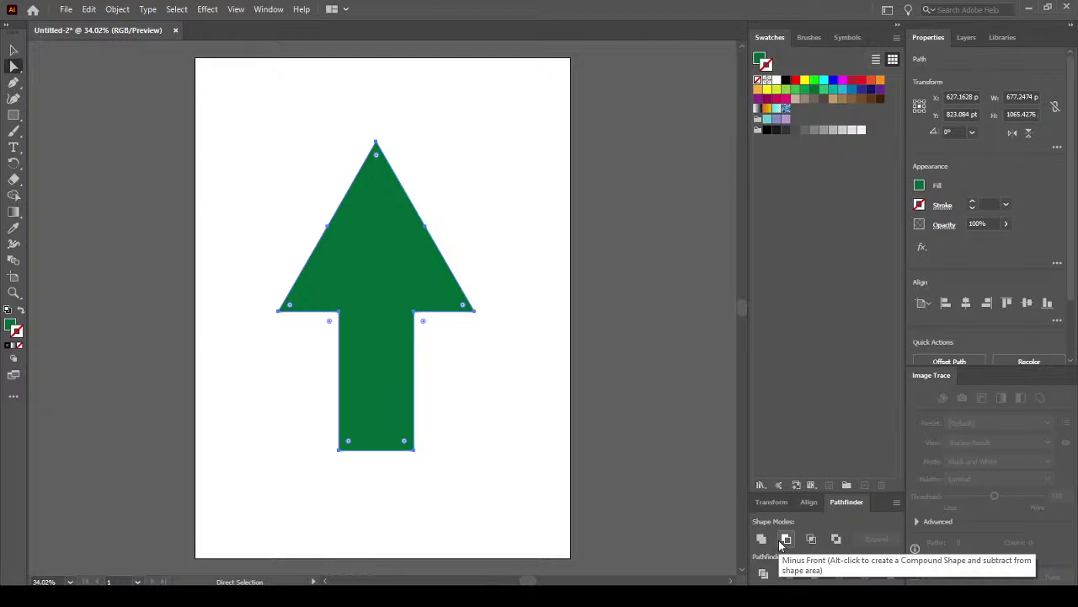
key("v")
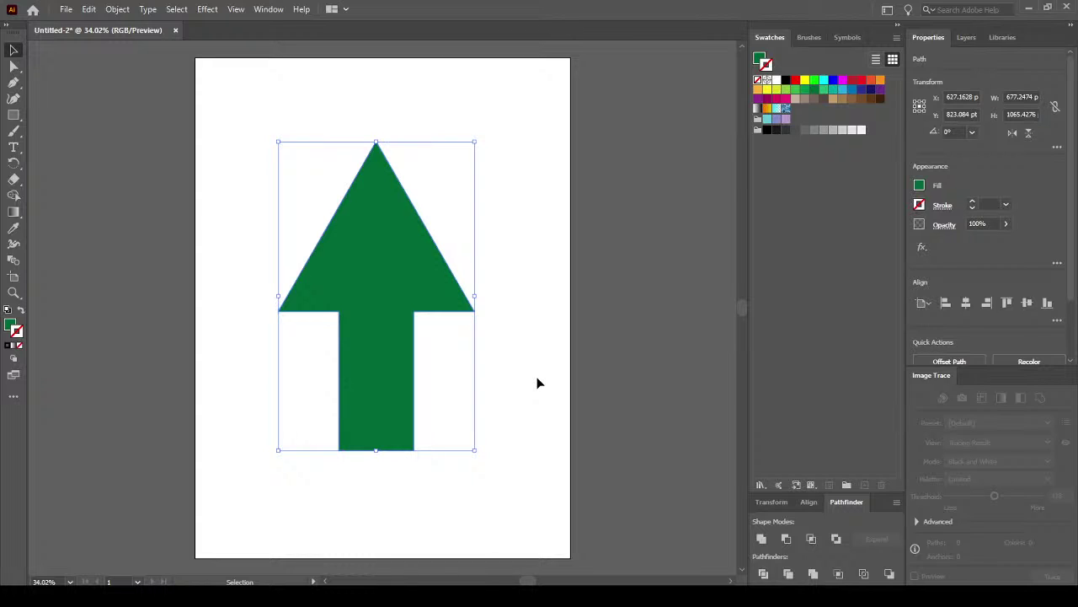
key("Delete")
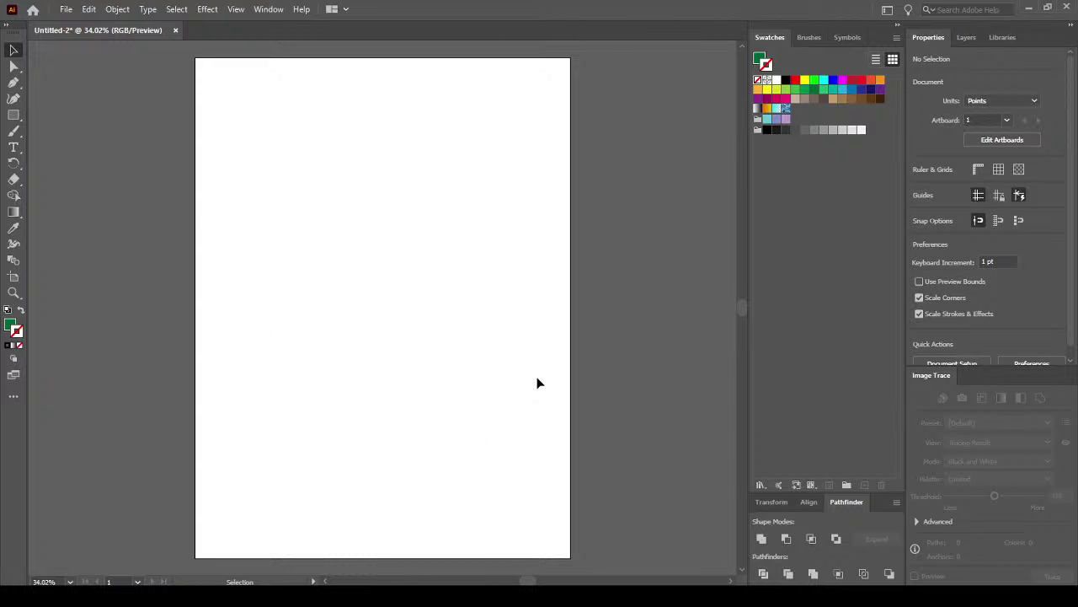
Draw a green square about 547 pt wide in the artboard's upper half and move it slightly up and left, centered at about X 543, Y 518 pt.
left_click(13, 116)
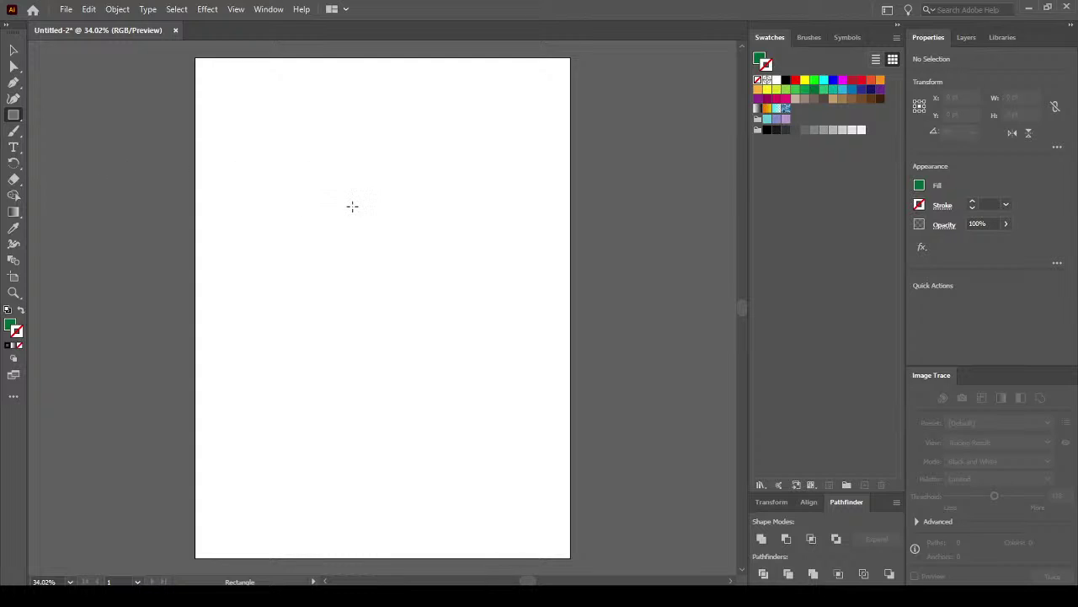
left_click_drag(316, 141, 473, 296)
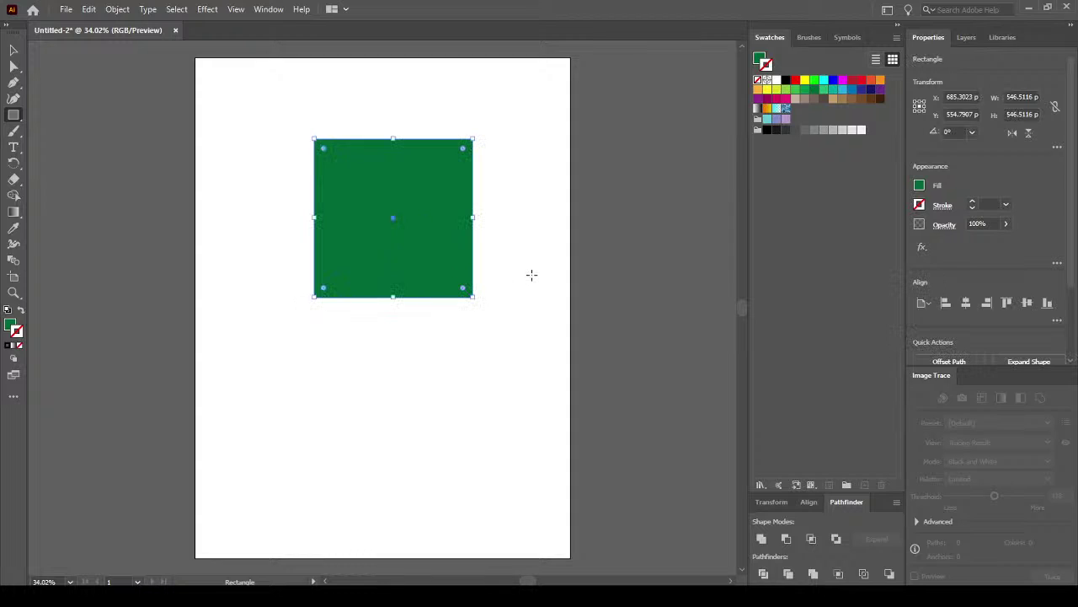
left_click(17, 51)
left_click_drag(405, 259, 363, 247)
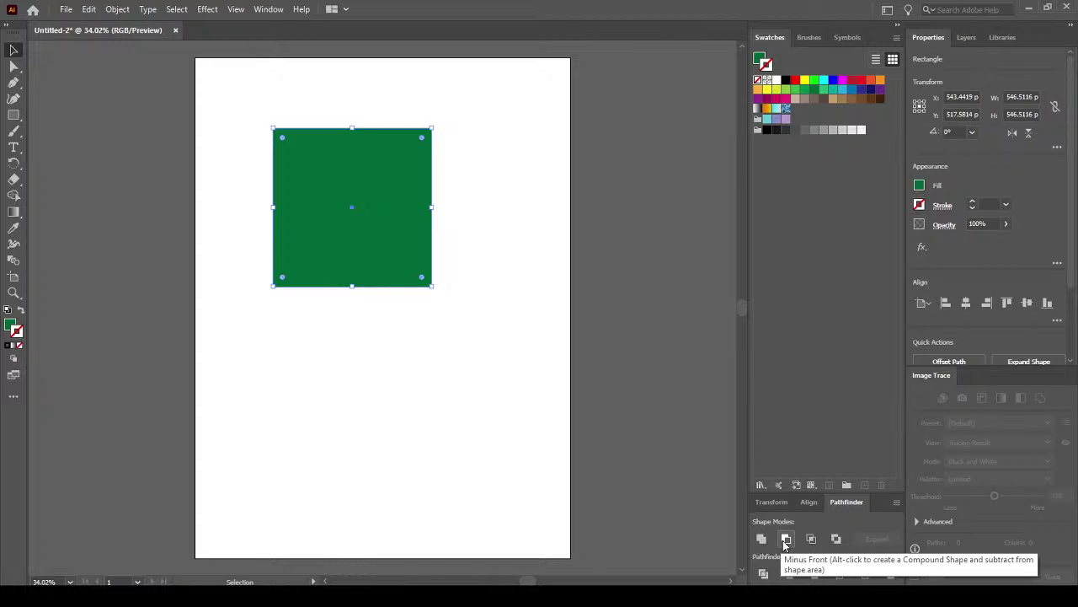
Move the square slightly right and down, keep it without a stroke, and change its fill from the swatches to crimson pink.
left_click_drag(337, 211, 370, 238)
left_click_drag(442, 280, 423, 259)
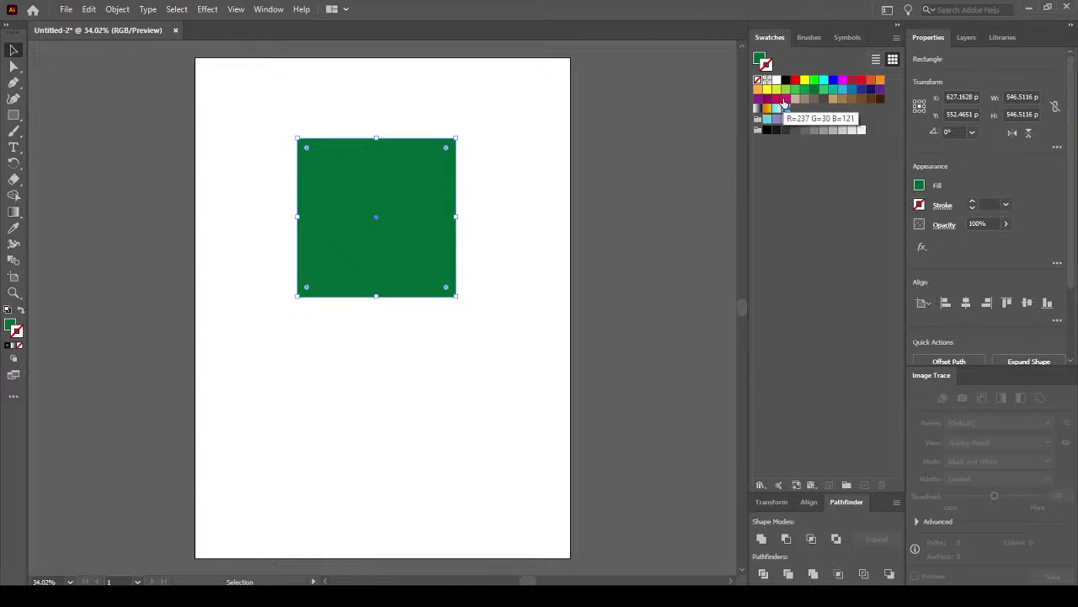
left_click(784, 99)
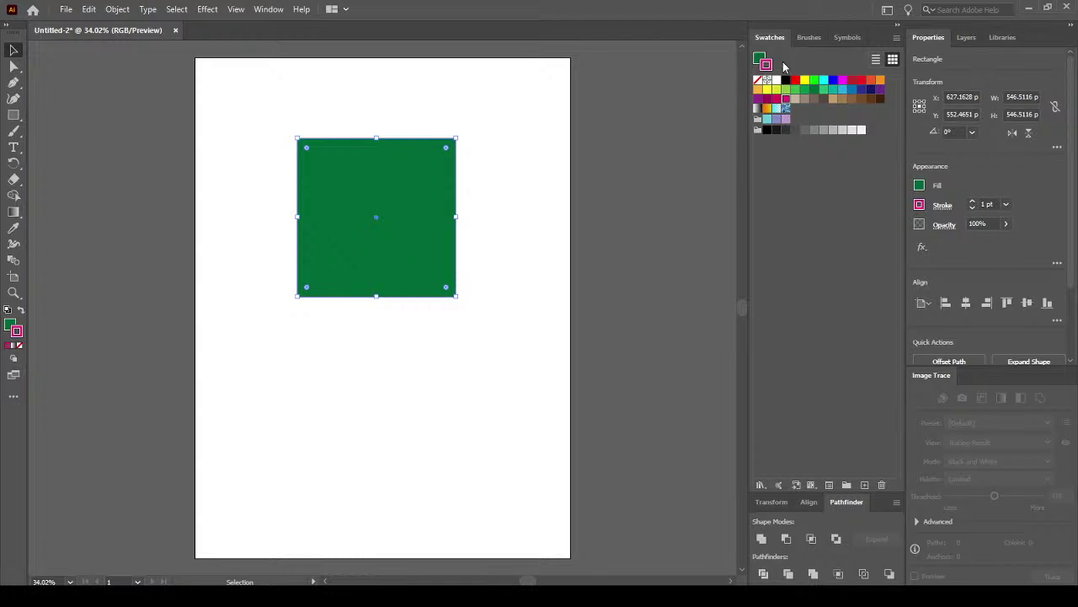
left_click(757, 80)
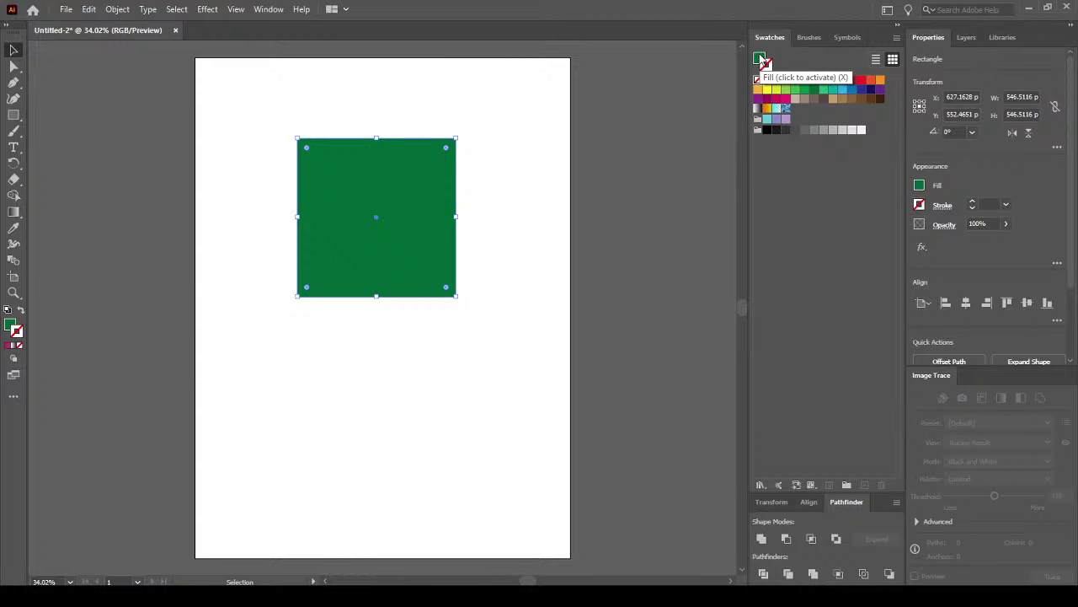
left_click(761, 60)
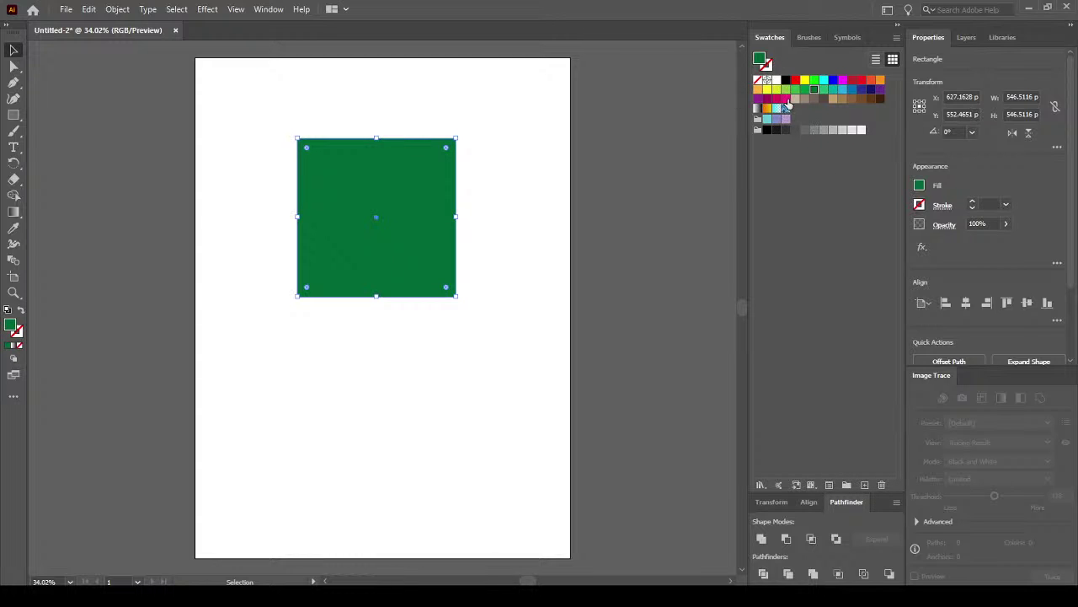
left_click(784, 100)
left_click(776, 99)
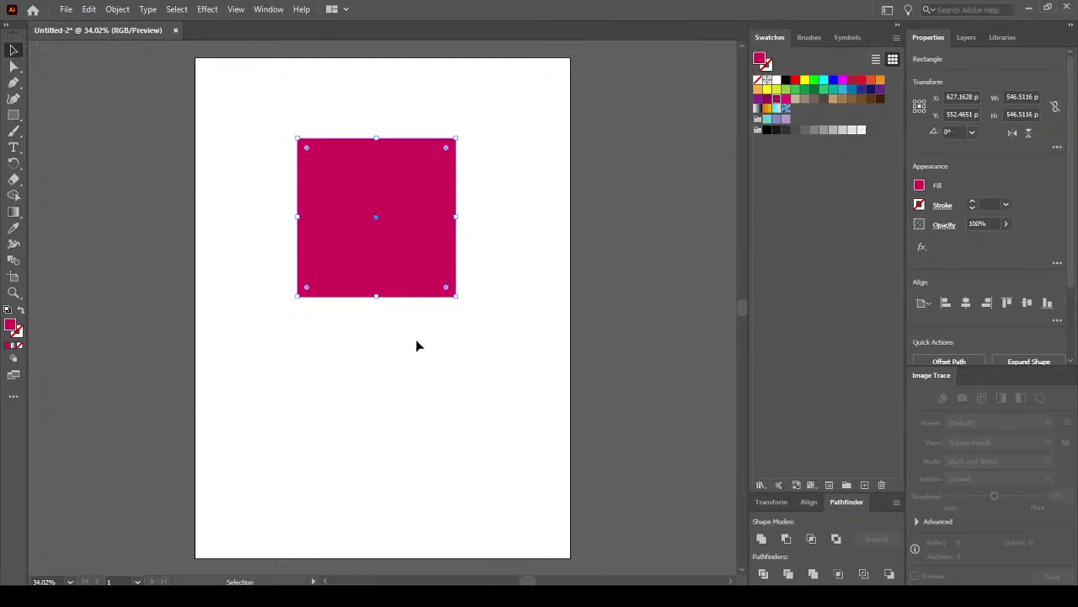
Move the crimson square to the artboard's upper left, centered at about X 395, Y 373 pt.
left_click(416, 346)
left_click(388, 241)
left_click_drag(383, 243, 395, 208)
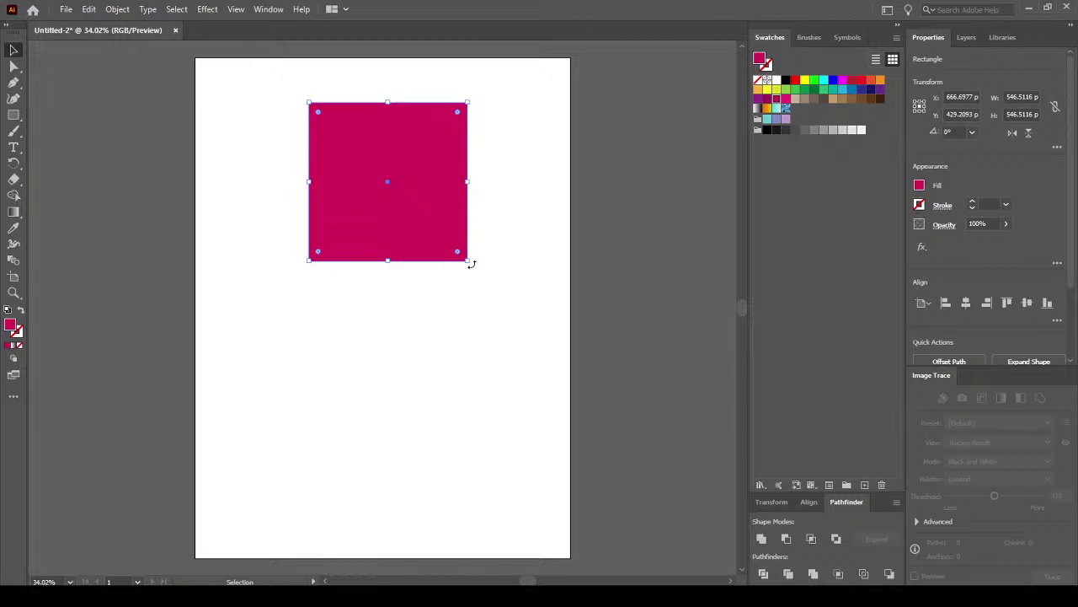
left_click_drag(430, 246, 407, 268)
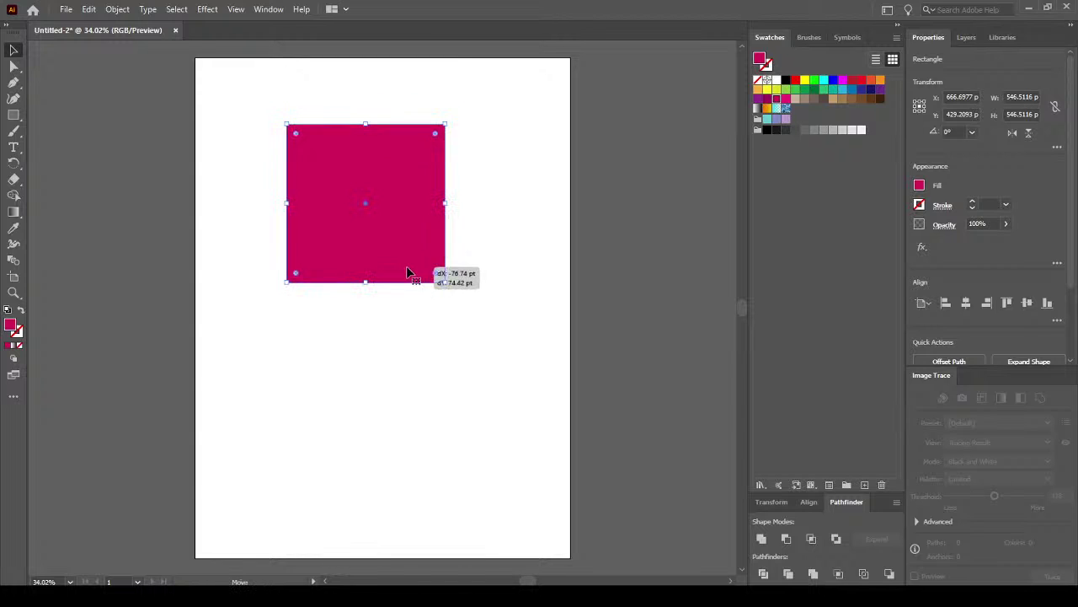
left_click(488, 312)
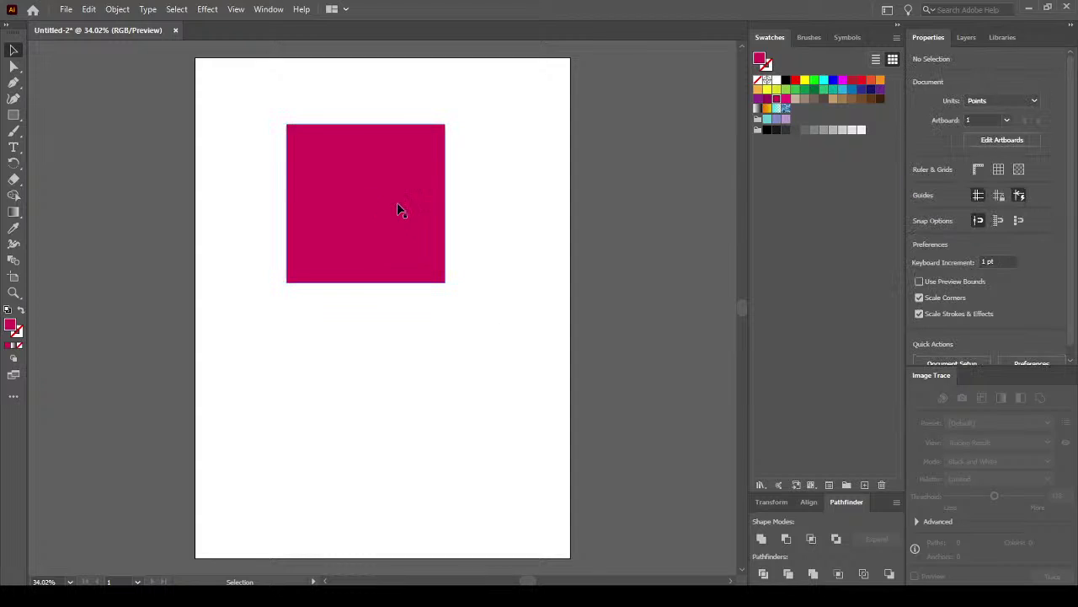
left_click_drag(393, 233, 336, 196)
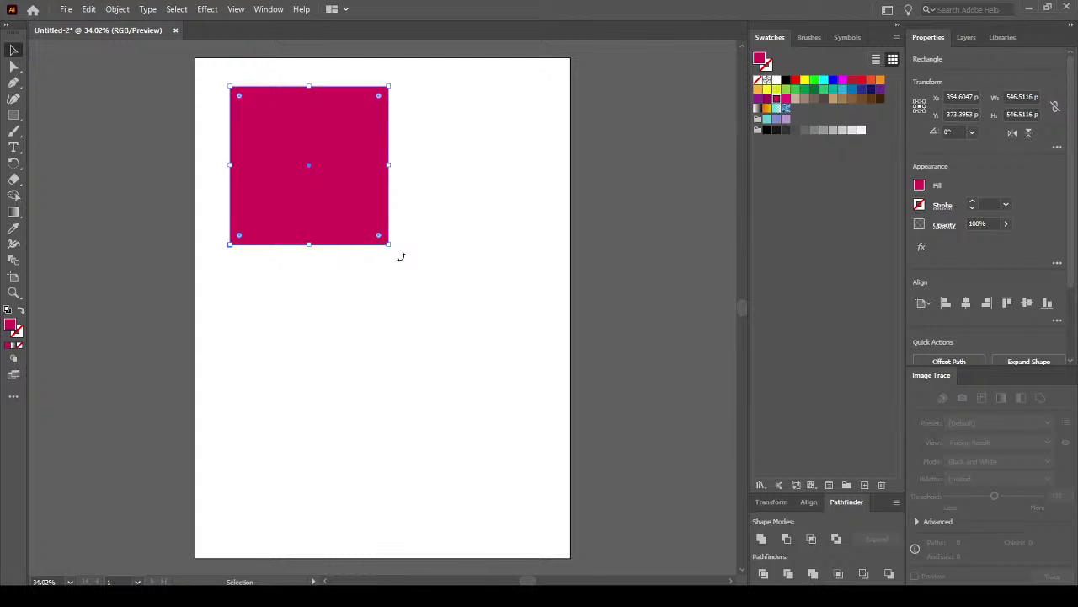
Rotate the square 45° into an upright diamond and move it near the middle of the artboard's upper half.
key("shift")
left_click_drag(389, 244, 393, 266)
left_click_drag(407, 258, 300, 291)
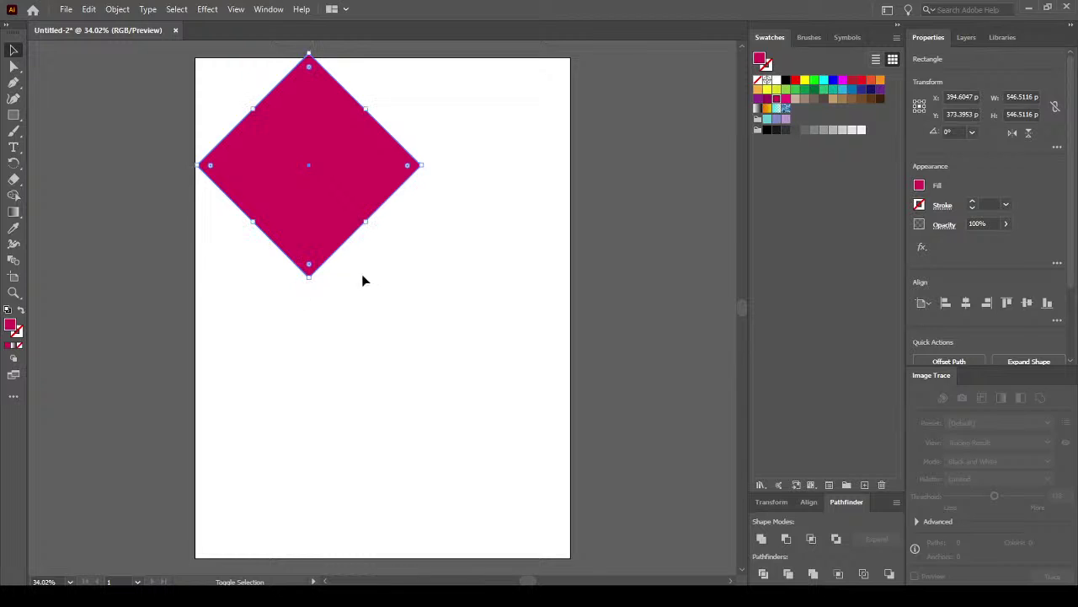
left_click_drag(357, 179, 426, 224)
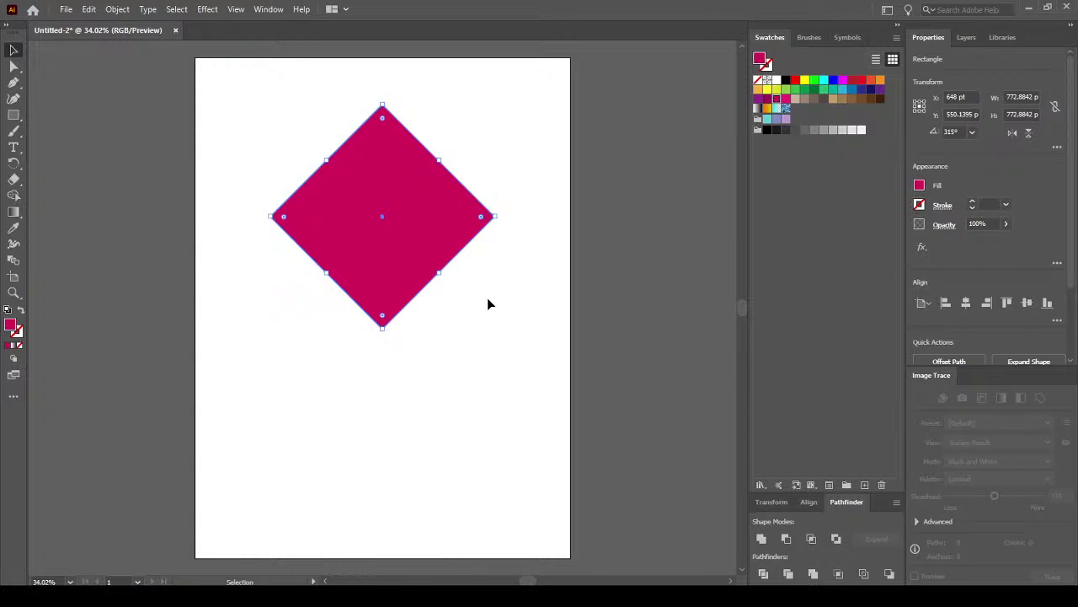
left_click(488, 302)
left_click_drag(383, 260, 378, 226)
left_click(447, 291)
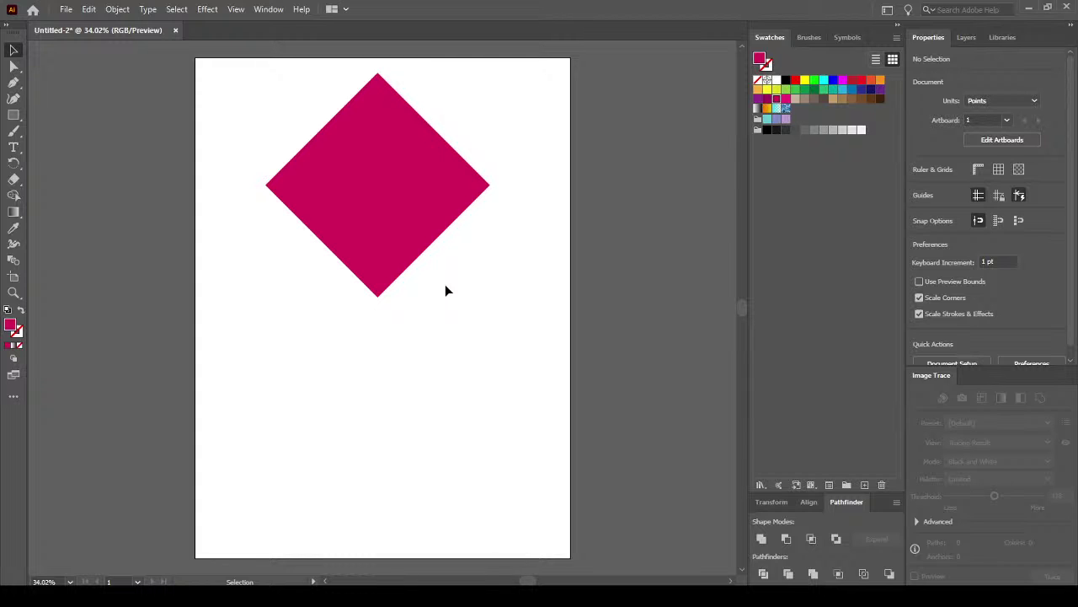
Draw a rectangle about 1081 by 542 pt below the diamond and fill it with green.
left_click(13, 118)
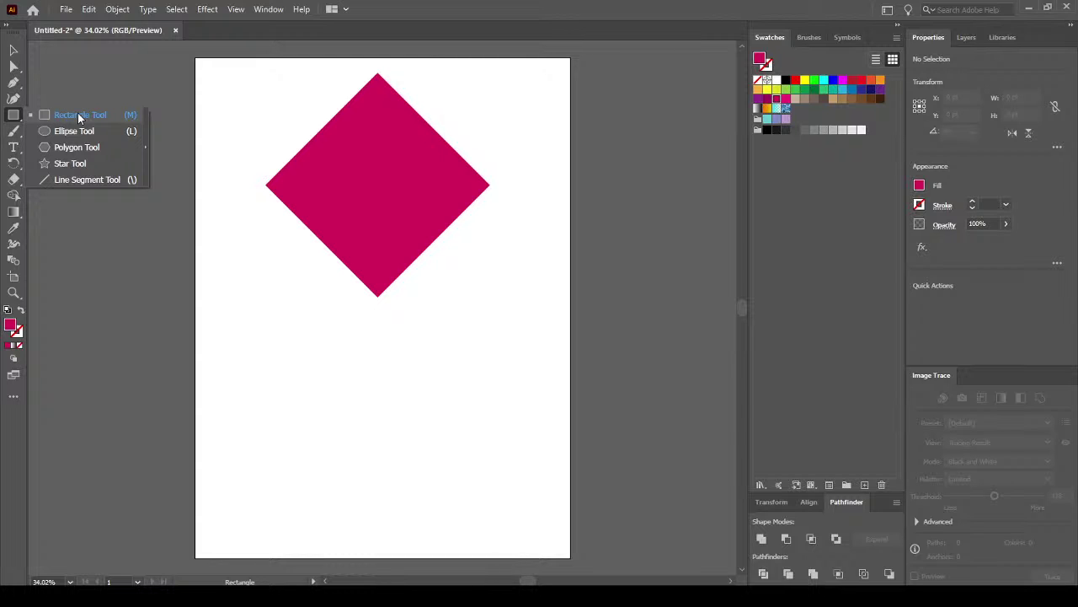
left_click(79, 118)
left_click_drag(539, 515, 226, 359)
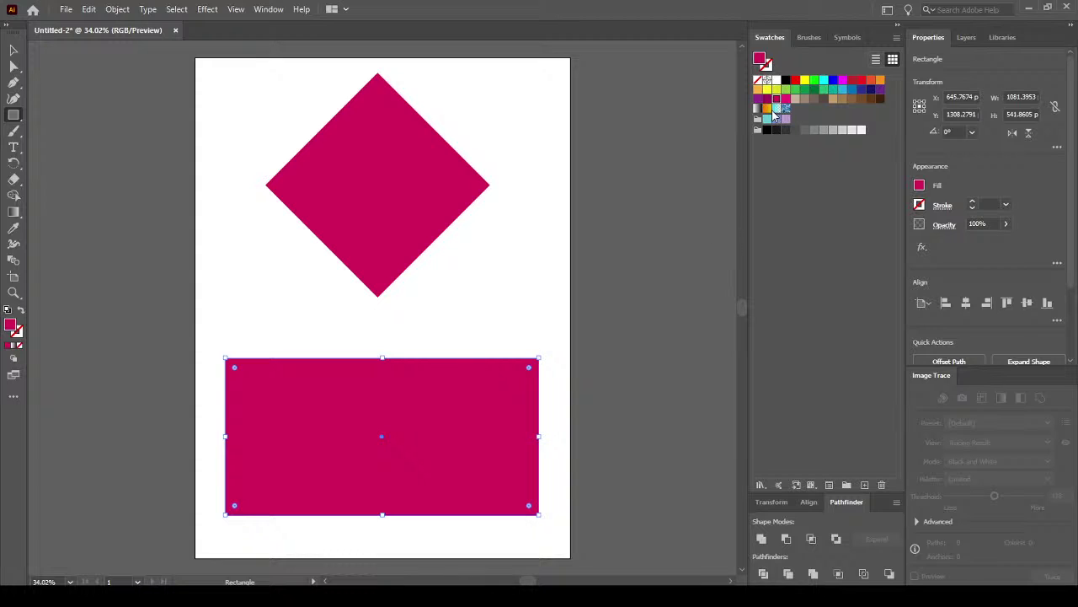
left_click(805, 89)
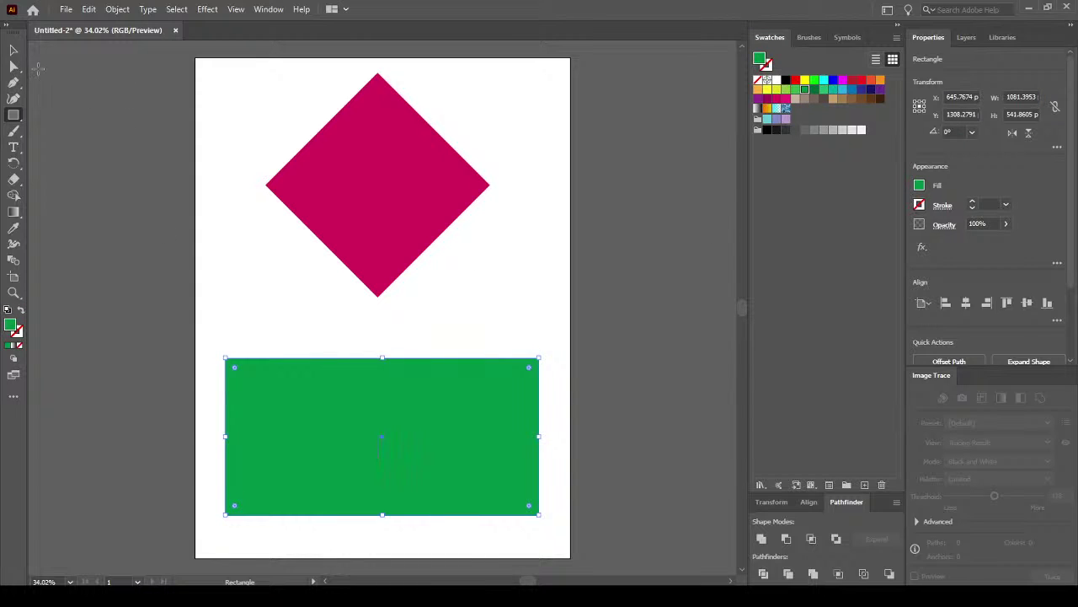
Center the diamond at about X 632, Y 504 pt and move the green rectangle up to cover exactly its lower half.
left_click(15, 51)
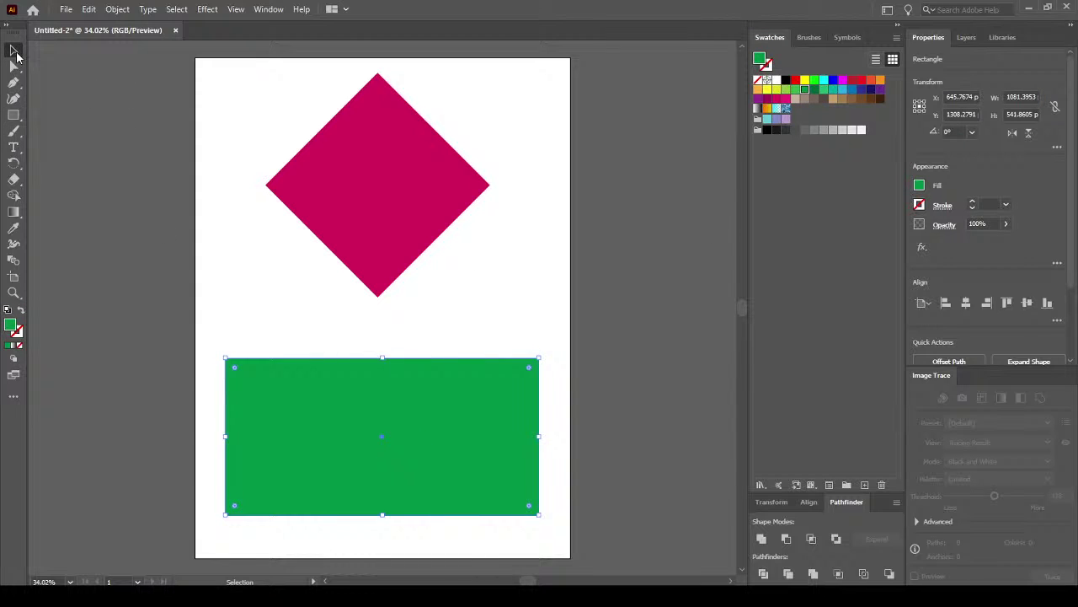
left_click(518, 333)
left_click(489, 390)
left_click_drag(357, 139, 377, 171)
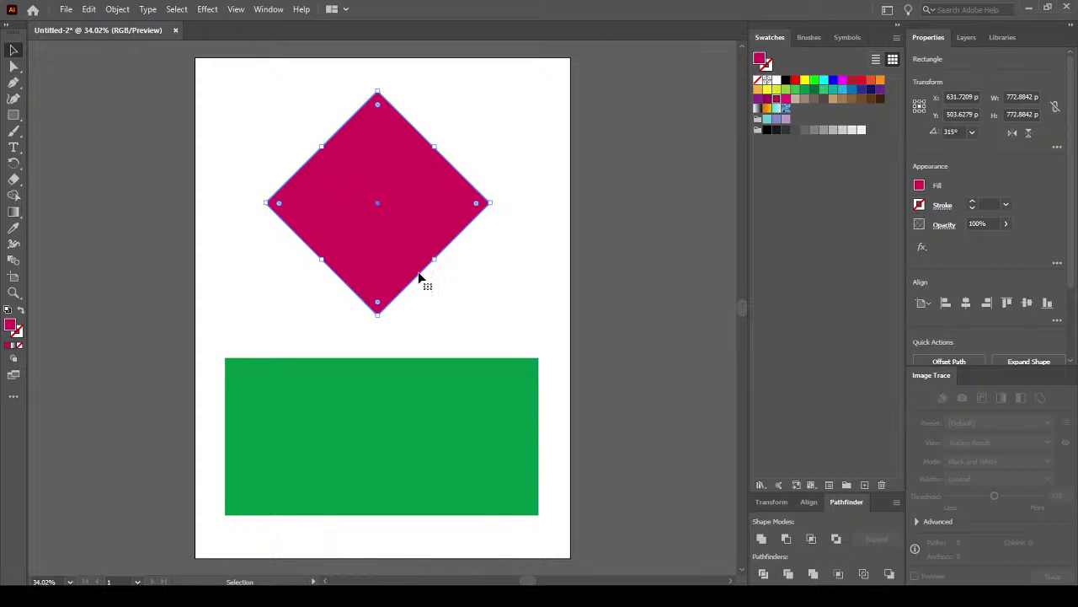
left_click(477, 303)
left_click(424, 432)
left_click_drag(423, 432, 419, 276)
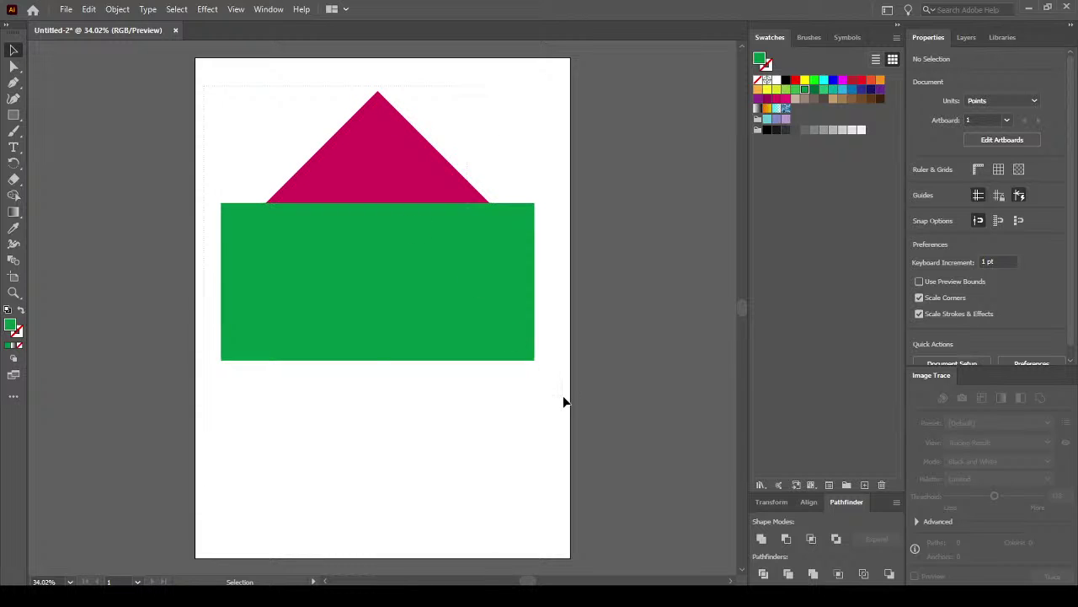
Subtract the green rectangle from the diamond with Minus Front, leaving only the upper triangle.
key("ctrl+a")
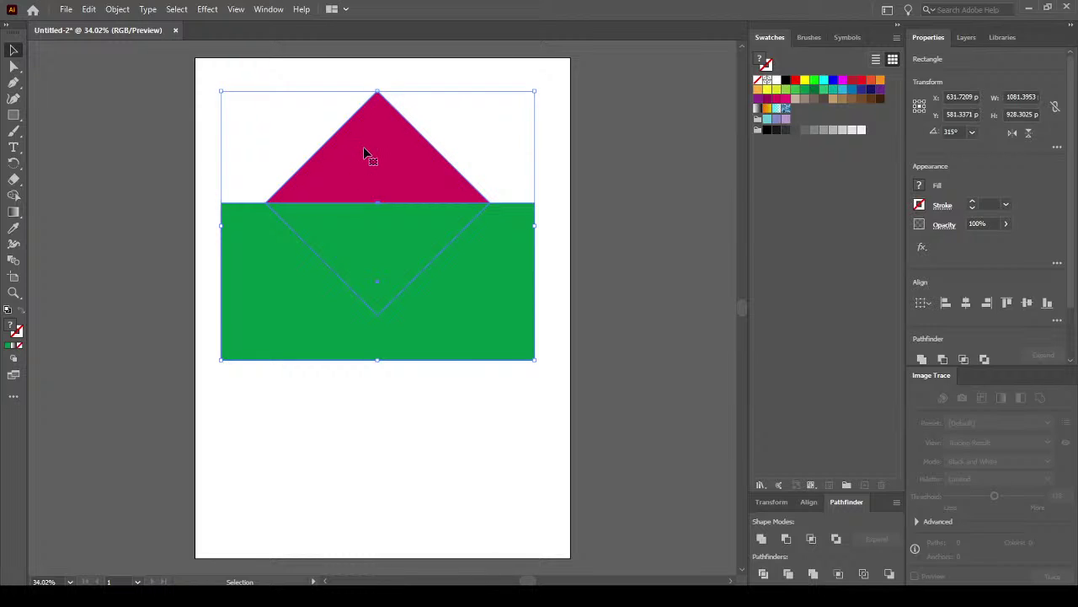
left_click(787, 539)
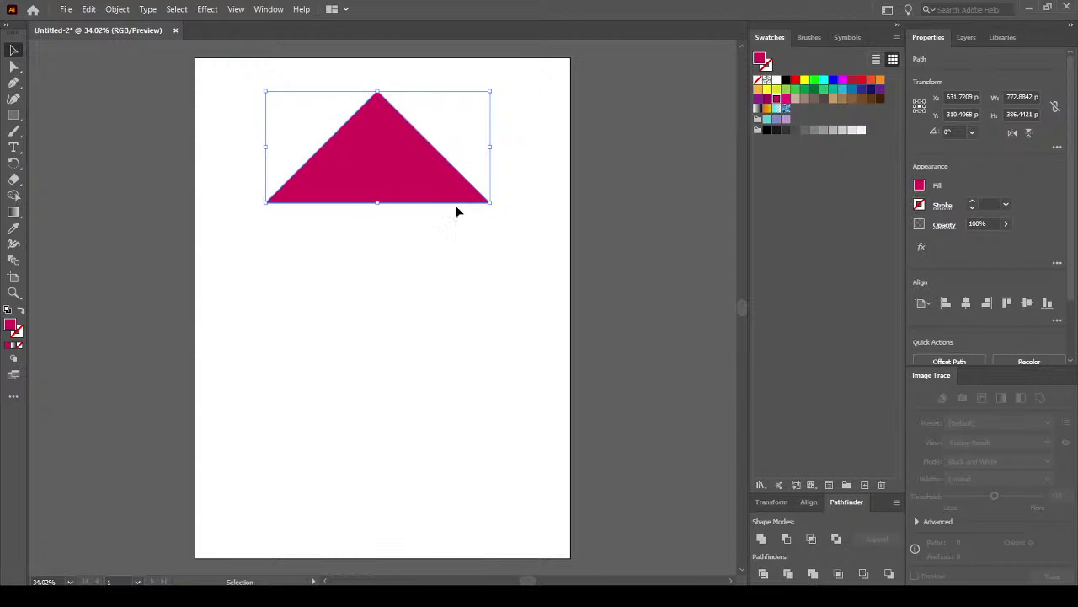
left_click(417, 262)
left_click(400, 183)
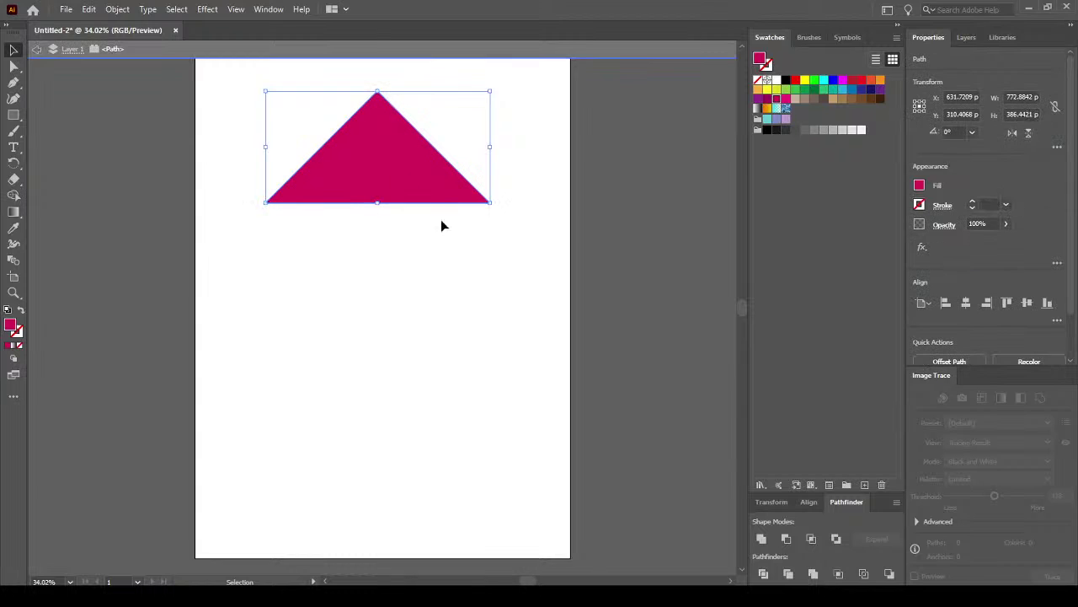
left_click(380, 205)
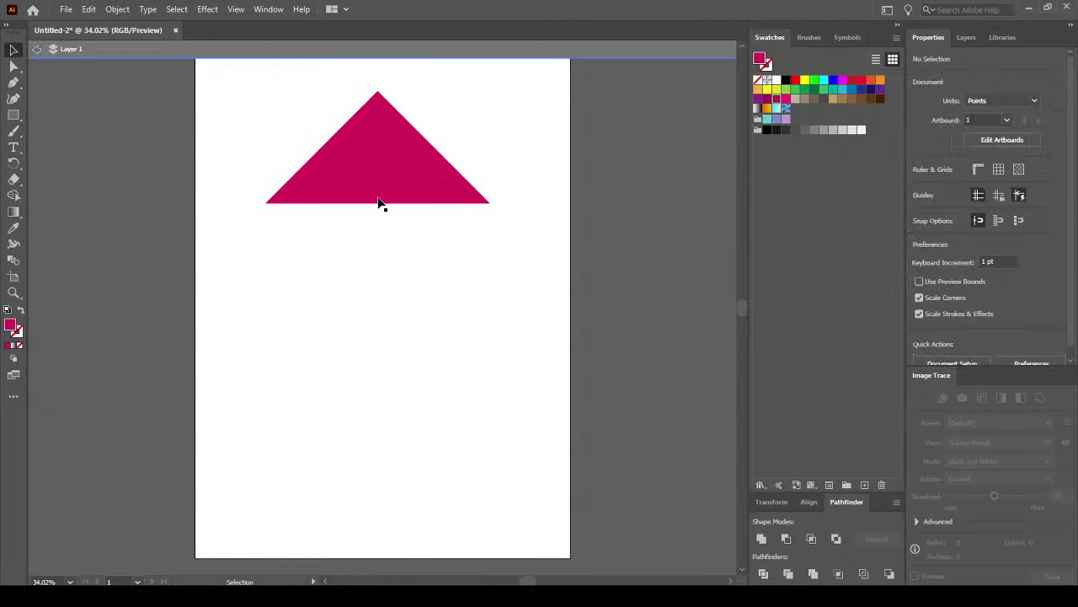
Move the triangle down slightly, centered at about X 636, Y 359 pt, and deselect it.
left_click_drag(347, 162, 399, 210)
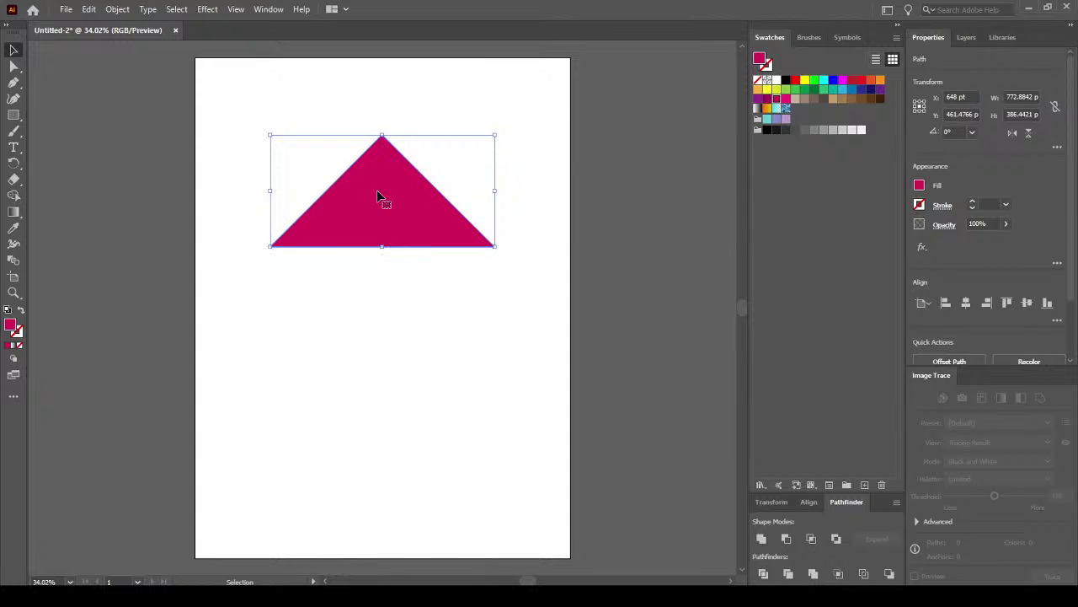
left_click_drag(380, 197, 399, 176)
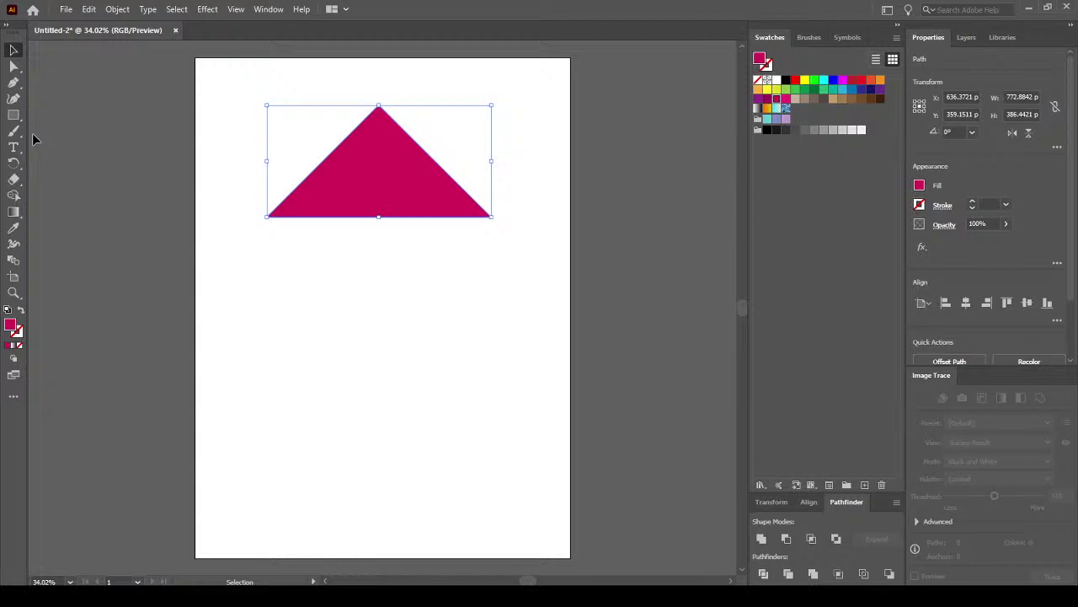
left_click(202, 200)
Draw a horizontal line about 853 pt long below the triangle with a black stroke and no fill.
left_click_drag(17, 120, 86, 176)
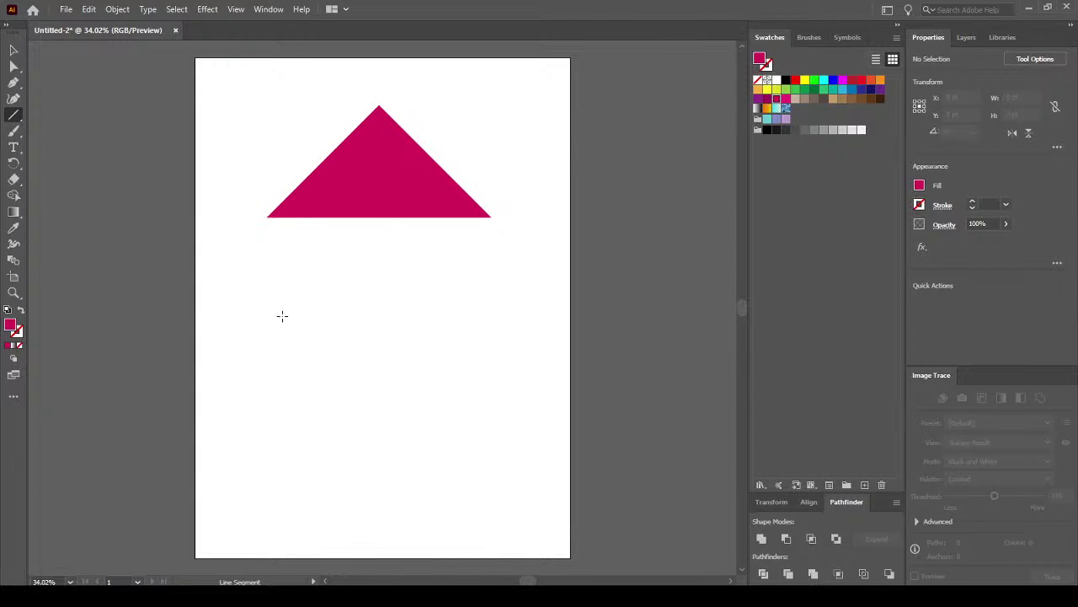
left_click_drag(251, 332, 499, 332)
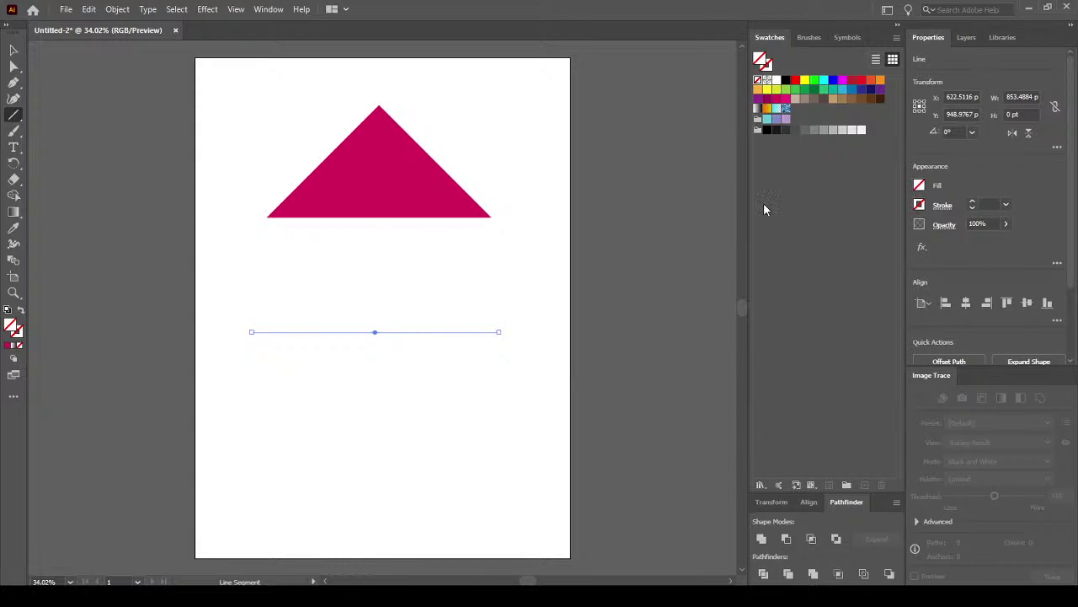
left_click(776, 130)
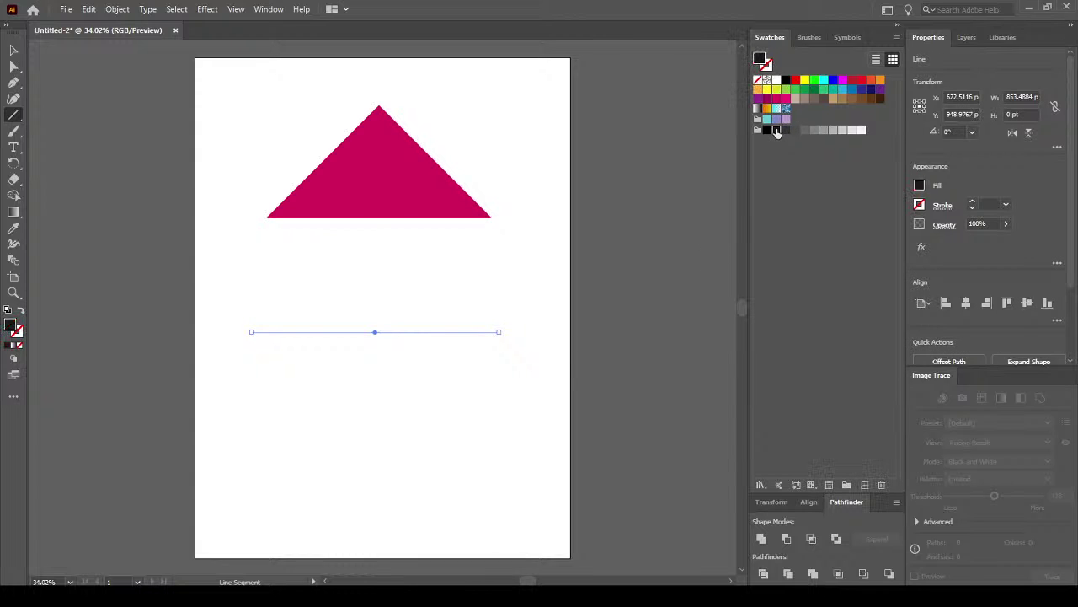
left_click(21, 310)
left_click_drag(499, 332, 517, 364)
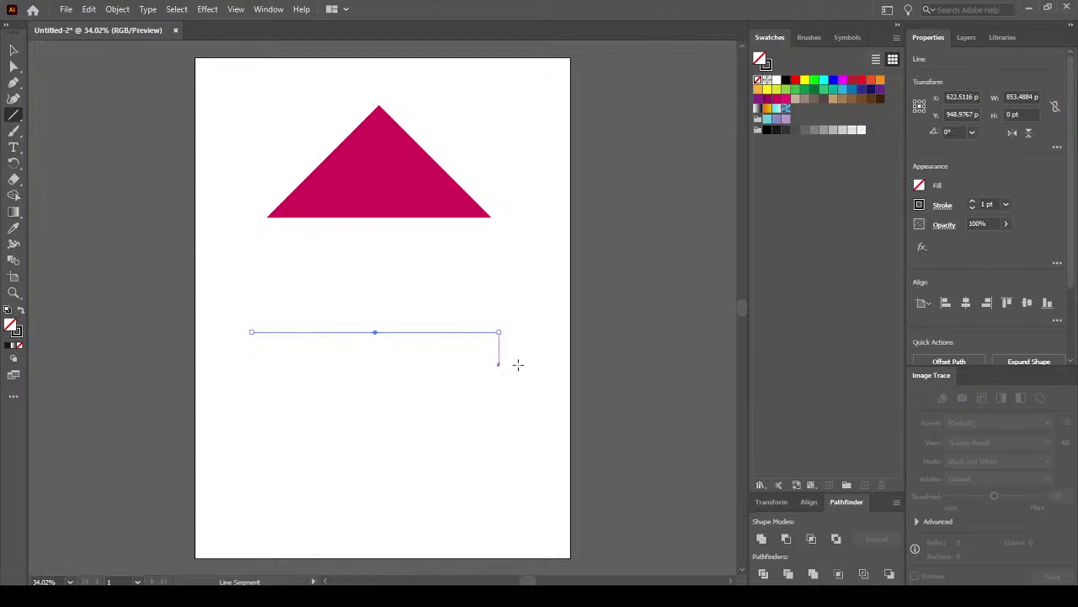
Increase the line's stroke weight to 22 pt.
left_click(974, 202)
left_click(974, 202)
left_click(974, 202)
left_click(974, 203)
left_click(974, 202)
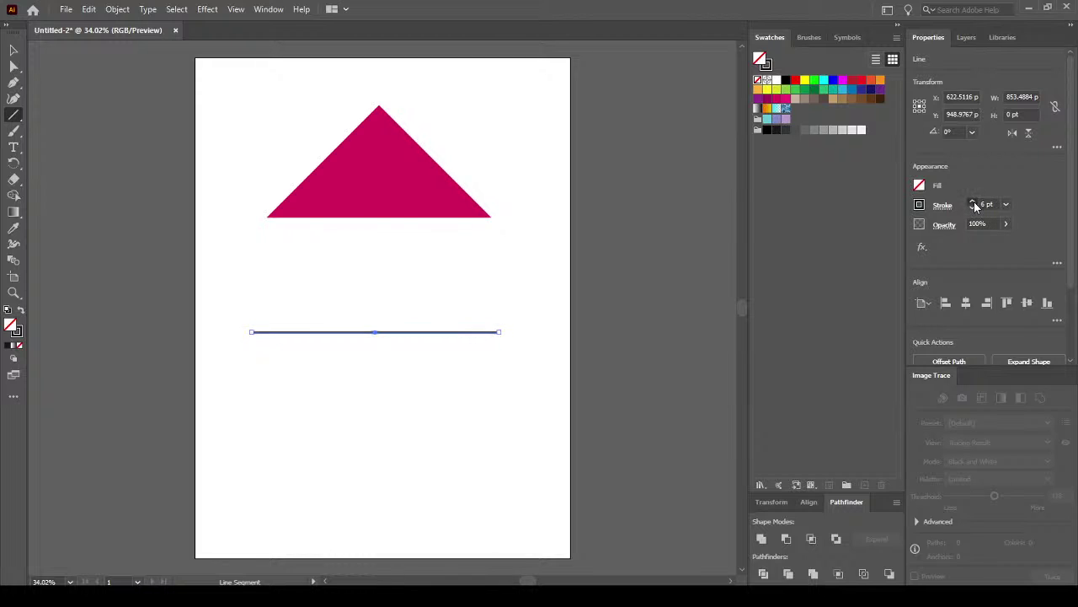
left_click(974, 202)
left_click(974, 202)
left_click(974, 202)
left_click(974, 202)
left_click(974, 202)
left_click(974, 202)
left_click(974, 203)
left_click(974, 202)
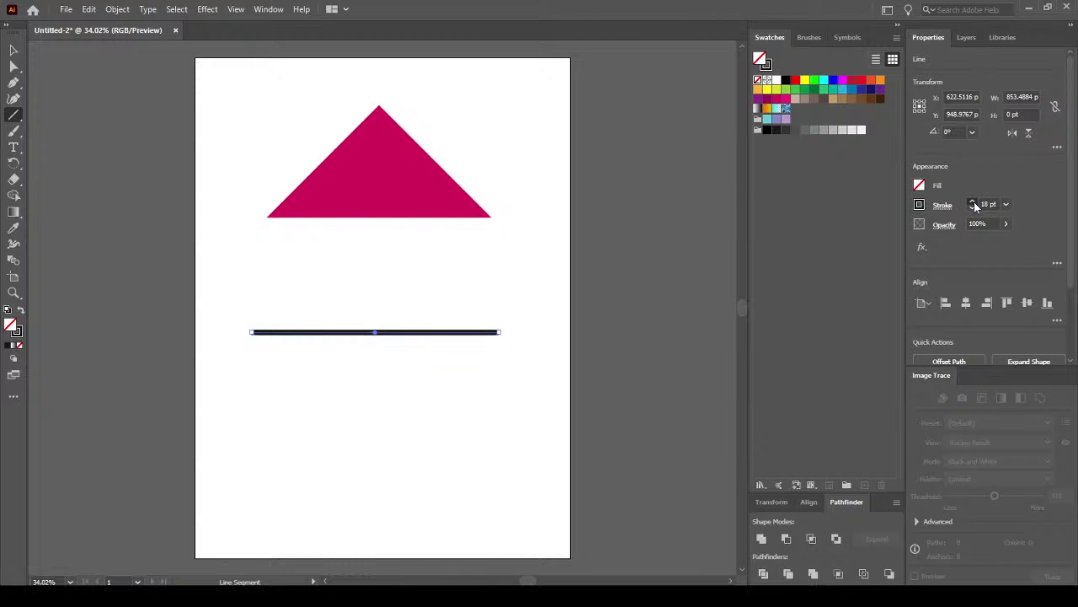
left_click(974, 203)
left_click(974, 203)
left_click(974, 203)
left_click(974, 203)
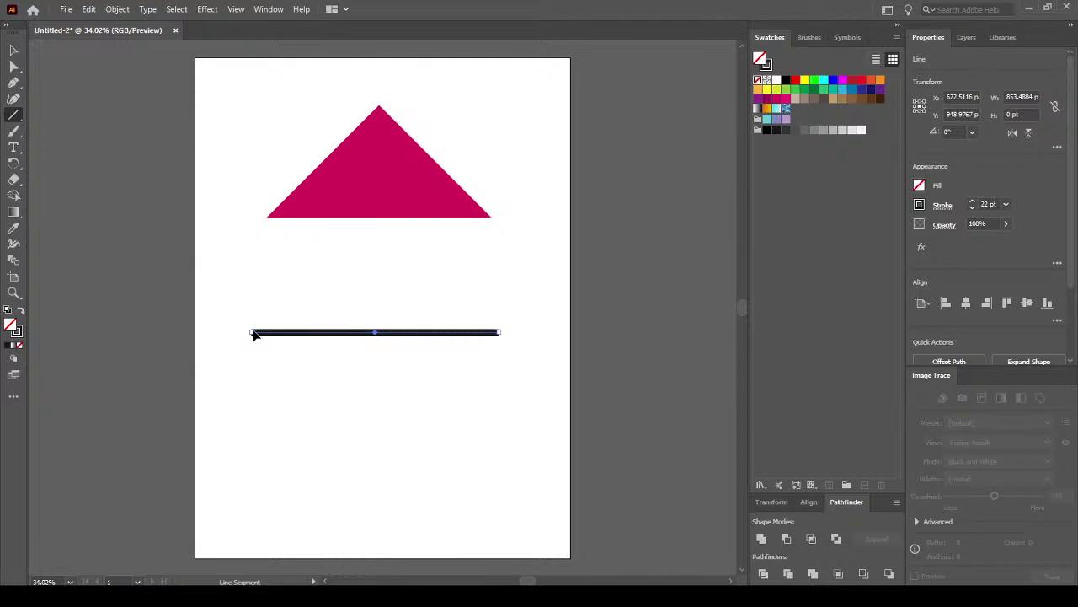
Tilt the line by moving its left and right end points upward, and delete its right anchor point with the attached segment.
mouse_move(251, 333)
left_mouse_down()
mouse_move(252, 344)
mouse_move(248, 326)
left_mouse_up()
left_click(311, 369)
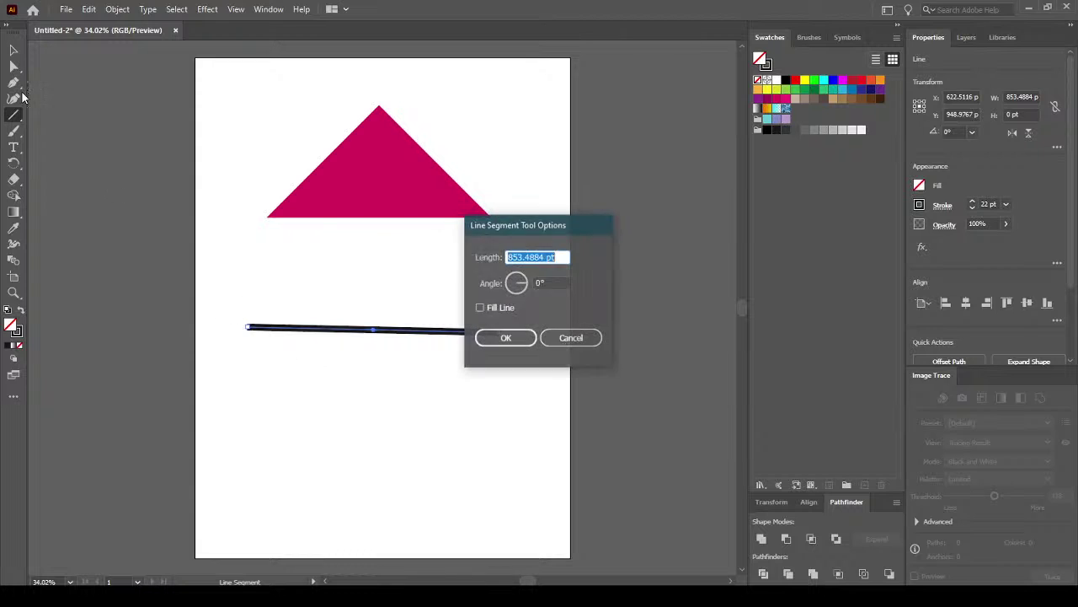
left_click(571, 339)
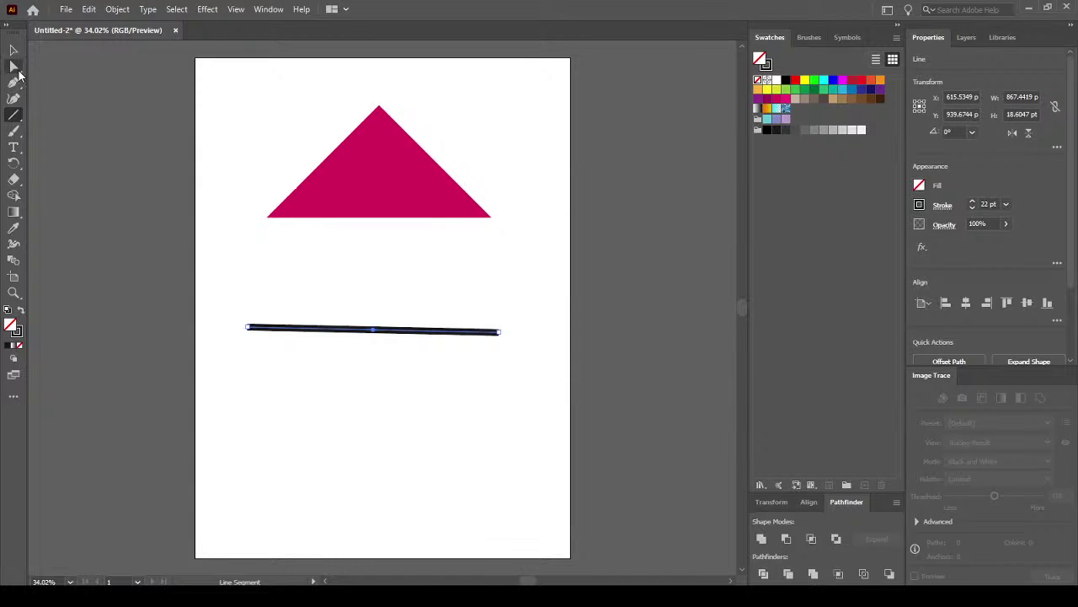
left_click(17, 69)
left_click_drag(500, 332, 492, 289)
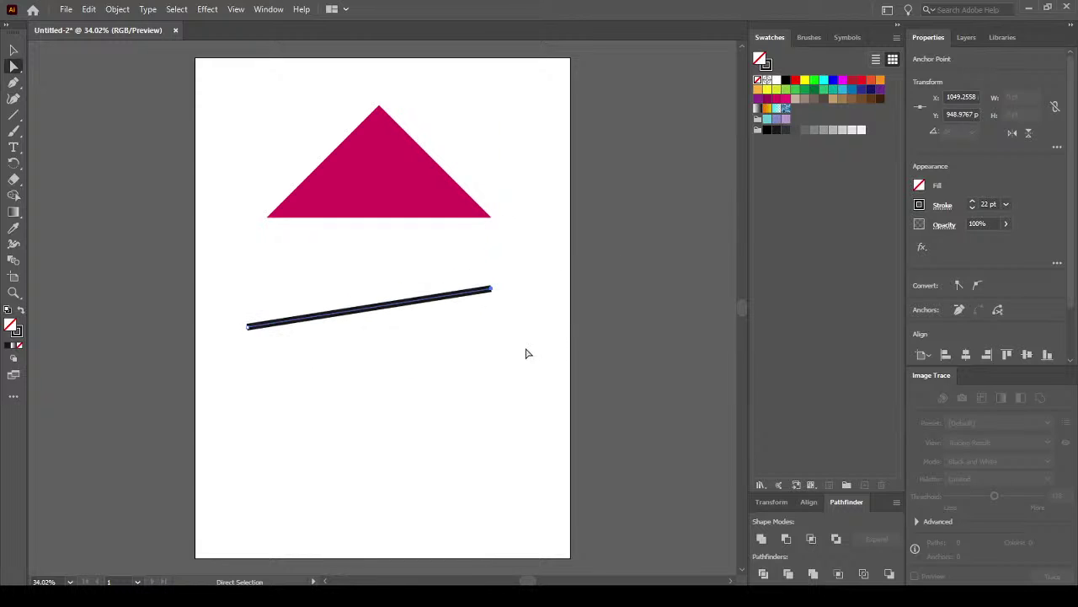
key("Delete")
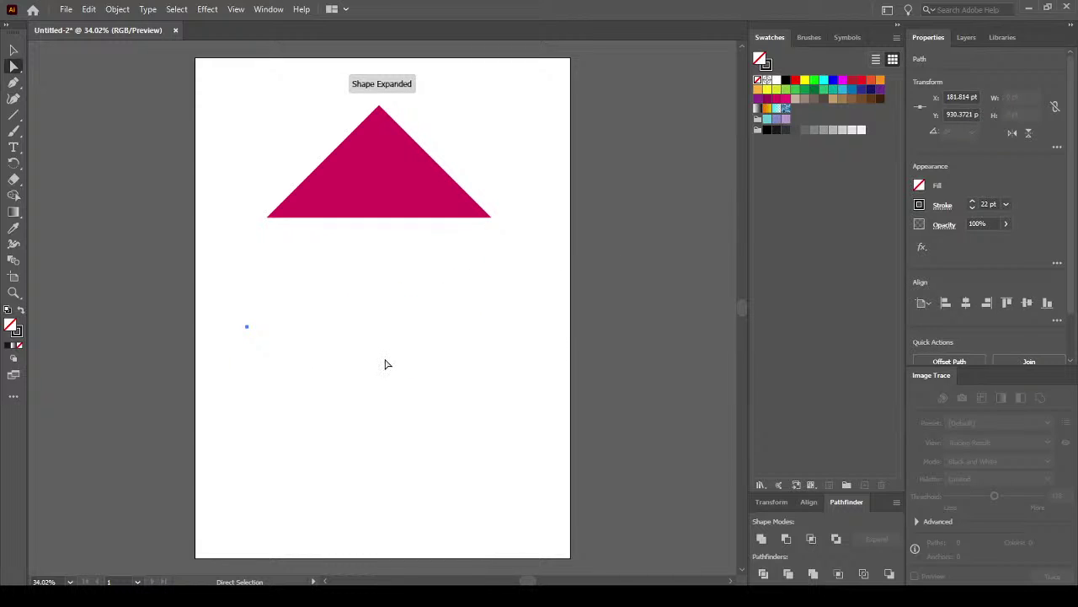
Draw a nearly horizontal line about 672 pt long below the triangle, and delete it.
left_click(12, 115)
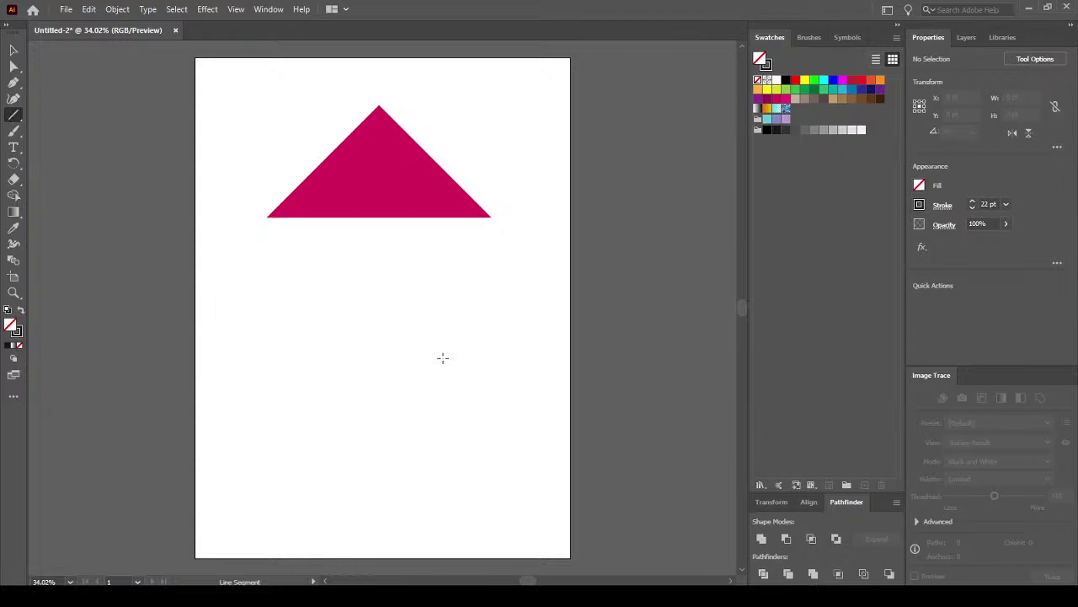
left_click_drag(256, 328, 449, 326)
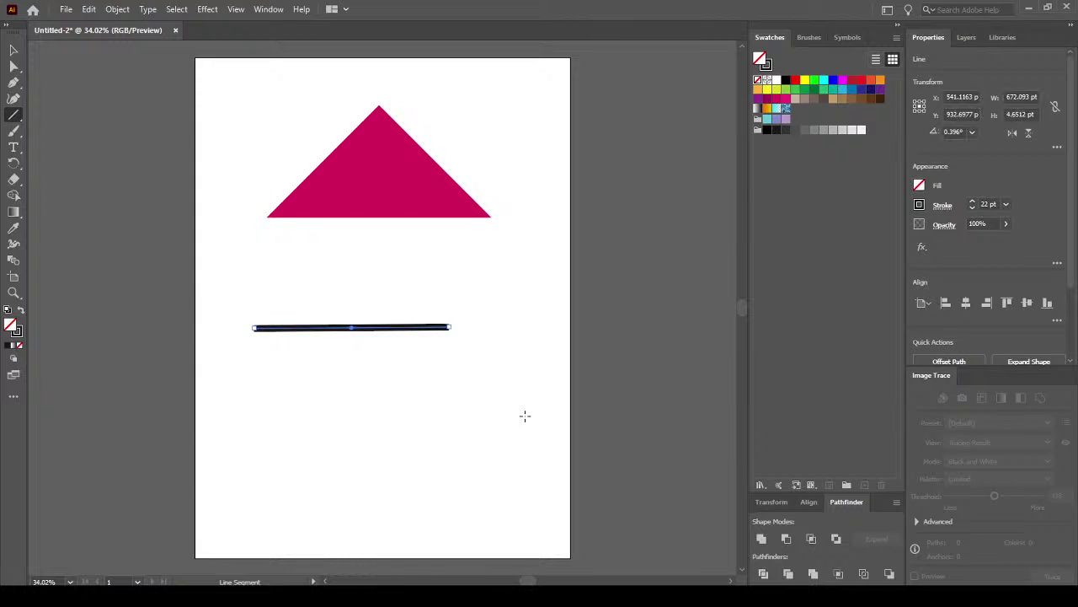
key("Delete")
Create a line below the triangle with an exact length of 200 pt and an angle of 0°.
left_click(298, 315)
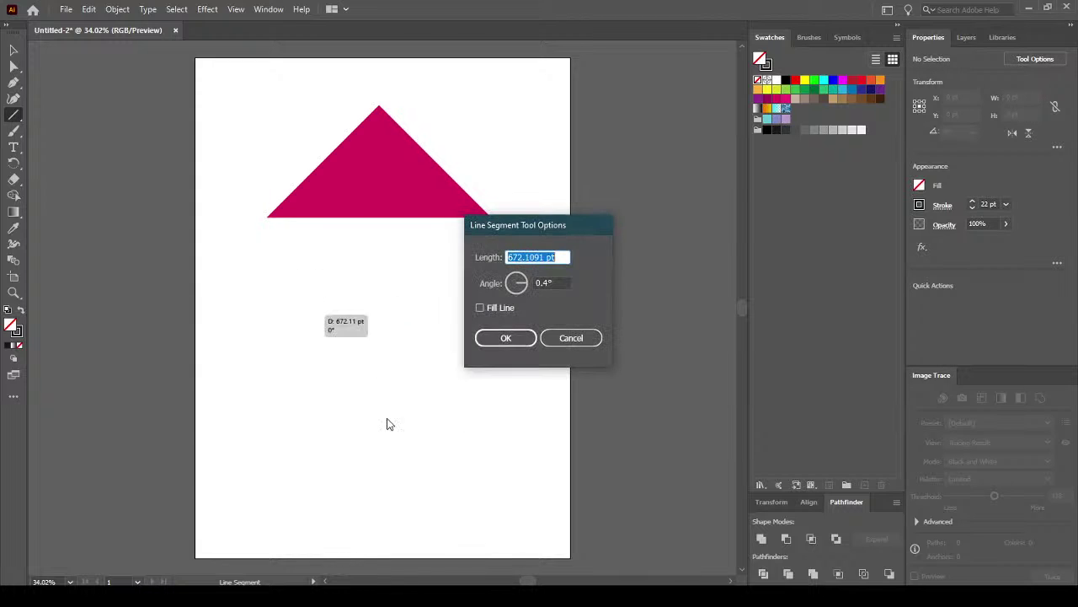
left_click(556, 257)
left_click_drag(560, 257, 488, 257)
key("Tab")
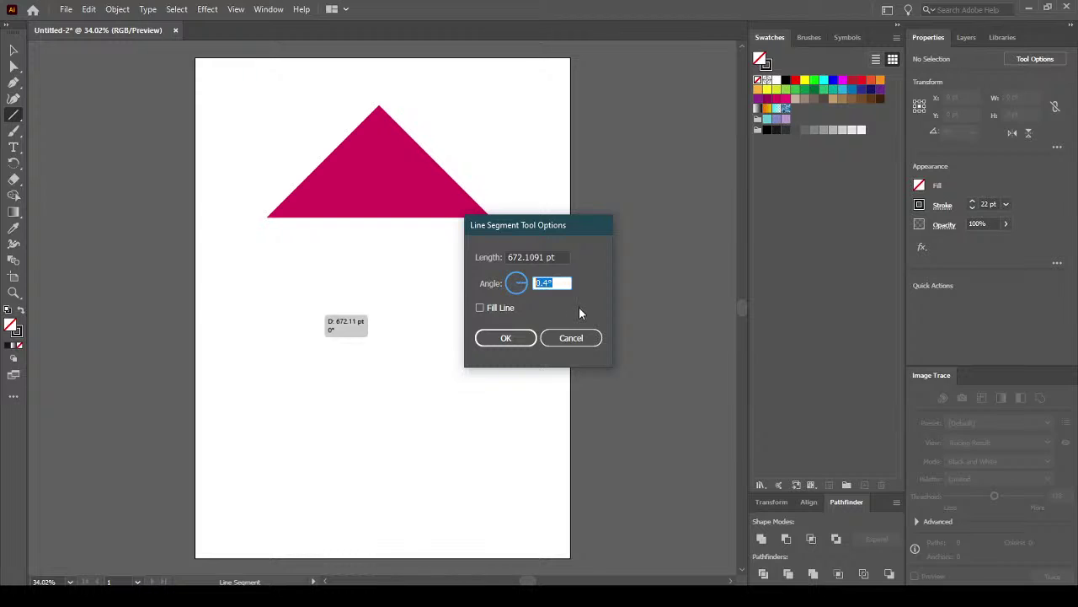
type("0")
left_click(562, 257)
left_click_drag(548, 259, 474, 260)
type("200")
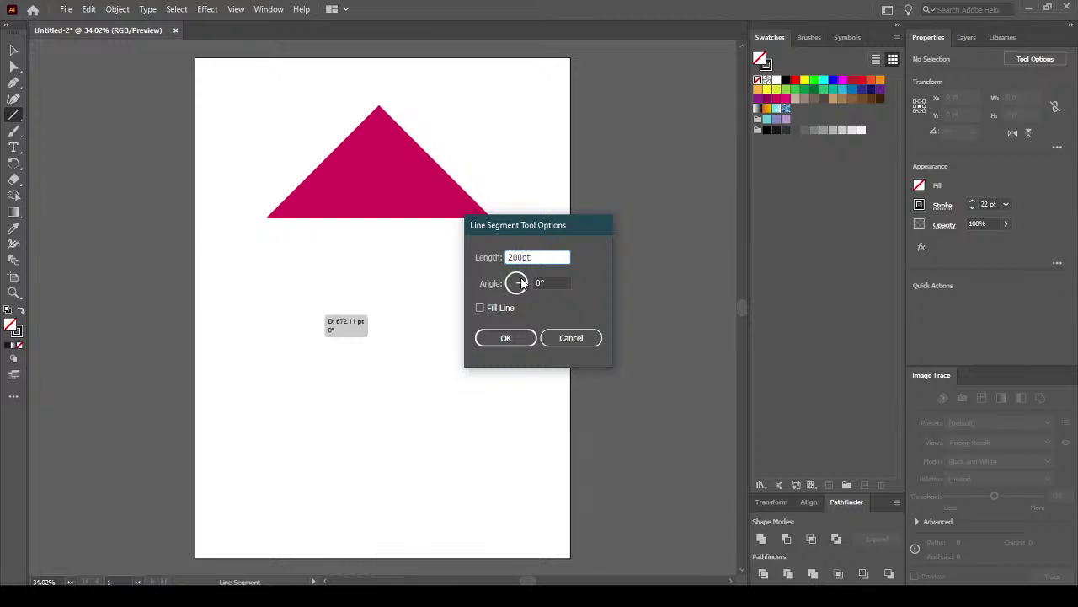
left_click(508, 338)
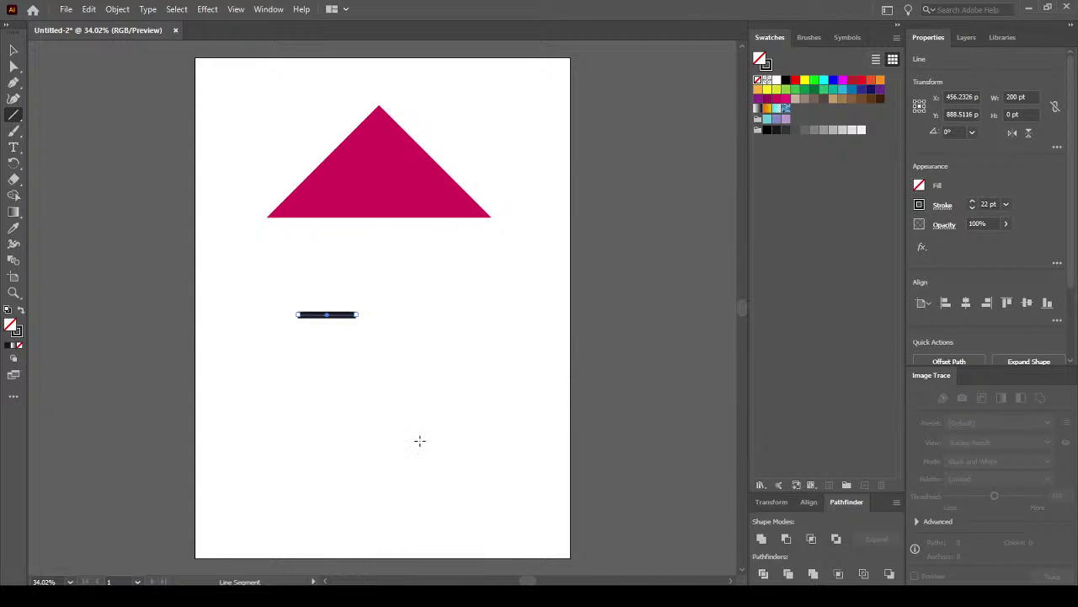
Create a second line below the triangle with a length of 500 pt and an angle of 90°.
left_click(413, 369)
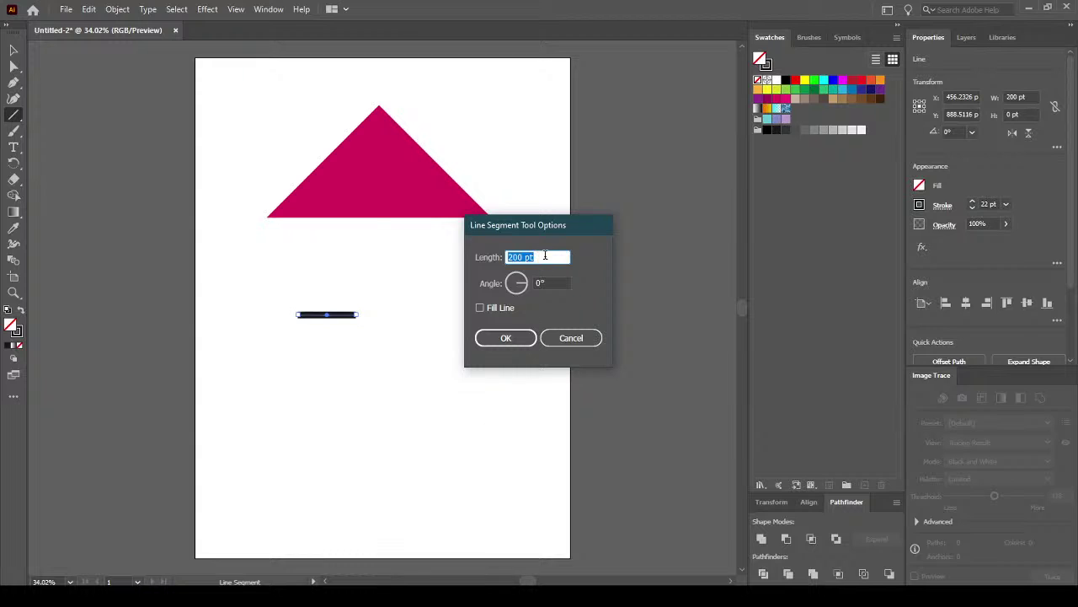
type("500")
left_click_drag(523, 280, 508, 283)
type("90")
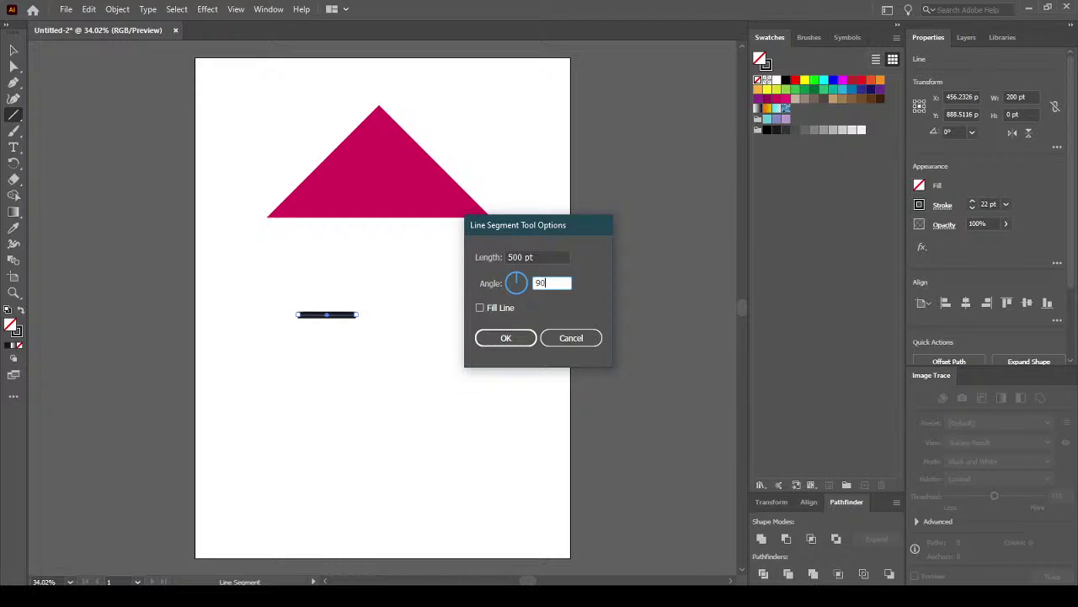
left_click(505, 338)
key("v")
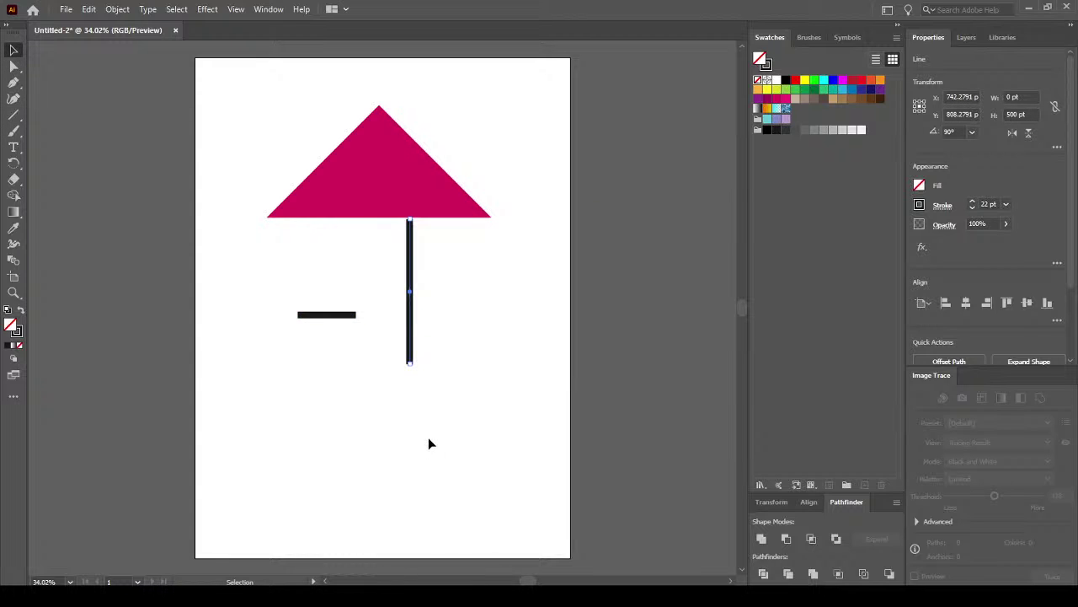
Delete the vertical and the short horizontal line, leaving only the triangle on the artboard with nothing selected.
key("Delete")
left_click(330, 315)
key("Delete")
left_click(383, 202)
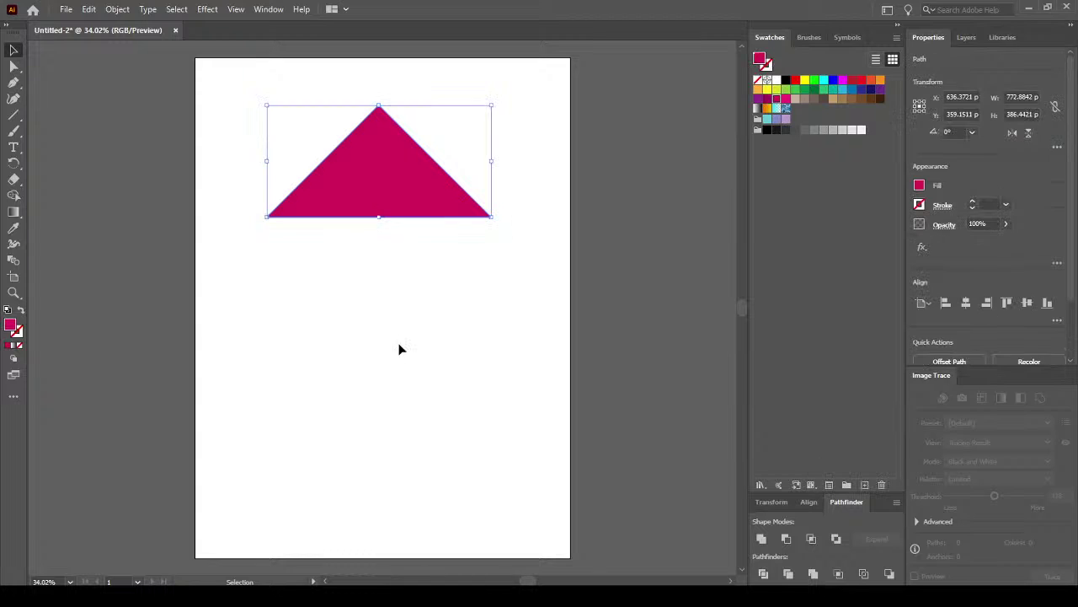
left_click(392, 310)
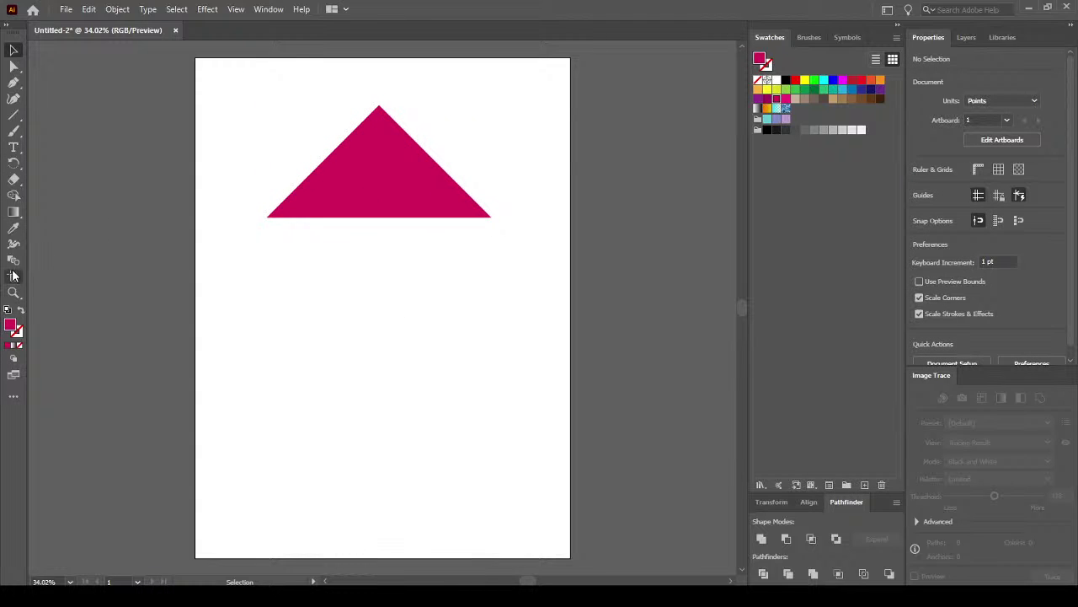
Draw an upright rectangle about 249 by 635 pt below the triangle and move it up, centered, to overlap the triangle's base.
left_click_drag(16, 116, 71, 117)
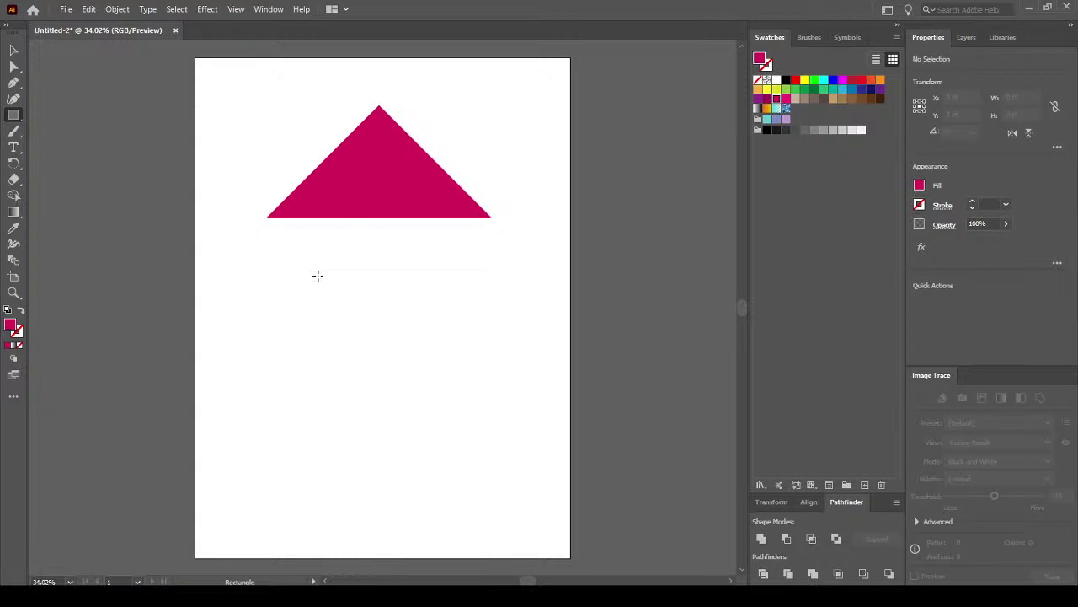
left_click_drag(317, 275, 391, 458)
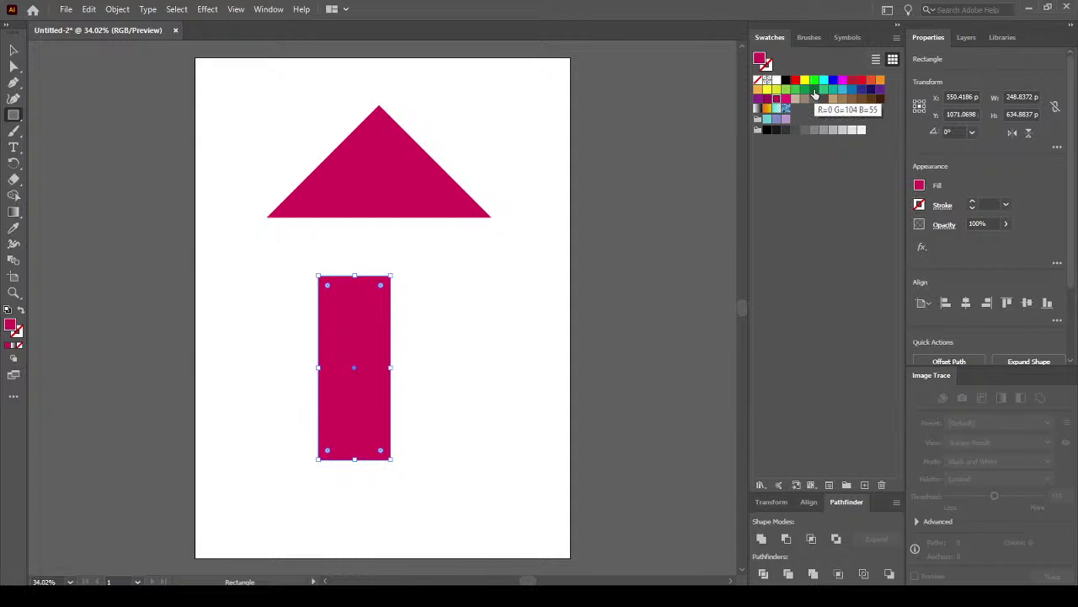
left_click(13, 50)
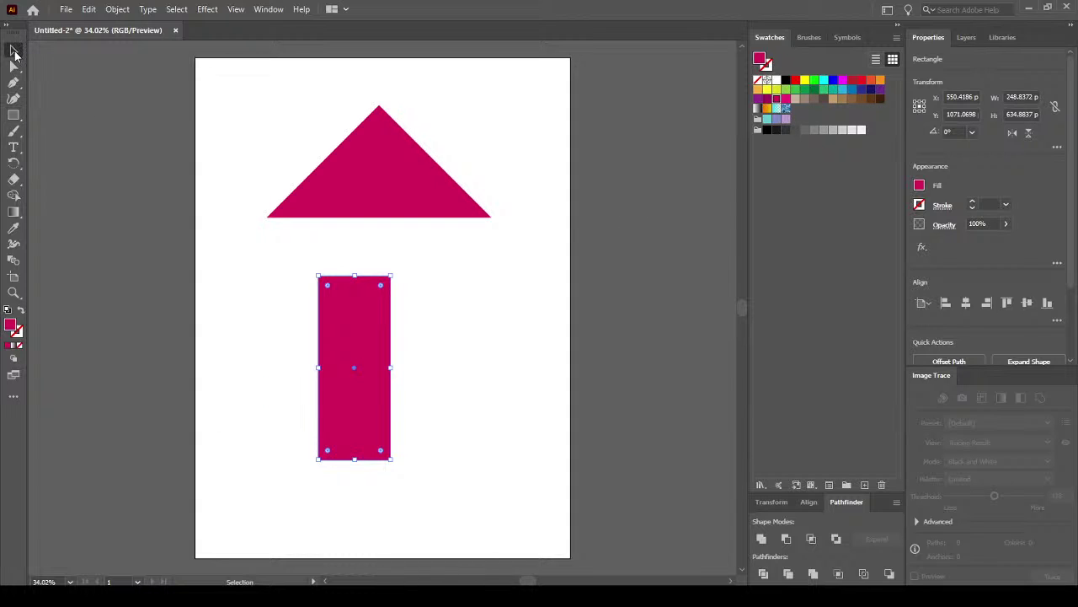
left_click_drag(350, 379, 375, 306)
Unite the triangle and the rectangle into one arrow shape, and move the arrow slightly down.
left_click_drag(465, 440, 286, 126)
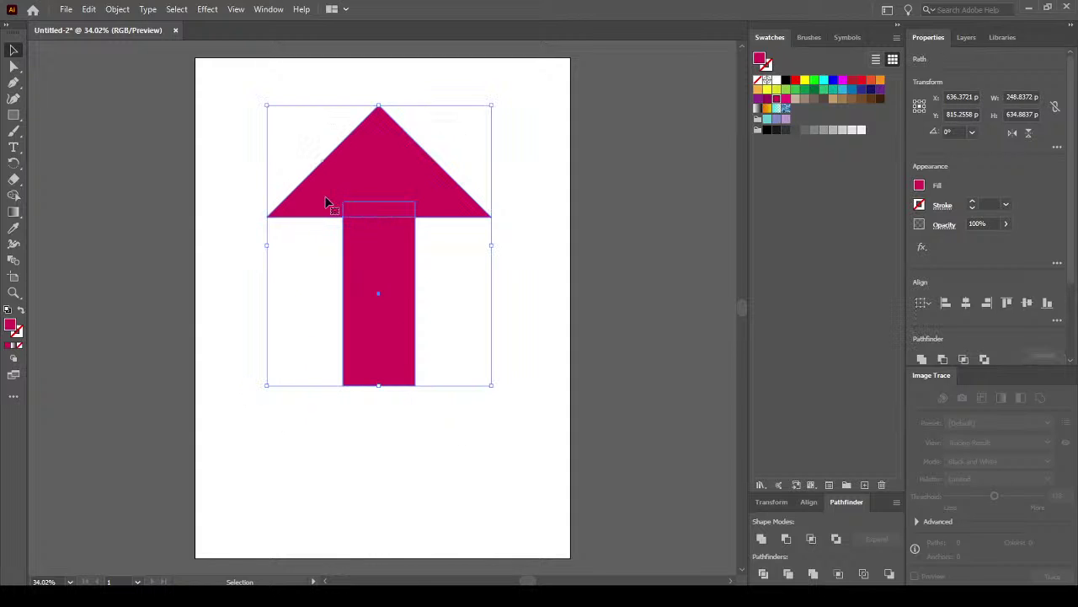
left_click(763, 539)
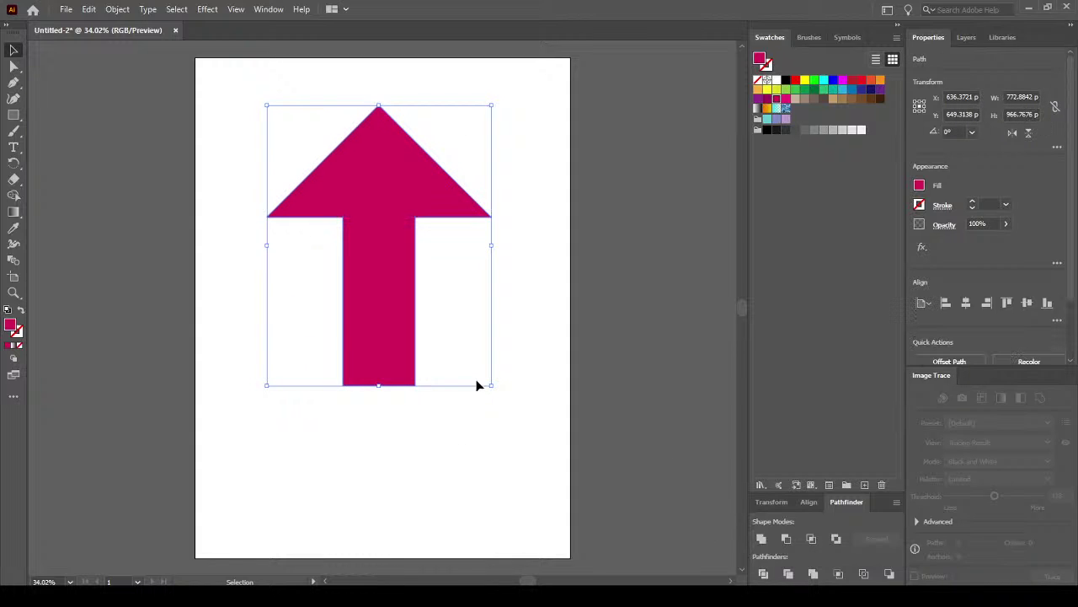
left_click(497, 411)
left_click_drag(397, 291, 397, 323)
left_click(464, 385)
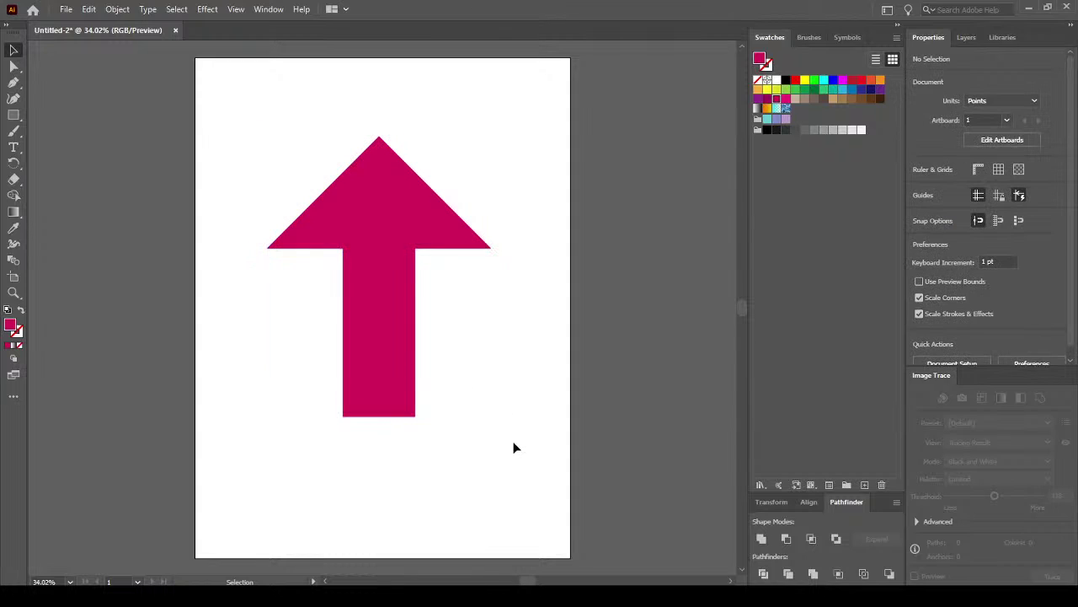
Delete the arrow to clear the artboard.
left_click(410, 336)
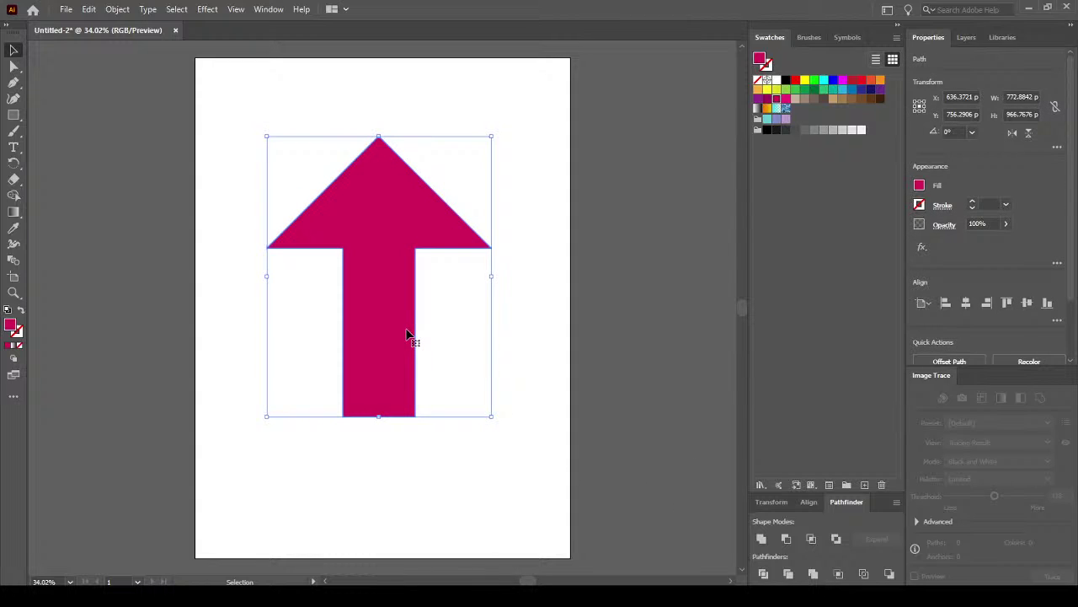
key("Delete")
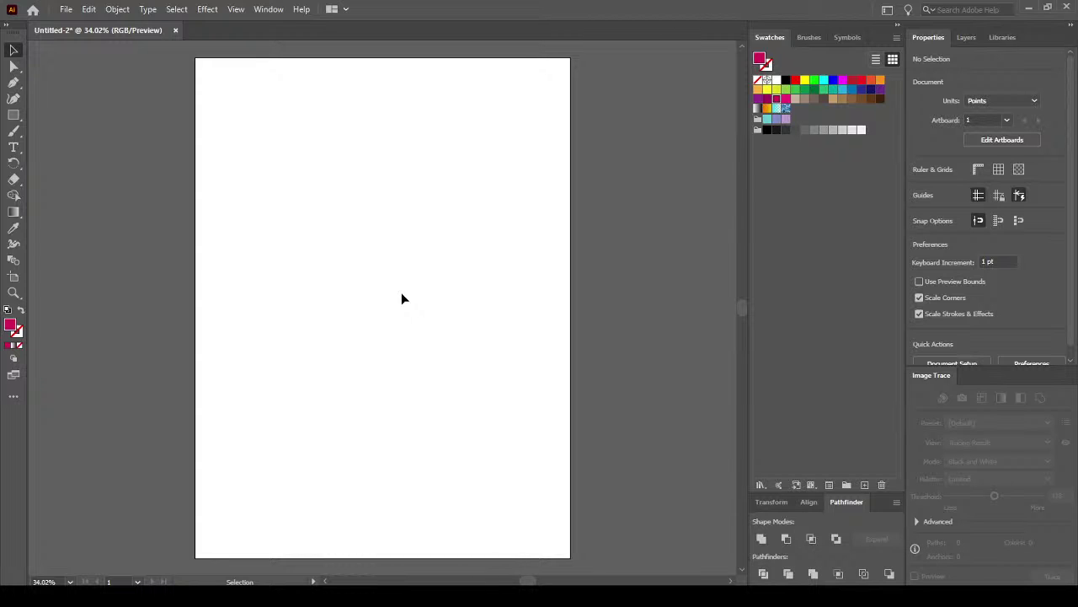
Draw a square about 512 pt wide in the upper part of the artboard.
left_click(13, 114)
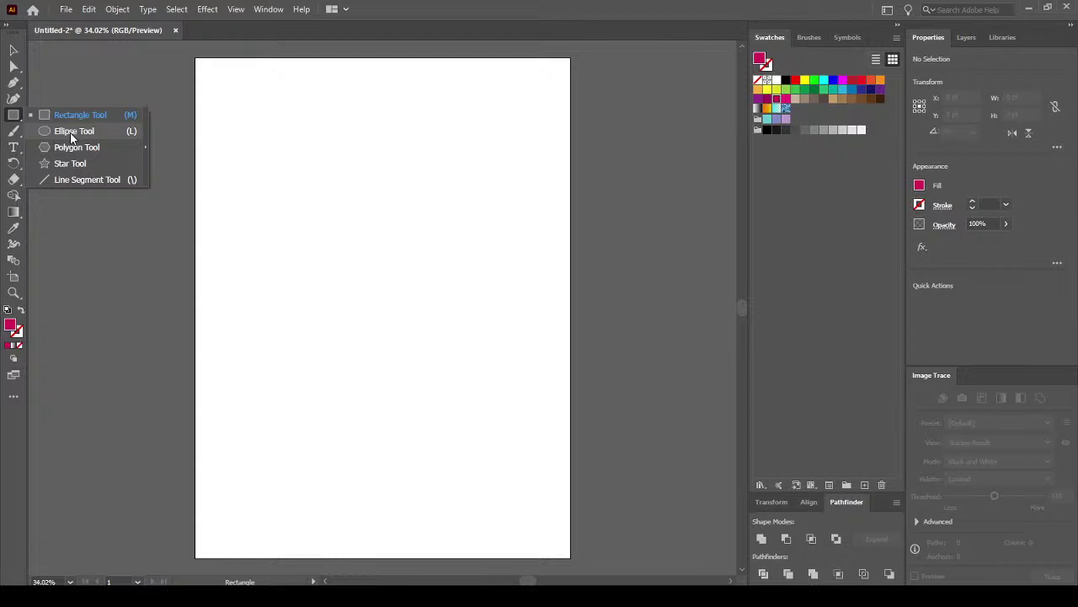
left_click(70, 133)
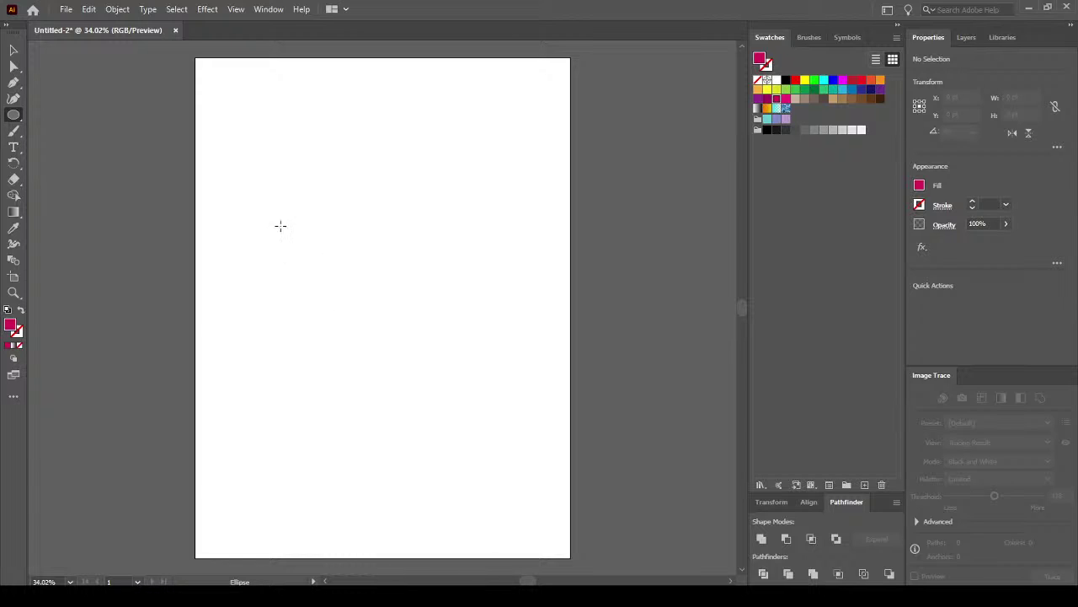
left_click(14, 114)
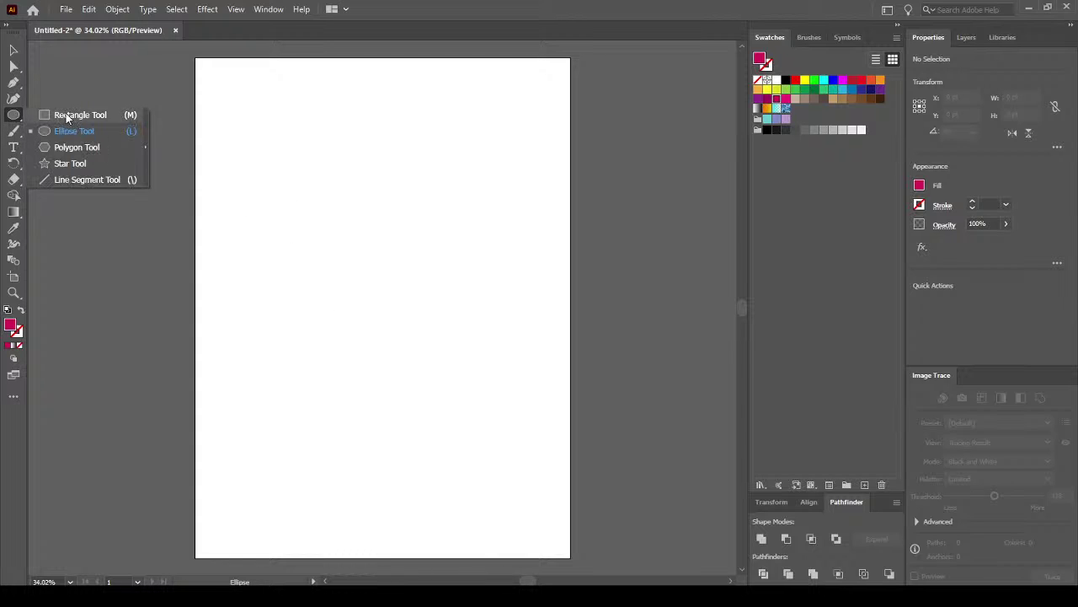
left_click(66, 112)
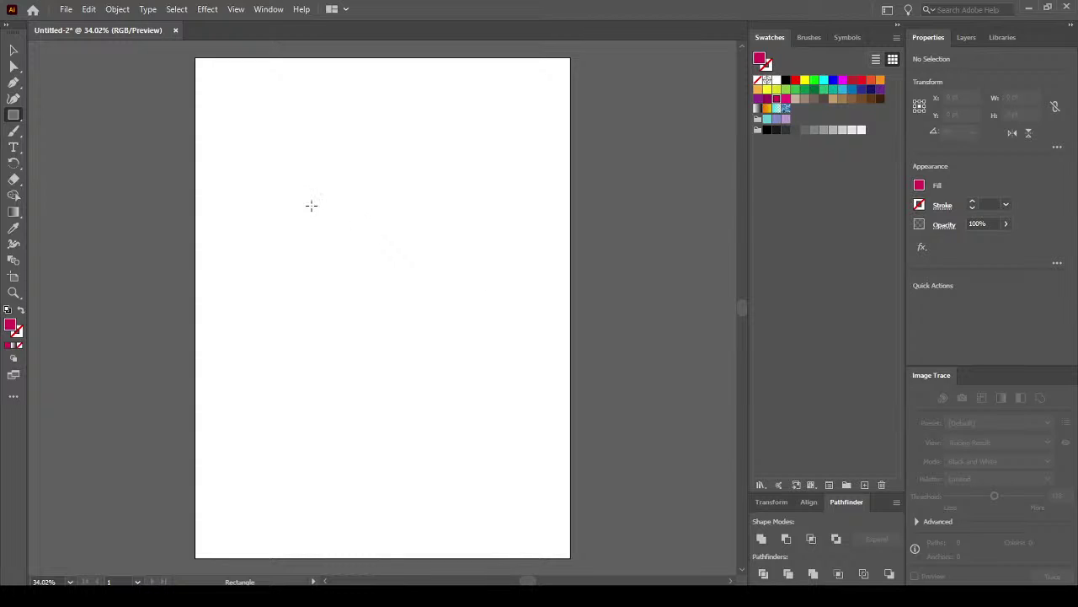
left_click_drag(273, 178, 401, 325)
Rotate the square 45° into a diamond and move it right to the horizontal center of the artboard.
left_click(14, 51)
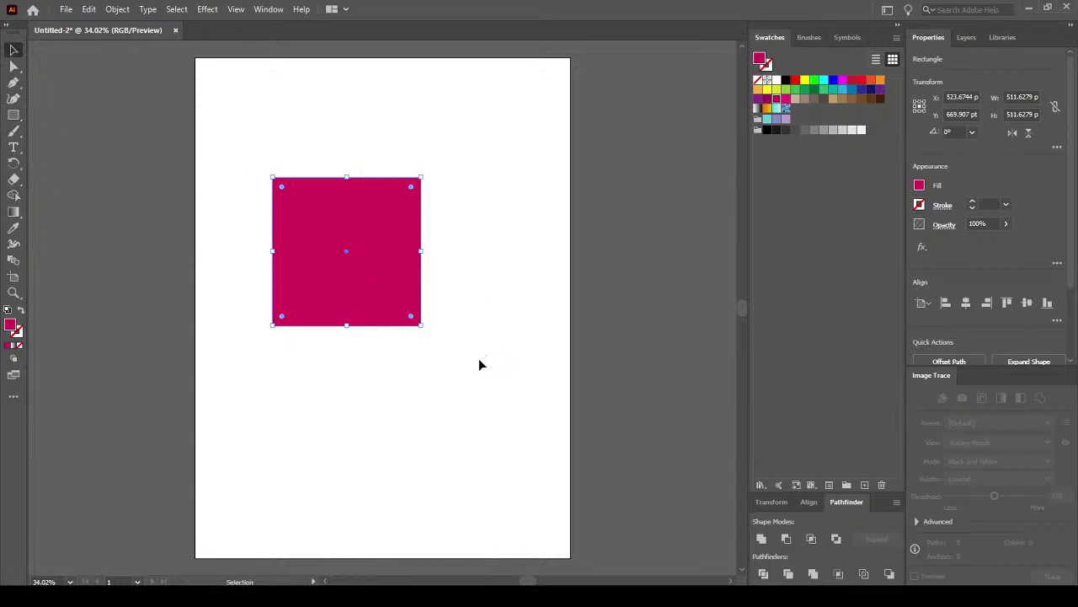
left_click_drag(423, 327, 356, 351)
left_click_drag(378, 274, 410, 270)
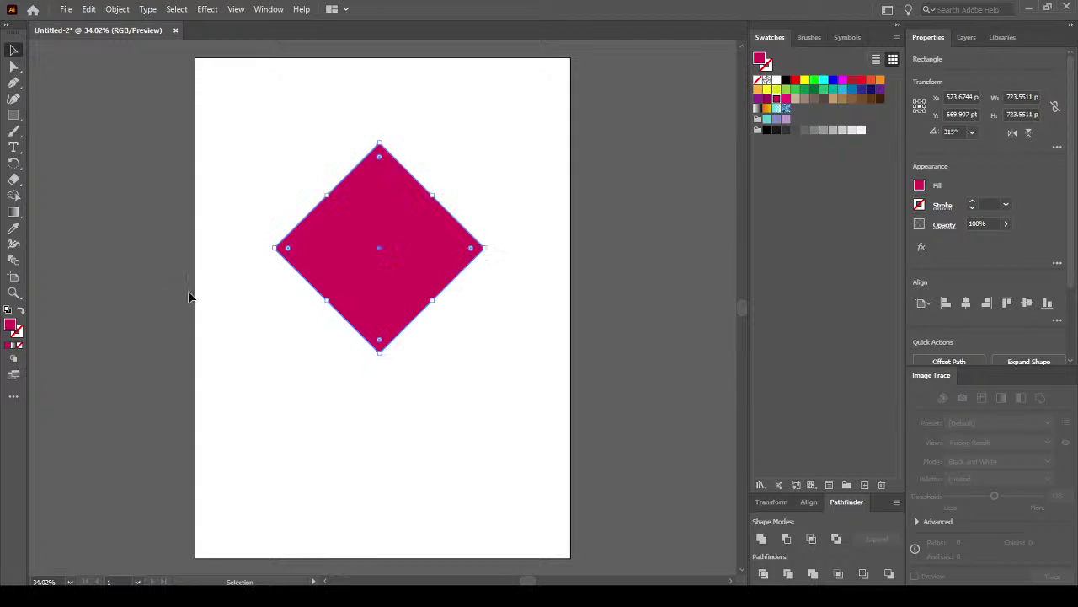
Draw a rectangle about 1158 by 693 pt covering the lower half of the diamond and fill it with light green.
left_click_drag(13, 120, 59, 116)
left_click_drag(536, 449, 200, 246)
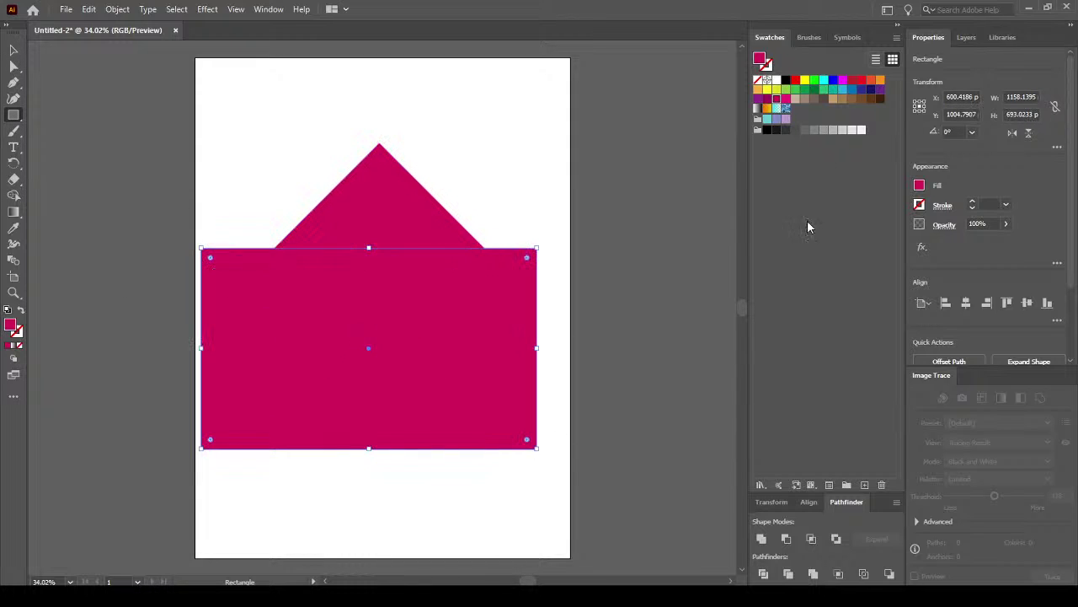
left_click(786, 90)
Cut the diamond into a triangle by applying Minus Front with the green rectangle, and move the triangle off the artboard's right side.
left_click(14, 51)
left_click_drag(281, 129, 449, 365)
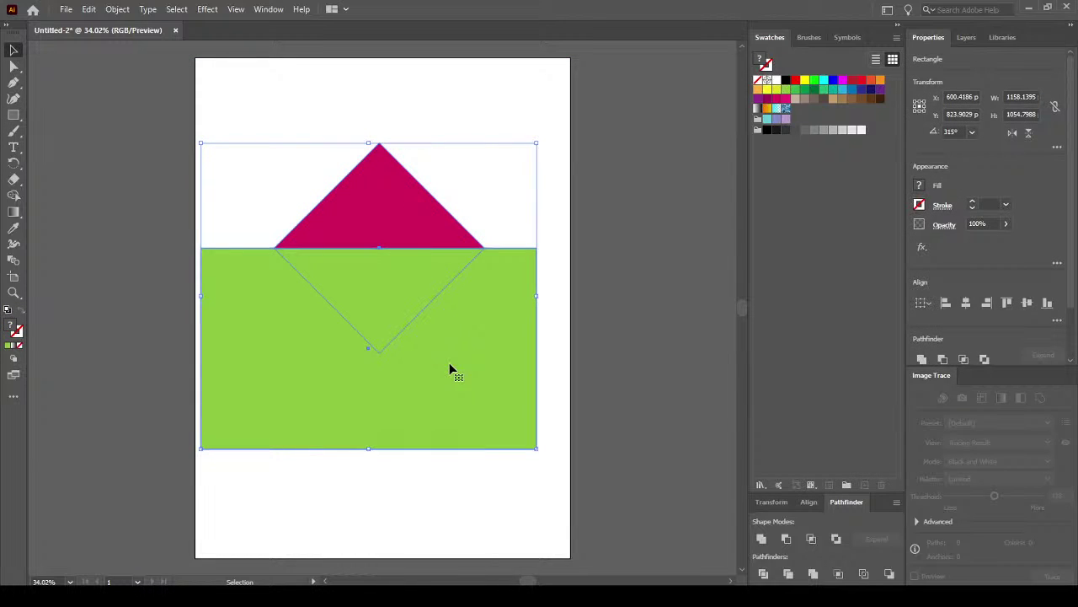
left_click(786, 539)
left_click(401, 331)
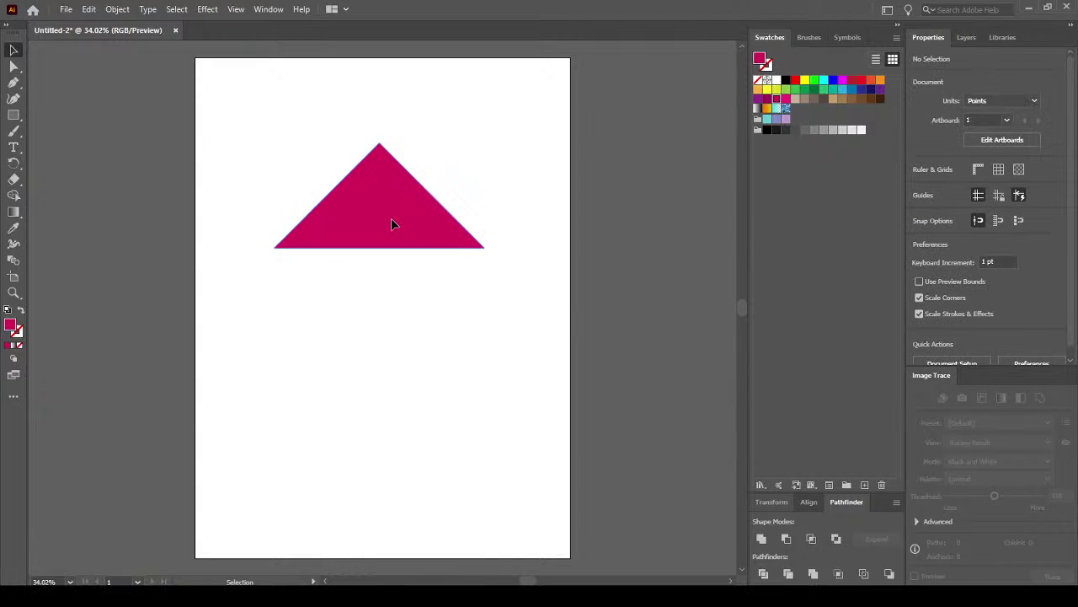
left_click_drag(391, 221, 690, 207)
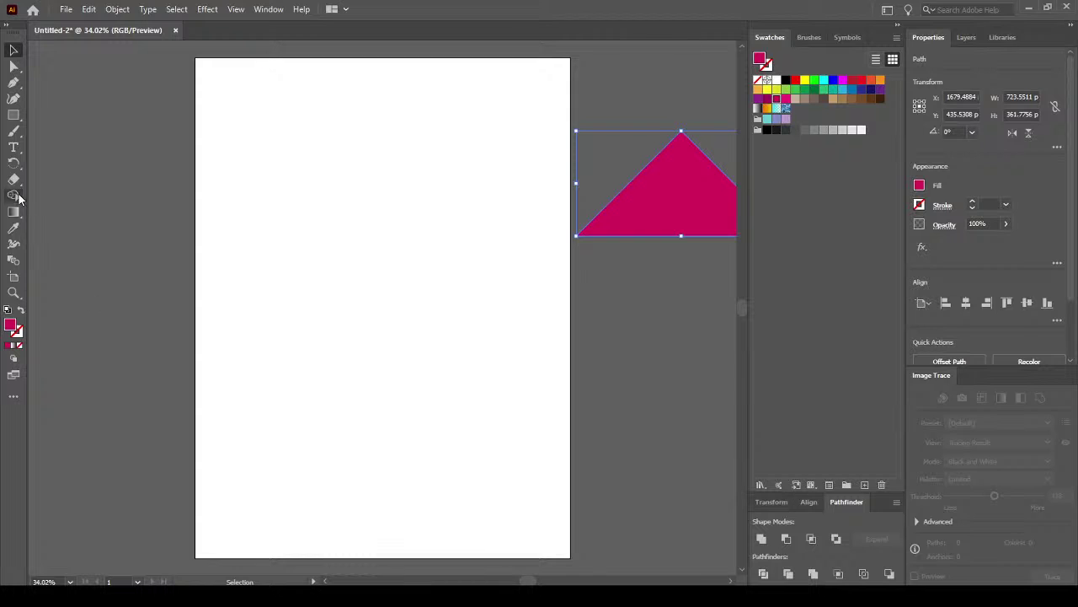
Draw a circle about 940 pt in diameter in the middle of the artboard and fill it with light orange.
left_click(15, 116)
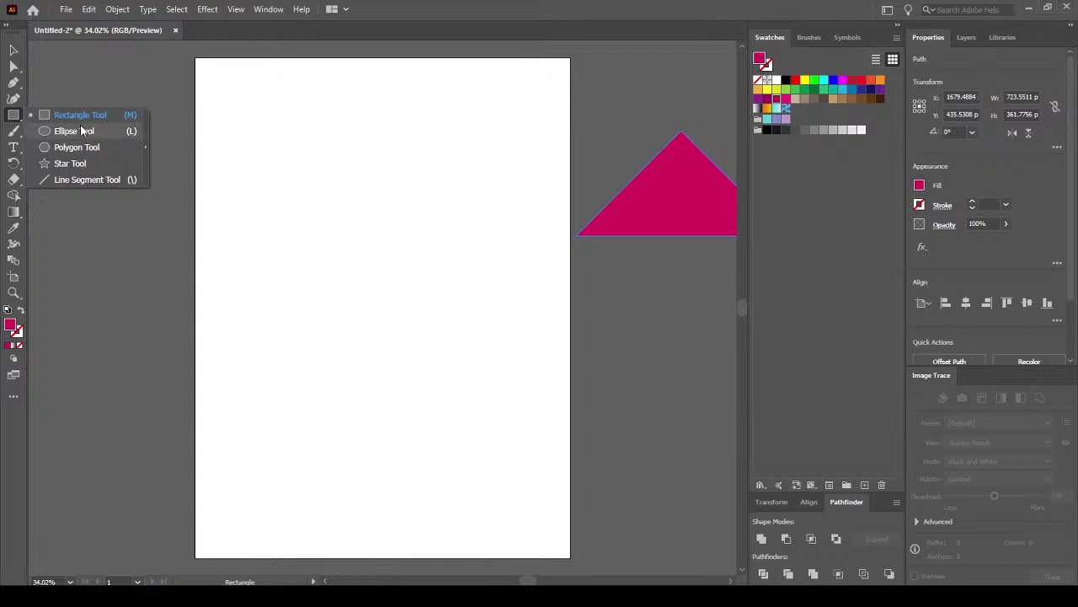
left_click(87, 133)
left_click_drag(241, 160, 460, 435)
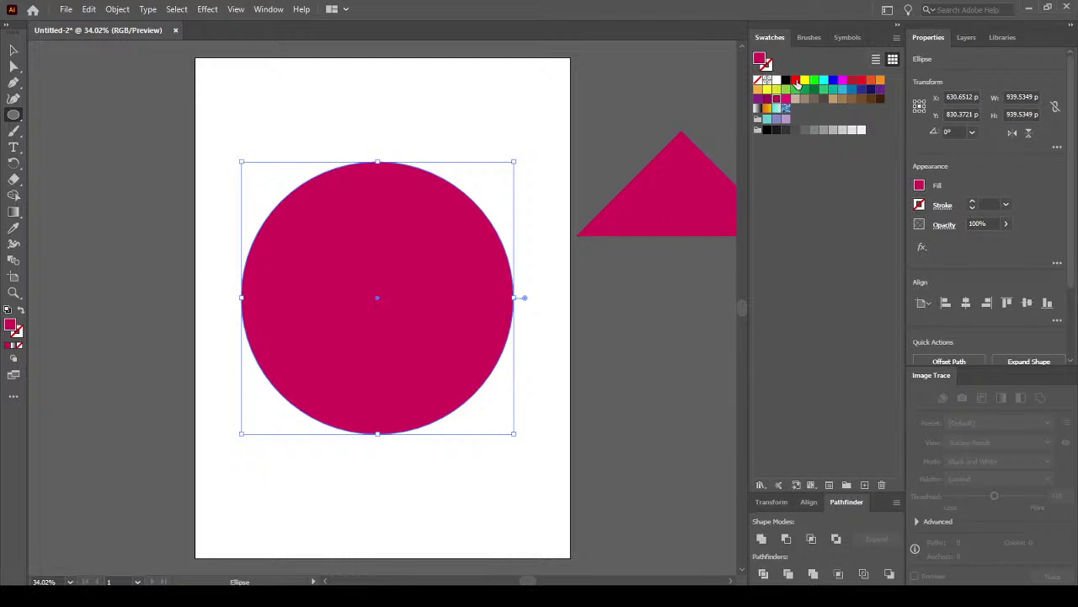
left_click(804, 80)
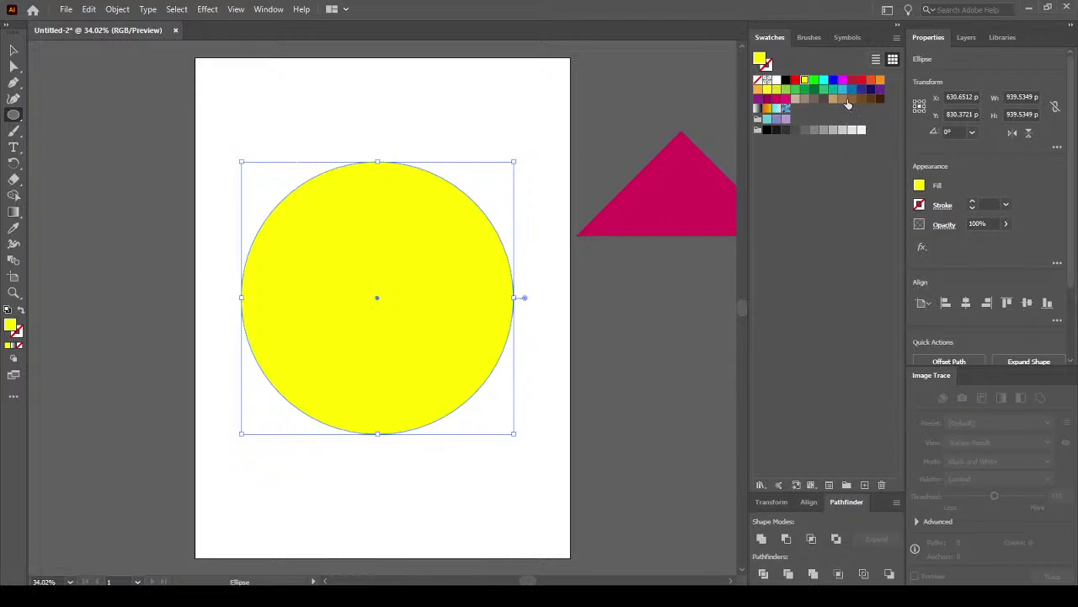
left_click(758, 89)
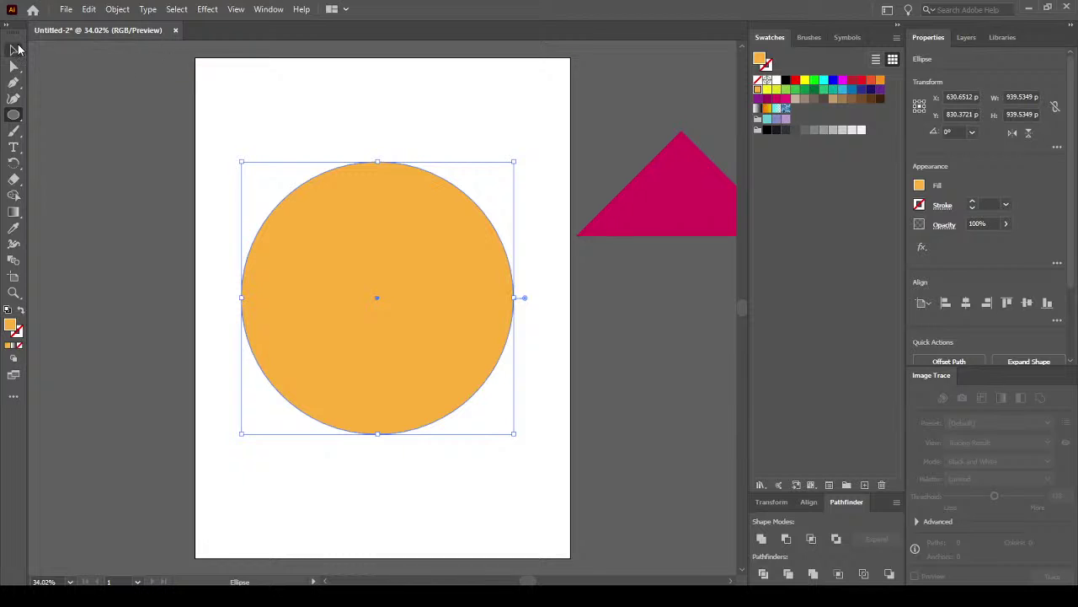
Rotate the triangle to 90° so it points left, and position it overlapping the circle's right edge at about X 991, Y 880 pt.
left_click(14, 50)
left_click(575, 278)
left_click_drag(683, 233, 509, 207)
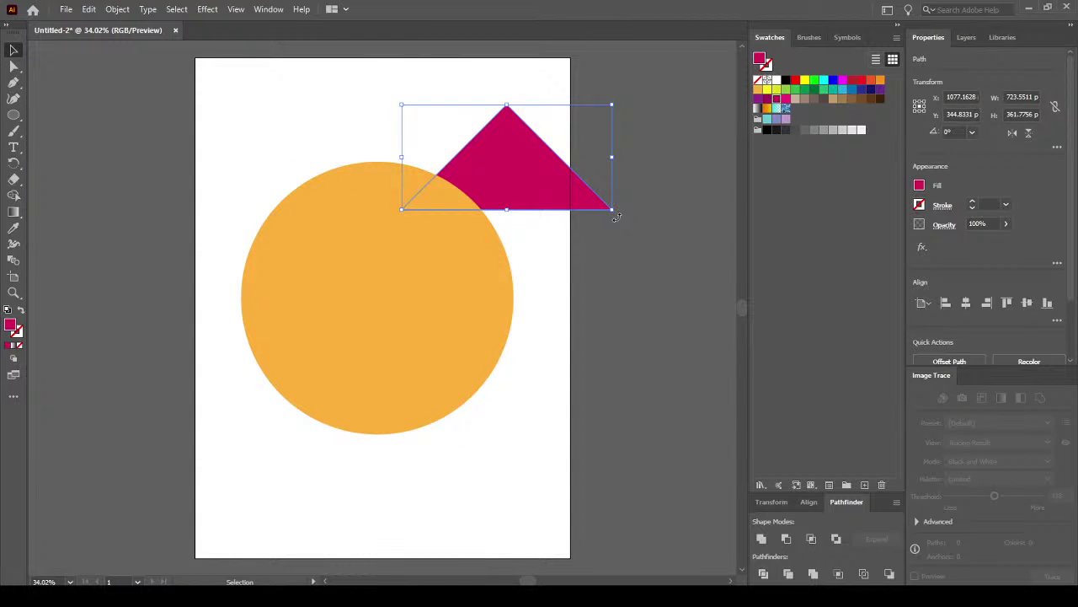
left_click_drag(622, 218, 560, 101)
left_click_drag(527, 197, 501, 352)
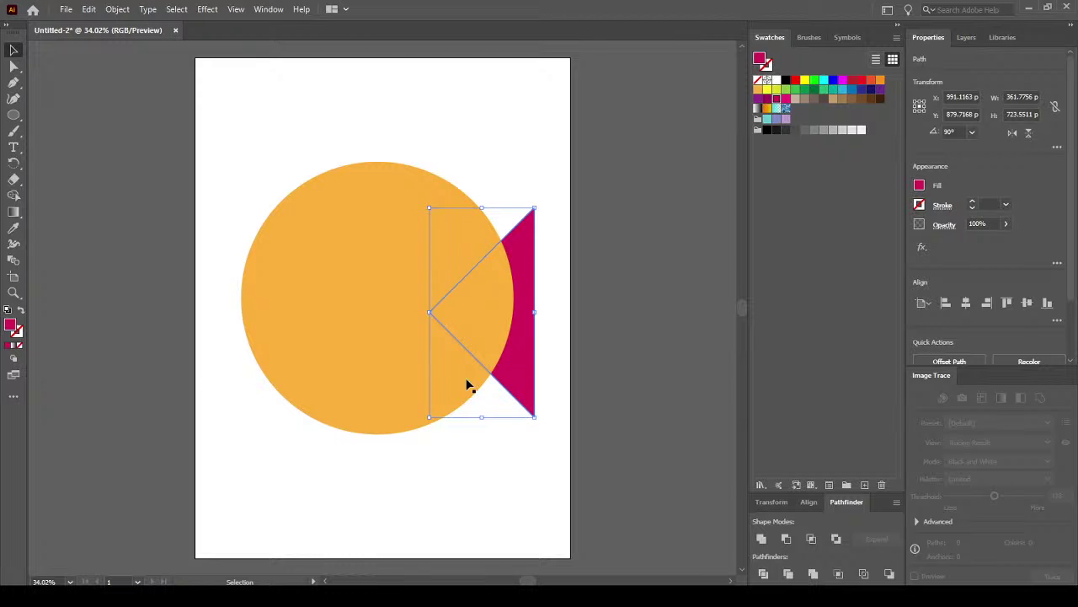
Bring the triangle to the front of the circle and nudge it slightly up and to the left.
right_click(524, 361)
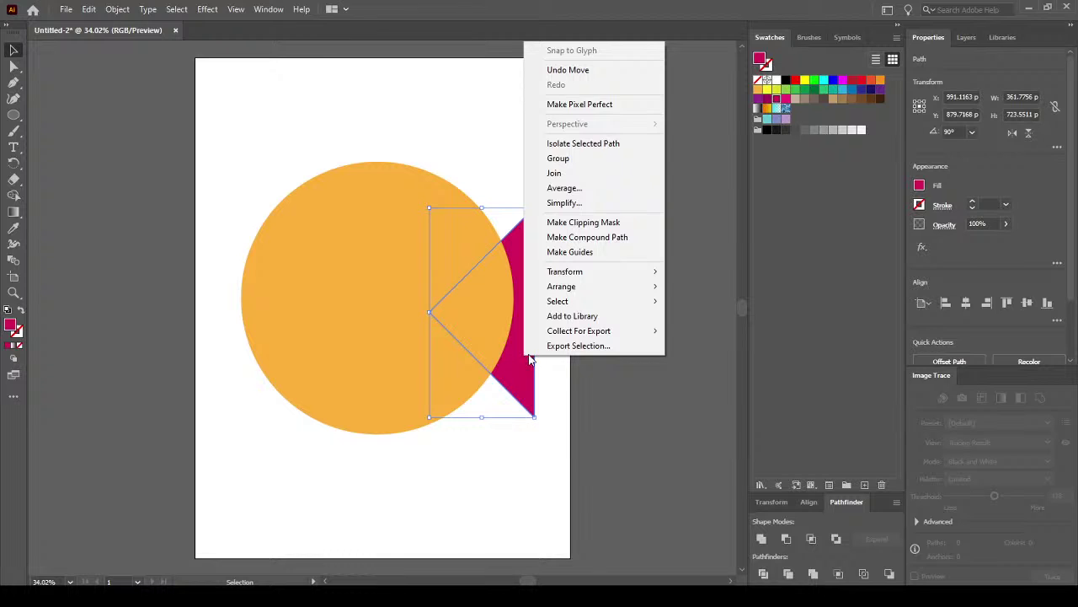
mouse_move(589, 288)
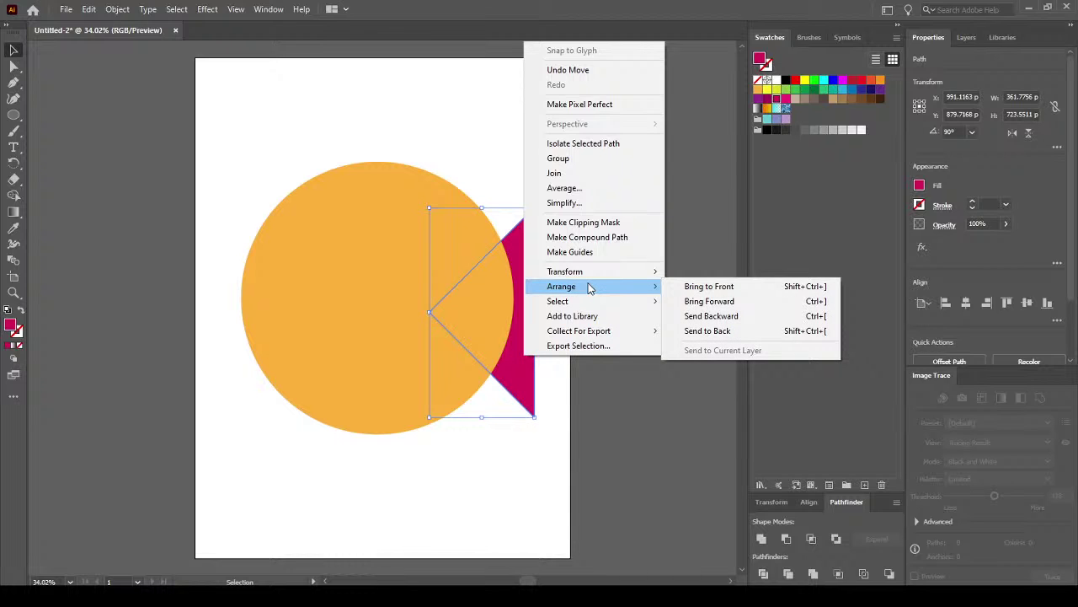
left_click(712, 286)
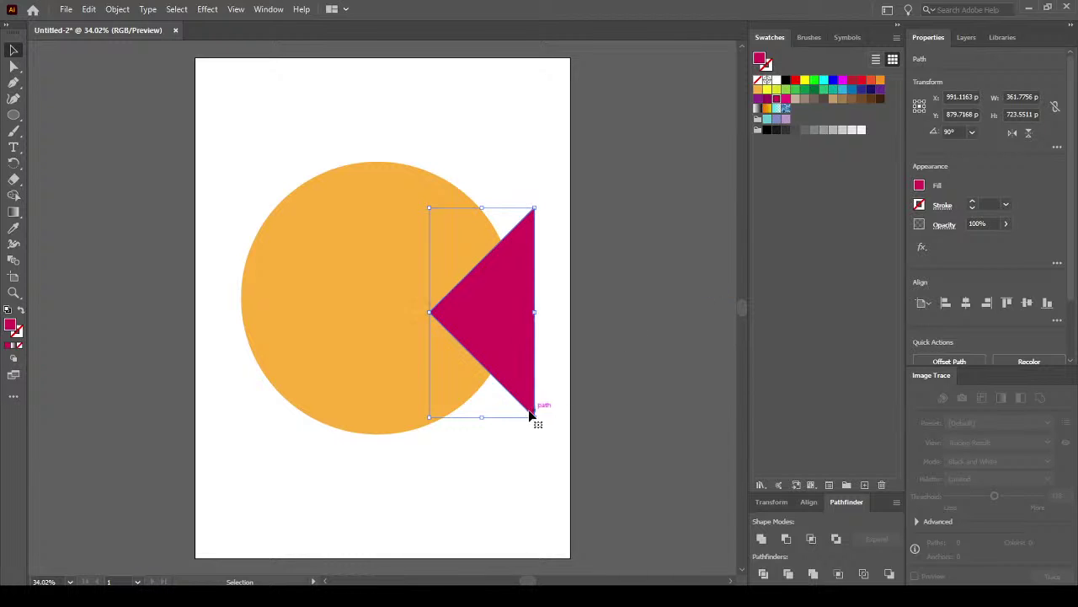
mouse_move(515, 339)
left_mouse_down()
mouse_move(533, 340)
mouse_move(481, 326)
mouse_move(504, 331)
left_mouse_up()
Cut the triangular wedge out of the circle by applying Minus Front to the circle and triangle.
left_click_drag(641, 452, 231, 167)
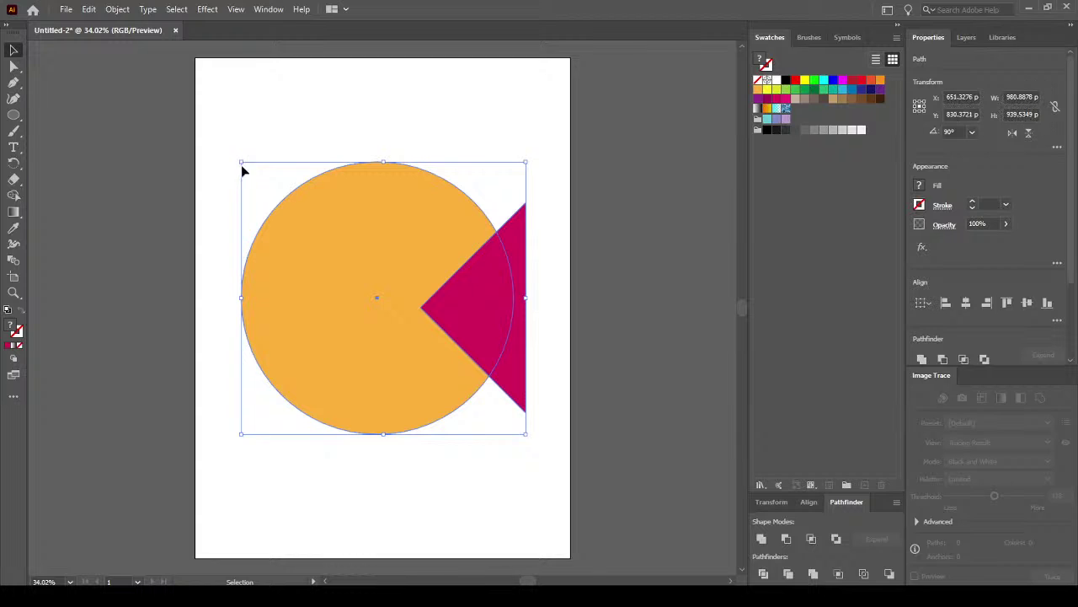
left_click(787, 539)
left_click(589, 395)
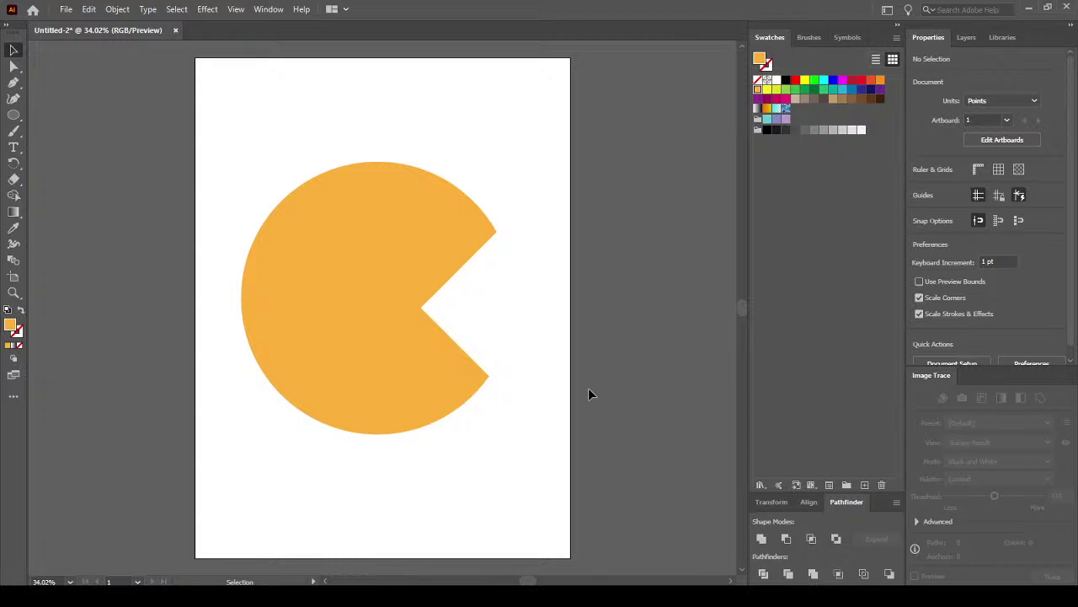
Rotate the notched circle to 270° so the notch faces down, and position it at about X 662, Y 1012 pt.
left_click(399, 373)
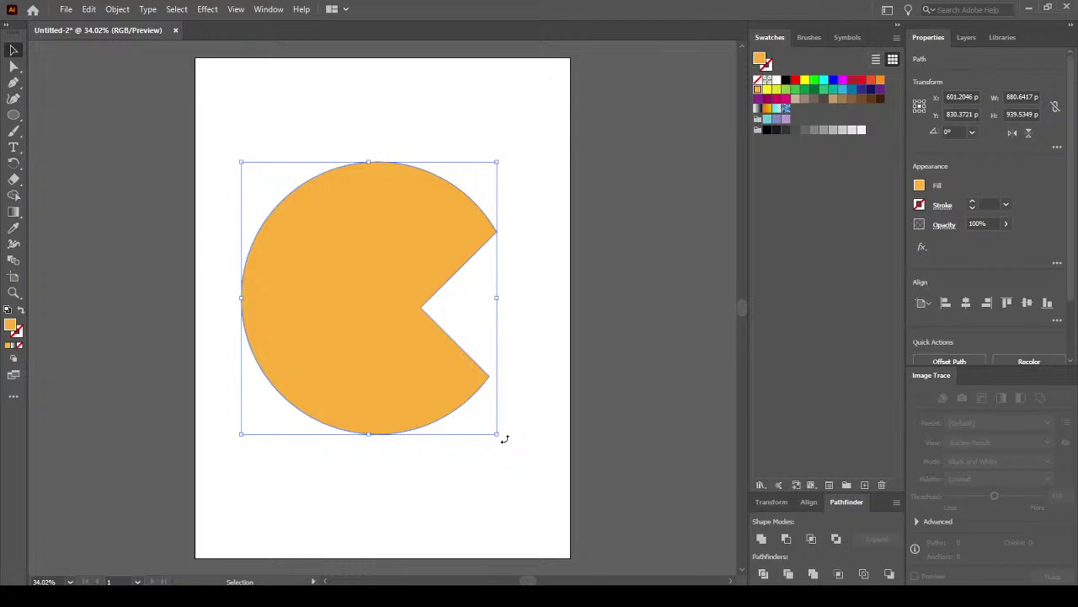
left_click_drag(504, 439, 274, 438)
left_click_drag(408, 293, 428, 379)
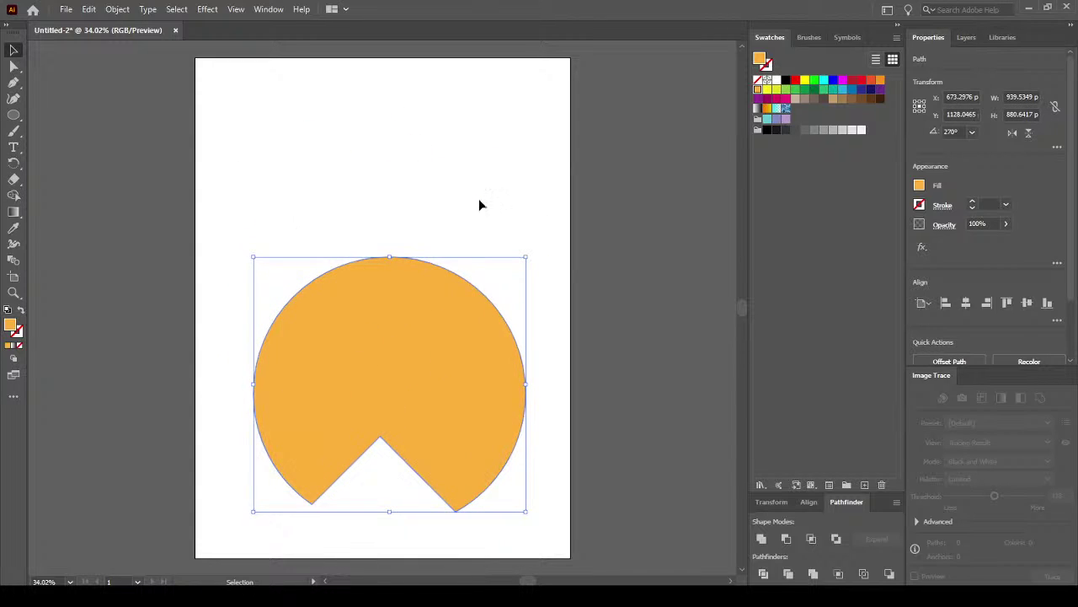
left_click(366, 192)
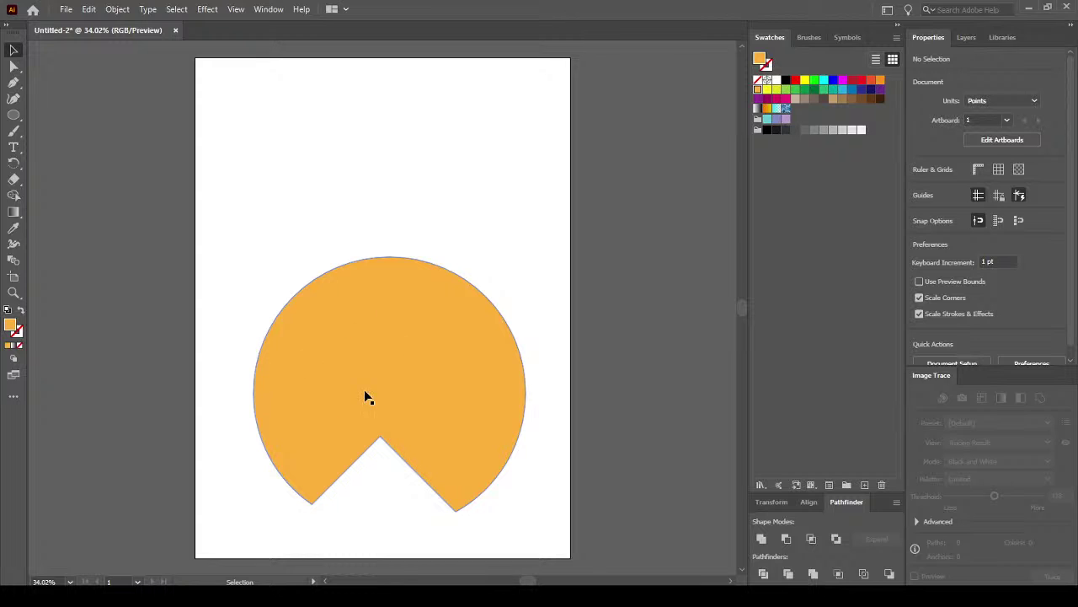
left_click_drag(446, 369, 438, 335)
left_click_drag(463, 393, 467, 393)
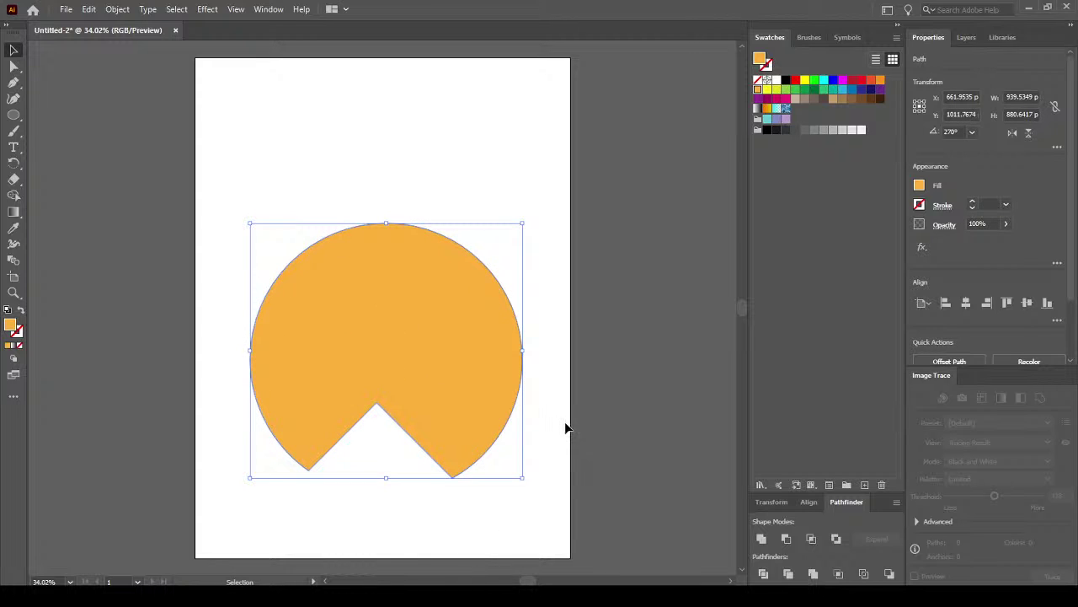
left_click(566, 428)
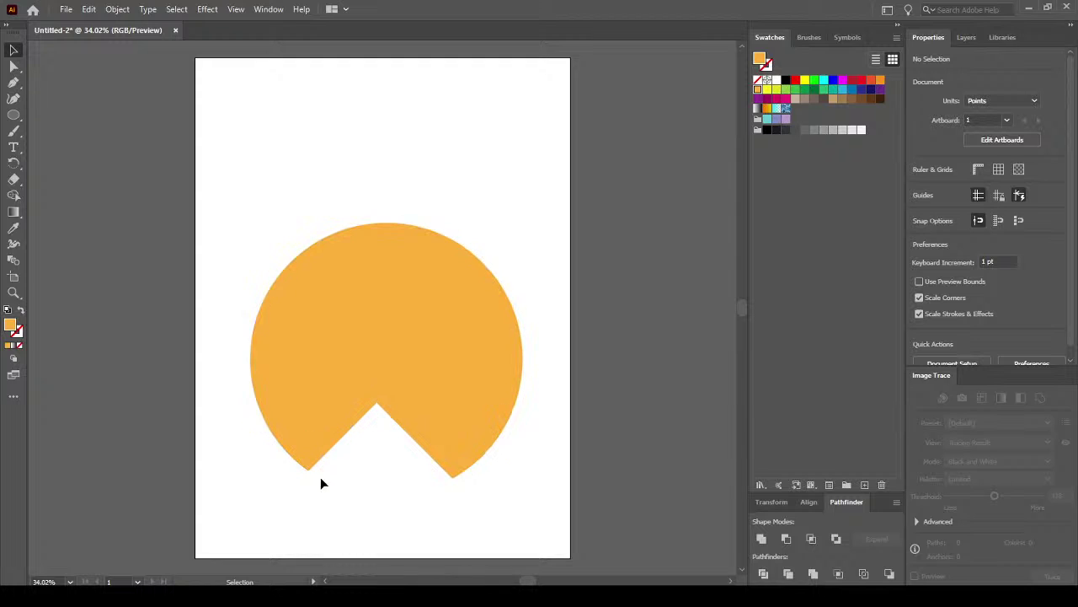
Draw an ellipse about 200 by 167 pt over the notch's left tip and place a copy over its right tip.
left_click(13, 115)
mouse_move(244, 468)
left_mouse_down()
mouse_move(303, 516)
mouse_move(306, 472)
left_mouse_up()
key("v")
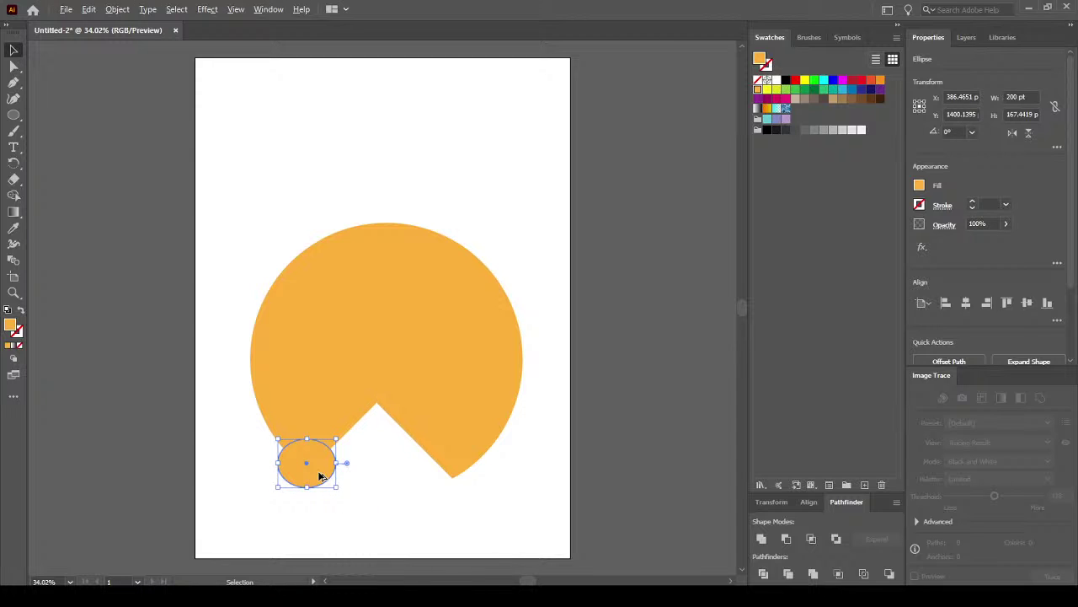
left_click_drag(319, 476, 465, 480)
left_click(523, 522)
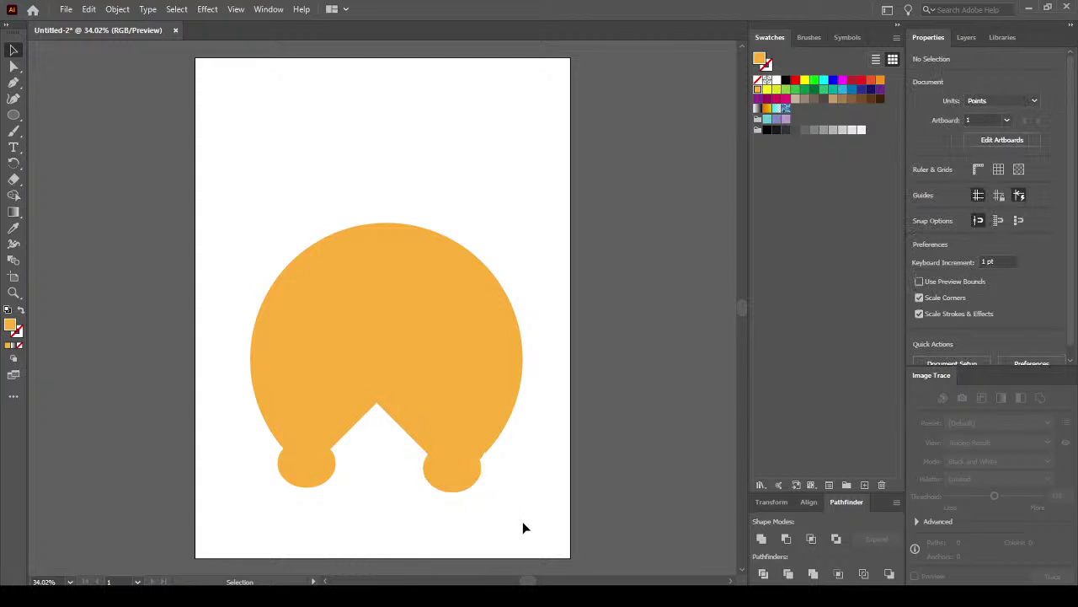
Unite the notched circle and both small ellipses into one shape, and nudge it slightly up and to the left.
key("ctrl+a")
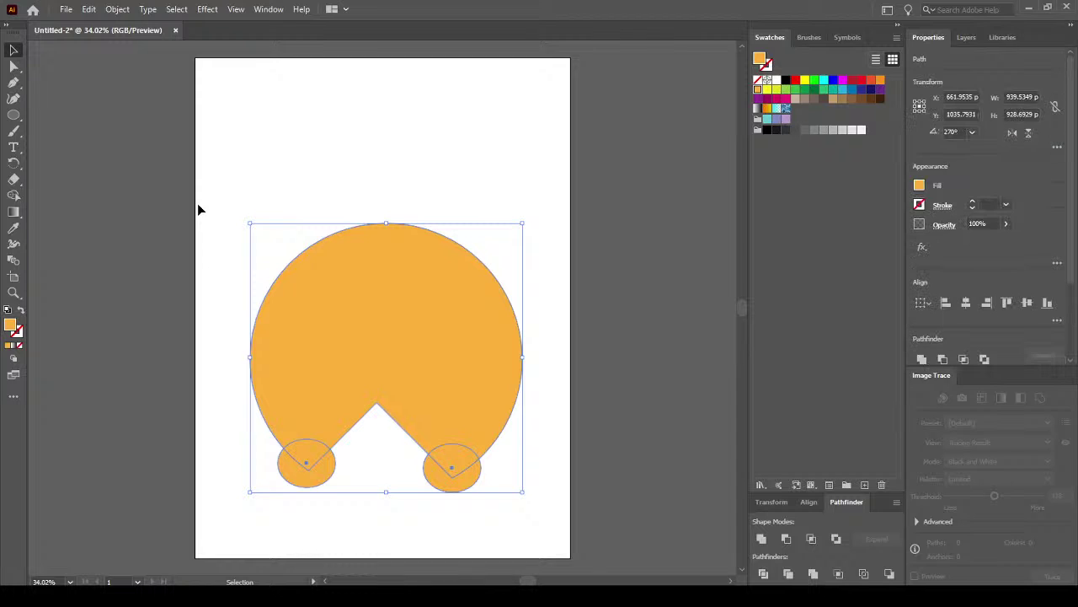
left_click(764, 540)
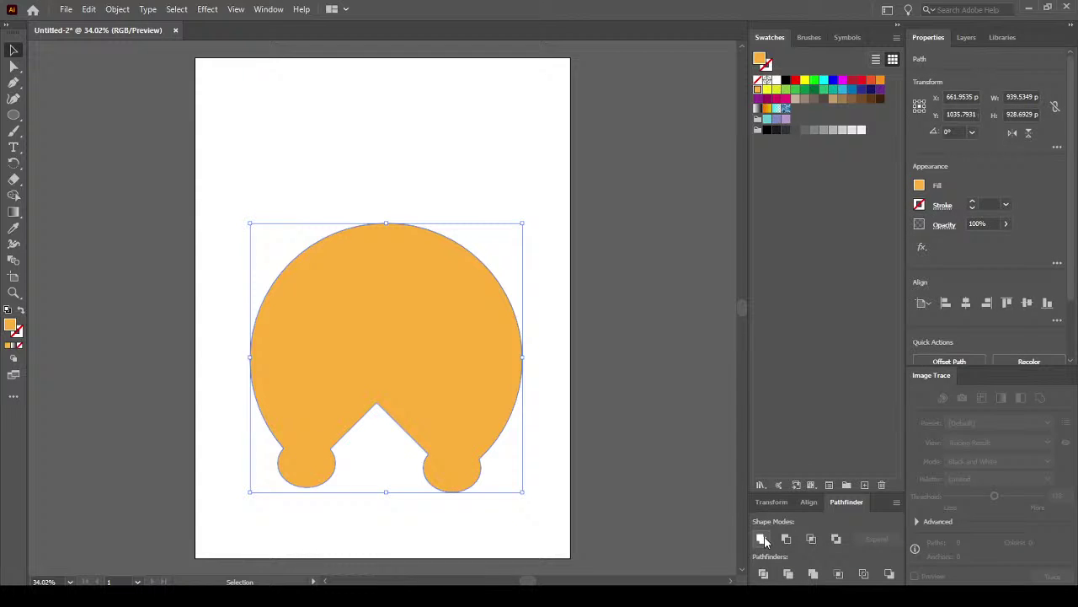
left_click(547, 409)
mouse_move(423, 347)
left_mouse_down()
mouse_move(423, 361)
mouse_move(415, 328)
left_mouse_up()
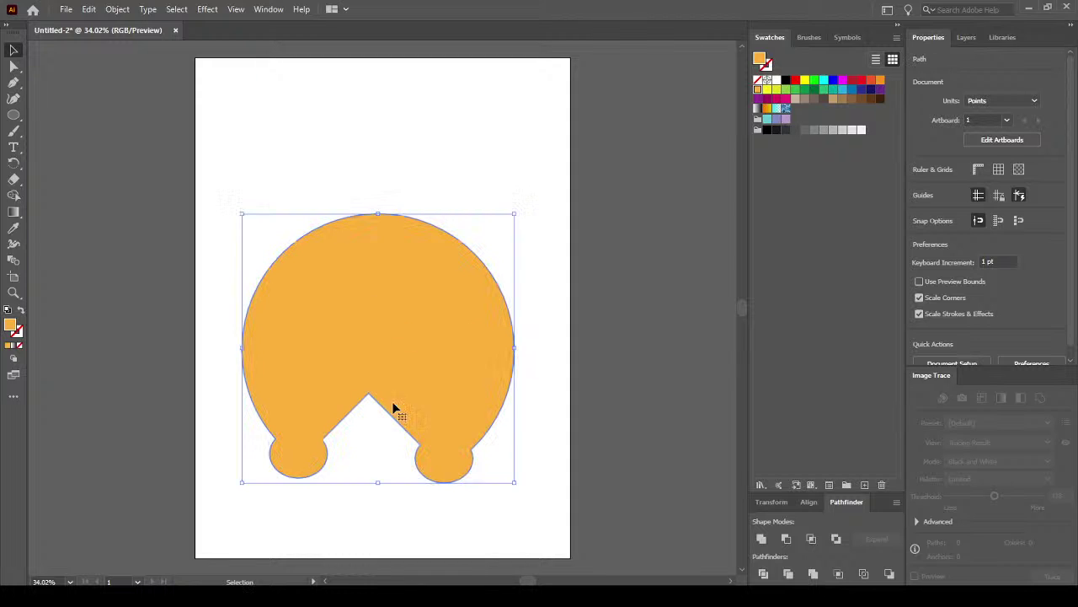
left_click(355, 530)
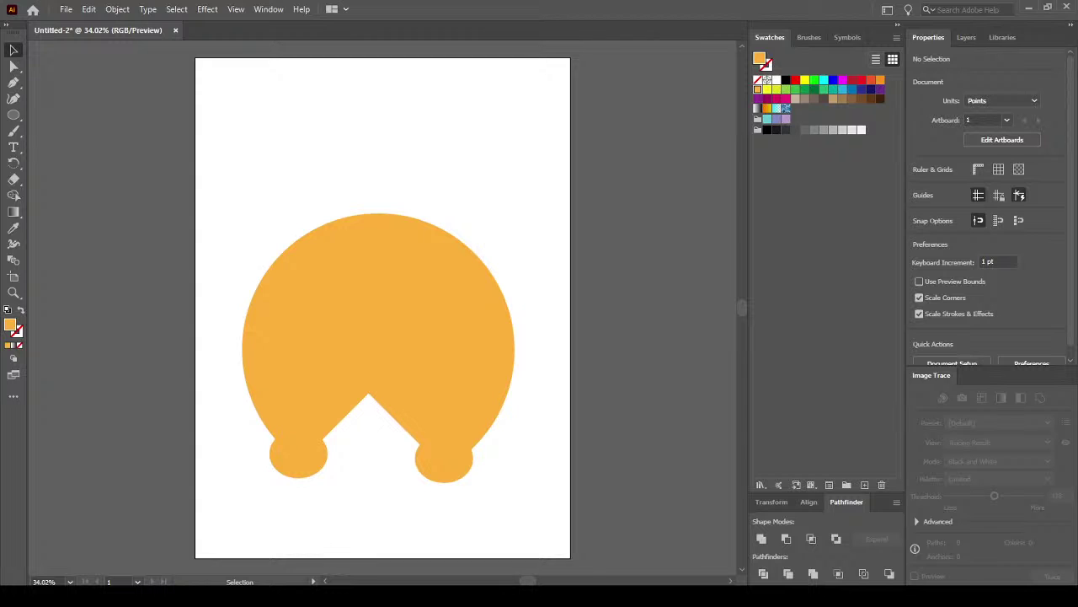
Draw a circle about 460 pt in diameter overlapping the top of the body and fill it with darker orange.
left_click(14, 116)
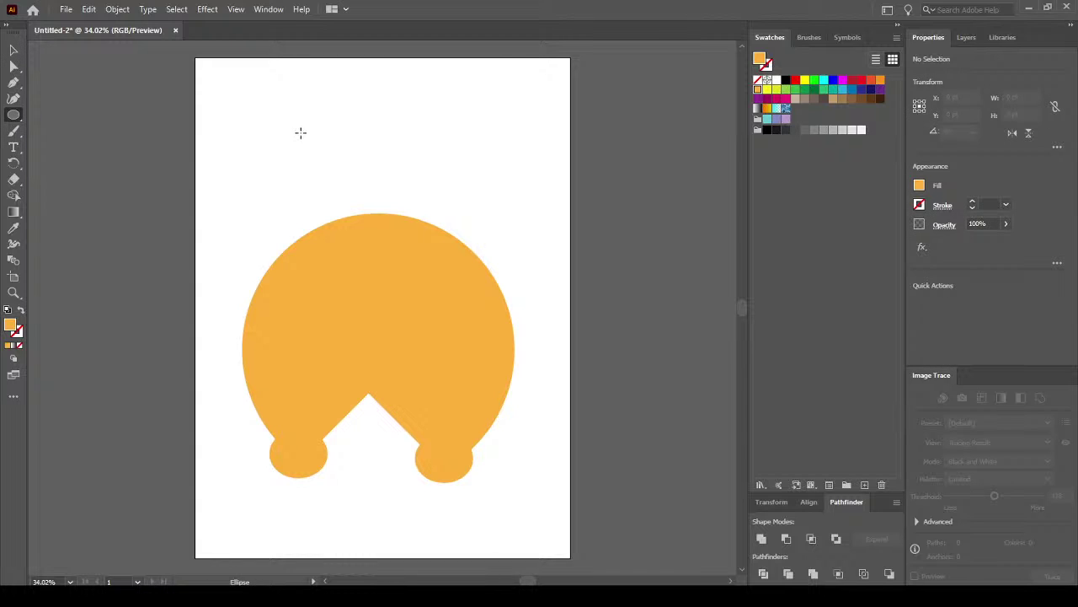
left_click_drag(297, 122, 399, 254)
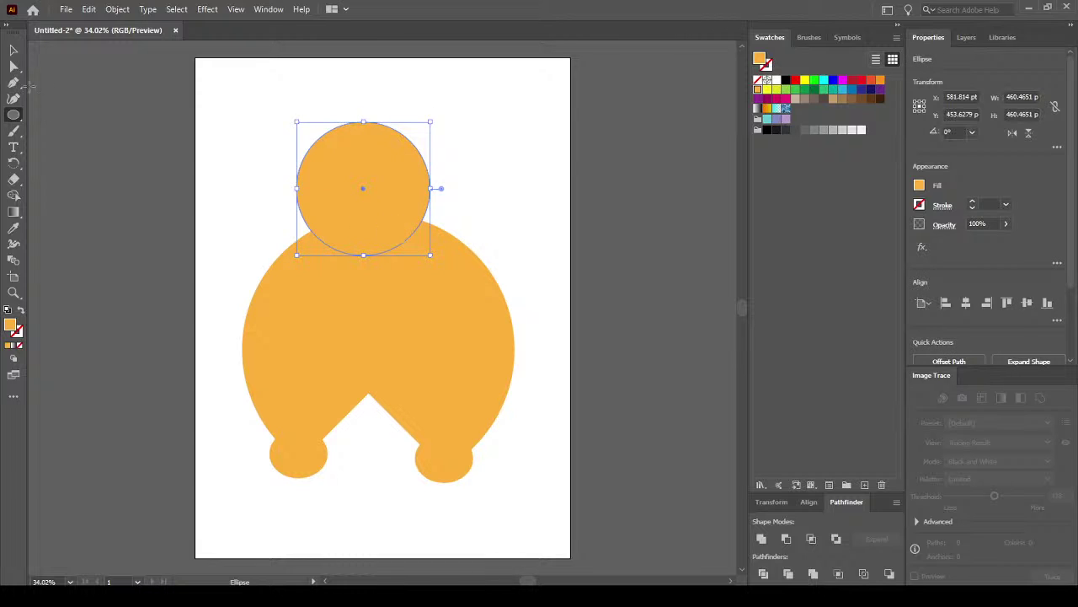
left_click(13, 50)
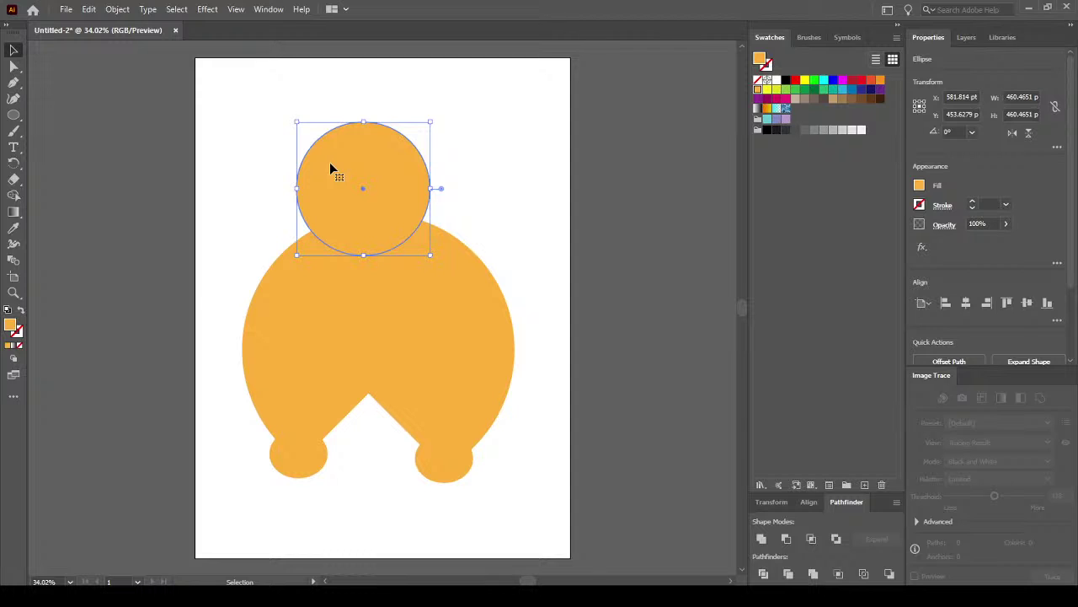
left_click(880, 81)
left_click(515, 226)
Stretch the dark orange circle into an ellipse about 460 by 574 pt and position it at about X 622, Y 694 pt.
left_click_drag(403, 218, 415, 262)
left_click_drag(376, 309, 373, 354)
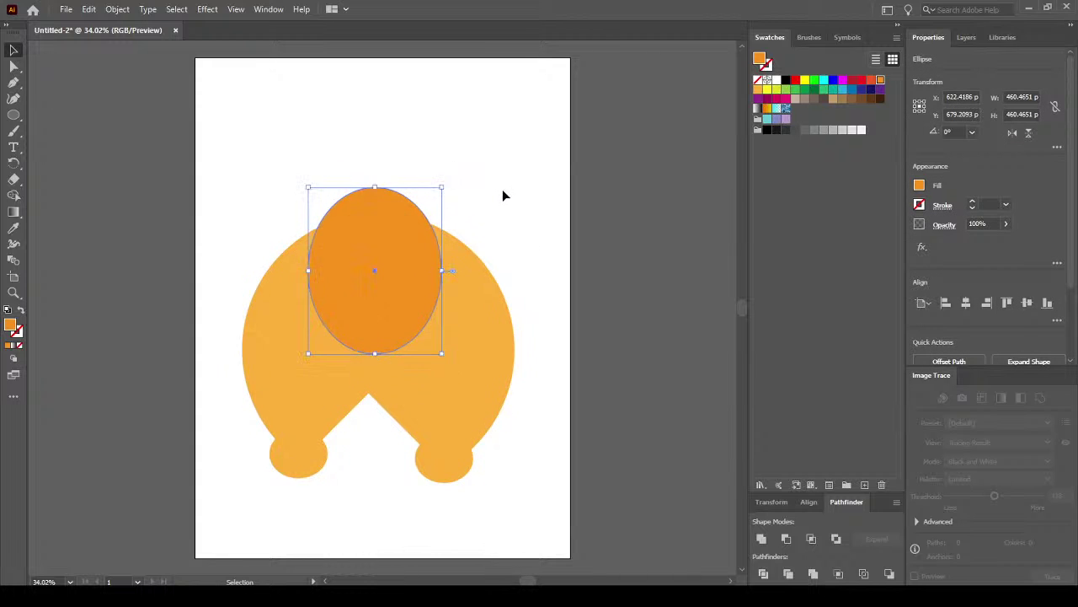
left_click(503, 193)
left_click_drag(407, 301, 382, 272)
left_click(476, 193)
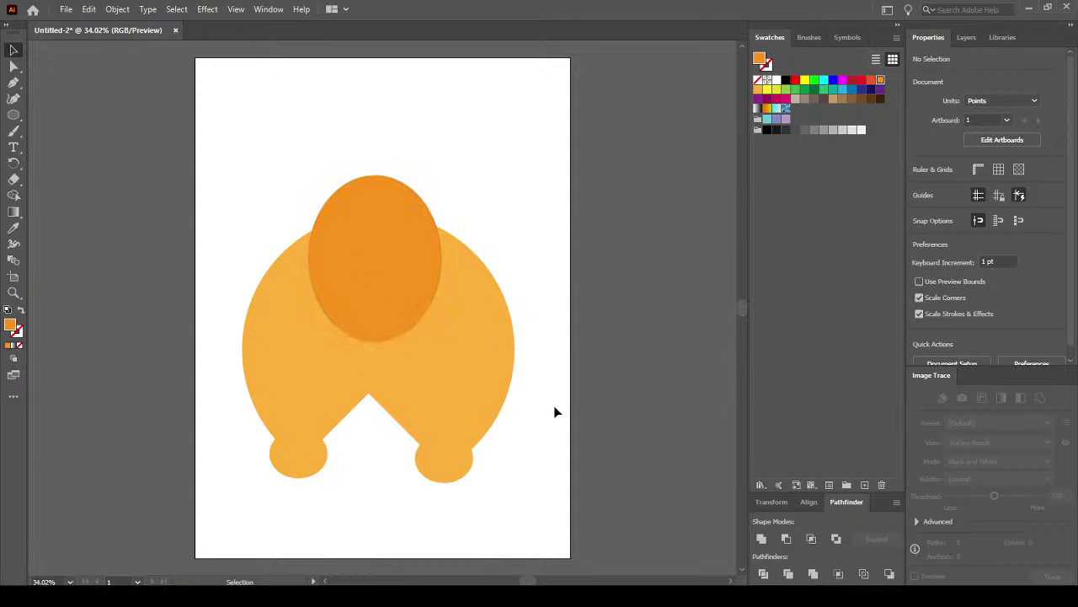
Try uniting the dark orange ellipse with the body, and undo the union.
key("ctrl+a")
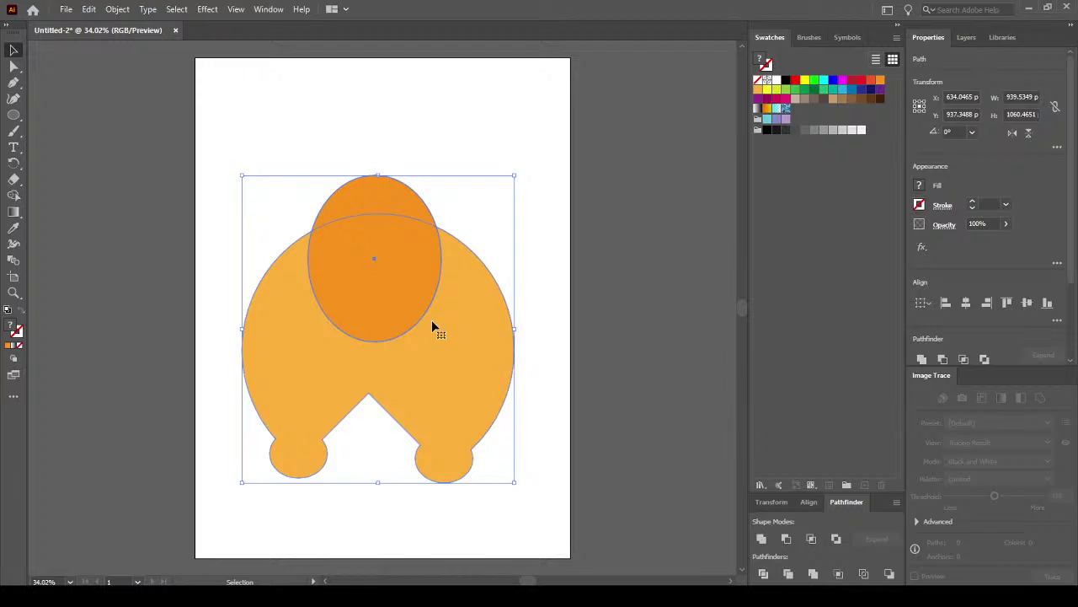
left_click(760, 541)
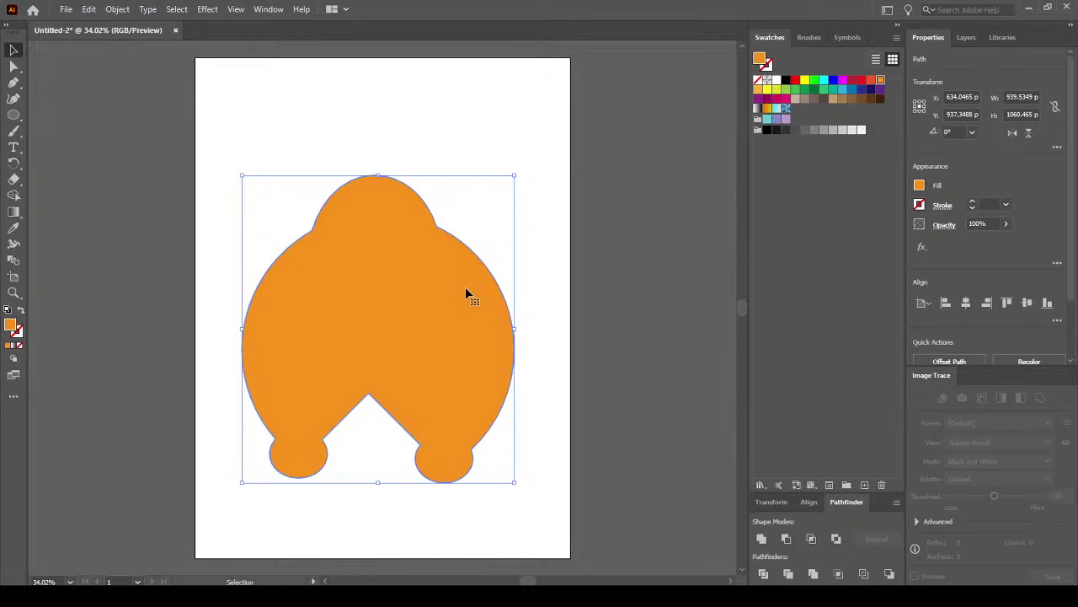
key("ctrl+z")
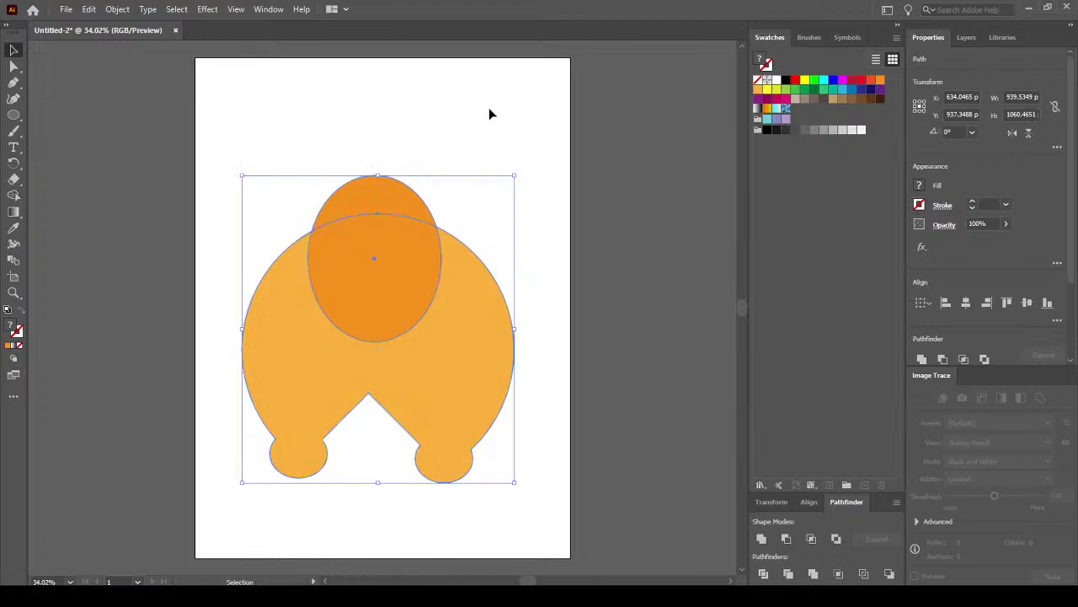
left_click(490, 109)
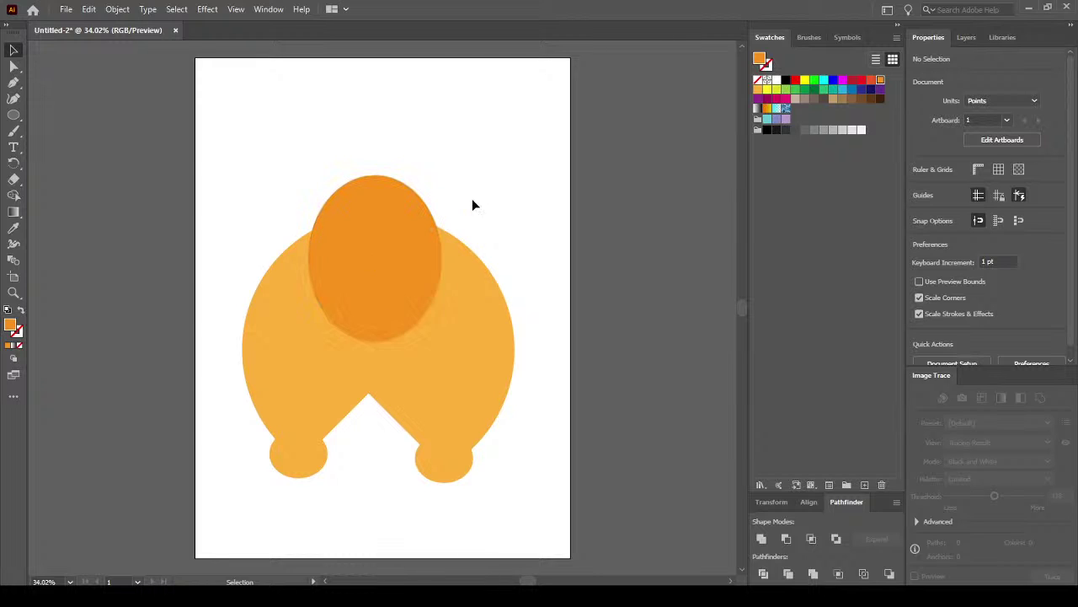
Draw a circle about 479 pt in diameter, fill it with light orange, and place it centered over the top of the body.
left_click(15, 116)
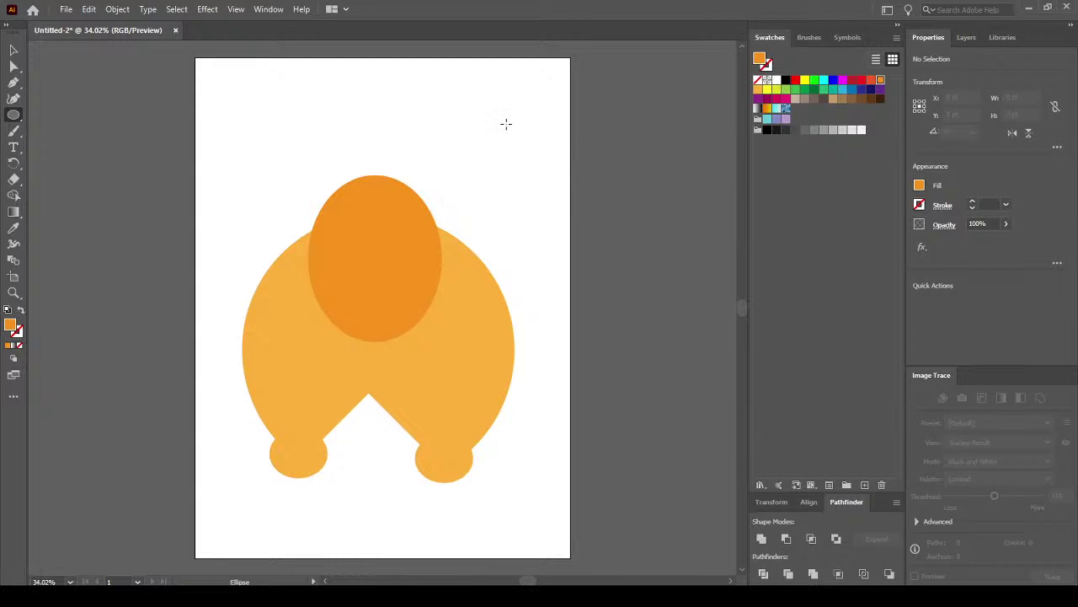
left_click_drag(506, 124, 666, 284)
mouse_move(654, 263)
left_mouse_down()
mouse_move(635, 233)
mouse_move(645, 262)
left_mouse_up()
left_click(758, 90)
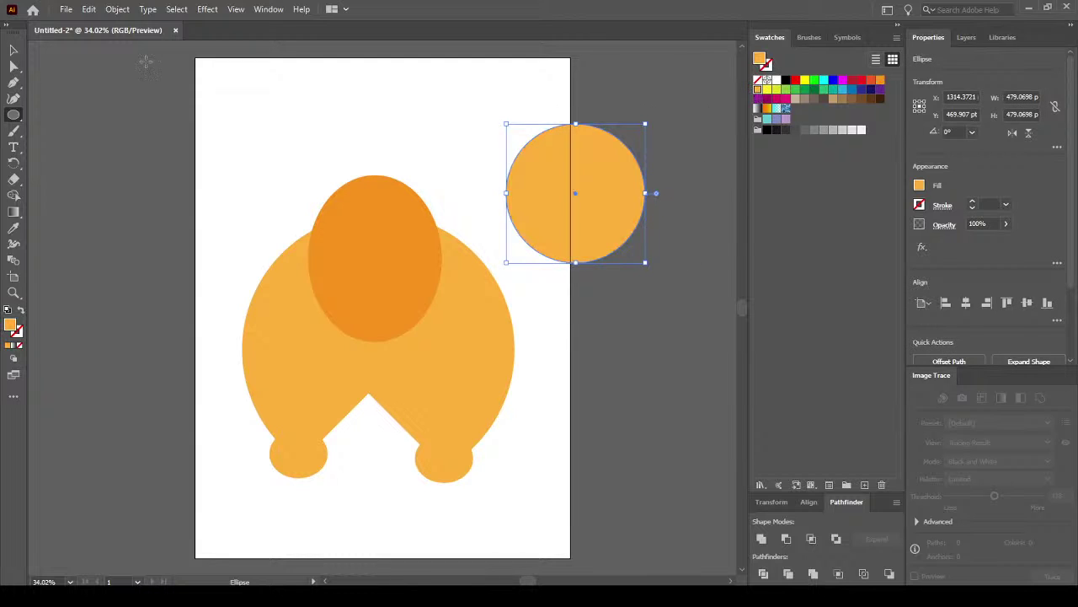
key("v")
left_click_drag(595, 239, 404, 234)
Send the light orange head circle to the back and nudge it slightly down.
right_click(405, 228)
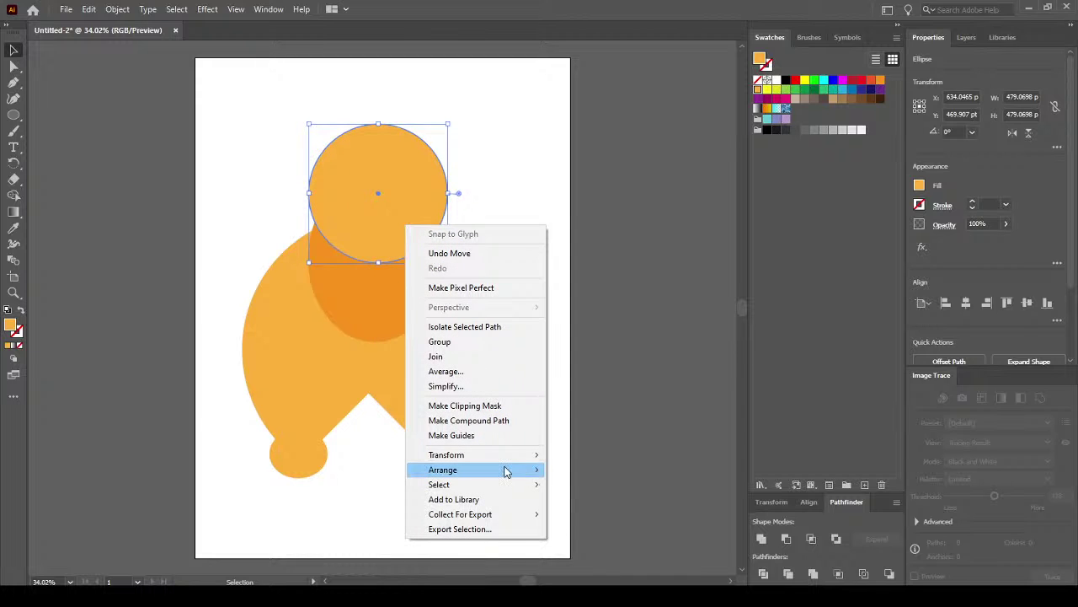
mouse_move(506, 470)
left_click(642, 513)
left_click(573, 257)
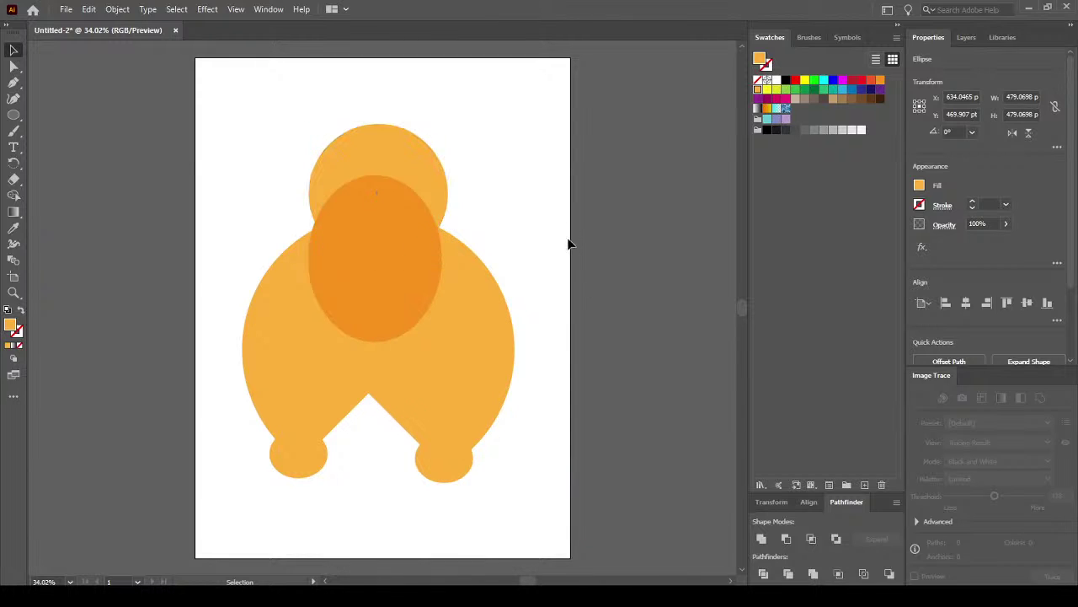
left_click_drag(387, 145, 387, 150)
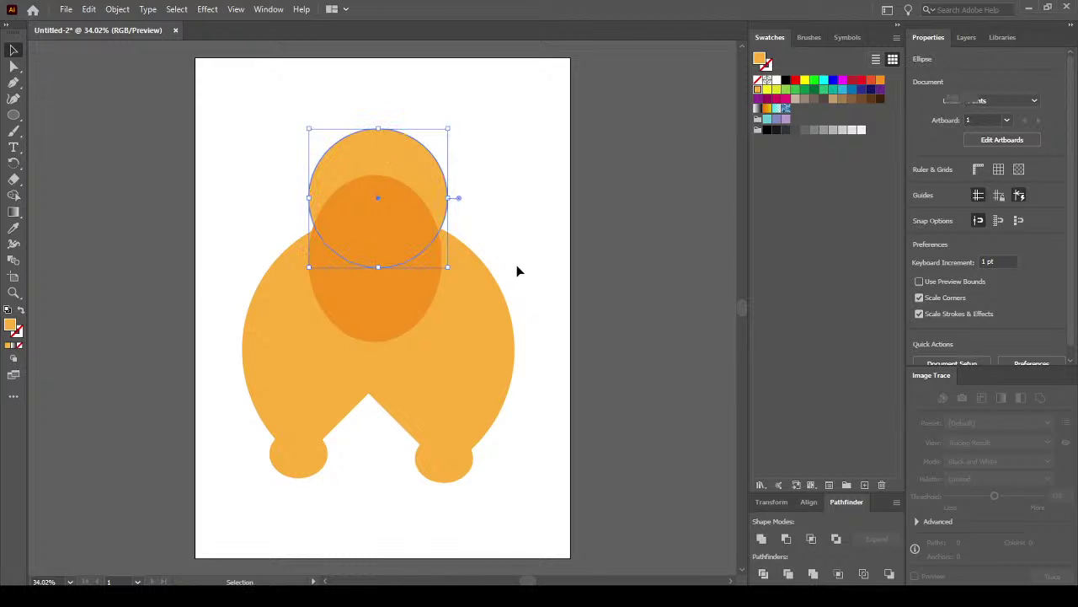
left_click(532, 273)
Unite the head circle with the light orange body, leaving out the dark orange ellipse.
left_click(394, 156)
left_click(494, 377, "shift")
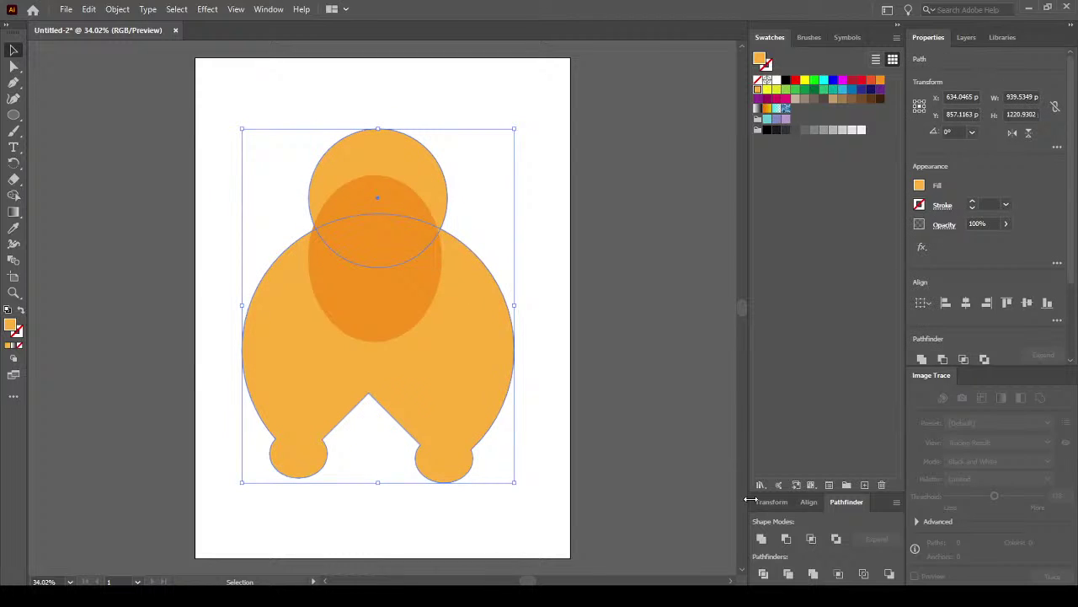
left_click(765, 540)
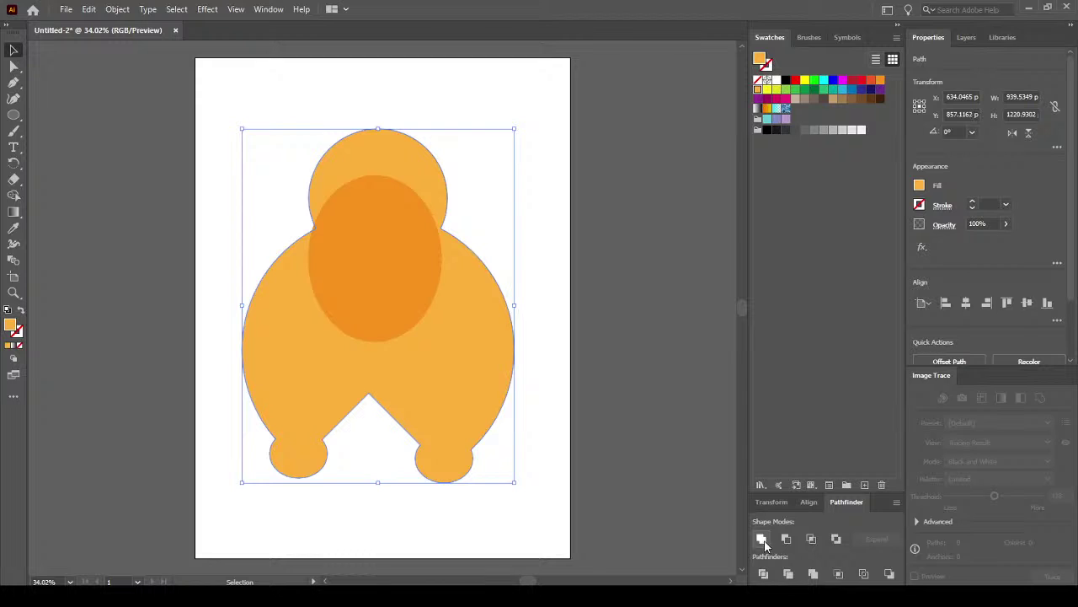
left_click(592, 230)
Enlarge and reposition the dark orange ellipse on the body, and move the whole figure down on the artboard.
left_click(376, 281)
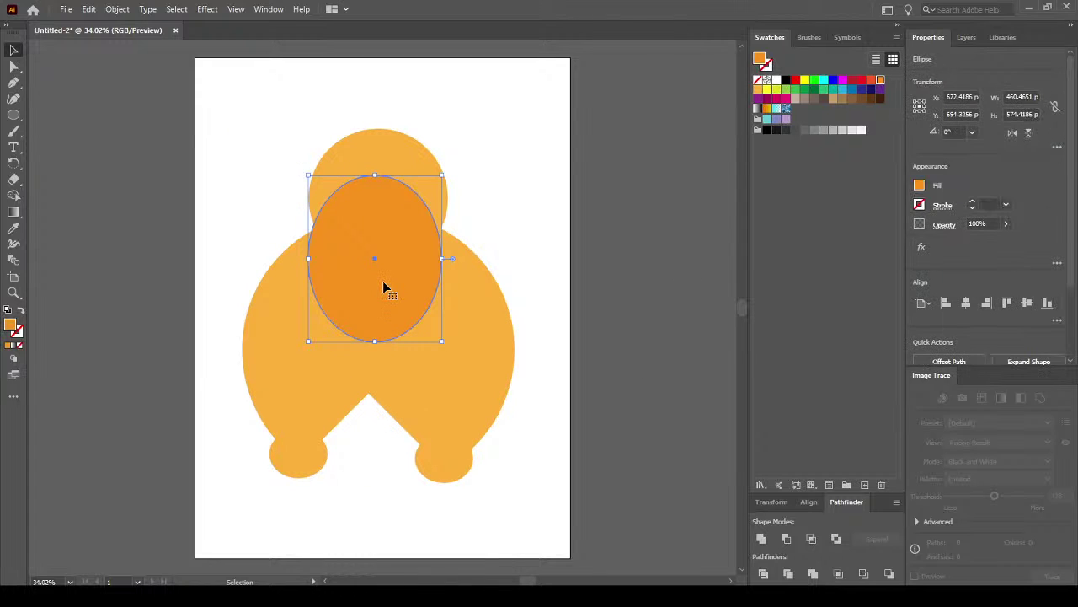
mouse_move(375, 343)
left_mouse_down()
mouse_move(373, 361)
mouse_move(380, 330)
left_mouse_up()
left_click_drag(446, 266, 459, 266)
left_click_drag(404, 303, 396, 317)
left_click(530, 203)
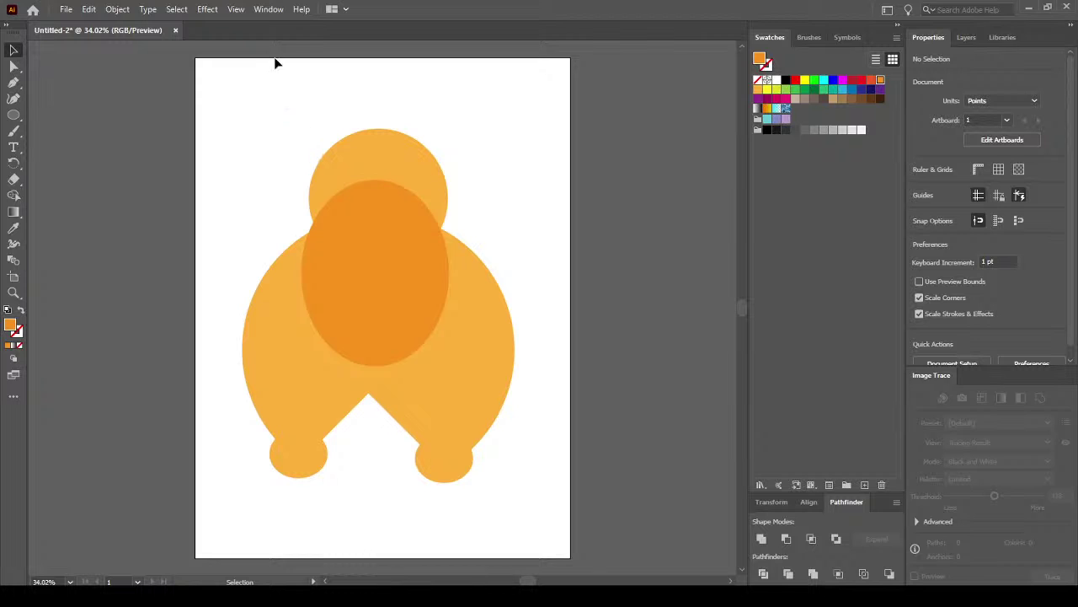
left_click_drag(412, 287, 418, 349)
left_click(625, 316)
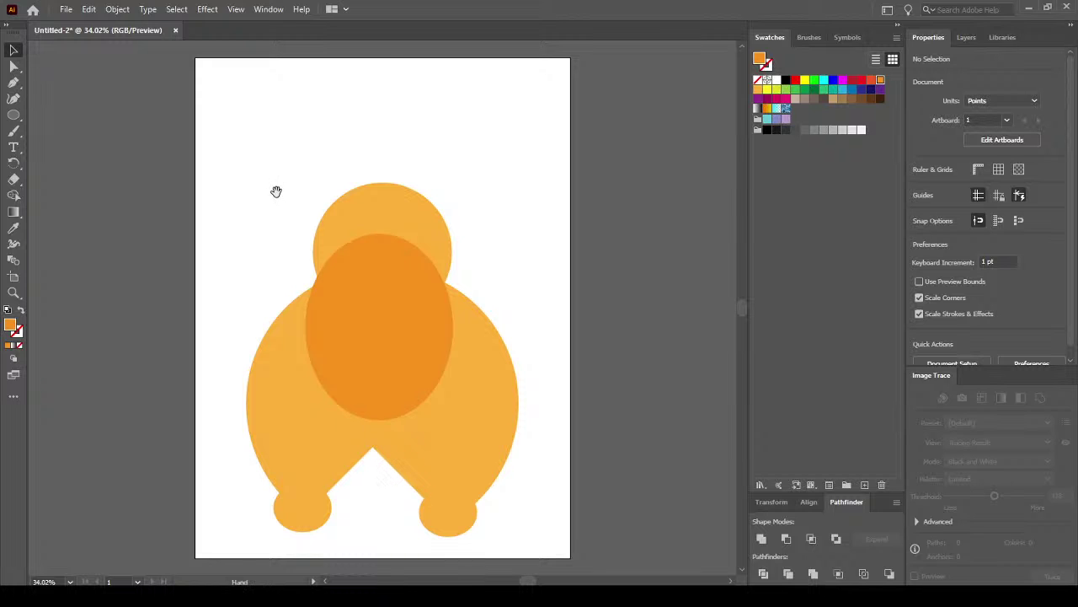
Draw a dark orange ellipse about 712 pt wide and 916 pt high on the empty canvas beside the artboard.
left_click_drag(277, 191, 522, 188)
key("l")
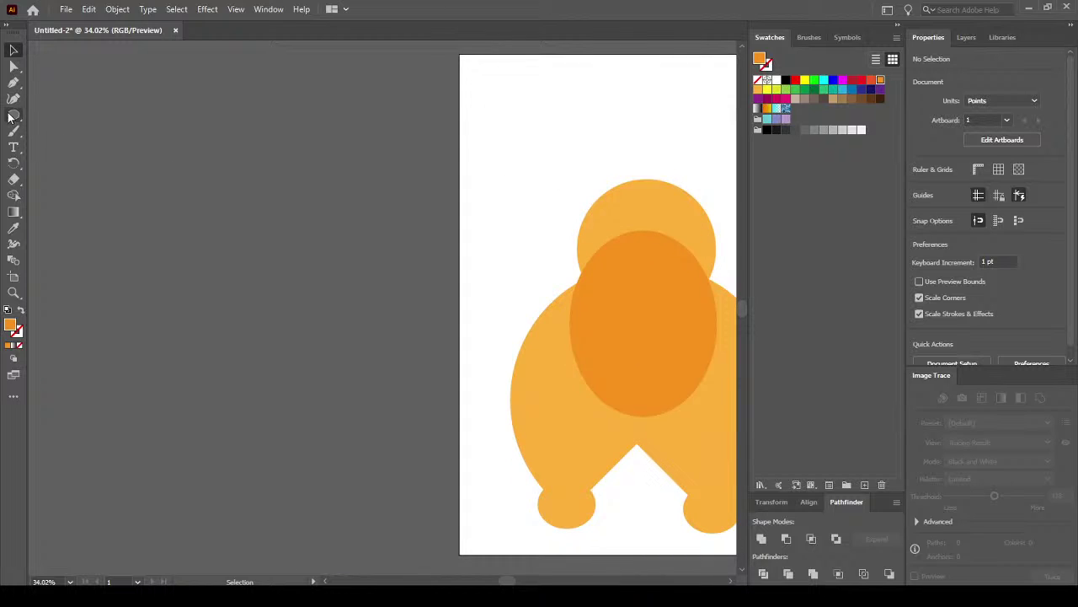
left_click_drag(71, 110, 277, 377)
left_click(14, 50)
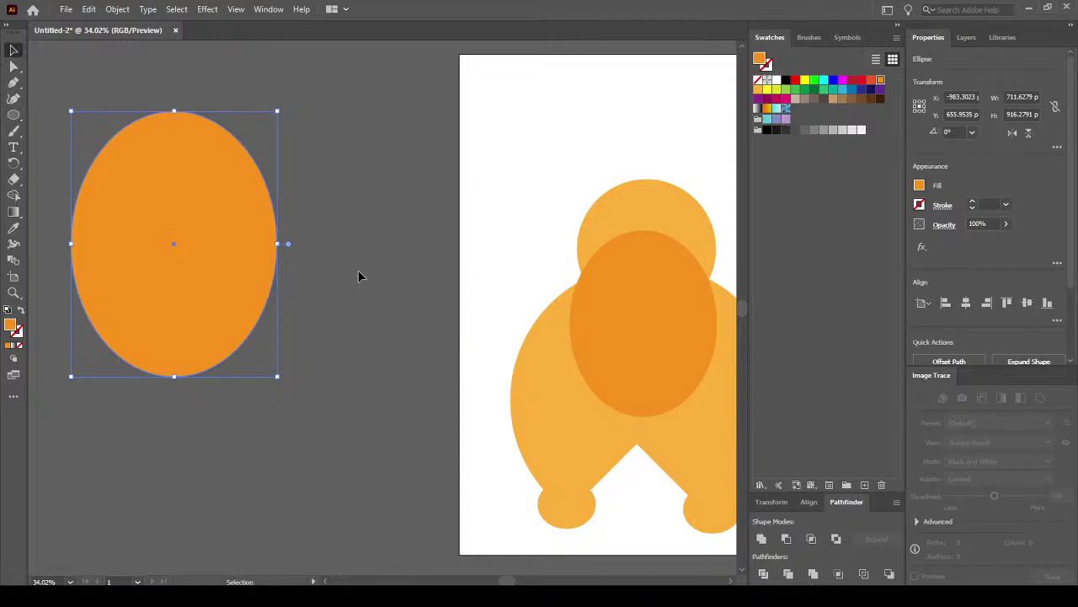
Duplicate the new ellipse sideways so the two overlap, and fill the copy with dark magenta.
left_click_drag(184, 306, 314, 275, "alt")
left_click(768, 98)
left_click(421, 231)
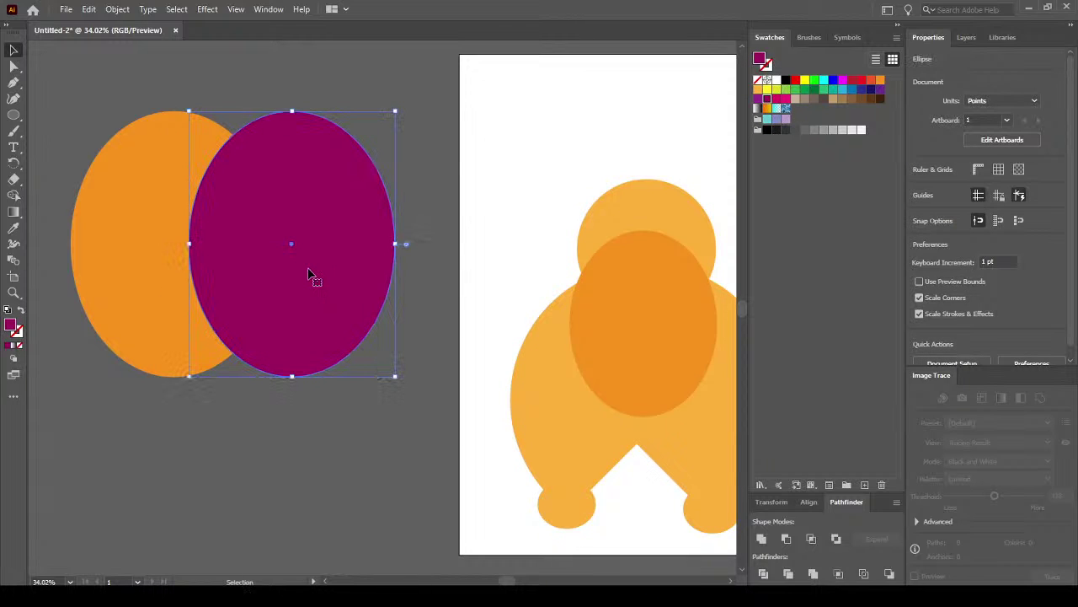
left_click(250, 422)
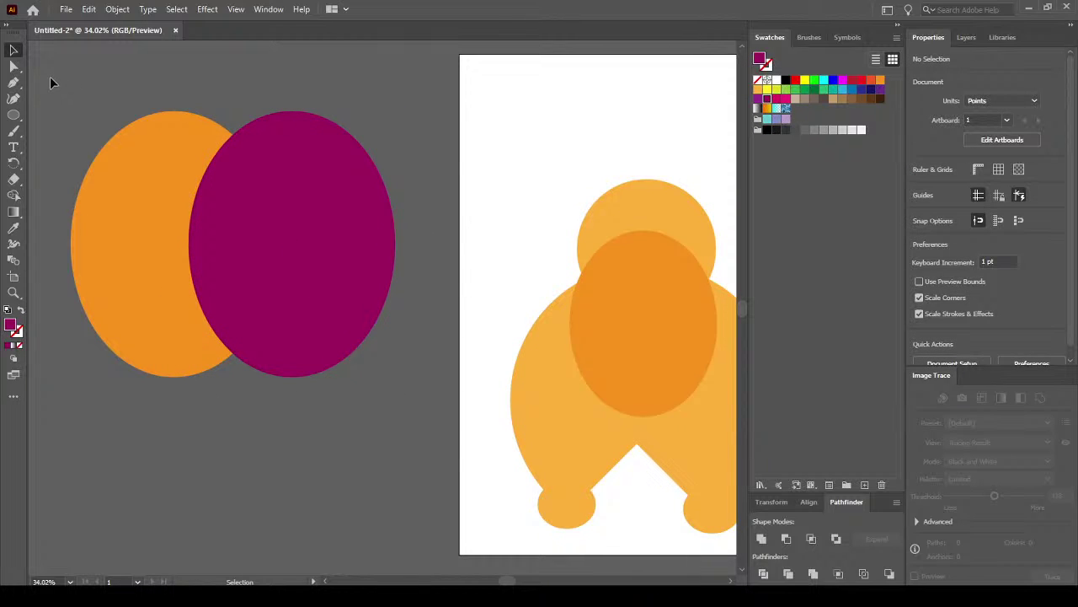
View the artwork in outline mode to examine the overlap of the two ellipses, and return to the color preview.
left_click(236, 9)
left_click(263, 22)
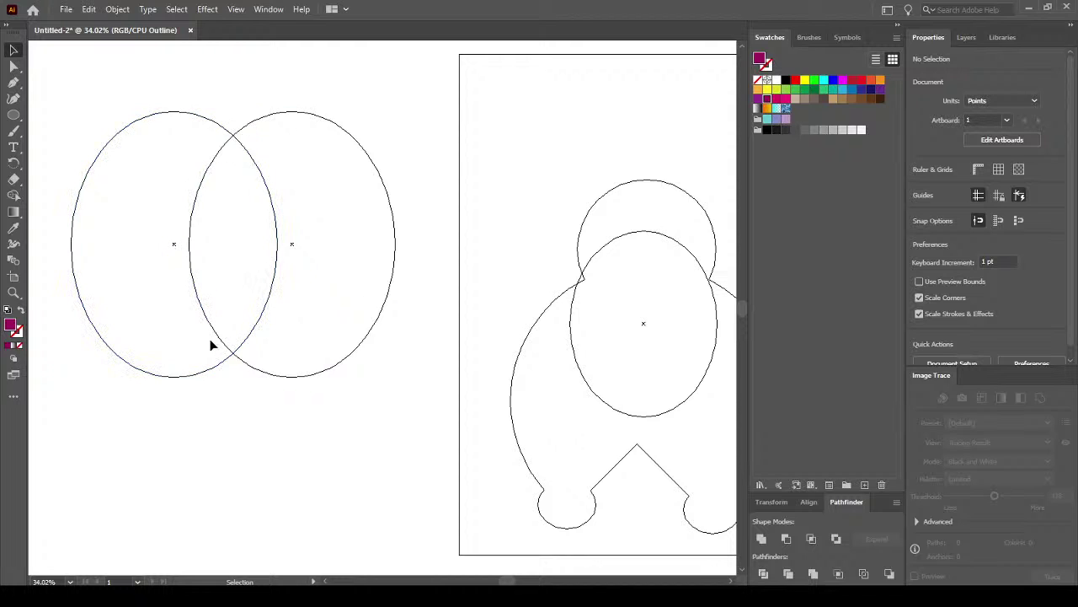
left_click_drag(169, 84, 303, 214)
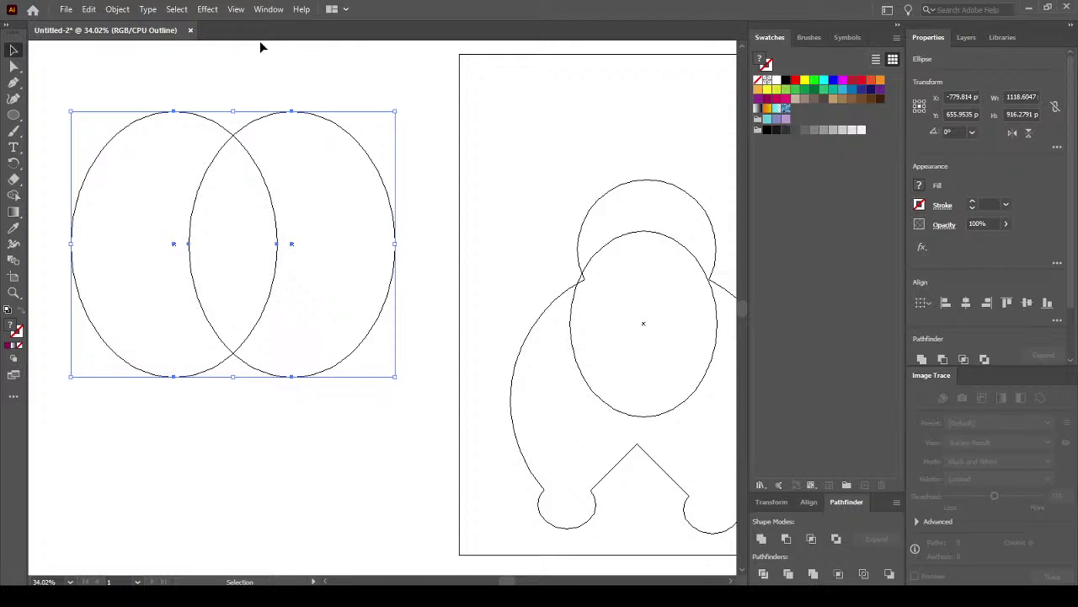
left_click(236, 9)
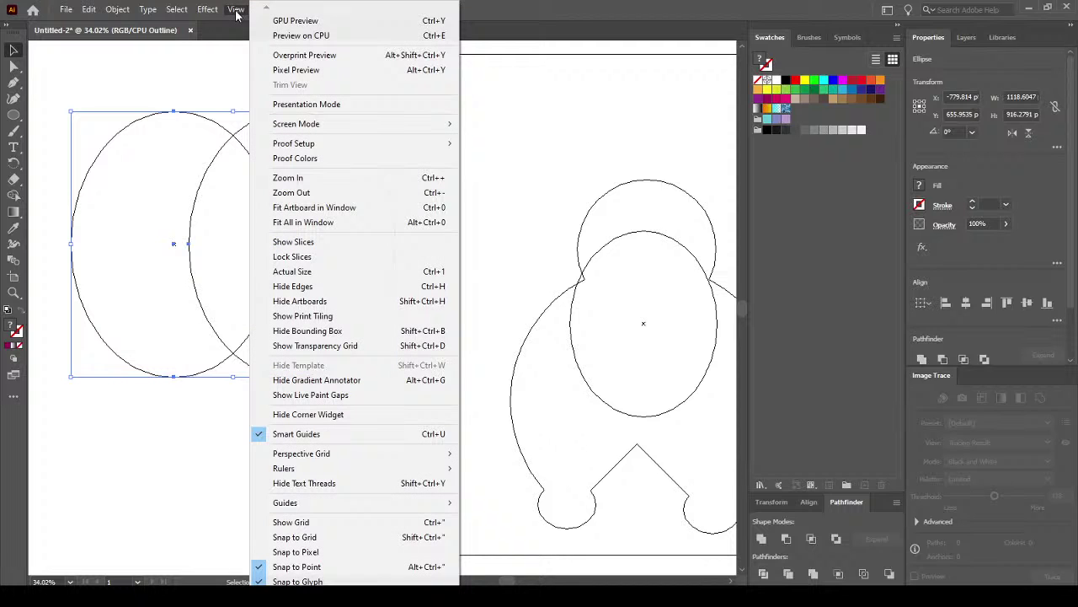
left_click(297, 24)
left_click(308, 96)
Nudge the magenta ellipse slightly to the right to narrow its overlap with the orange ellipse.
left_click(354, 162)
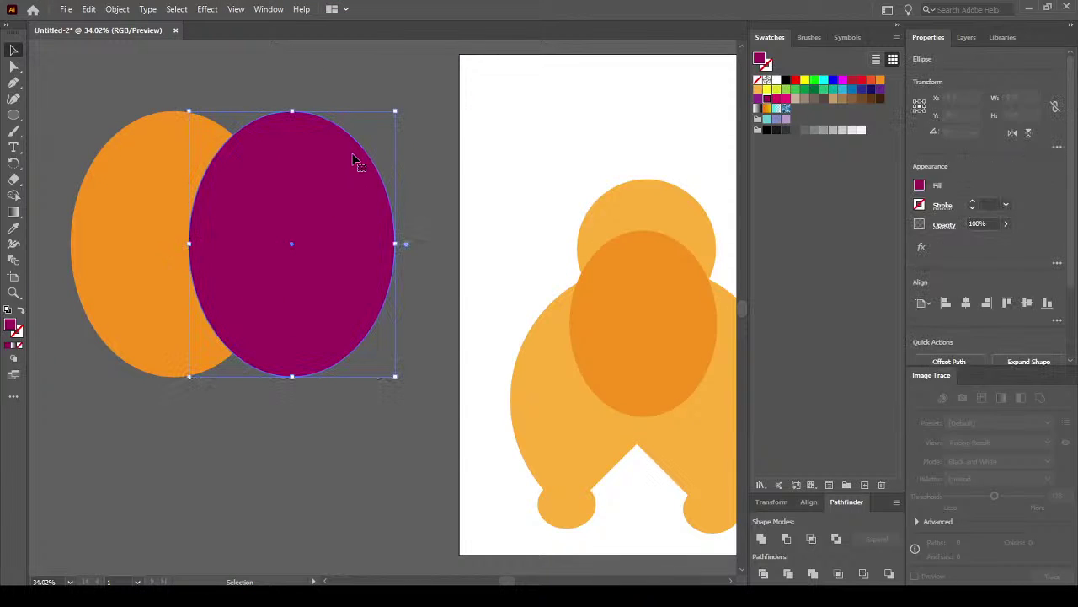
key("Right")
key("Right")
key("Right")
key("Right")
key("Right")
key("Right")
key("Right")
key("Right")
key("Right")
key("Right")
key("Right")
key("Right")
key("Right")
key("Right")
key("Right")
key("Right")
key("Right")
key("Right")
key("Right")
key("Right")
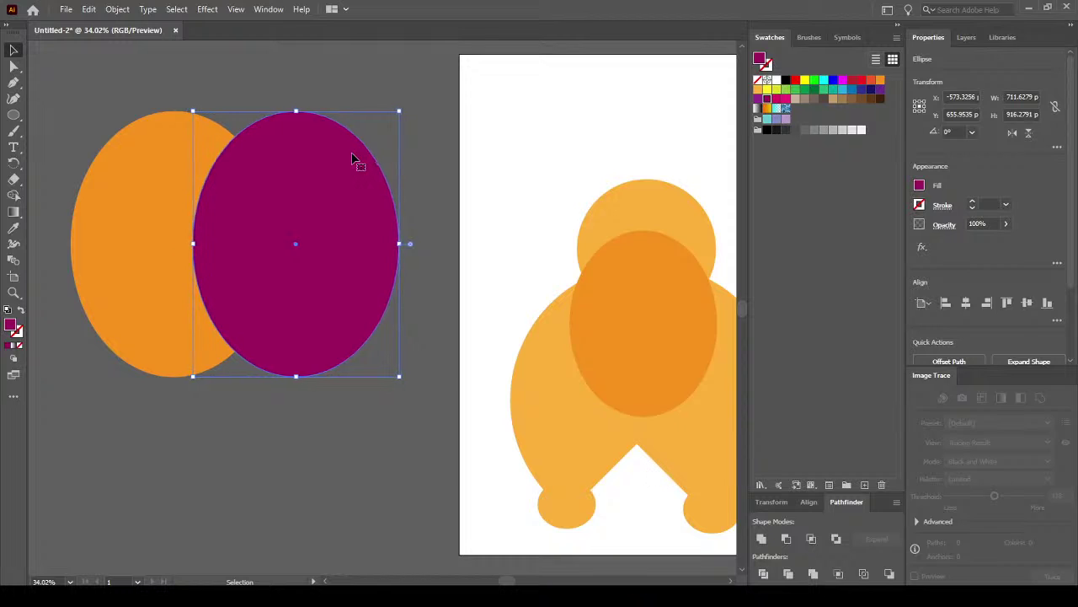
left_click(243, 366)
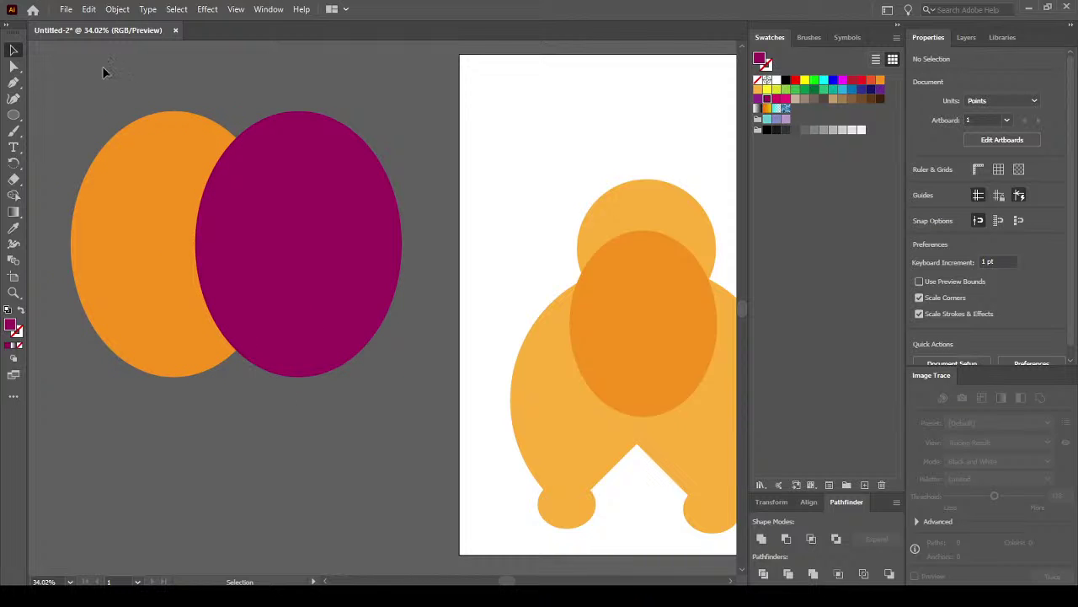
Intersect the orange and magenta ellipses into a leaf shape and fill it with light orange.
left_click(295, 262)
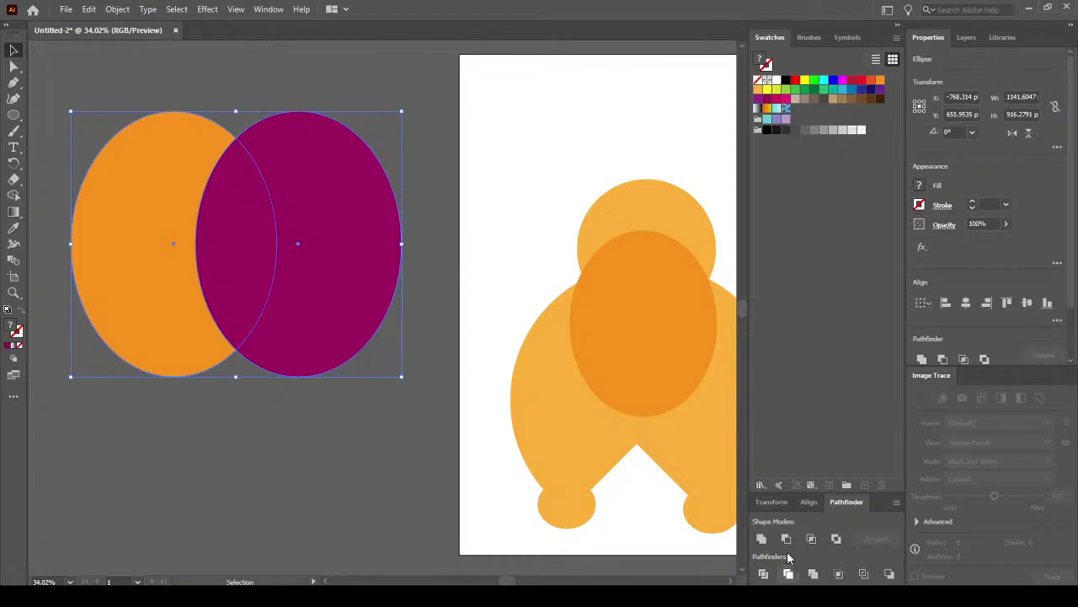
left_click(812, 539)
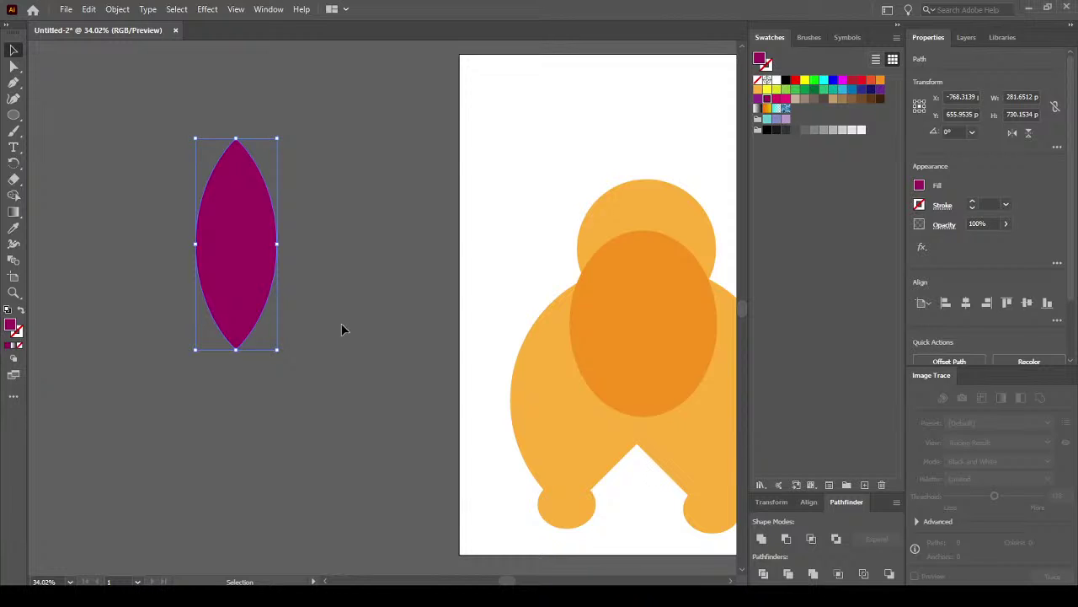
left_click(757, 89)
Move the leaf shape onto the artboard, shrink and tilt it about 42°, and attach it as the ear on the head's left side.
key("space")
left_click_drag(475, 208, 267, 256)
left_click_drag(61, 308, 359, 226)
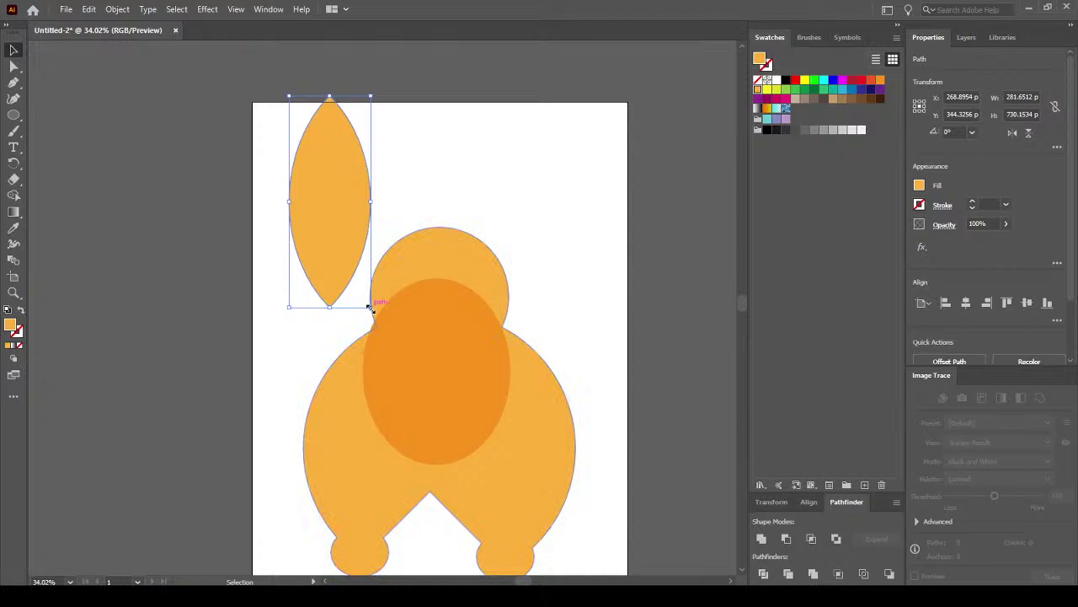
left_click_drag(371, 307, 391, 218)
left_click_drag(326, 186, 377, 237)
left_click(572, 214)
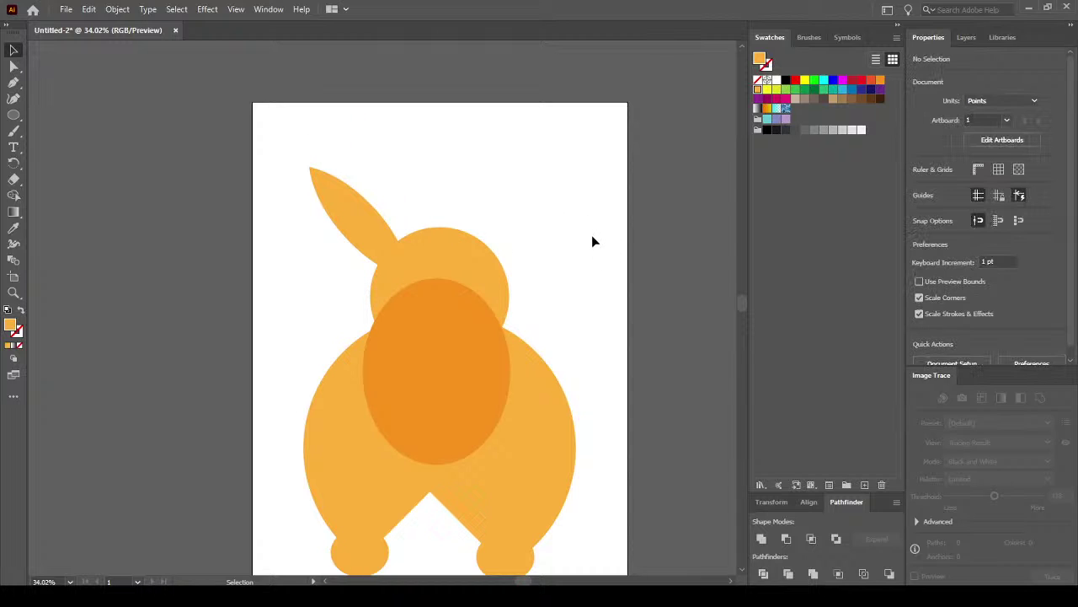
Duplicate the ear, flip the copy horizontally, and place it on the right side of the head.
left_click_drag(582, 236, 552, 190)
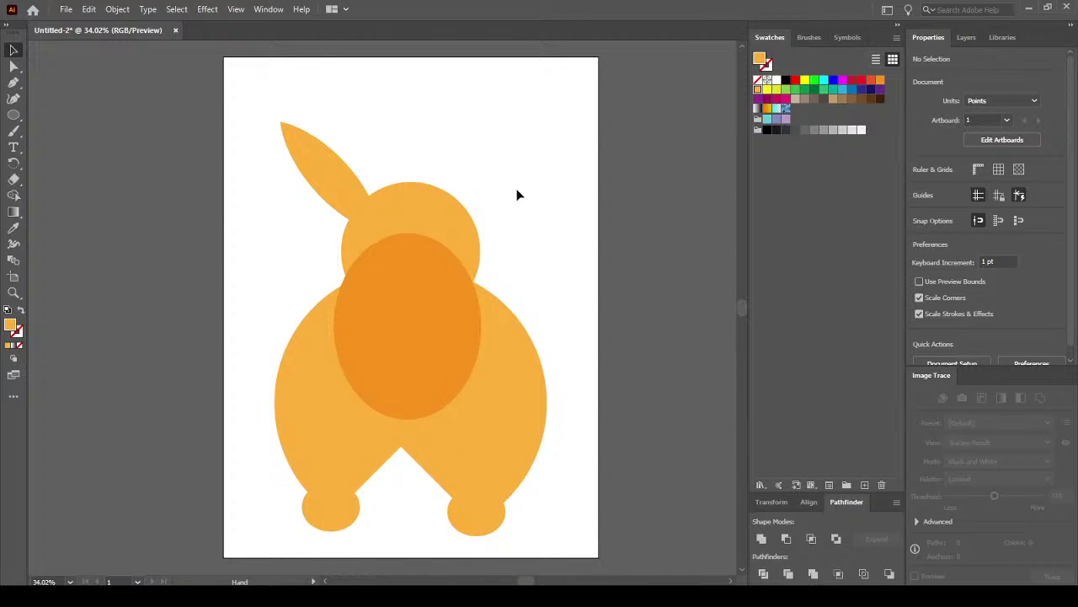
left_click(341, 175)
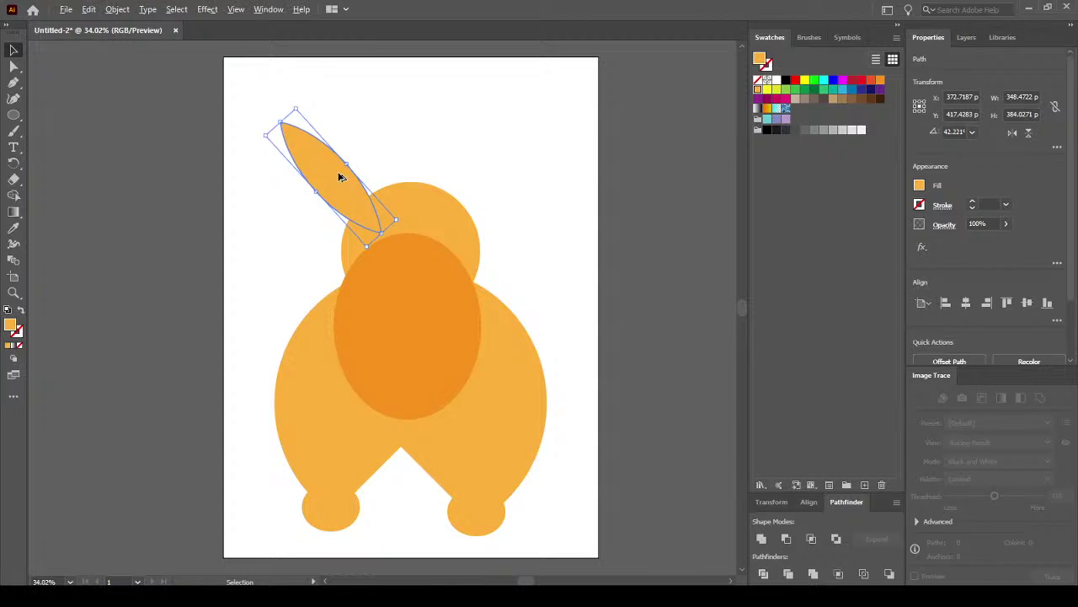
left_click_drag(338, 174, 506, 173)
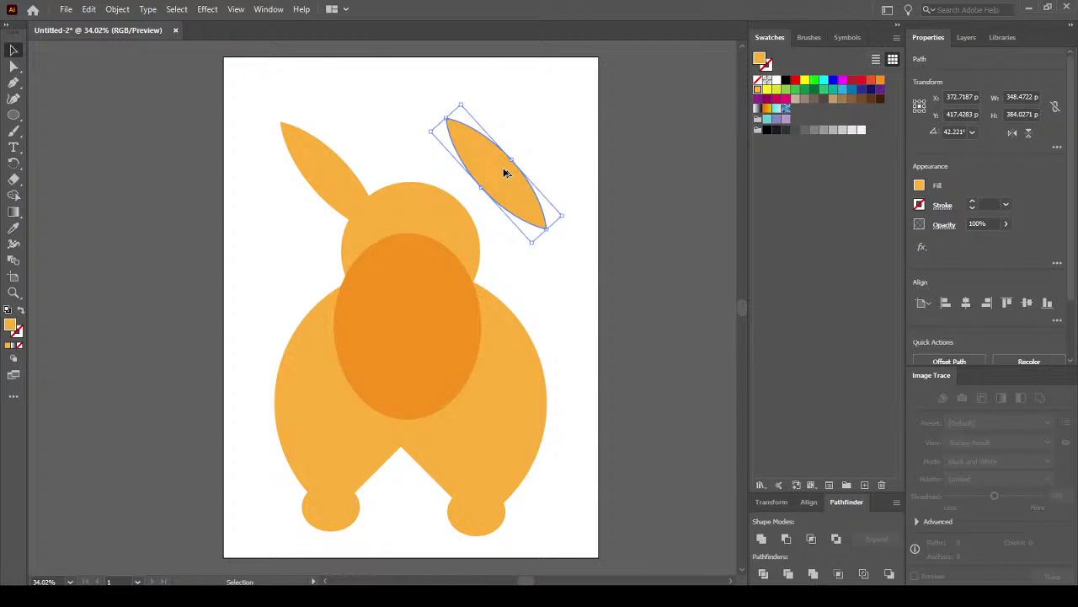
left_click(1012, 133)
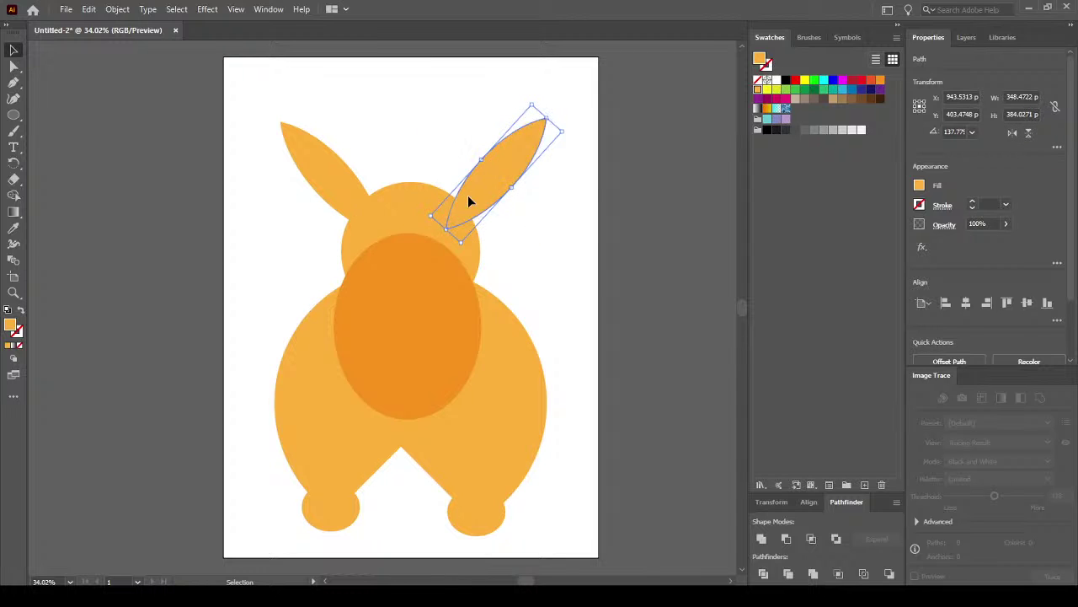
left_click_drag(468, 194, 483, 178)
left_click(621, 288)
left_click(631, 319)
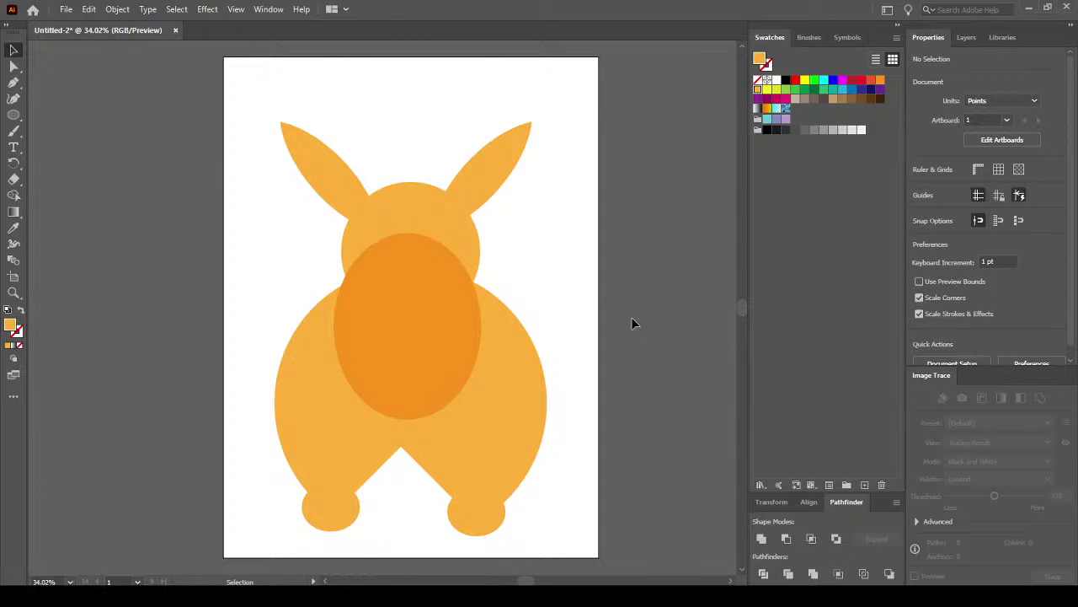
Widen the dark orange body ellipse to about 544 pt and nudge it right to center it on the figure.
left_click(420, 332)
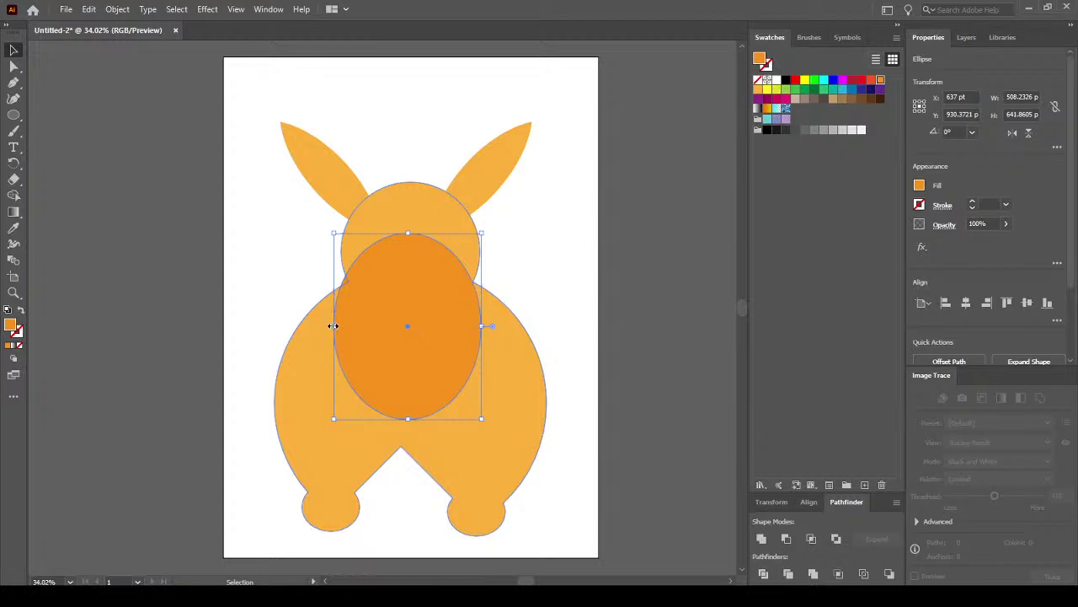
left_click_drag(334, 325, 324, 326)
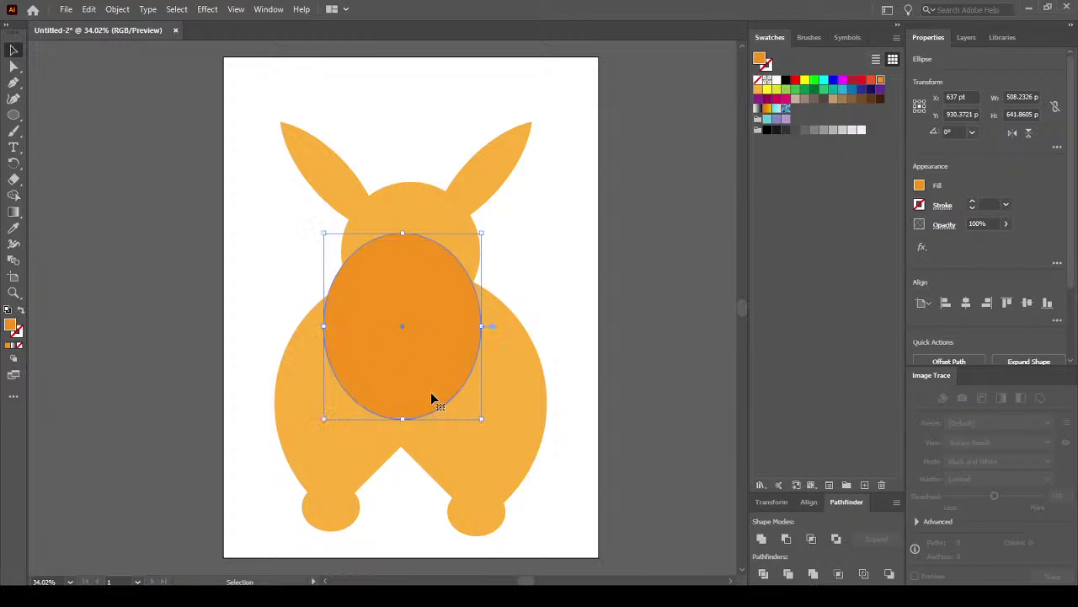
key("Right")
key("Right")
key("Right")
key("Right")
key("Right")
key("Right")
key("Right")
key("Right")
key("Right")
key("Right")
key("Right")
key("Right")
key("Right")
key("Right")
key("Right")
key("Right")
key("Right")
key("Right")
key("Right")
key("Right")
key("Right")
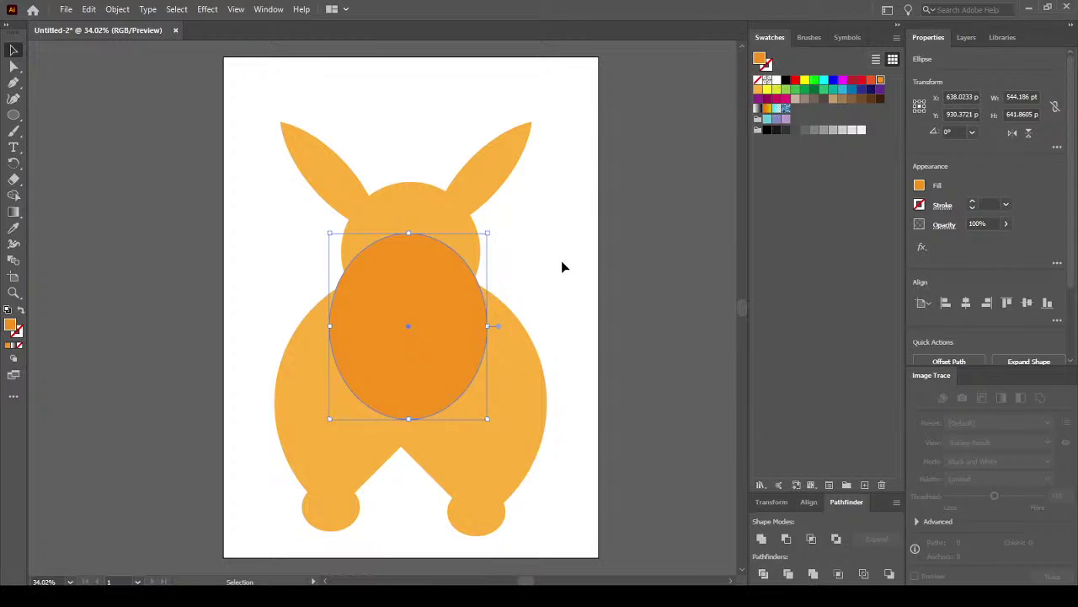
left_click(561, 261)
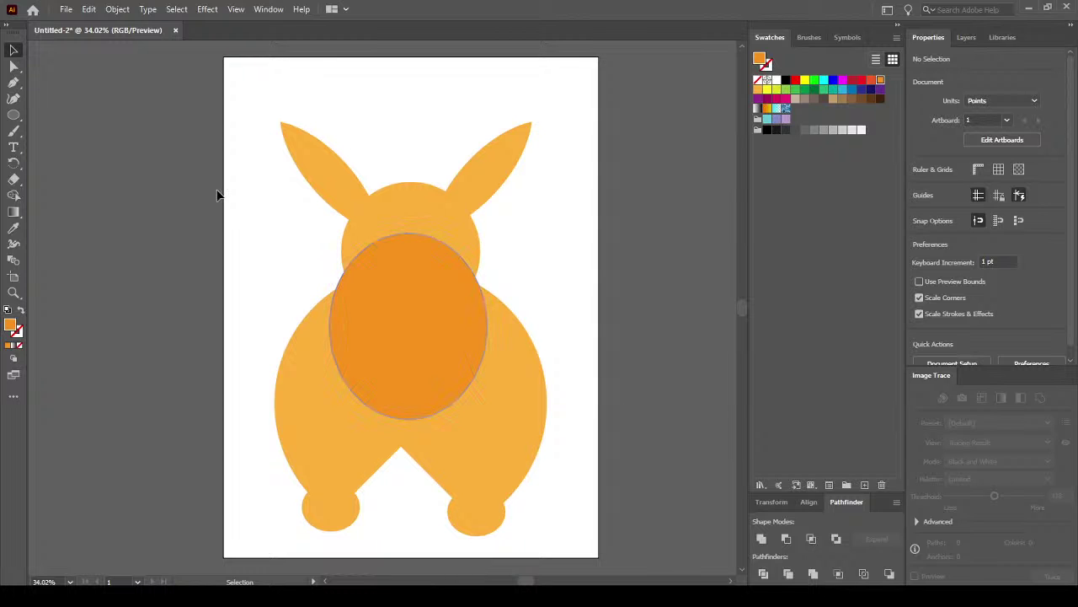
Delete the whole figure and draw an orange circle about 707 pt in diameter on the upper left of the artboard.
key("ctrl+a")
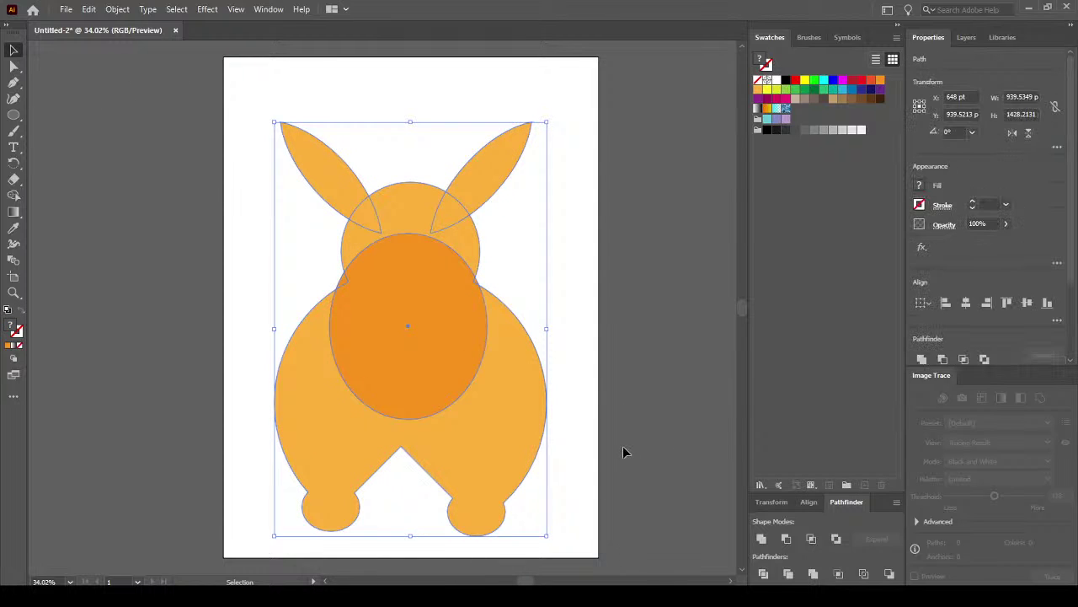
key("Delete")
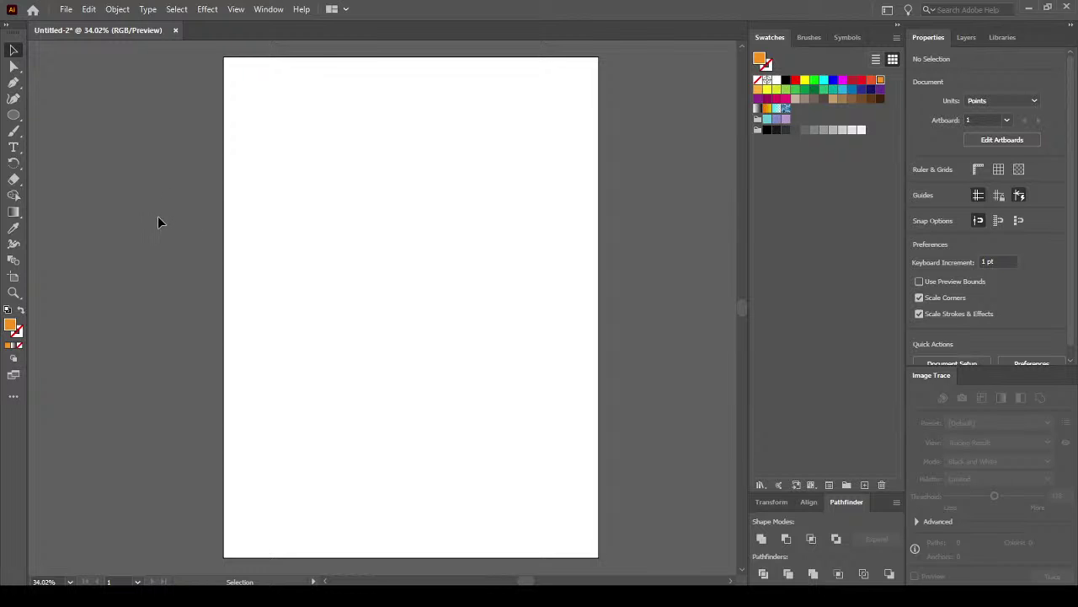
left_click(16, 118)
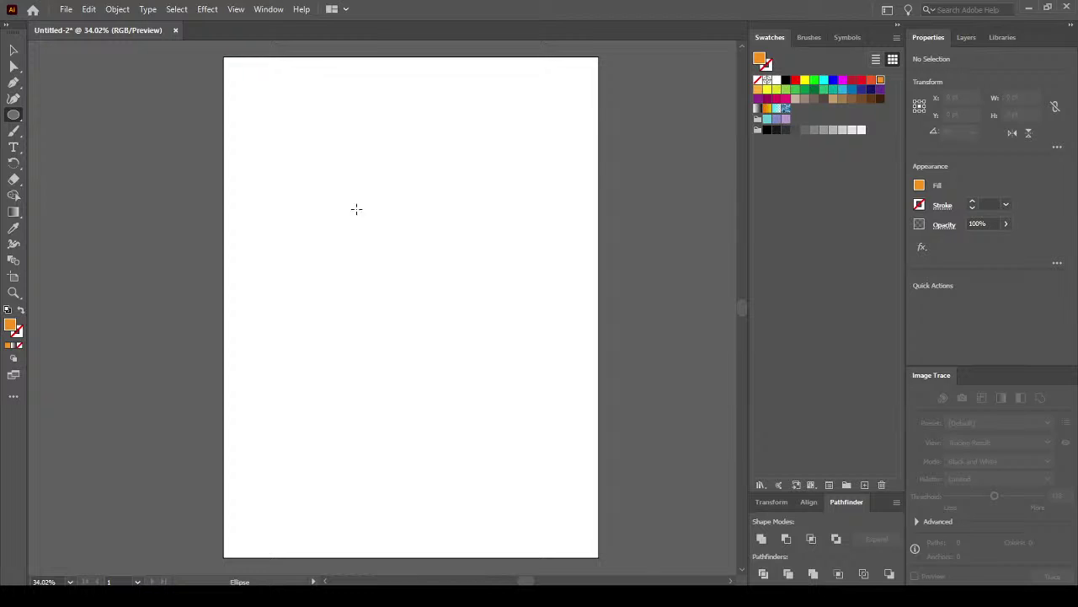
left_click_drag(325, 154, 501, 359)
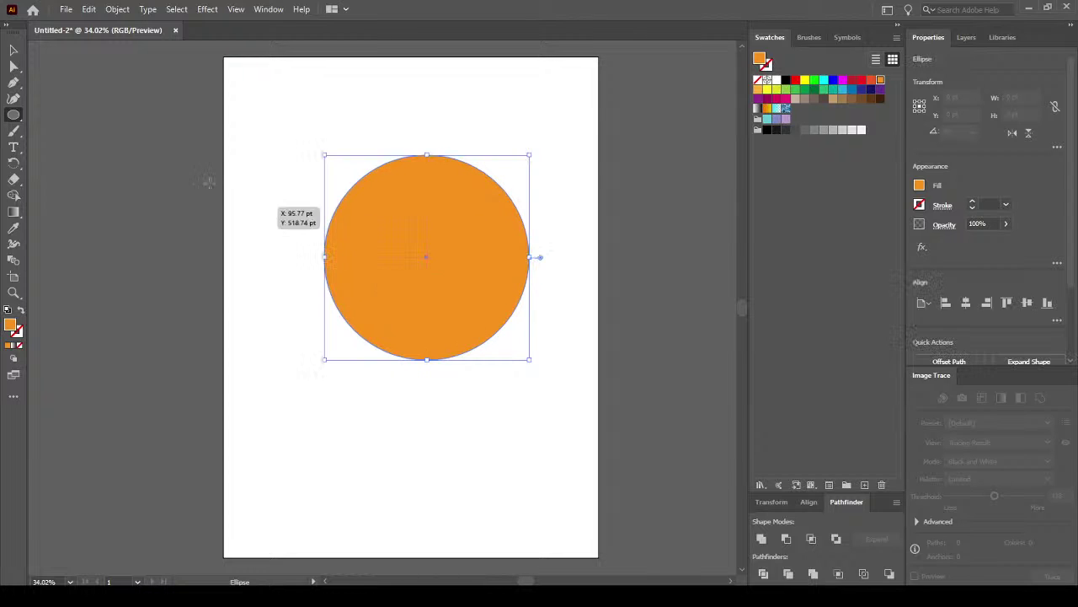
key("v")
left_click_drag(482, 231, 426, 205)
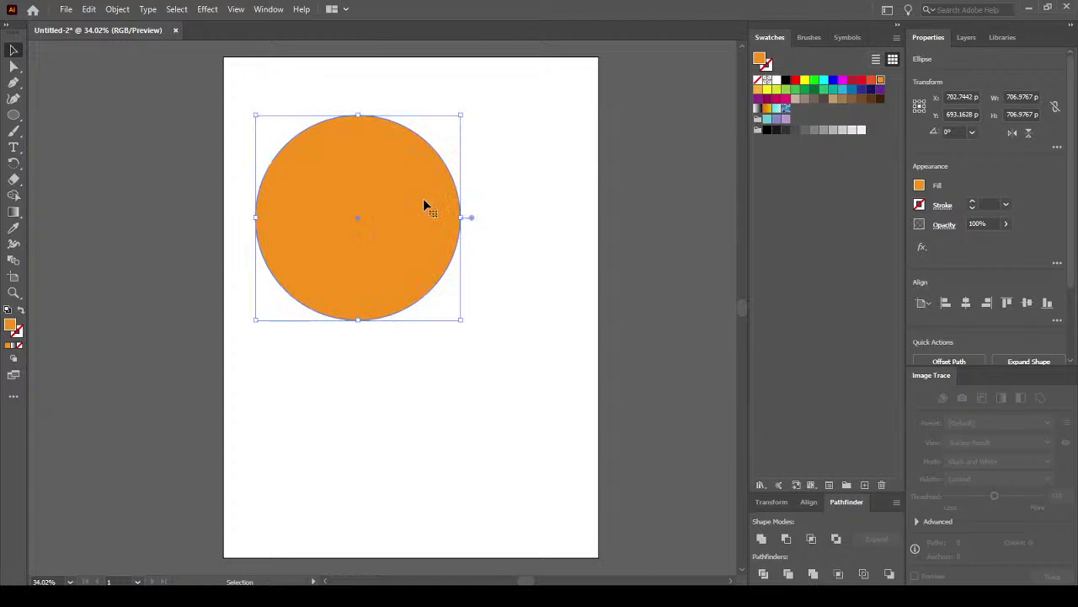
left_click(13, 116)
left_click(11, 120)
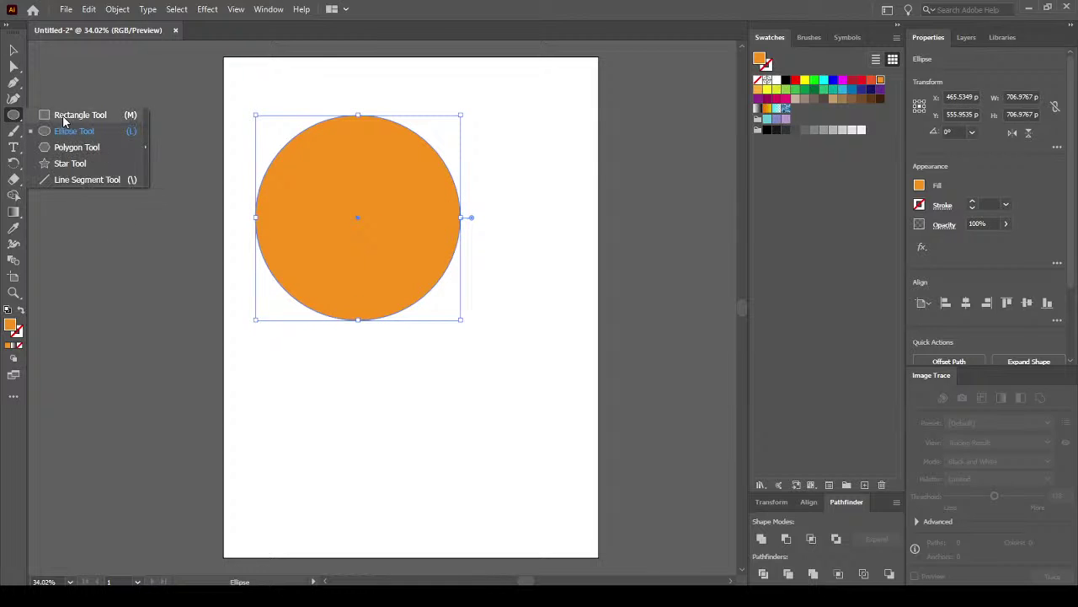
left_click(76, 165)
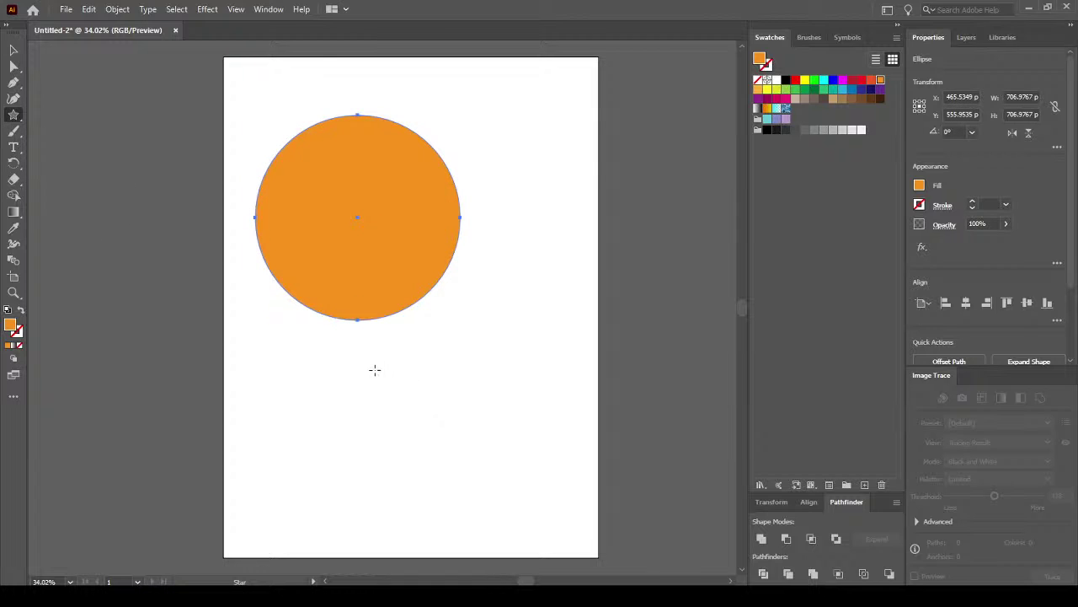
left_click_drag(373, 368, 503, 442)
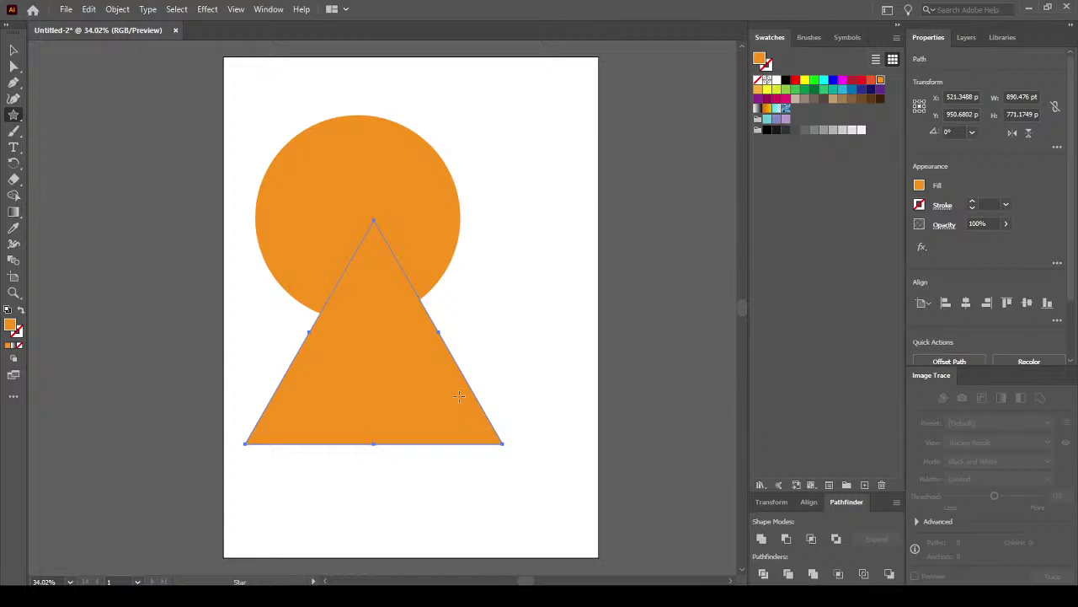
left_click(15, 51)
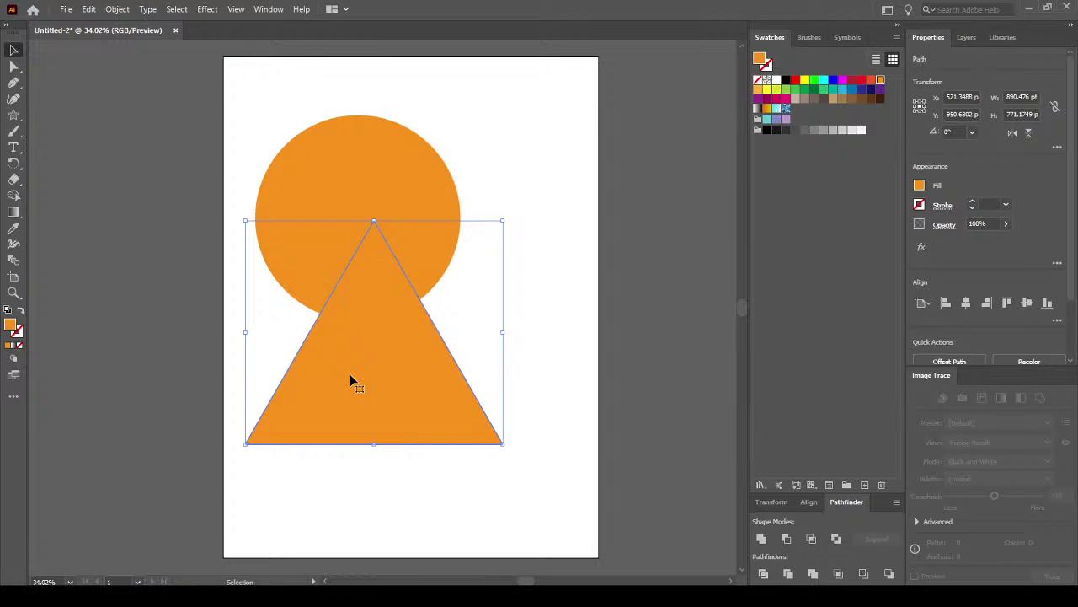
key("Delete")
Create an orange star with 5 points and radii of 514.1166 pt and 257.0583 pt, overlapping the circle's lower right.
left_click(15, 113)
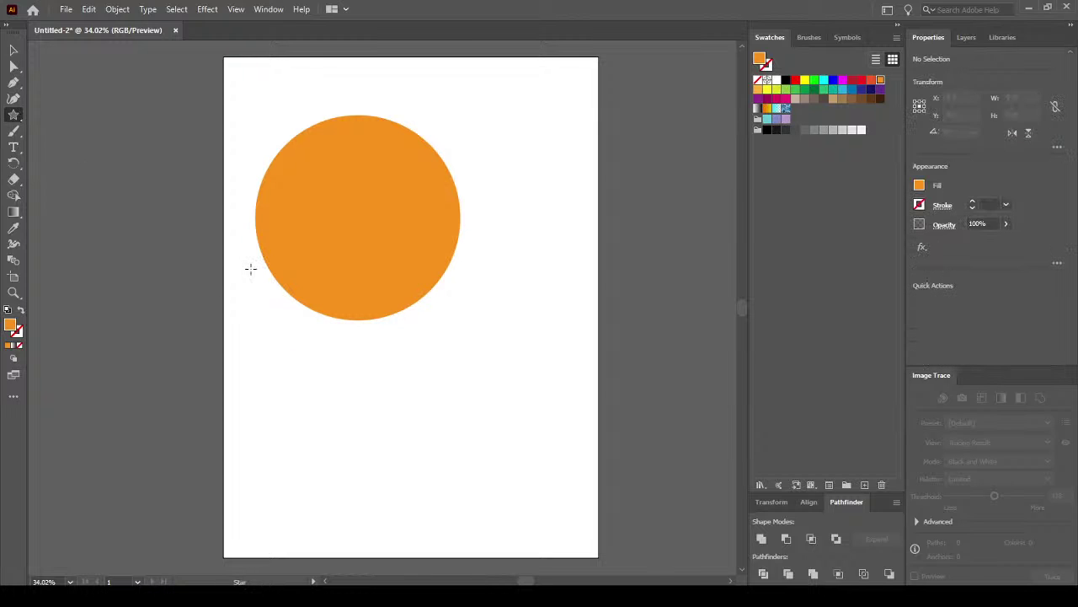
left_click(449, 369)
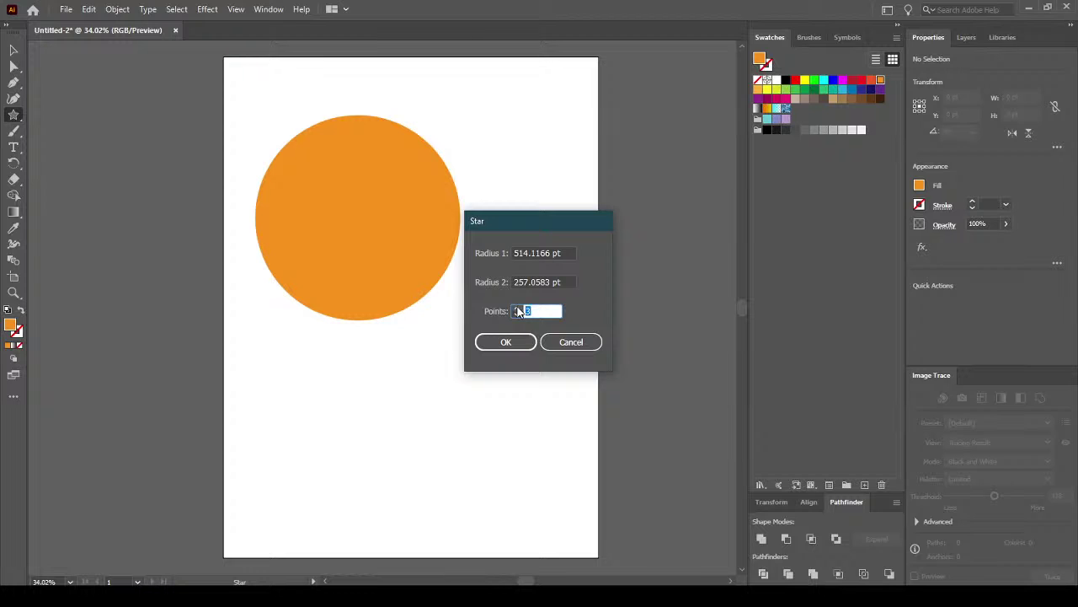
type("5")
left_click(515, 342)
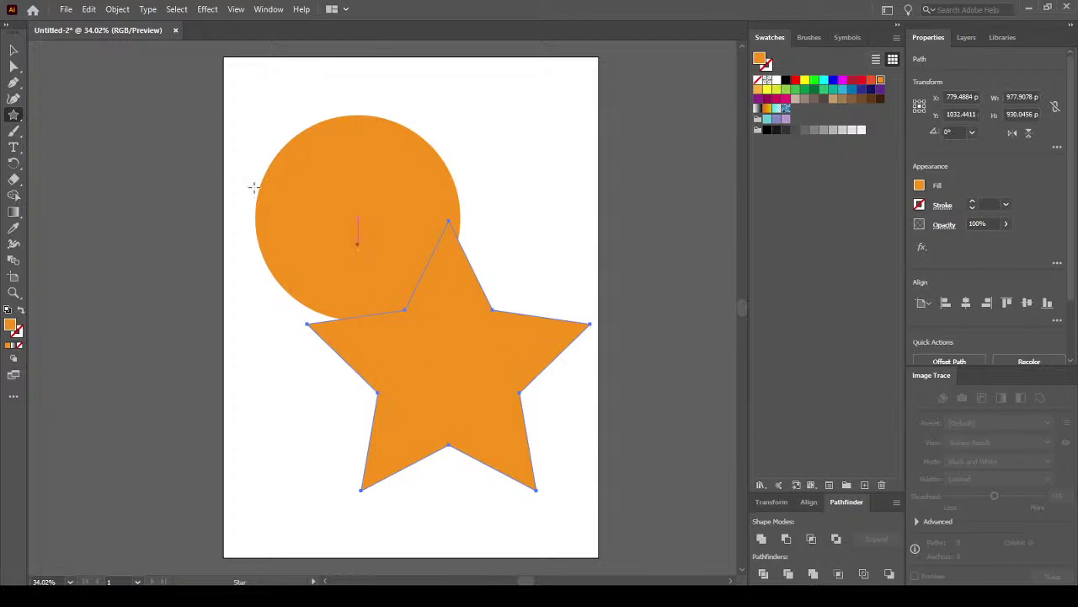
Fill the star with dark magenta and center it horizontally over the circle's lower part, with the pair near the middle of the artboard.
left_click(776, 99)
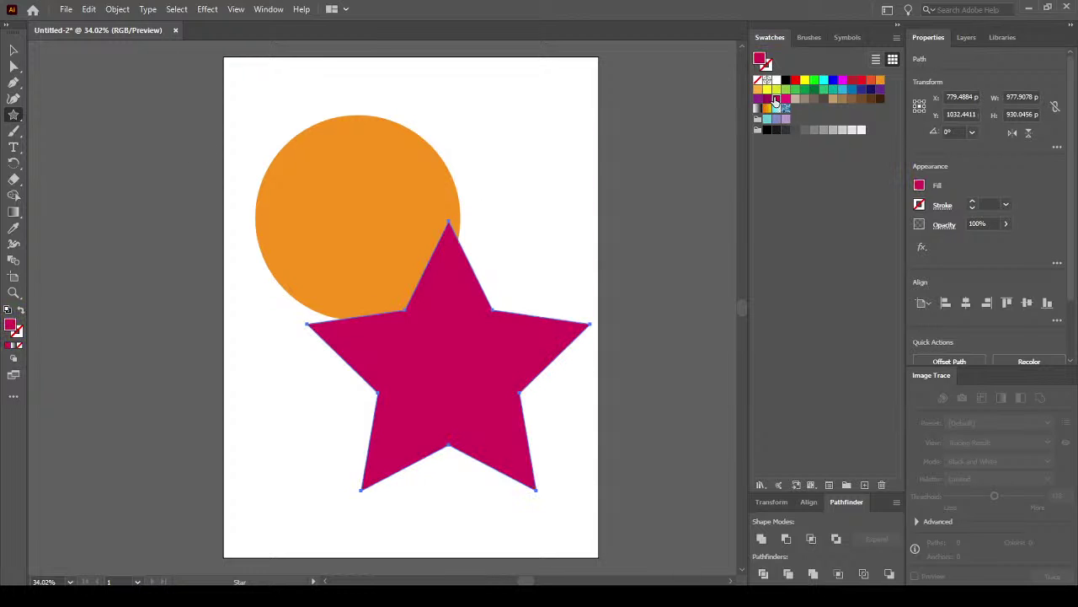
key("v")
left_click_drag(469, 402, 425, 392)
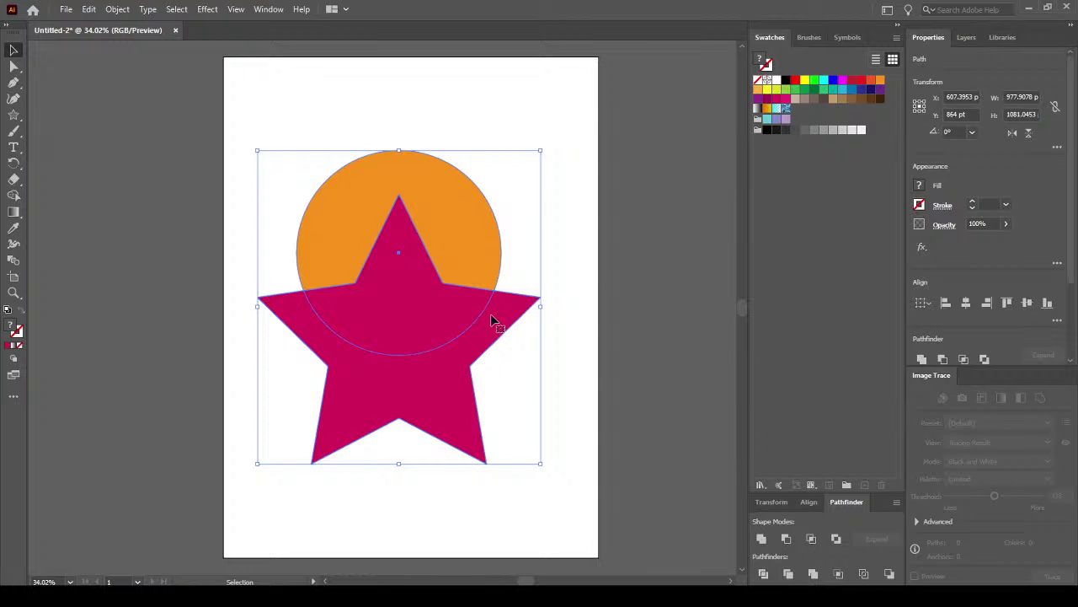
Apply the Exclude shape mode to the overlapping circle and star, and move the resulting group slightly up and right.
left_click(837, 541)
left_click(647, 363)
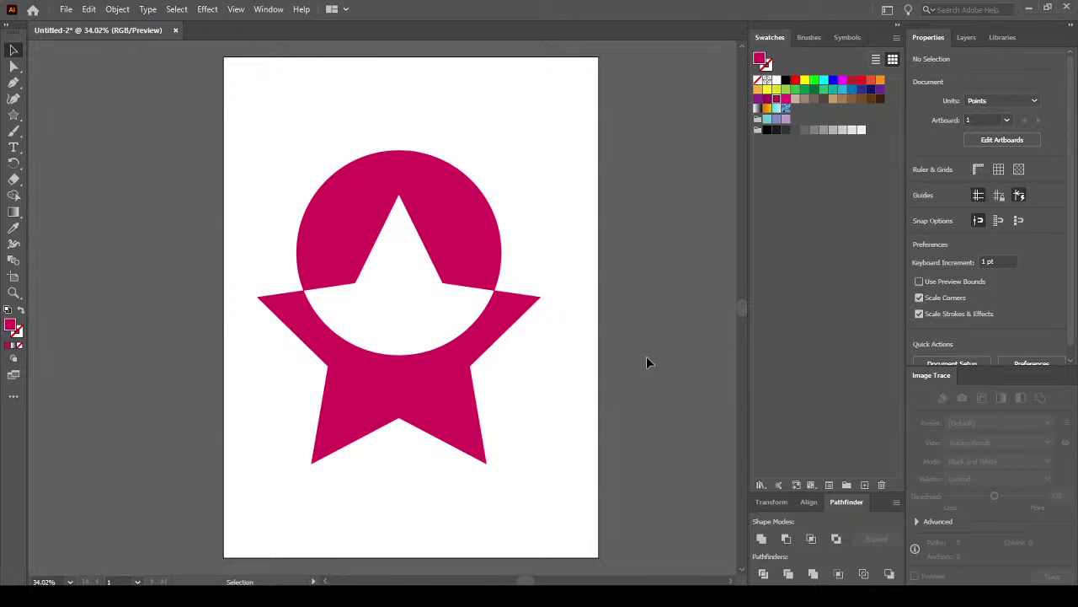
left_click(446, 399)
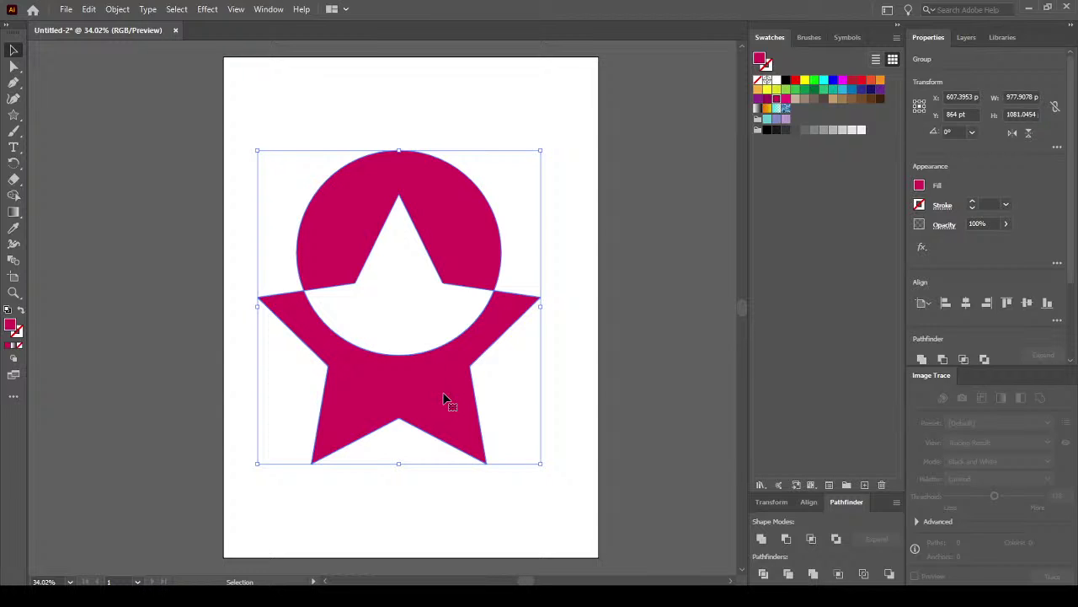
left_click_drag(1072, 241, 1075, 323)
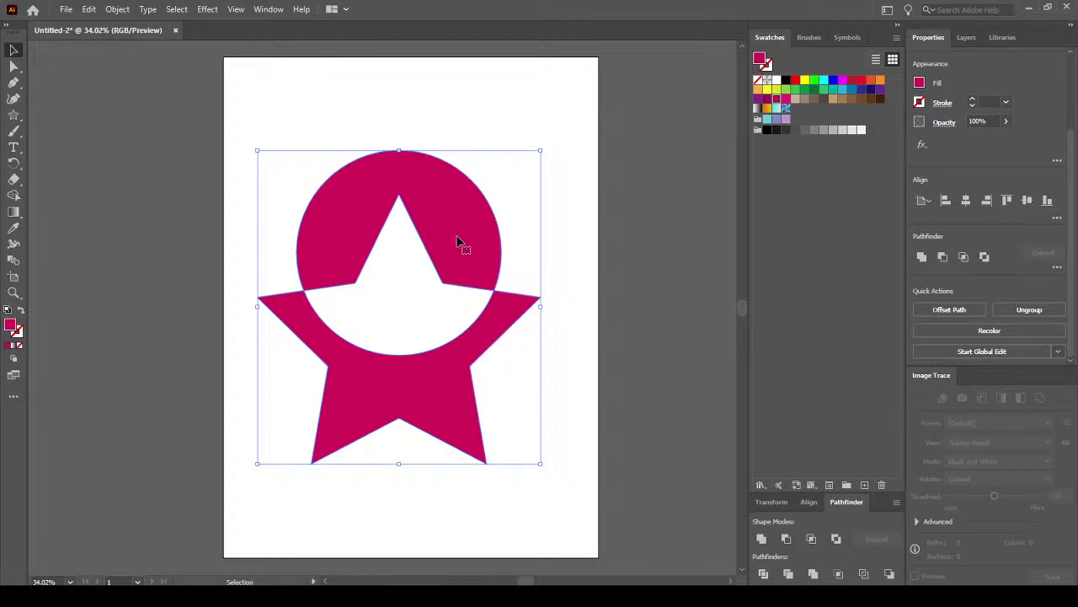
left_click_drag(458, 239, 465, 226)
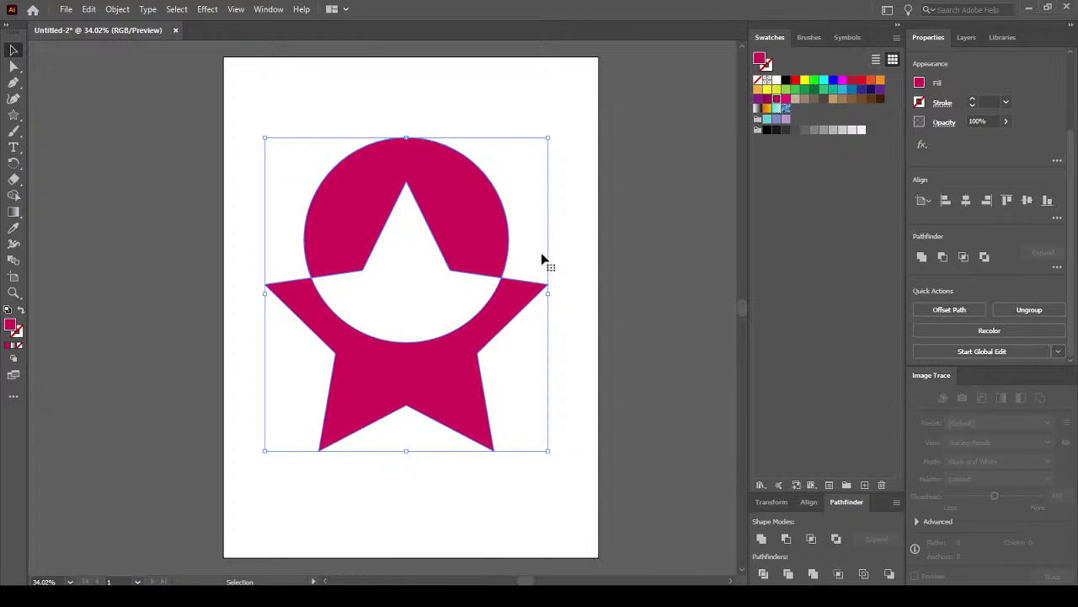
left_click(587, 268)
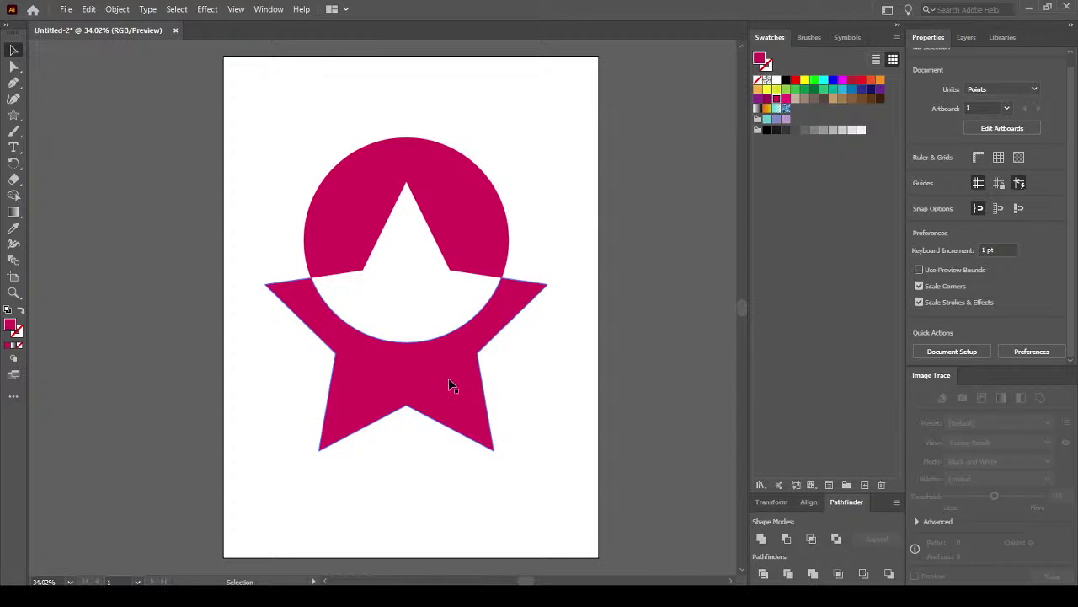
Ungroup the combined circle-and-star shape so its pieces can be moved separately.
left_click(477, 198)
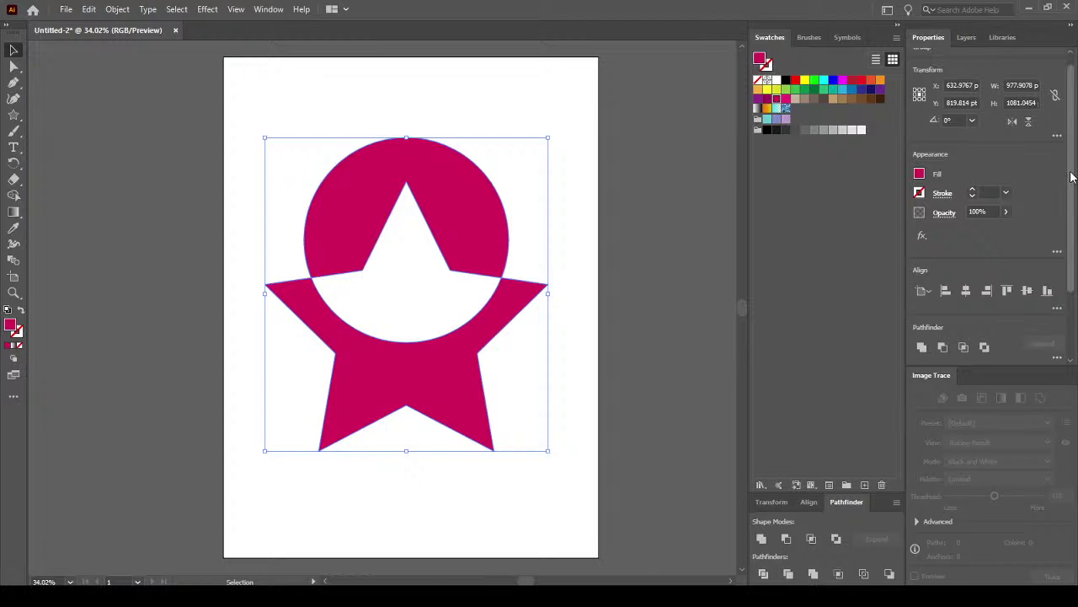
left_click_drag(1072, 174, 1074, 245)
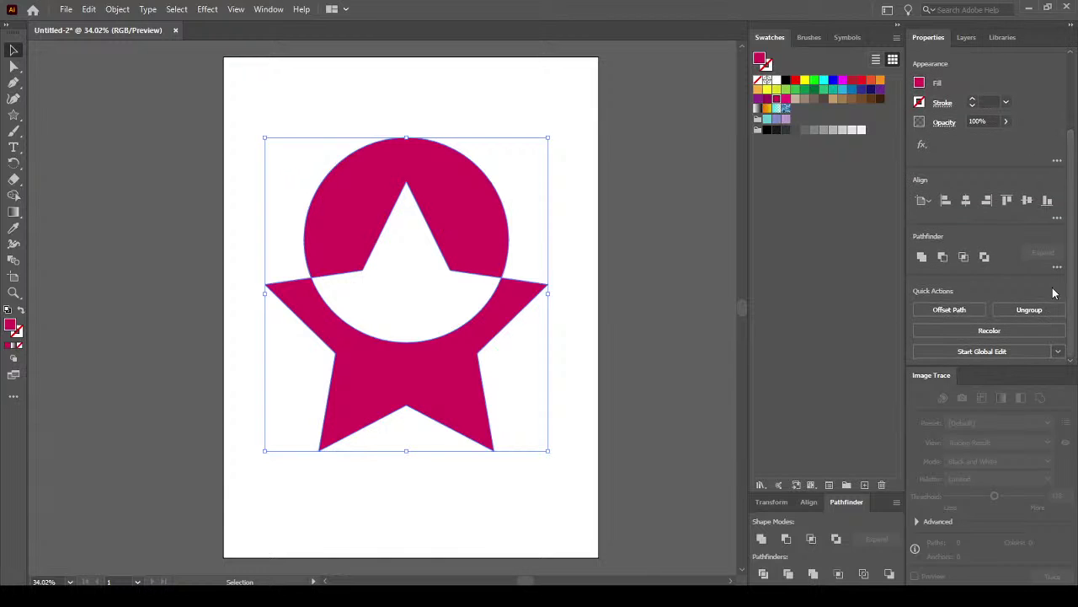
left_click(1013, 310)
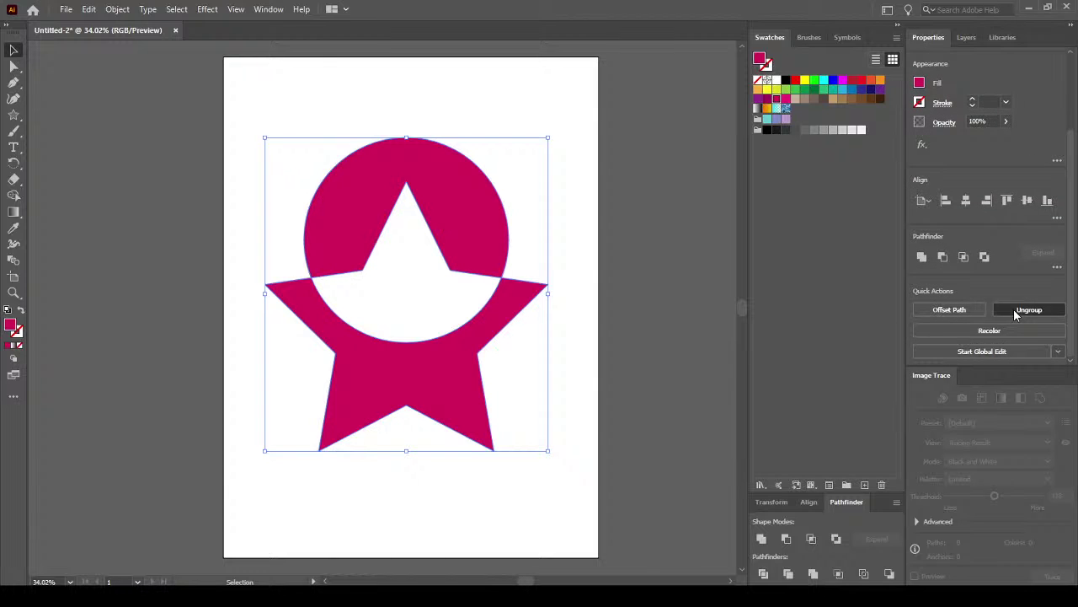
left_click(655, 263)
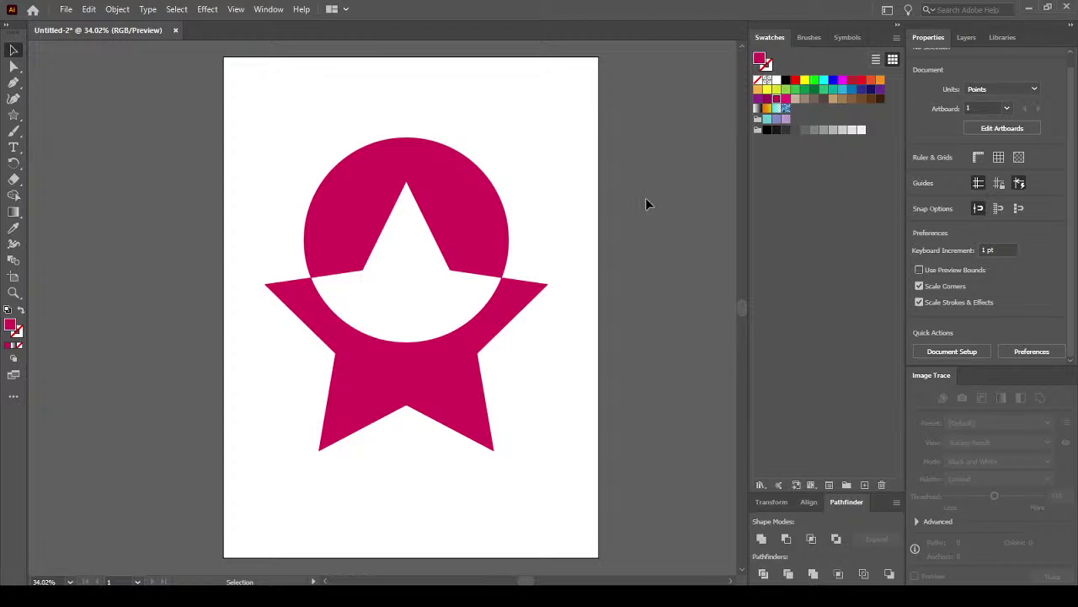
left_click(176, 9)
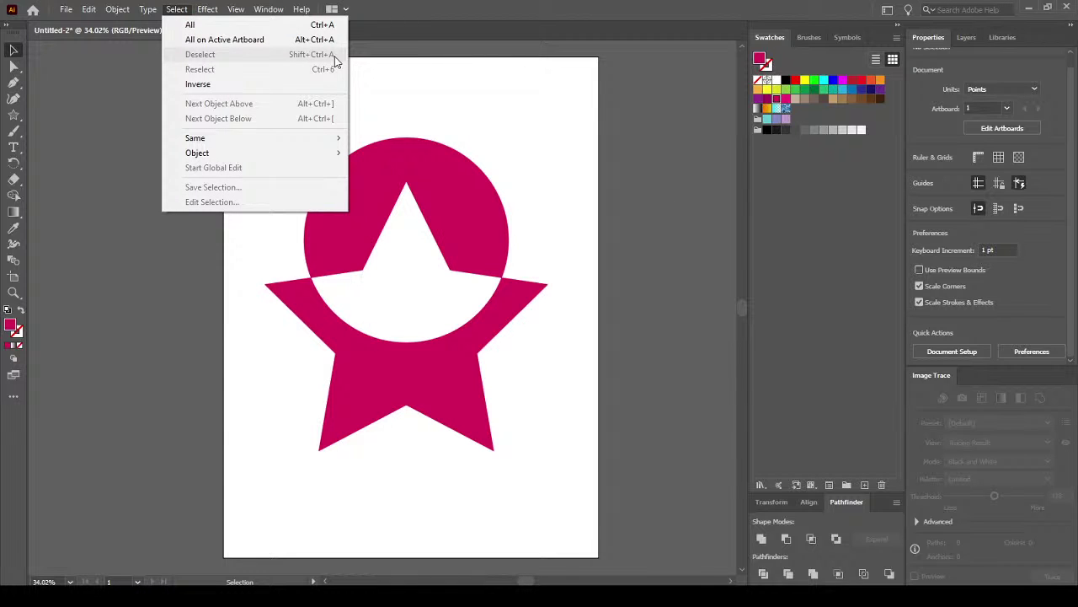
left_click(650, 147)
Rearrange the loose pieces so the notched circle overlaps the underside of the star piece, forming a body with arms and legs.
left_click_drag(457, 212, 462, 179)
left_click_drag(467, 218, 461, 496)
left_click(451, 362)
left_click_drag(450, 354, 453, 246)
left_click_drag(460, 457, 455, 330)
left_click(555, 261)
Unite the two overlapping pieces into a single body shape with the Pathfinder.
left_click_drag(556, 256, 399, 353)
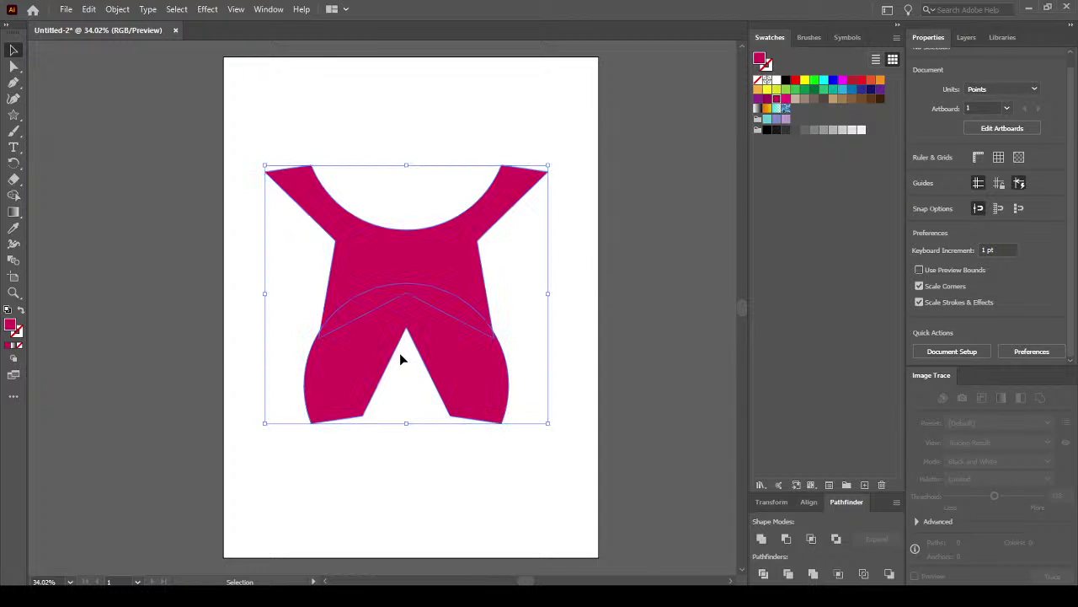
left_click(762, 538)
left_click(401, 495)
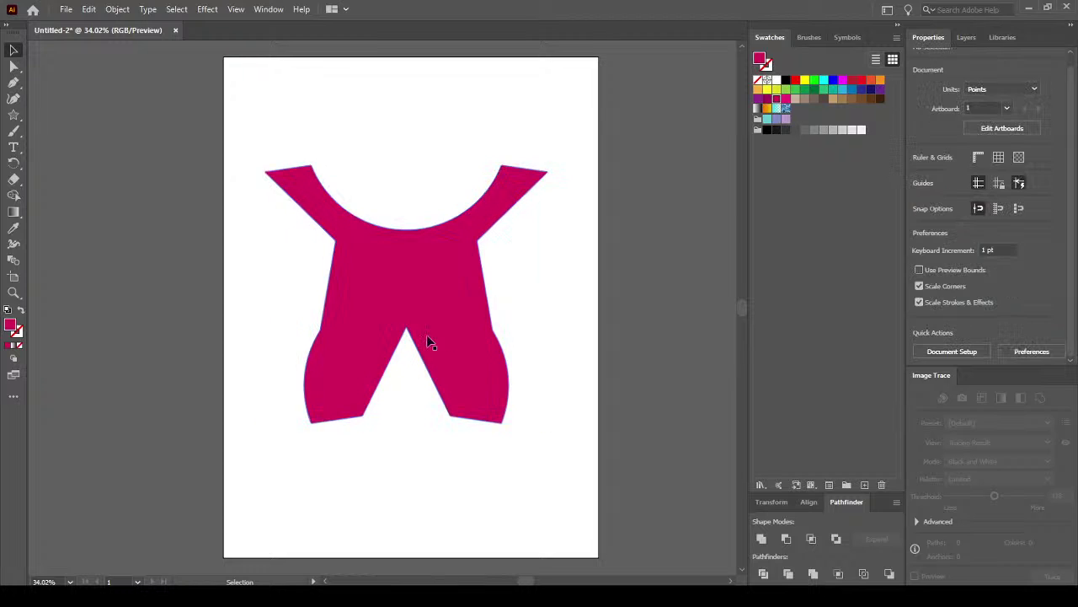
Move the body lower on the artboard and add a circle about 484 pt wide between the arms as a head.
left_click_drag(433, 311, 440, 384)
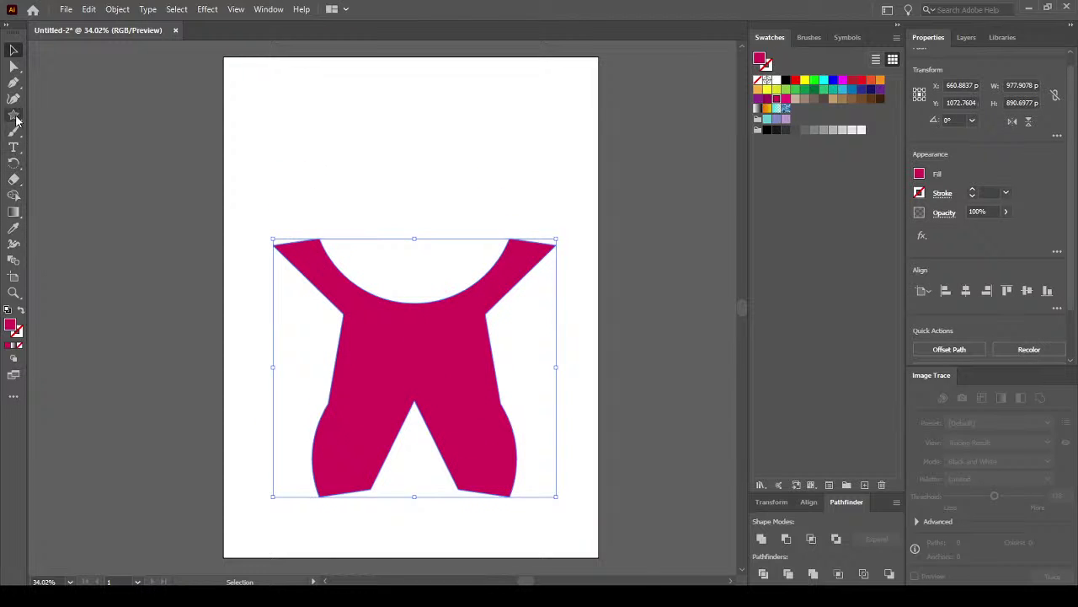
left_click_drag(16, 121, 67, 130)
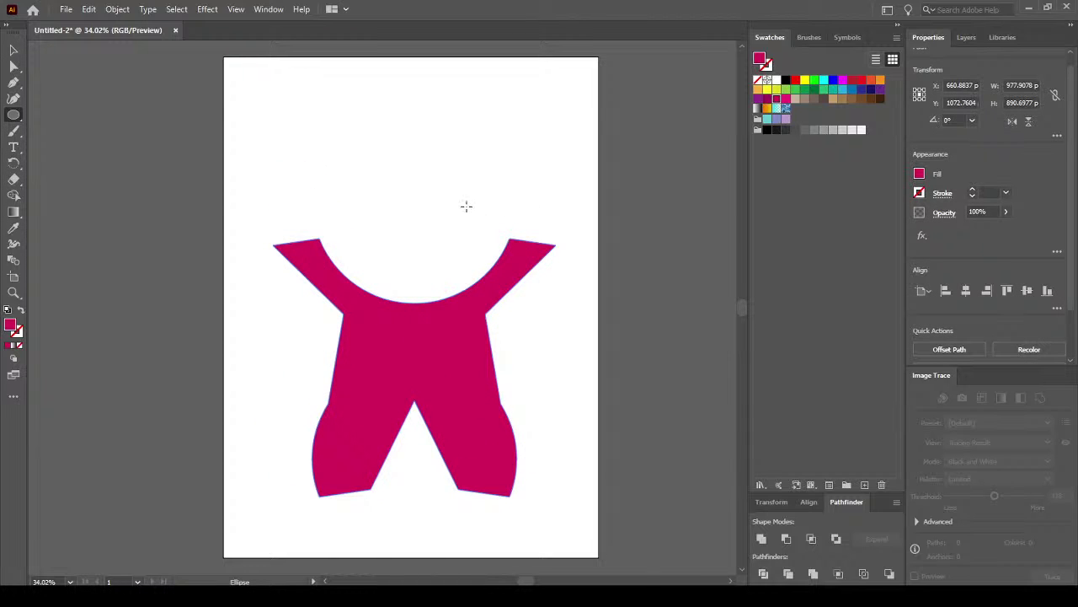
left_click_drag(381, 123, 476, 266)
left_click(13, 50)
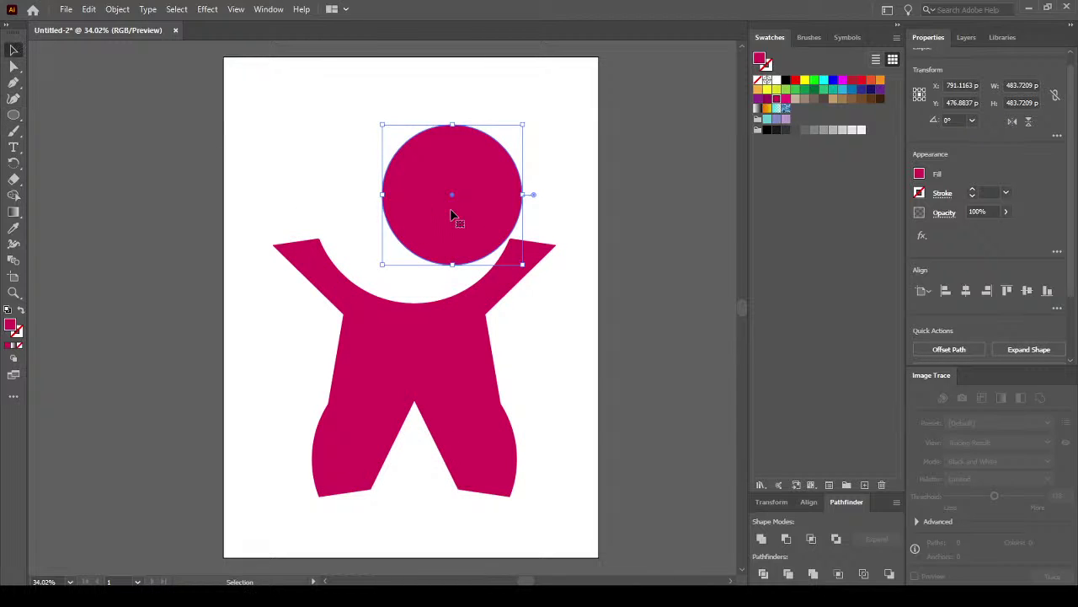
left_click_drag(450, 216, 414, 224)
left_click(622, 393)
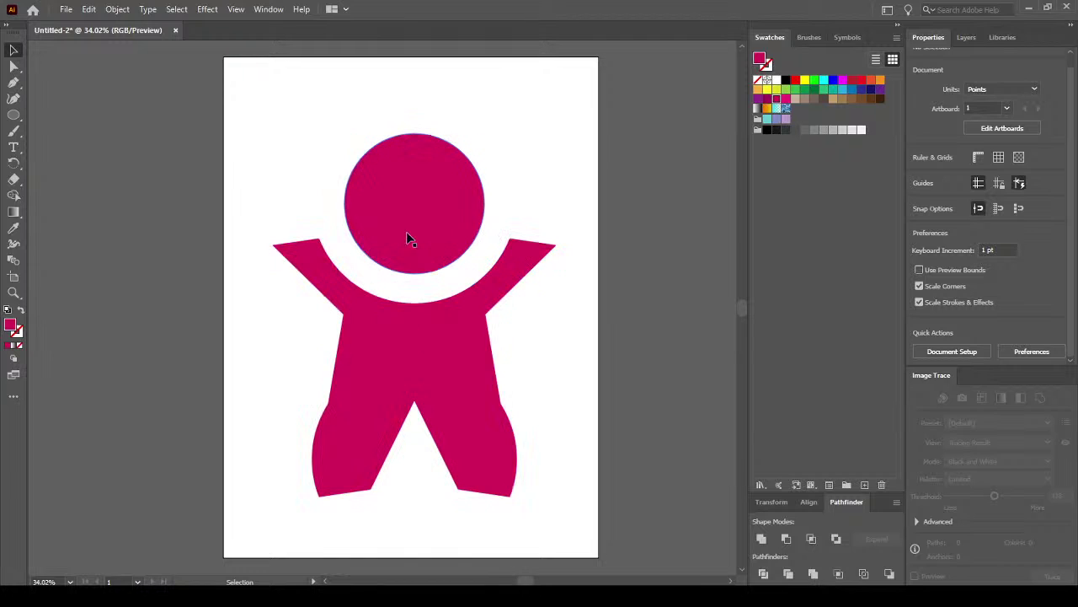
Unite the head circle and the body into one figure with the Pathfinder.
left_click_drag(250, 107, 567, 517)
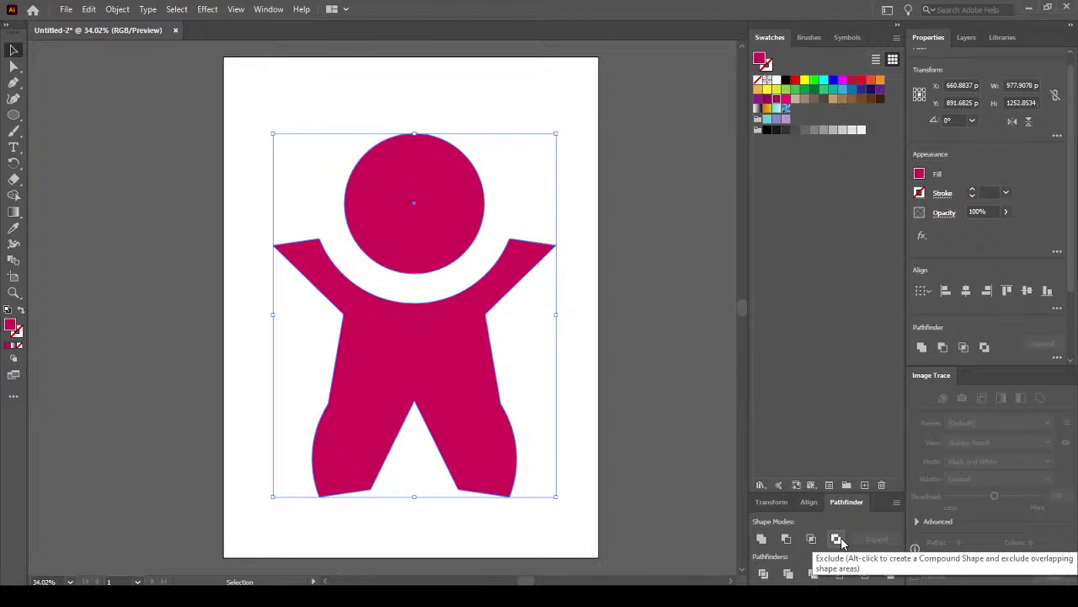
left_click(763, 539)
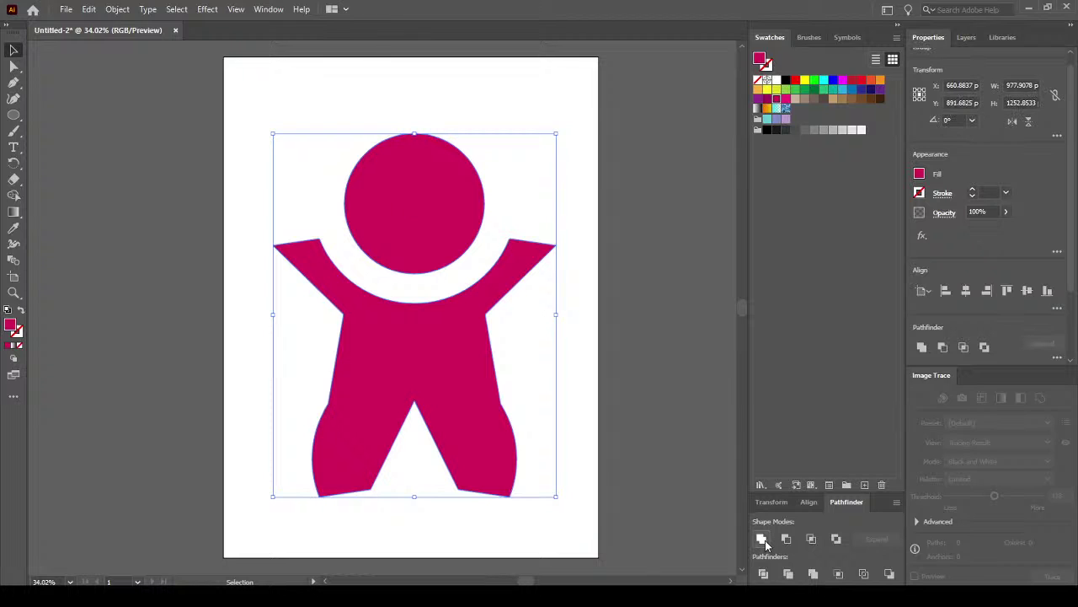
left_click(665, 311)
Reposition the united figure higher on the artboard, checking that head and body move as one.
left_click_drag(458, 311, 391, 287)
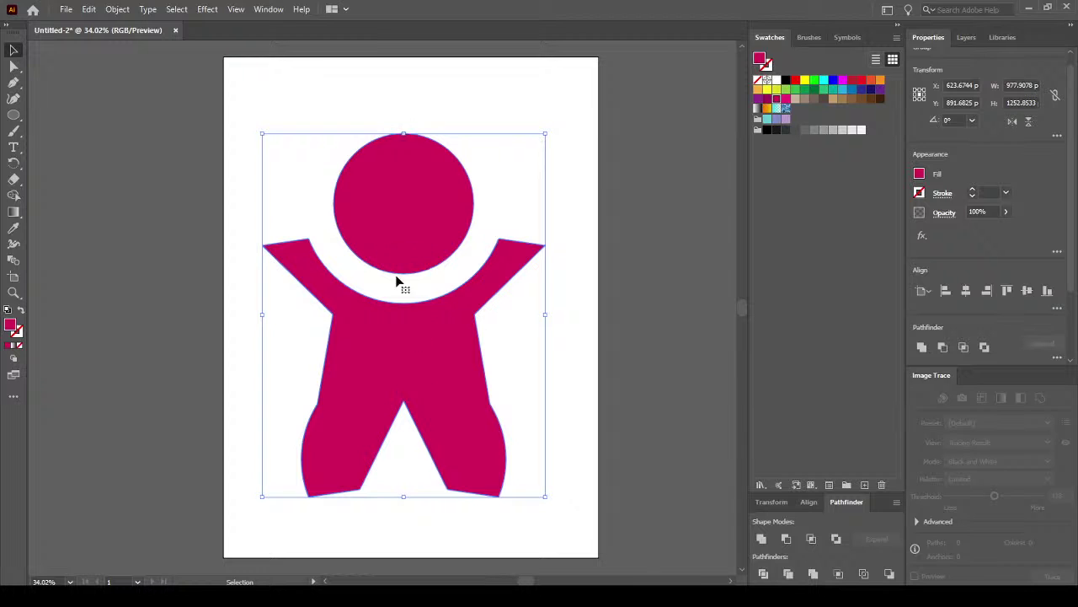
left_click(595, 337)
left_click(465, 318)
left_click_drag(431, 341, 448, 320)
left_click(562, 381)
left_click_drag(447, 368, 445, 354)
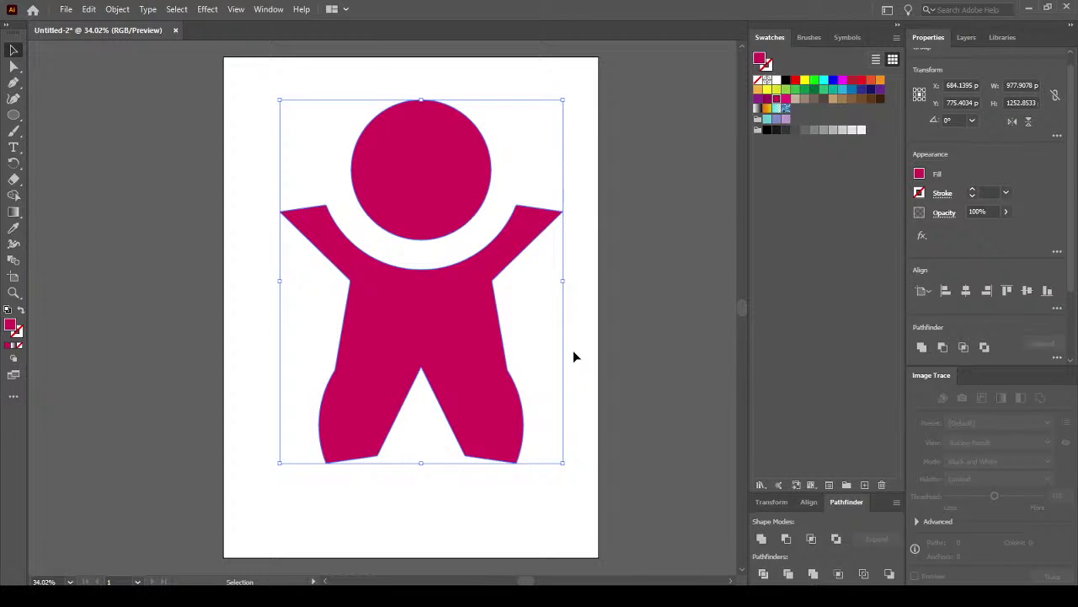
Undo the figure's moves, union, head circle and body shift, and clear the artboard.
key("ctrl+z")
key("ctrl+z")
key("ctrl+z")
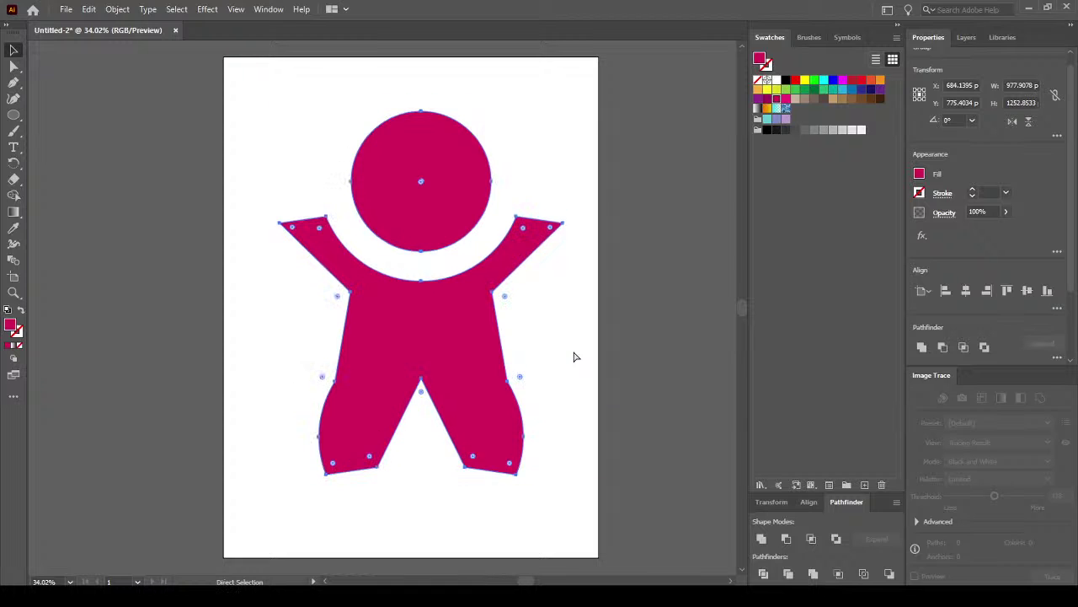
key("ctrl+z")
key("ctrl+z")
key("ctrl+z")
key("ctrl+z")
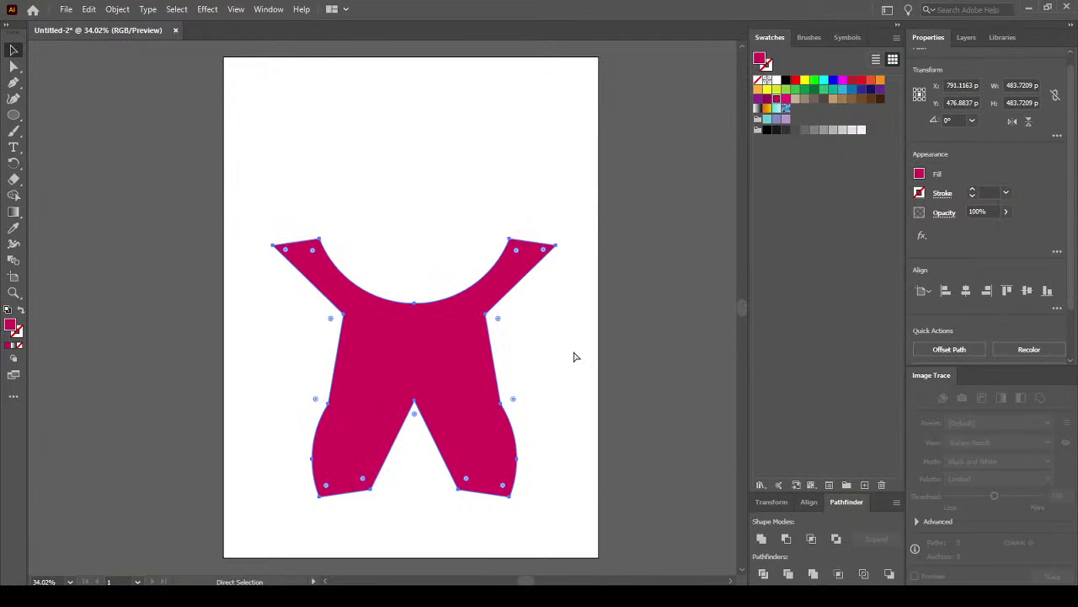
key("ctrl+z")
key("ctrl+z")
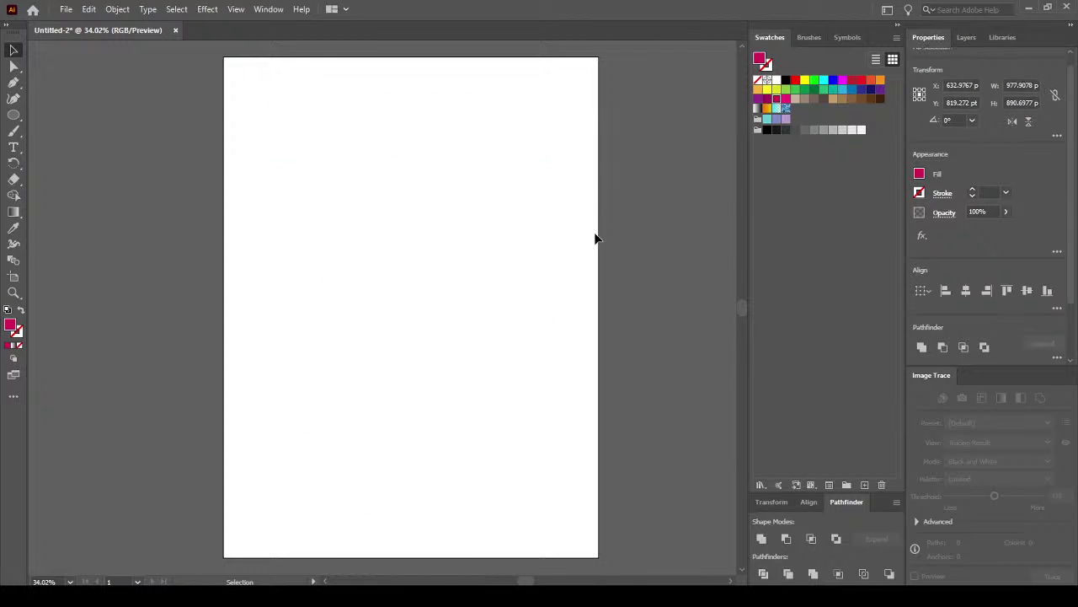
Draw a square about 499 pt wide and rotate it 45° into a diamond in the artboard's upper half.
left_click(14, 117)
left_click(76, 114)
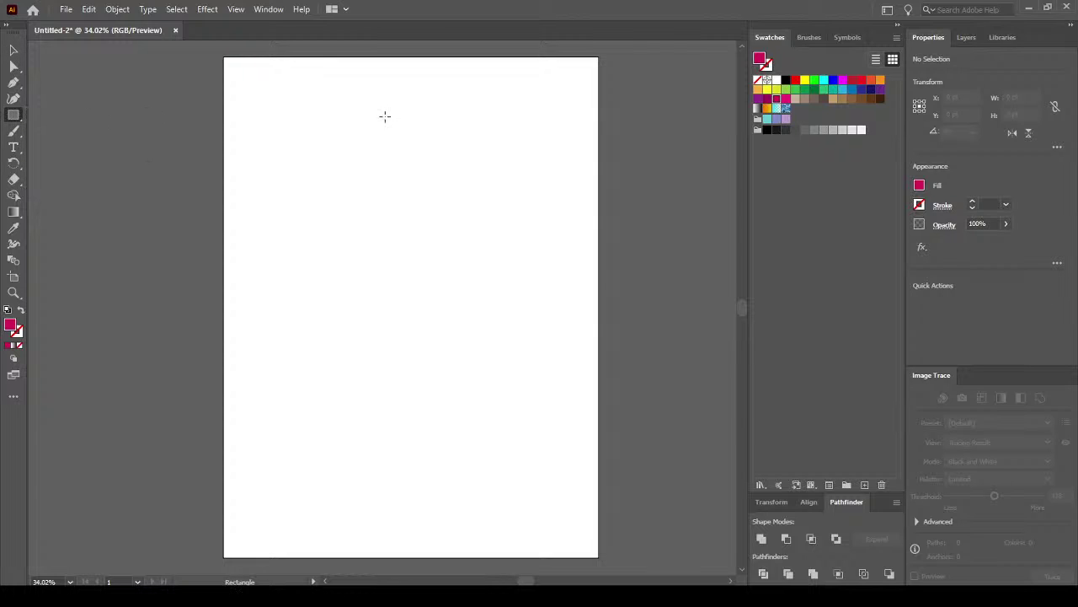
left_click_drag(378, 129, 523, 273)
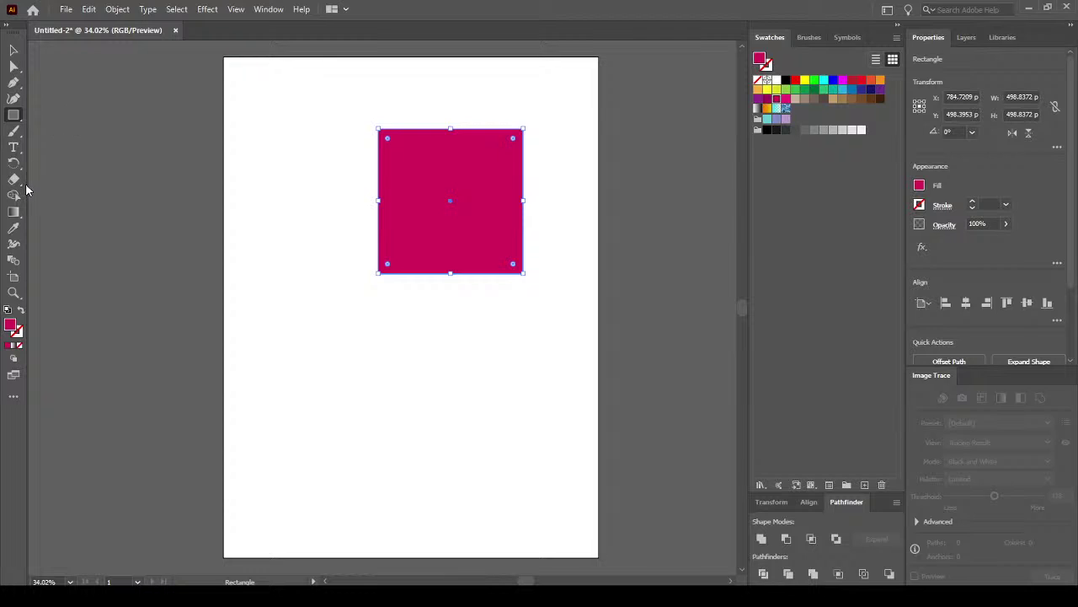
left_click(13, 162)
left_click(541, 297)
left_click(467, 208)
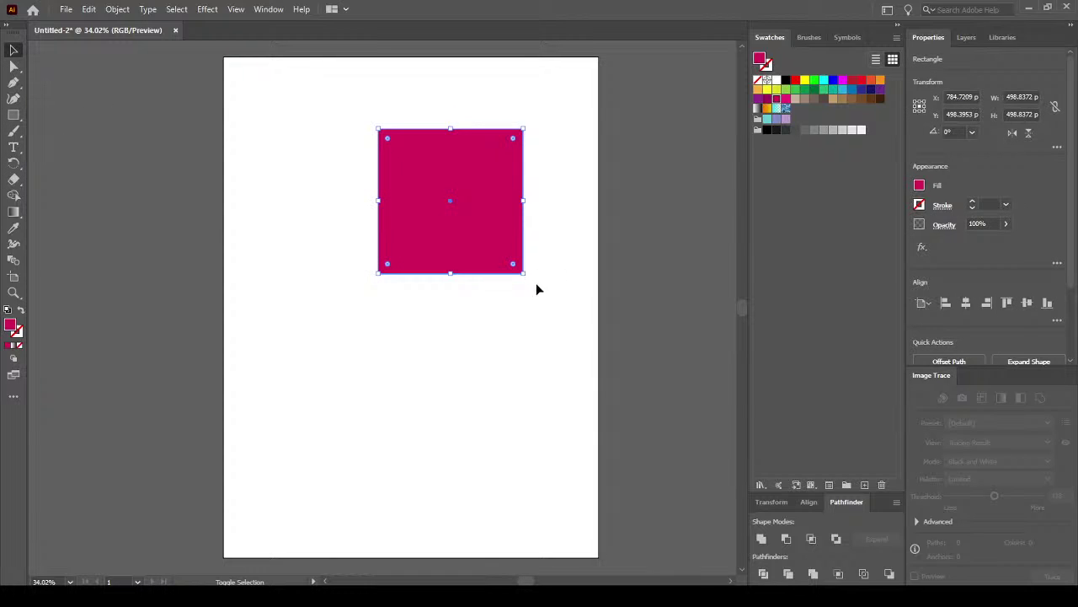
left_click_drag(528, 280, 417, 260)
Draw a rectangle about 1105 by 846 pt over the diamond's lower half and fill it light green.
left_click(13, 116)
left_click_drag(560, 464, 240, 218)
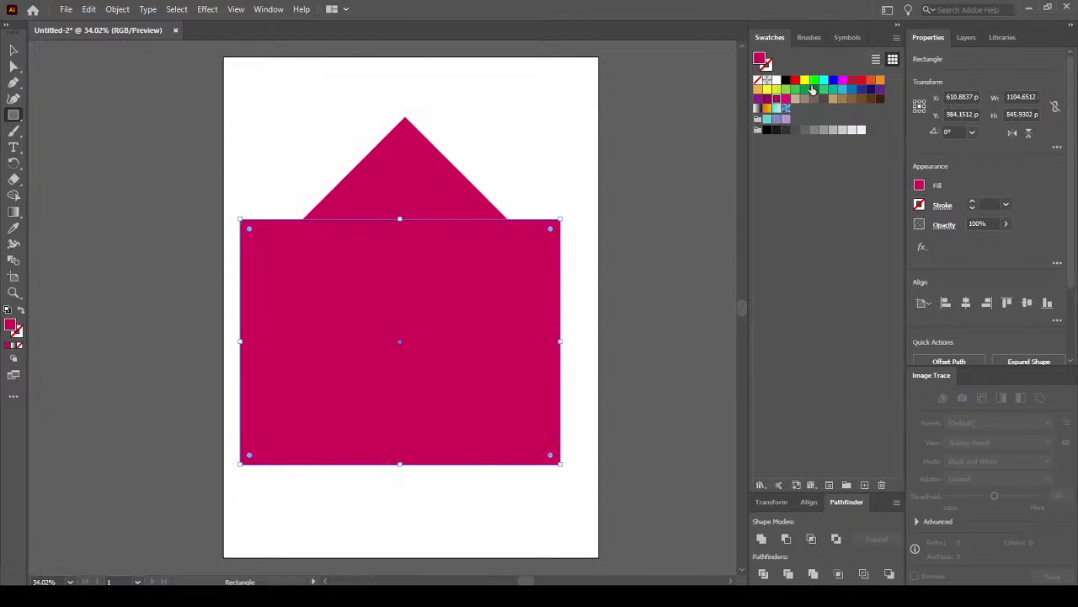
left_click(783, 91)
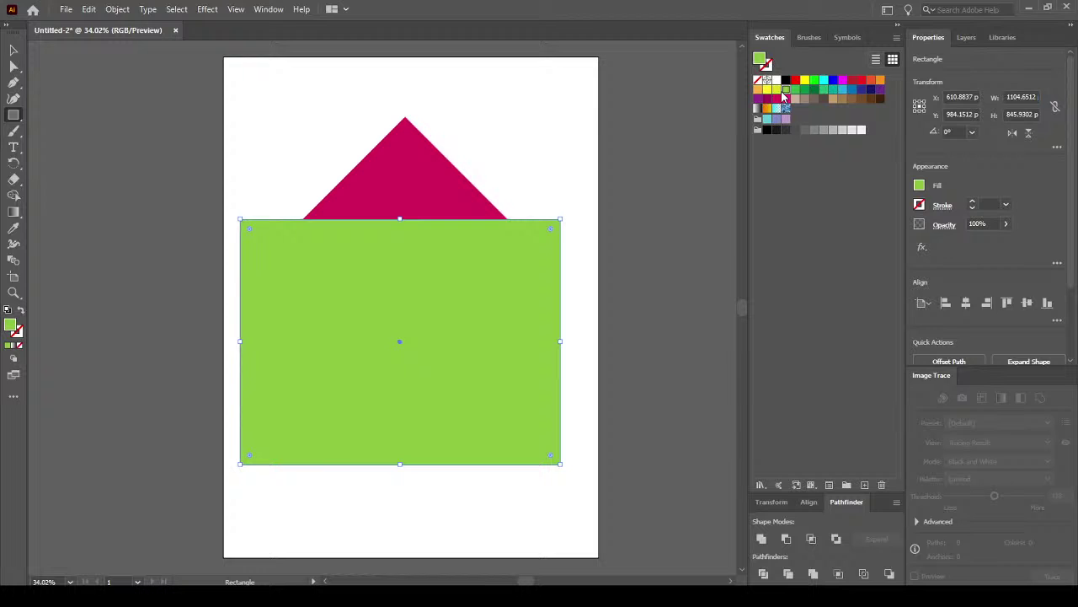
Subtract the green rectangle from the diamond with Minus Front and move the remaining triangle up.
left_click(13, 49)
left_click(337, 122)
key("ctrl+a")
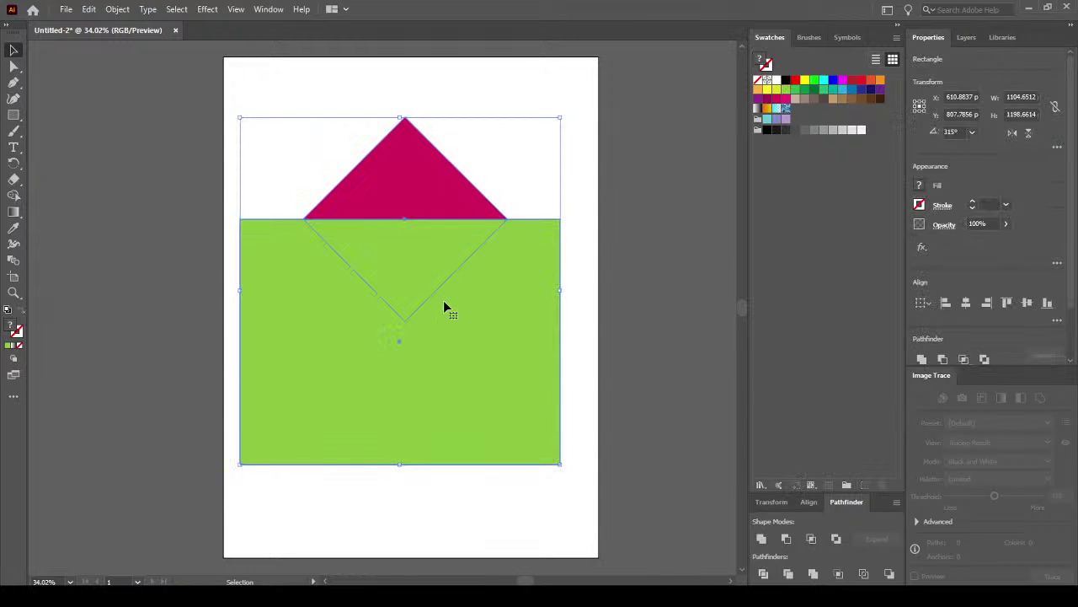
left_click(787, 540)
left_click_drag(426, 216, 410, 174)
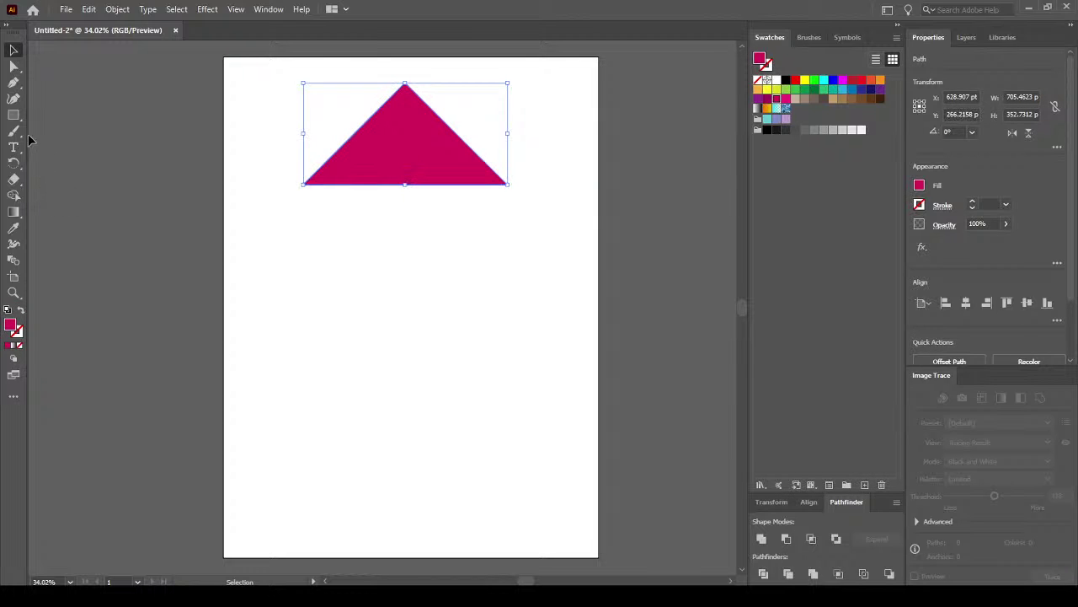
Draw a rectangle about 284 by 677 pt, fill it green, and centre it under the triangle, overlapping its base.
left_click(14, 115)
mouse_move(337, 235)
left_mouse_down()
mouse_move(411, 305)
mouse_move(439, 452)
mouse_move(420, 444)
mouse_move(420, 430)
left_mouse_up()
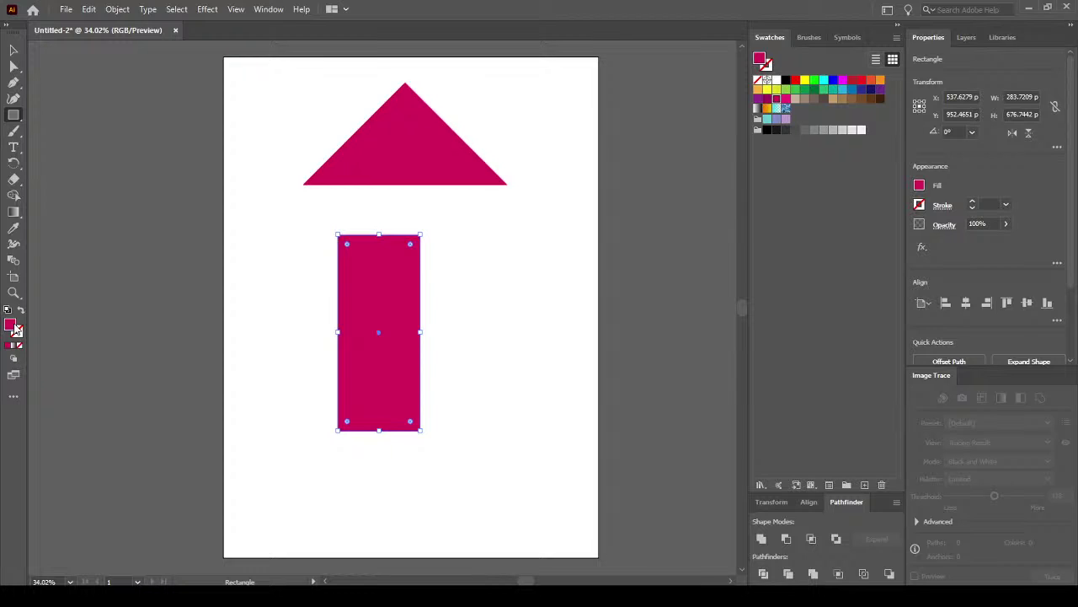
left_click(824, 89)
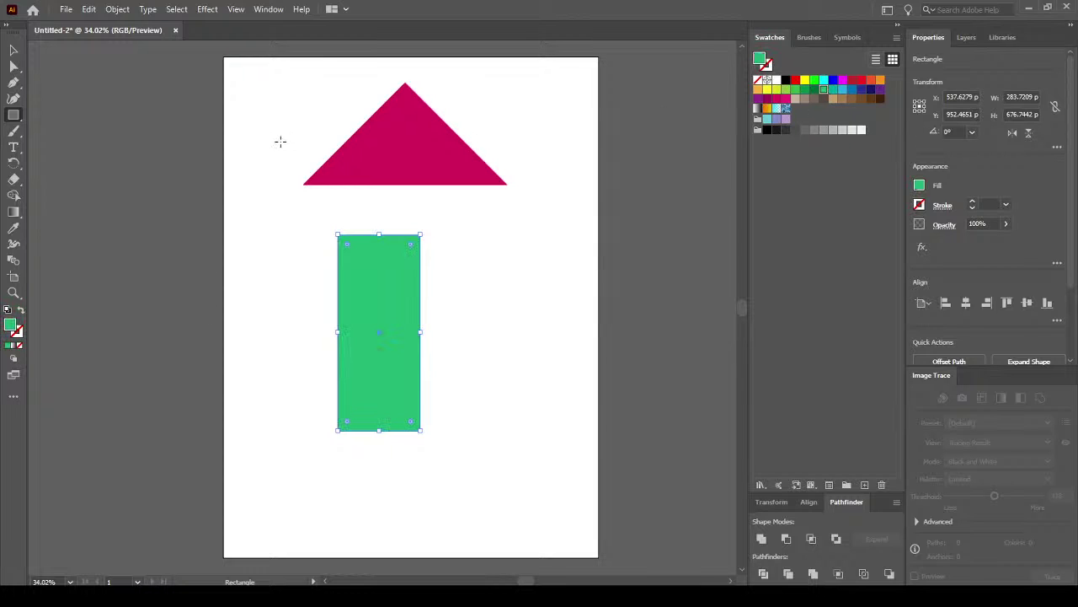
left_click(15, 52)
mouse_move(390, 341)
left_mouse_down()
mouse_move(416, 253)
mouse_move(402, 345)
mouse_move(390, 326)
left_mouse_up()
Combine the triangle and rectangle into a united compound shape and shift the arrow slightly down and left.
key("ctrl+a")
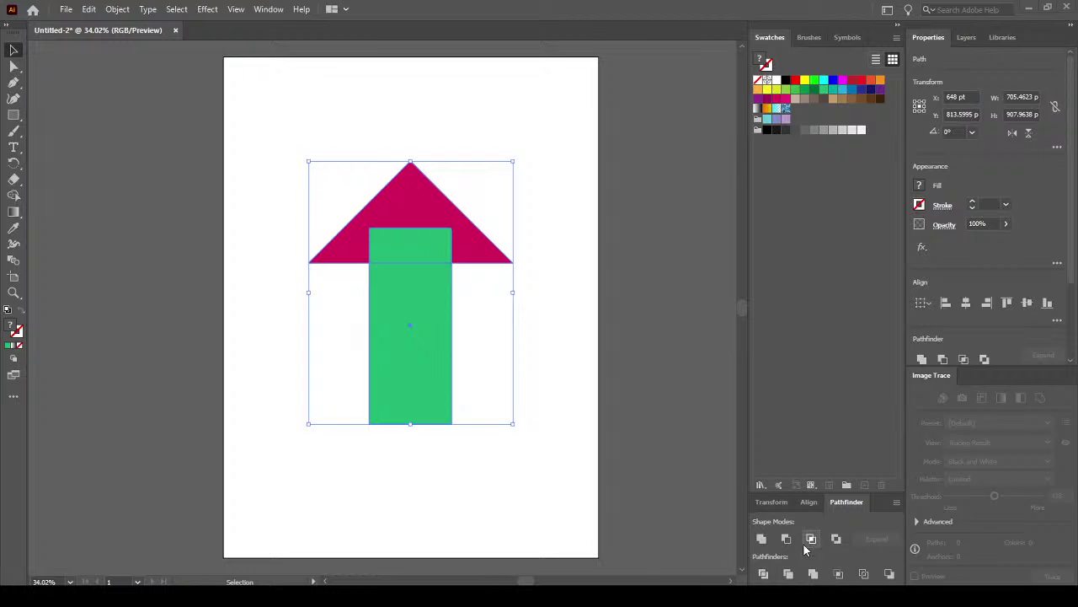
left_click(761, 540)
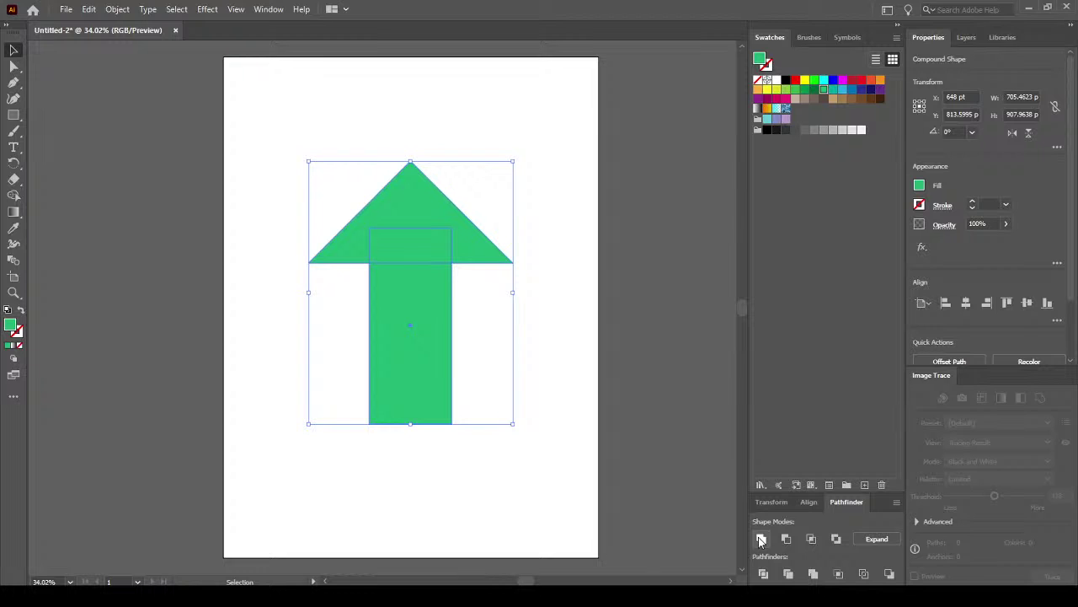
left_click(464, 329)
left_click(421, 300)
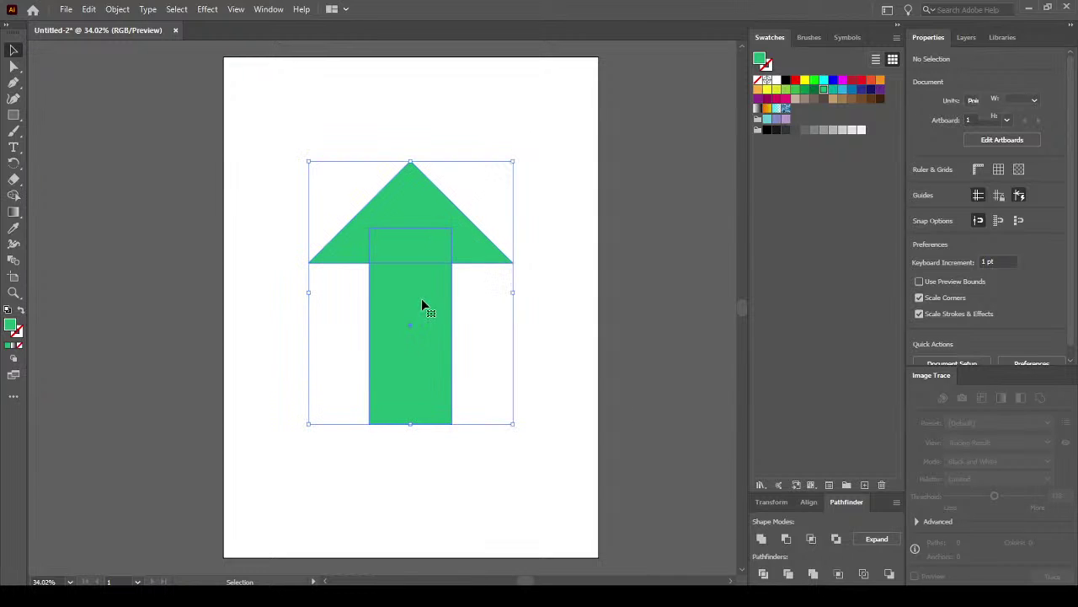
left_click_drag(409, 305, 389, 330)
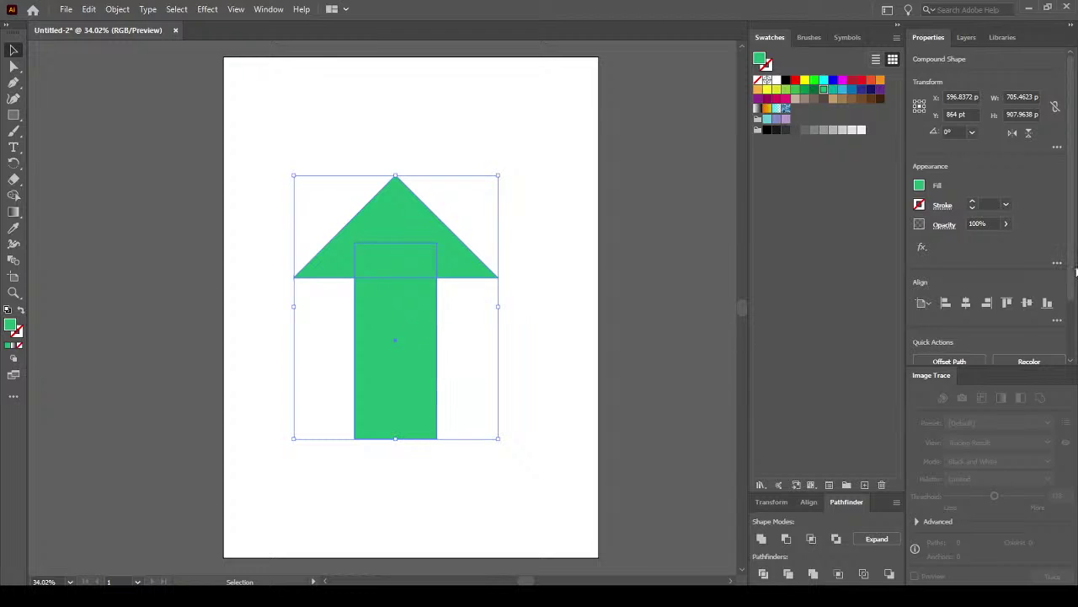
Examine the quick actions available for the compound arrow shape.
scroll(1071, 335, "down", 2)
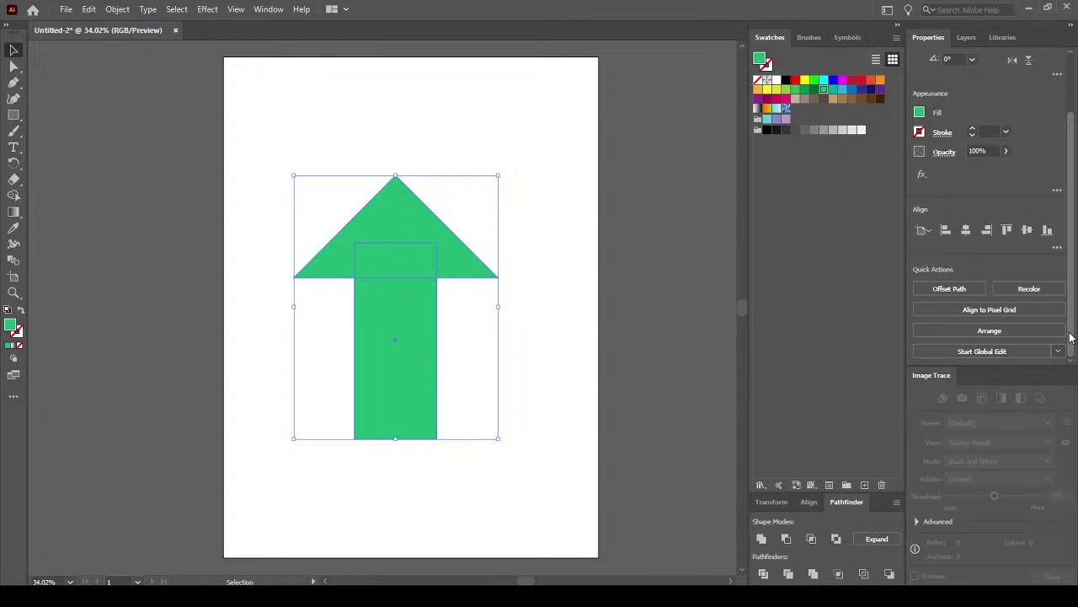
left_click(457, 131)
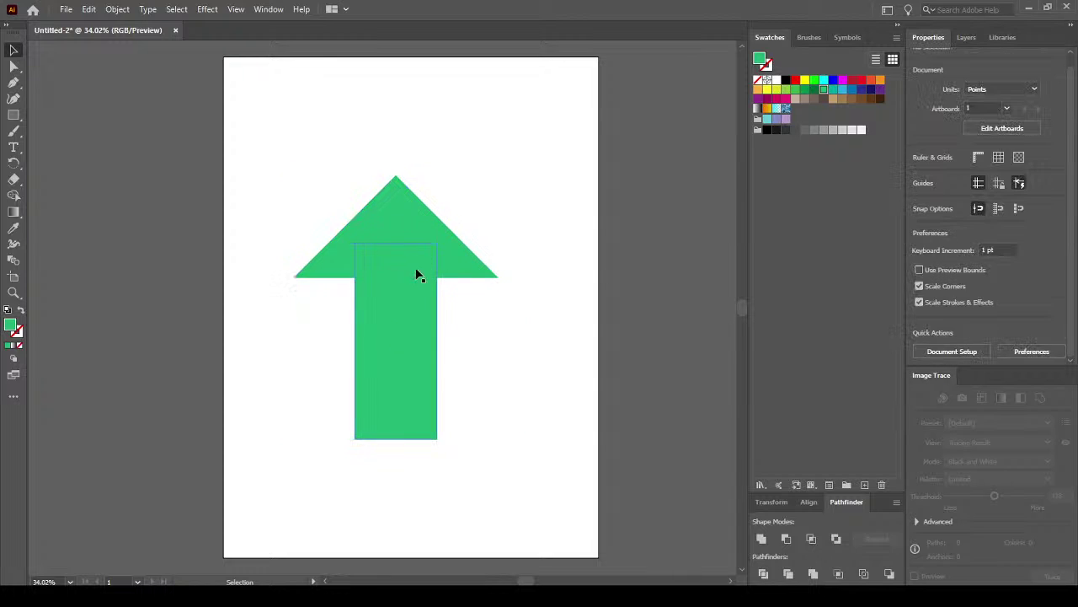
left_click(392, 244)
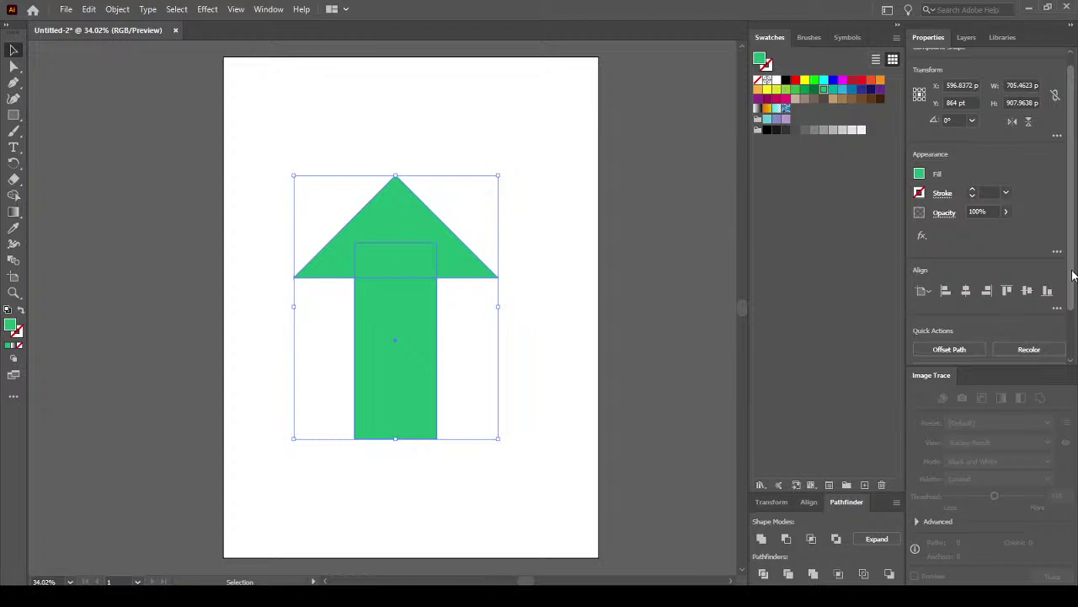
scroll(1072, 275, "down", 2)
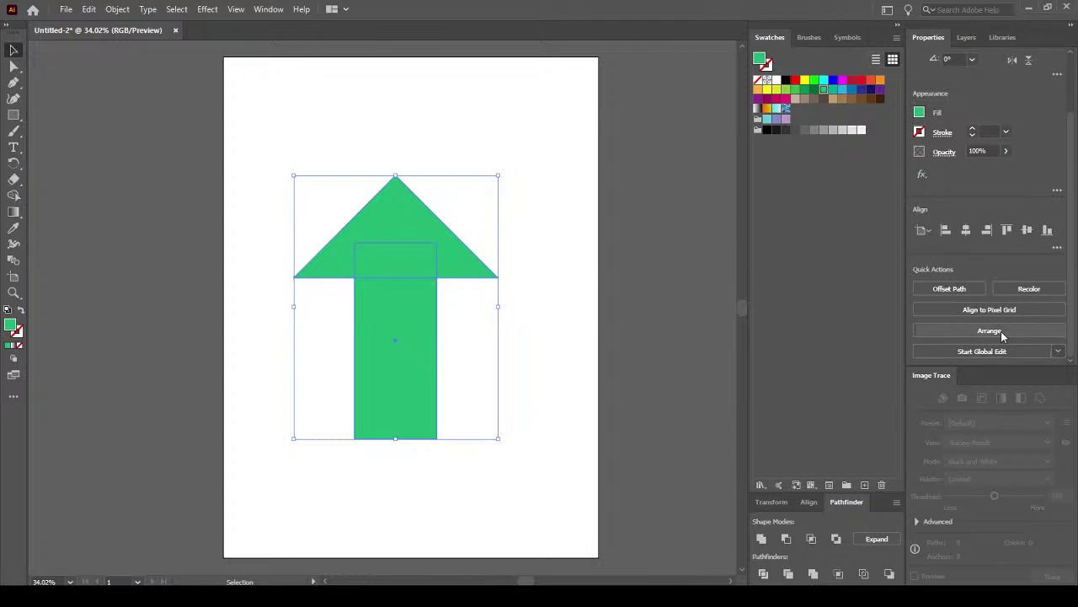
left_click(88, 9)
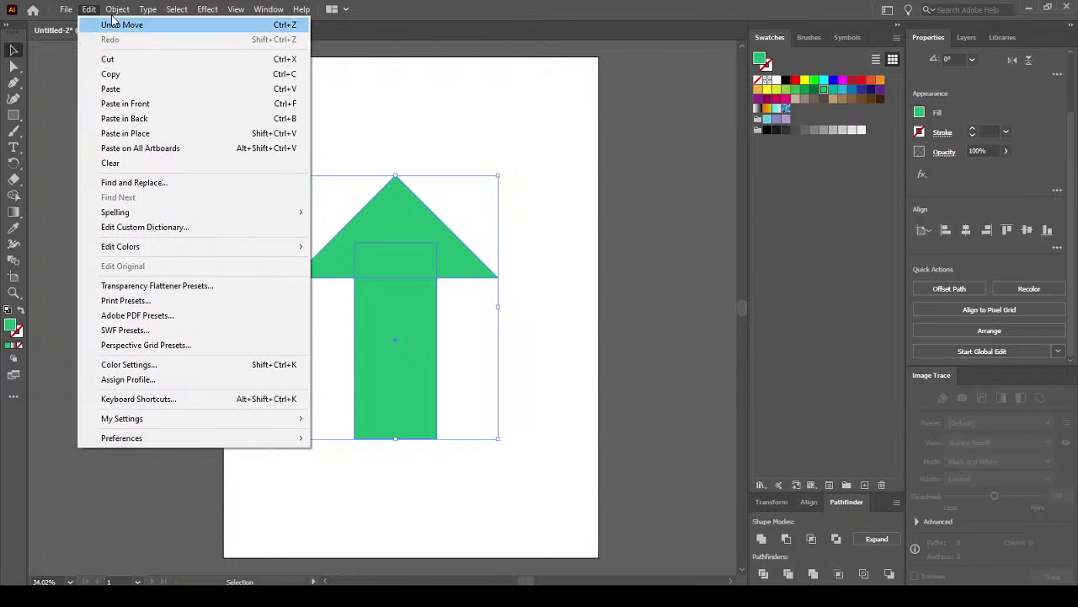
mouse_move(118, 12)
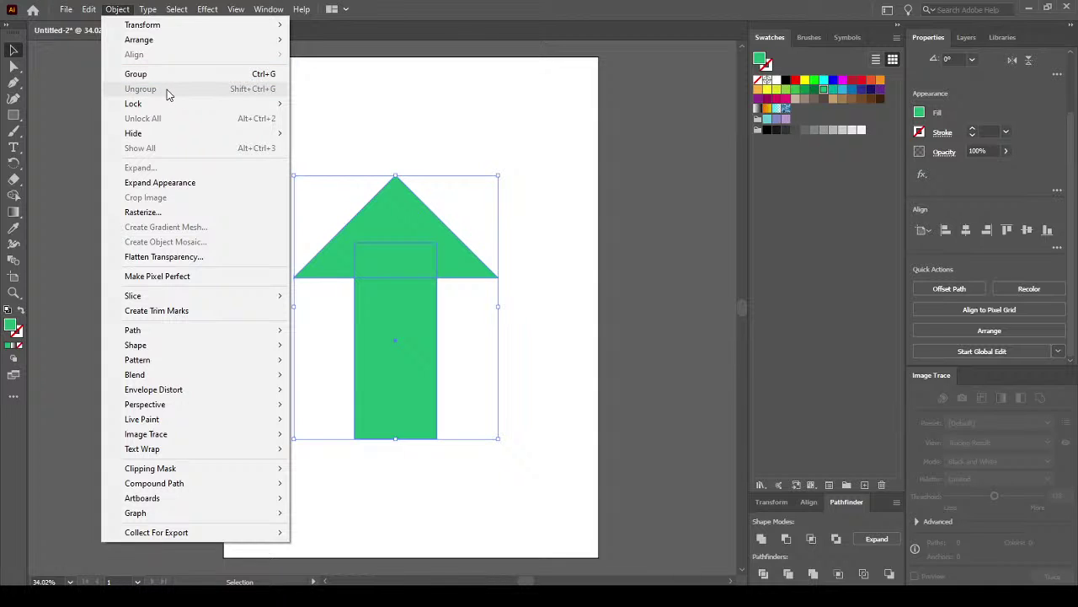
left_click(431, 99)
Move the arrow up and right to the artboard's horizontal centre and shift its rectangle component up about 7 pt.
mouse_move(414, 225)
left_mouse_down()
mouse_move(432, 240)
mouse_move(427, 208)
left_mouse_up()
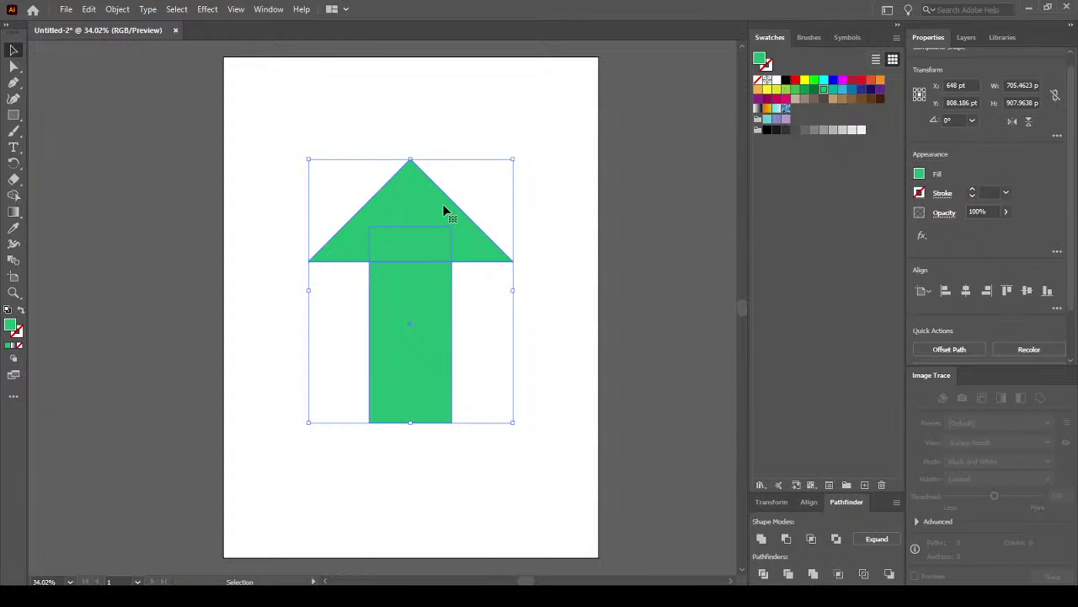
left_click(15, 67)
left_click(409, 301)
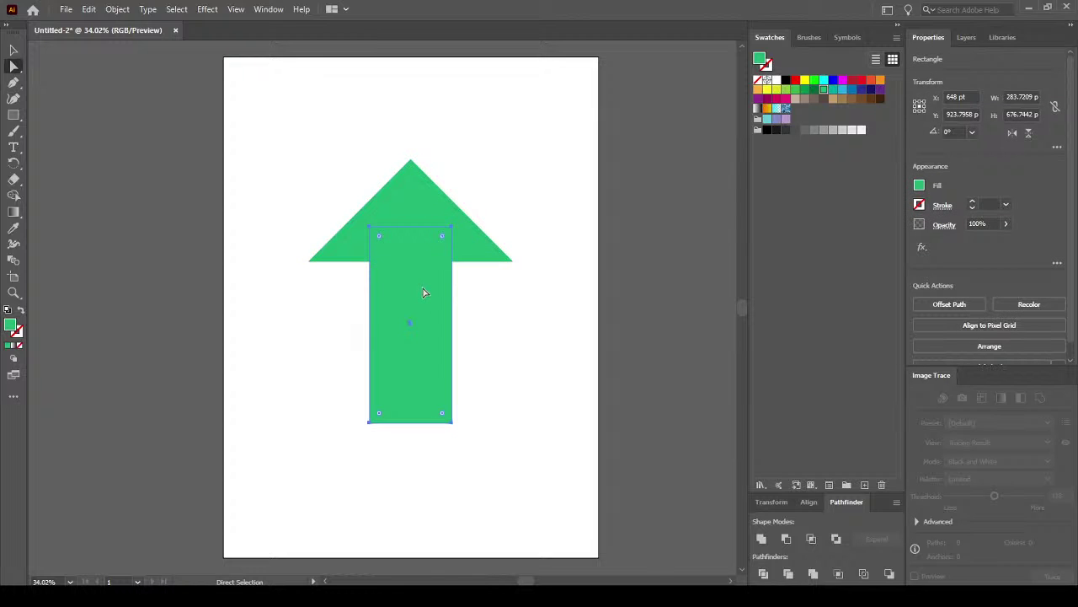
left_click_drag(423, 285, 421, 306)
left_click(20, 51)
left_click(304, 163)
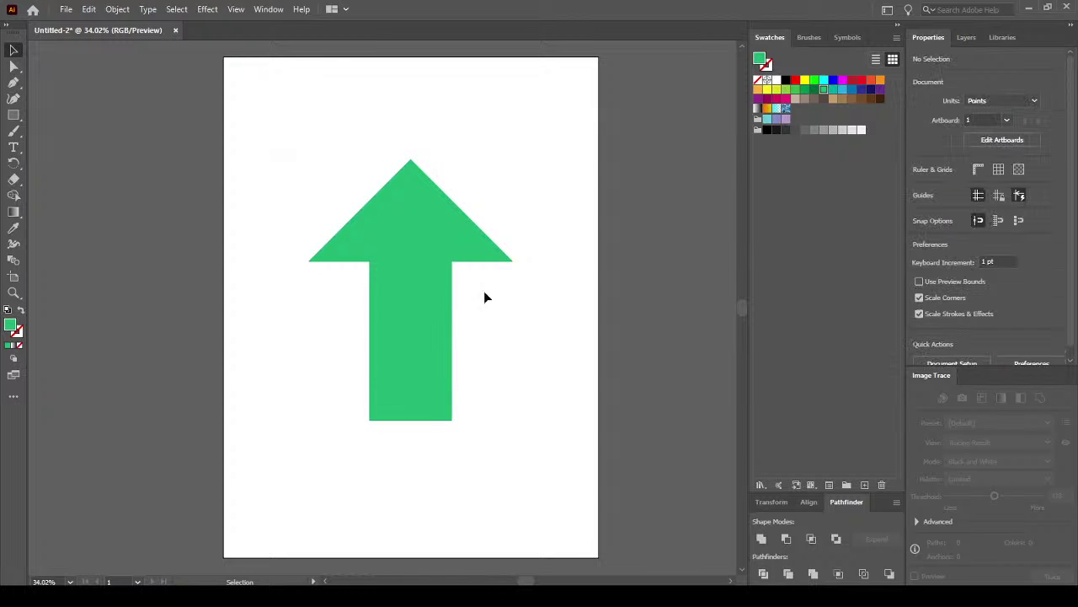
Delete the rectangle component from the compound arrow and move the remaining triangle to the artboard's upper-right edge.
left_click_drag(279, 130, 558, 362)
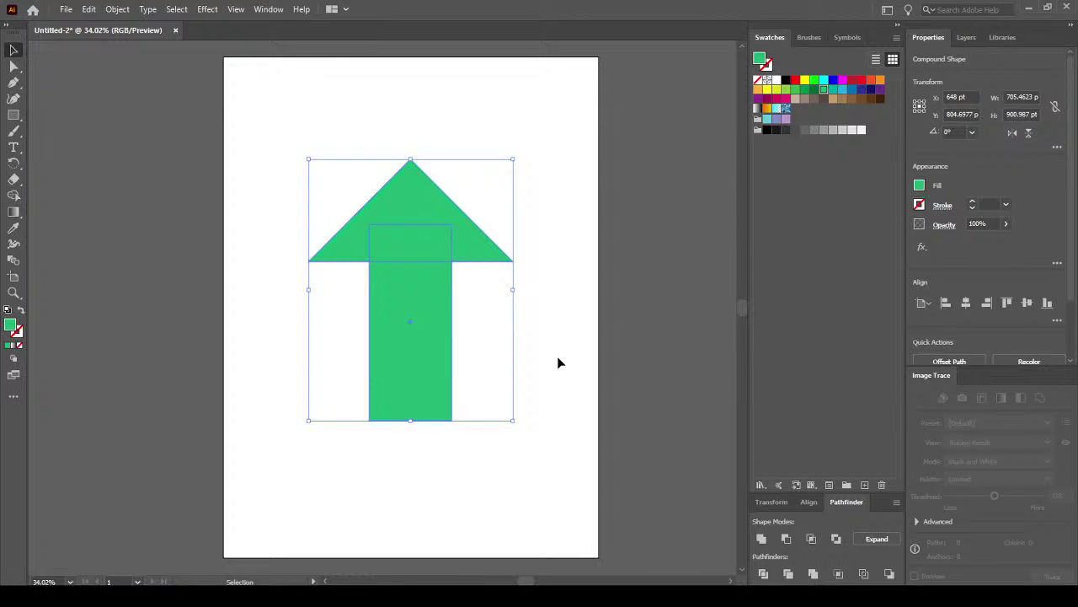
left_click(14, 65)
left_click(400, 357)
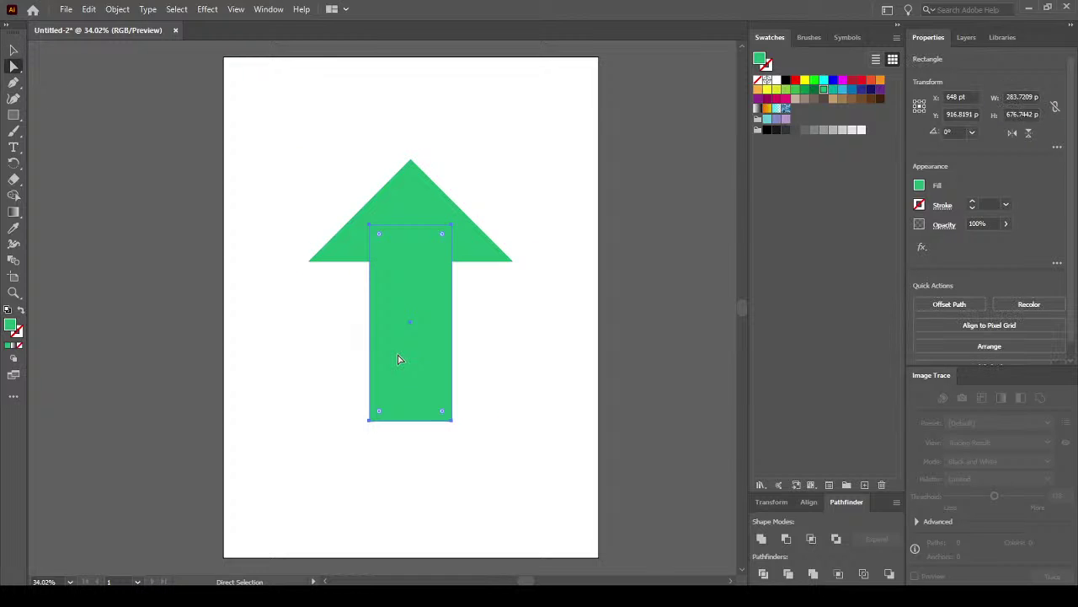
key("Delete")
left_click(14, 49)
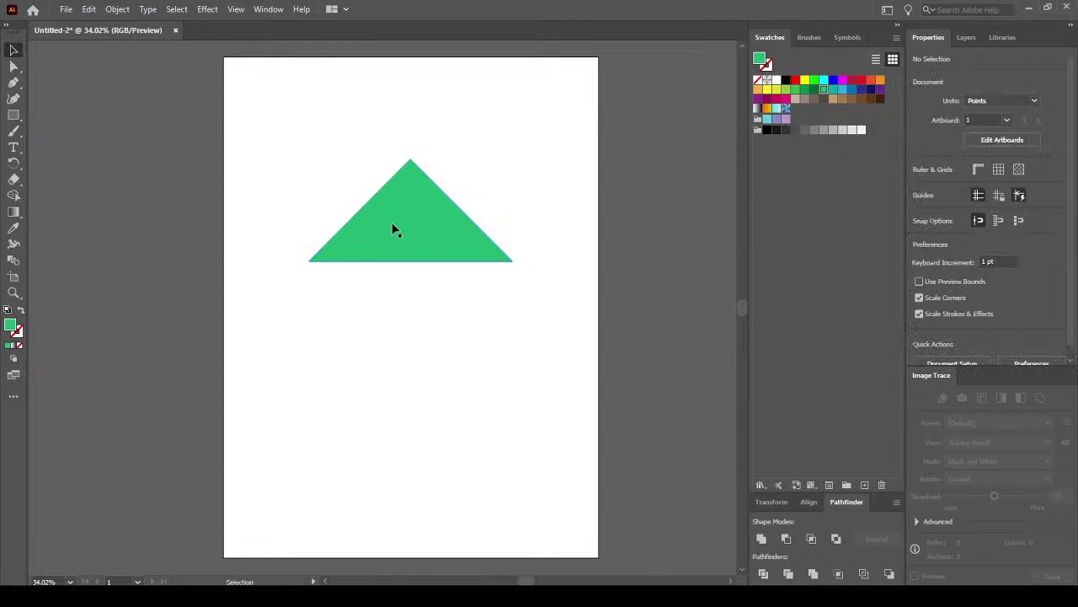
left_click_drag(422, 237, 588, 174)
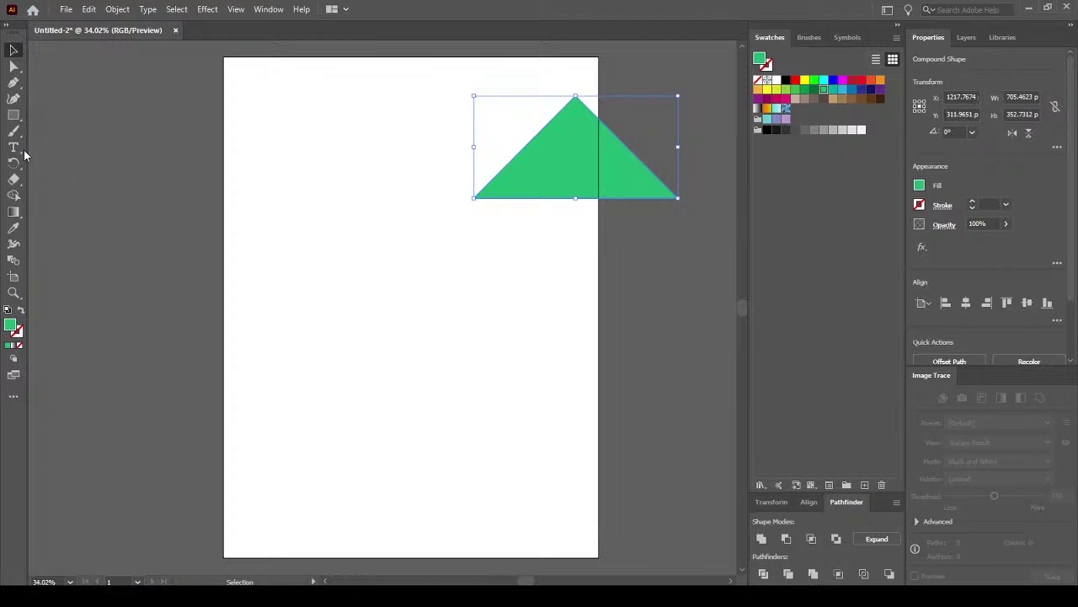
Draw a circle about 791 pt across, fill it orange, and move it up and left beside the green triangle.
left_click(12, 117)
left_click(68, 126)
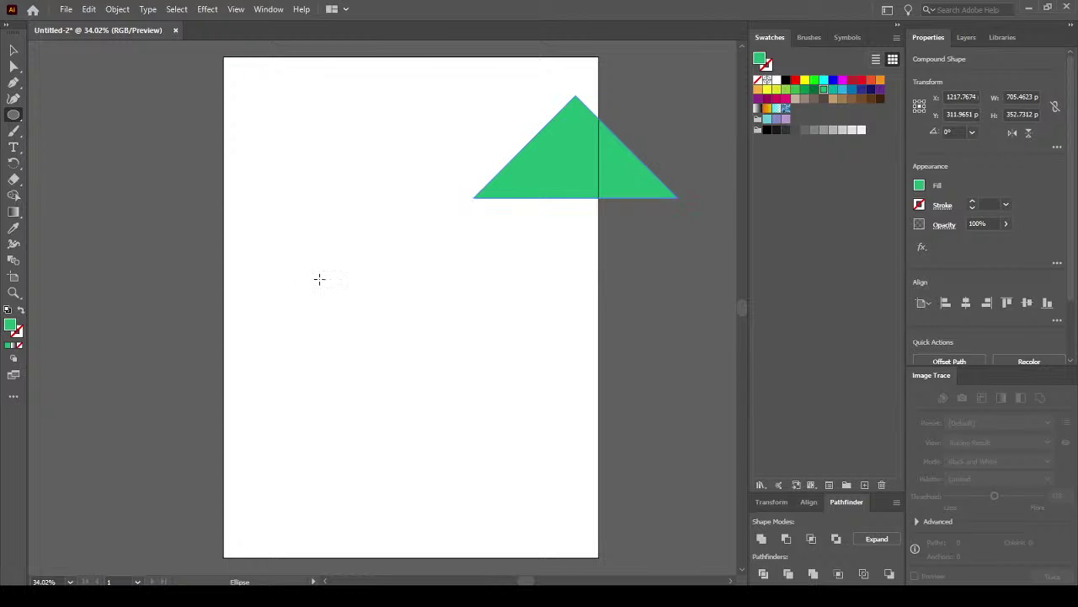
left_click_drag(308, 255, 522, 487)
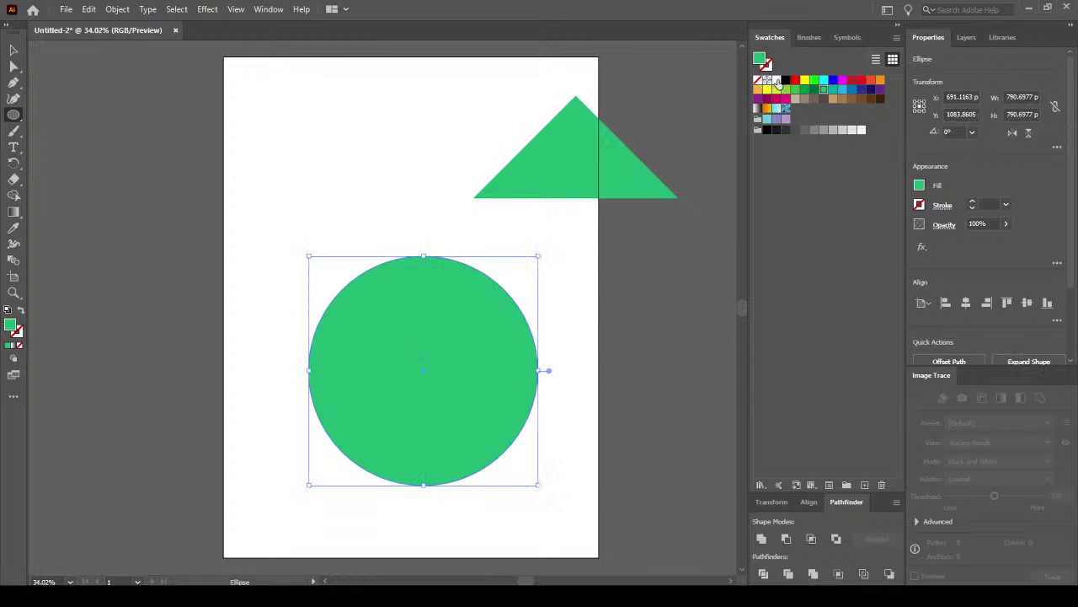
left_click(757, 89)
left_click(14, 50)
left_click_drag(478, 401, 422, 328)
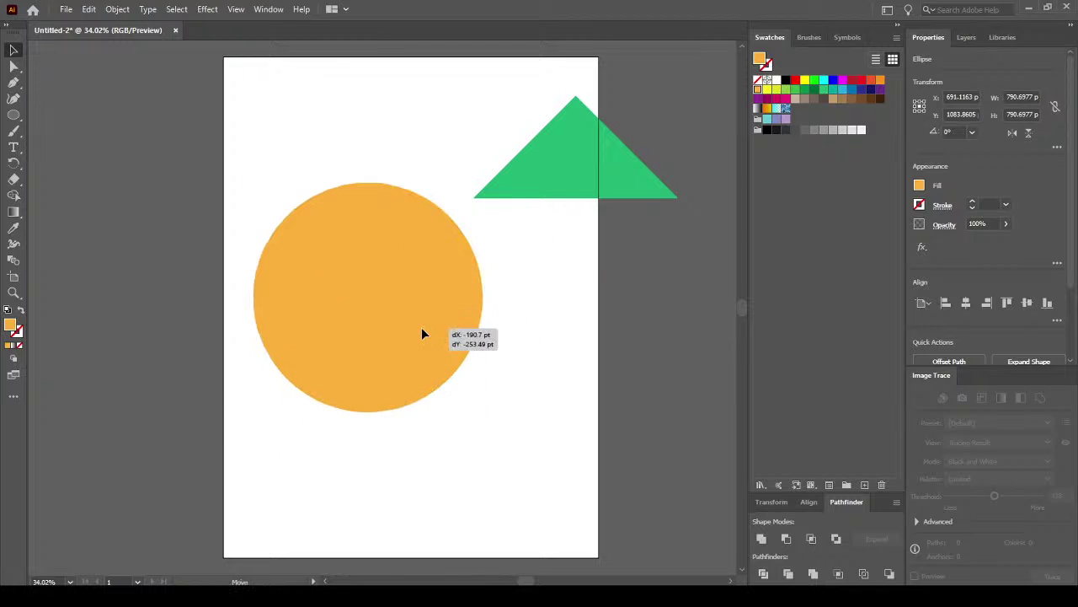
Rotate the green triangle to 90° and place it over the circle's right side with its tip pointing inward.
left_click(573, 164)
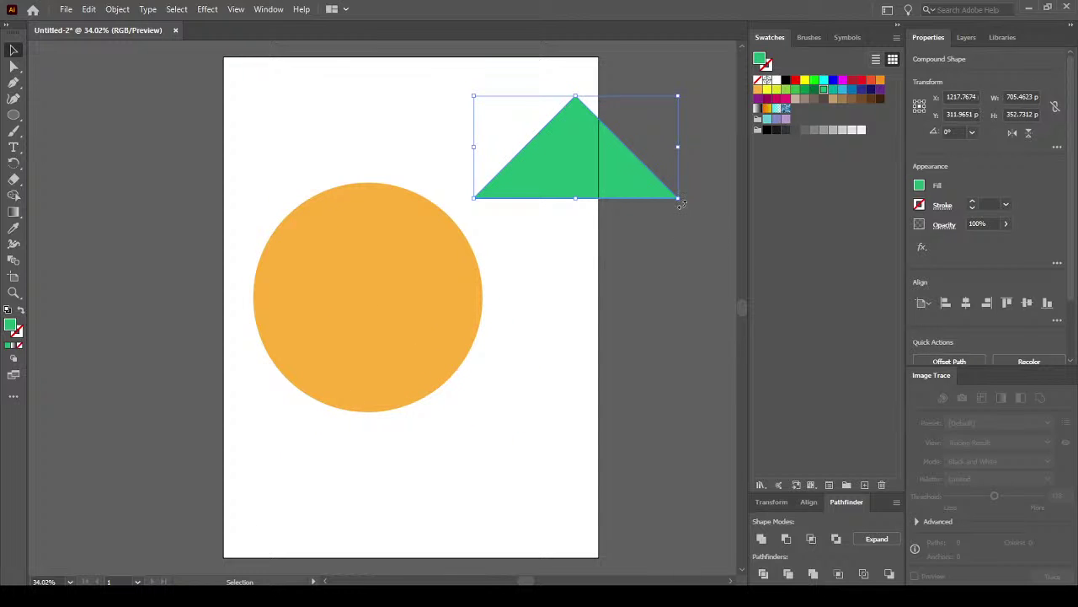
left_click_drag(681, 203, 630, 51)
left_click_drag(589, 154, 462, 300)
Bring the green triangle in front of the orange circle and shift it slightly left.
right_click(494, 347)
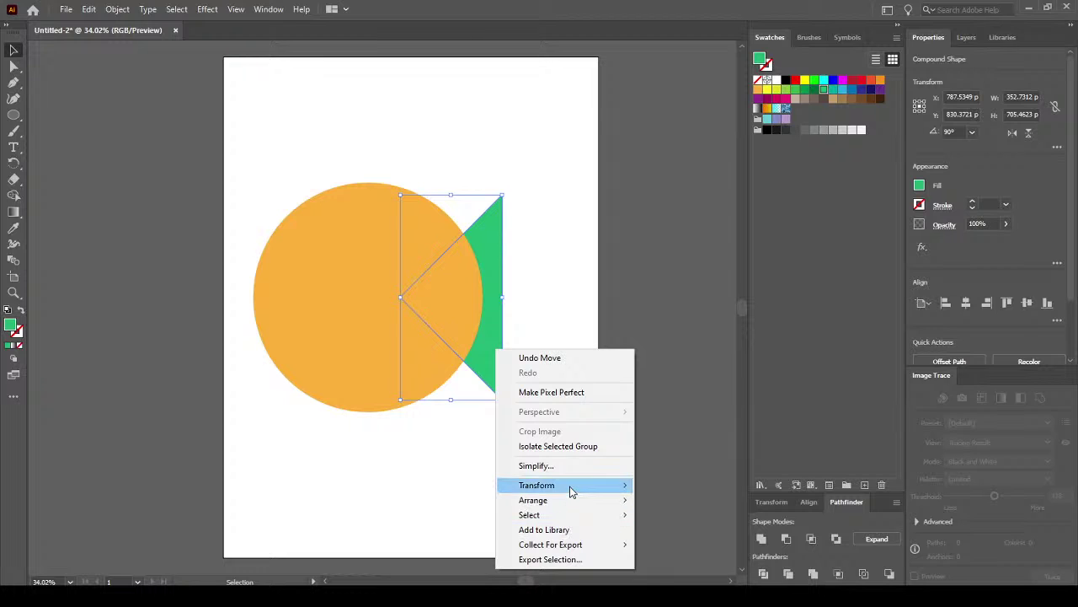
mouse_move(617, 489)
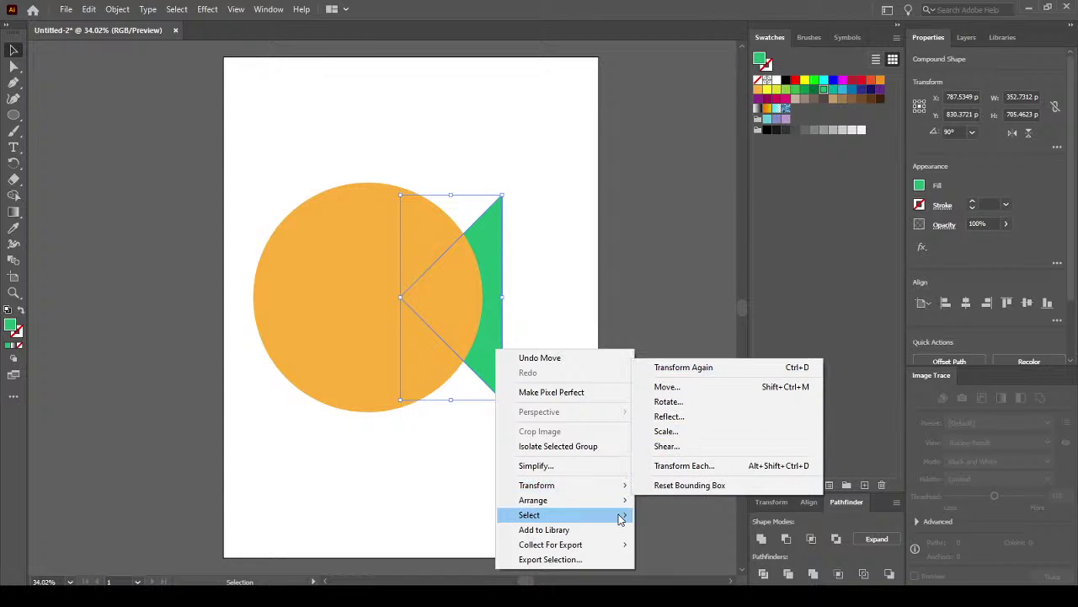
left_click(678, 500)
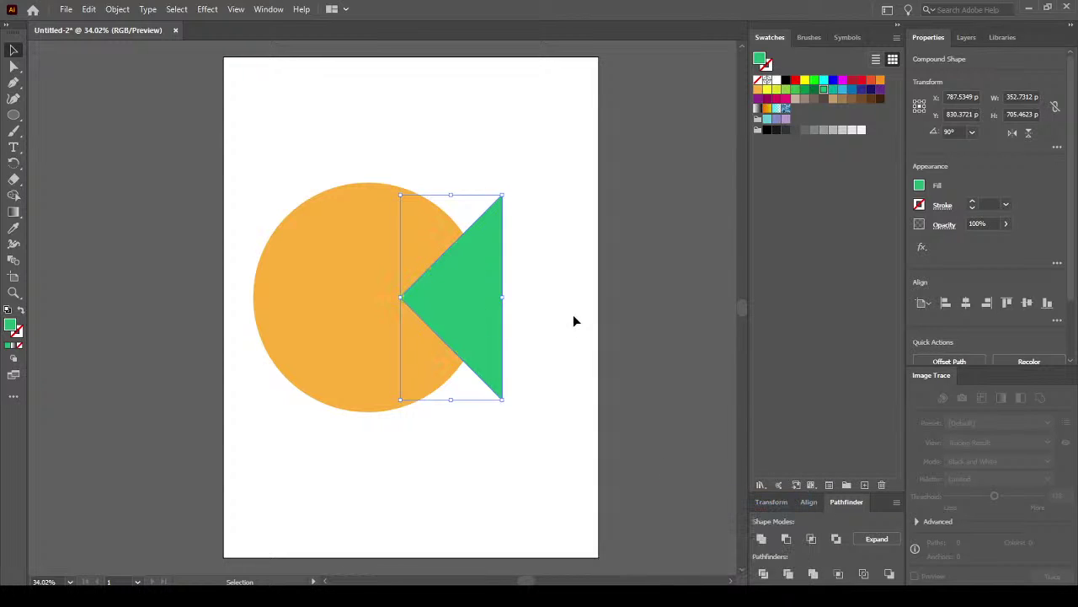
left_click(572, 314)
mouse_move(475, 315)
left_mouse_down()
mouse_move(453, 310)
mouse_move(467, 314)
left_mouse_up()
Subtract the triangle from the orange circle with Minus Front as an editable compound shape.
left_click_drag(278, 169, 541, 329)
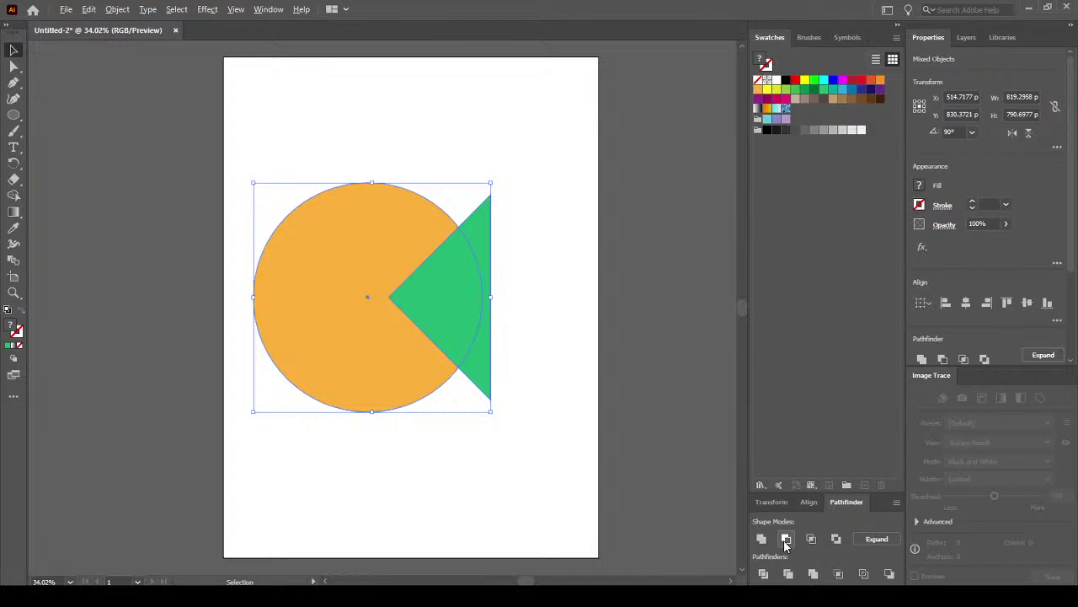
left_click(787, 540)
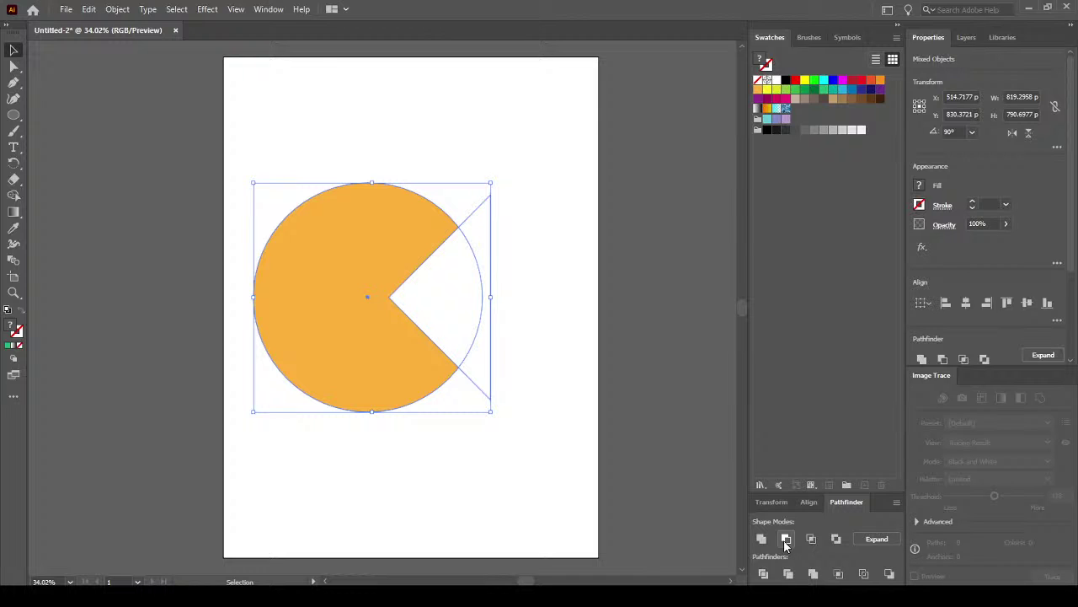
left_click(552, 398)
left_click(374, 385)
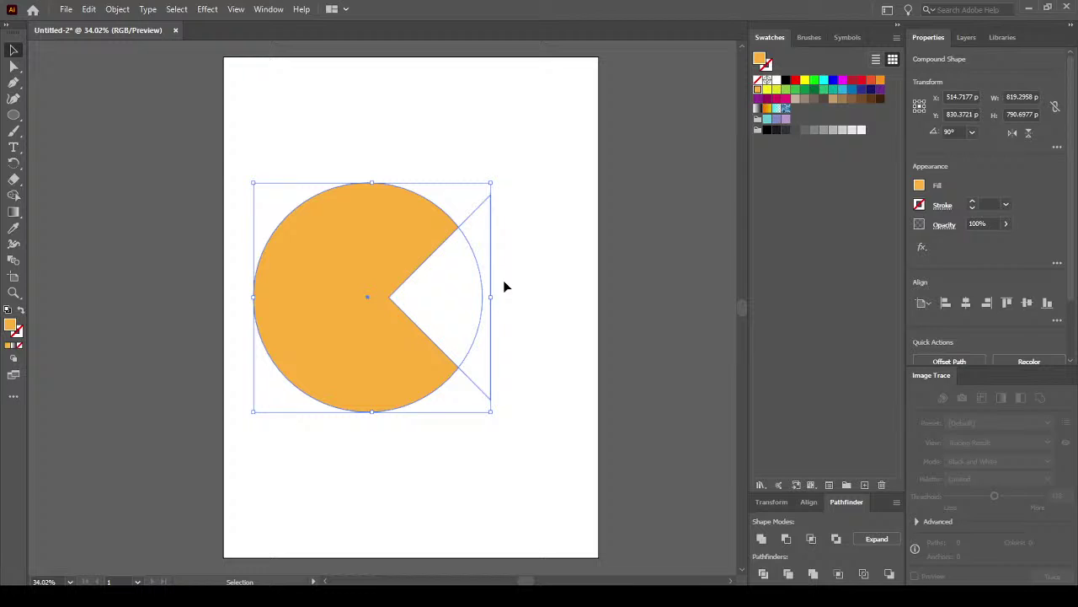
left_click(590, 366)
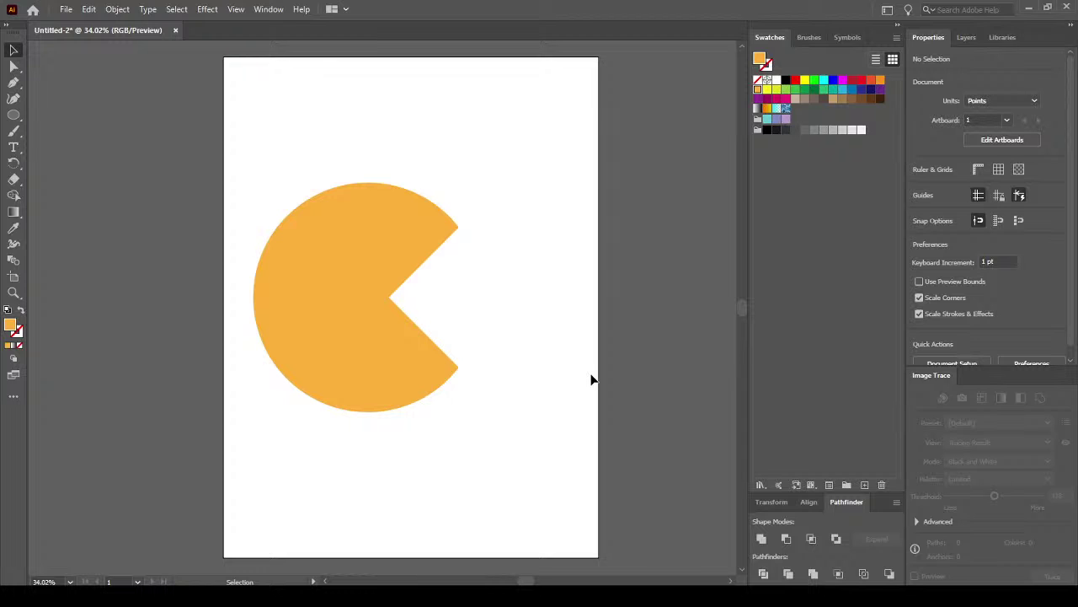
Select only the triangular cut-out within the compound shape and shift it slightly right.
left_click(13, 66)
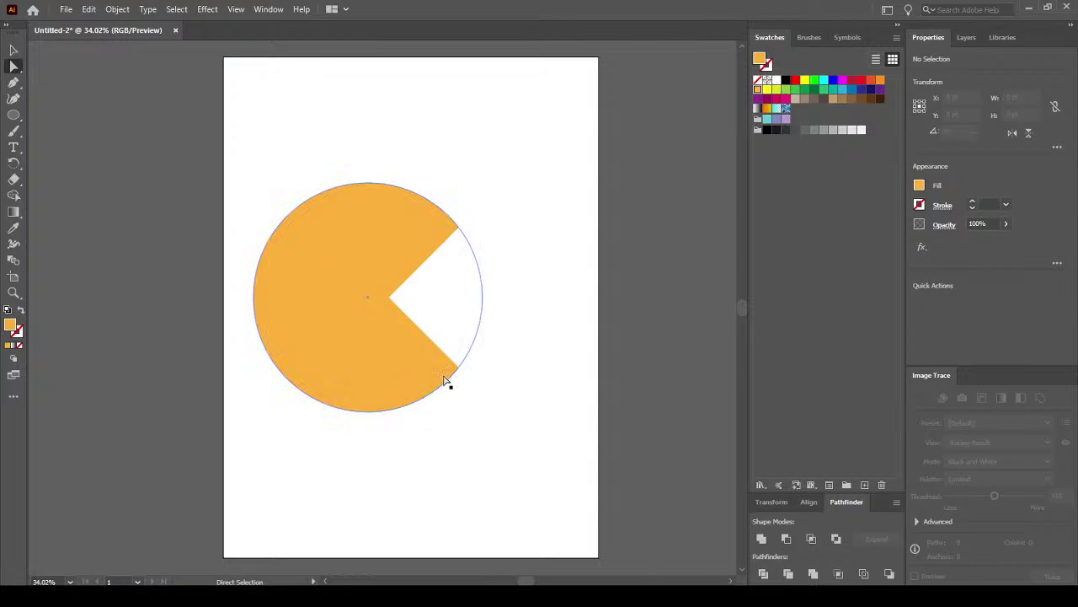
left_click(452, 300)
left_click_drag(452, 299, 463, 331)
left_click_drag(439, 295, 469, 284)
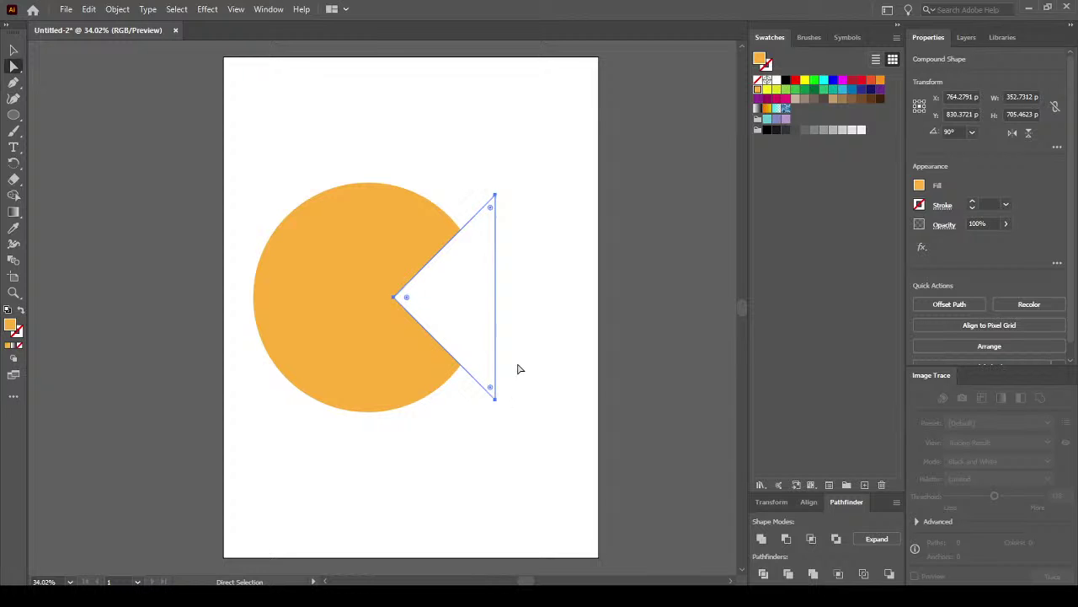
Rotate the triangular cut-out to about 87° and stretch it into a longer, narrower wedge on the circle's right side.
left_click(15, 52)
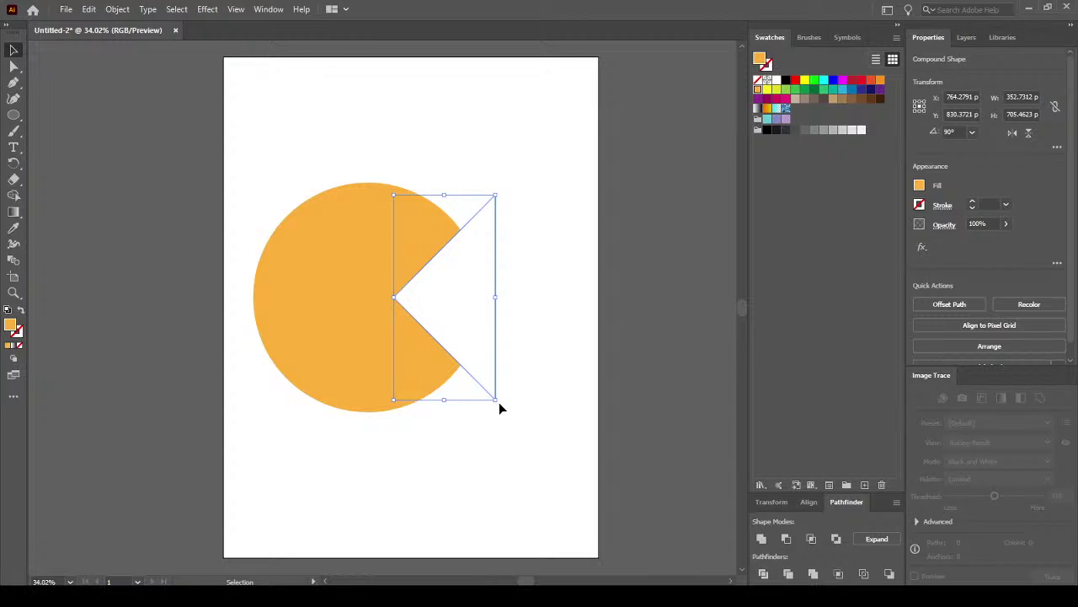
left_click_drag(502, 405, 453, 424)
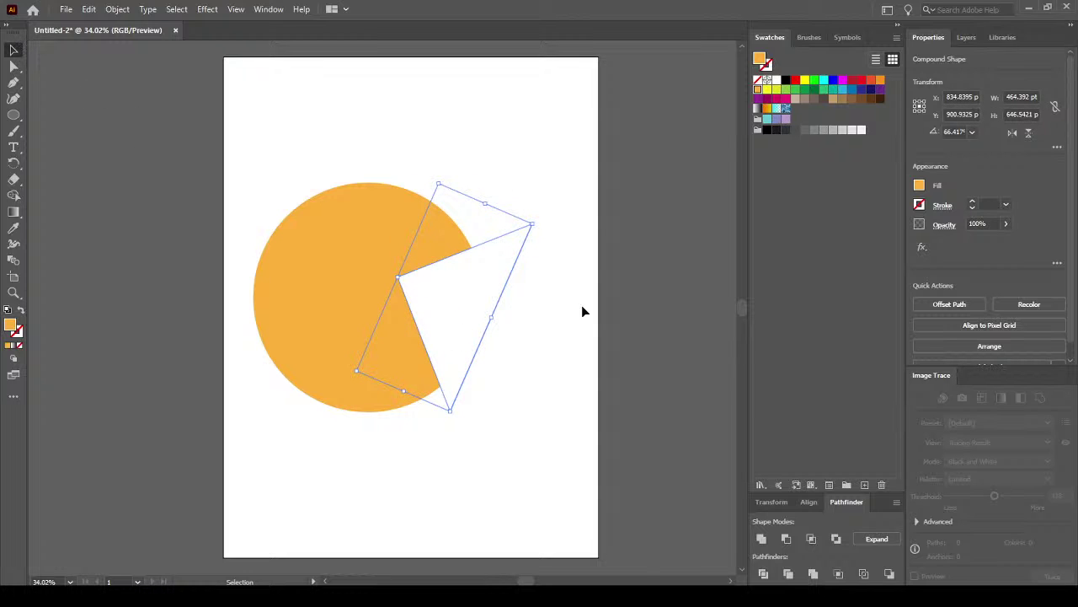
left_click_drag(539, 228, 553, 256)
left_click_drag(446, 289, 429, 332)
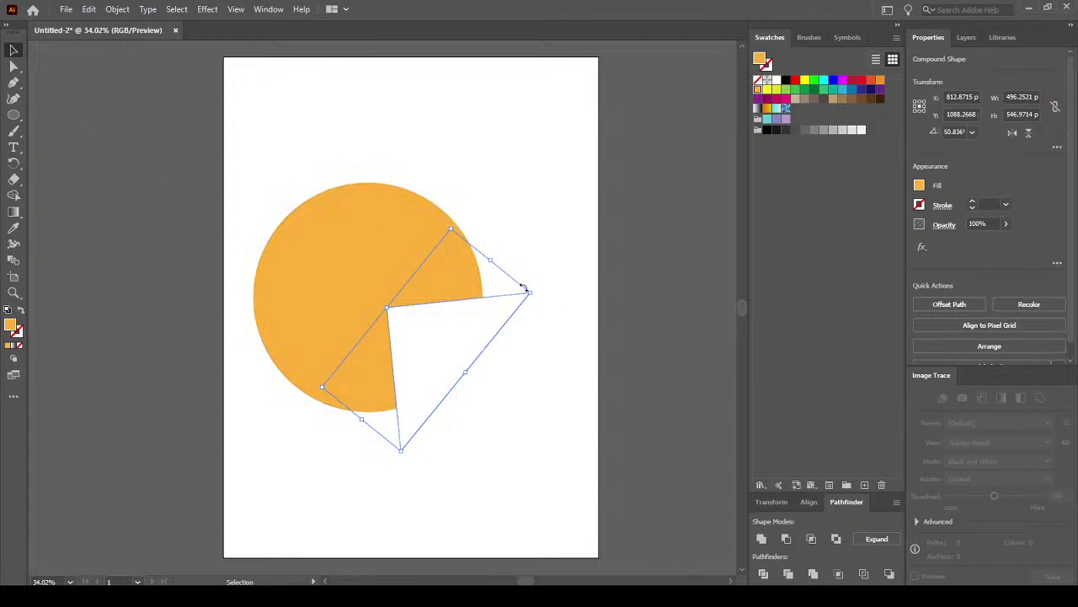
left_click_drag(530, 293, 585, 421)
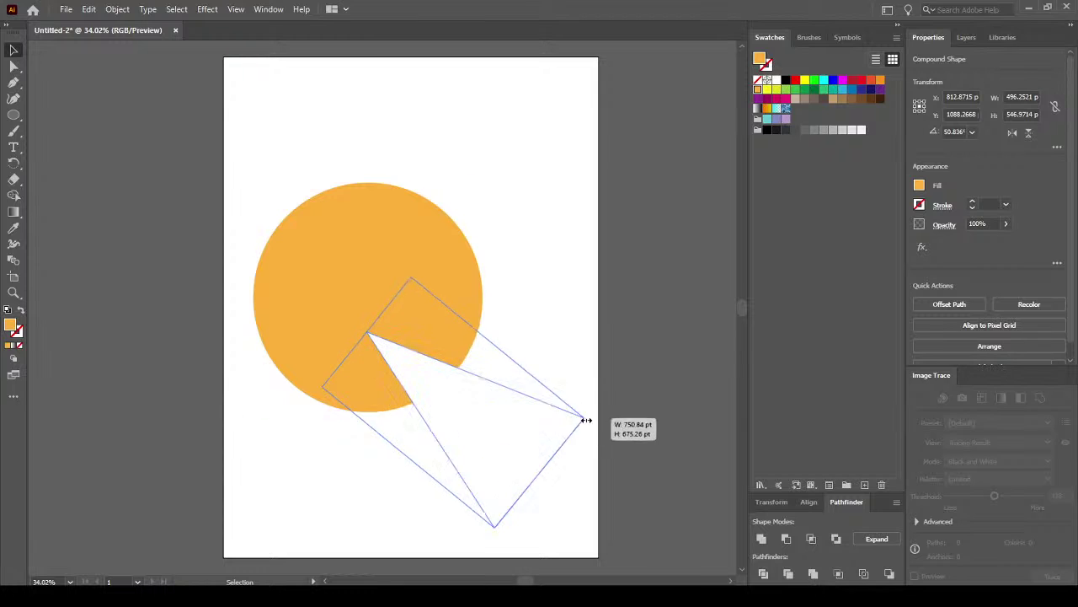
left_click_drag(518, 516, 500, 354)
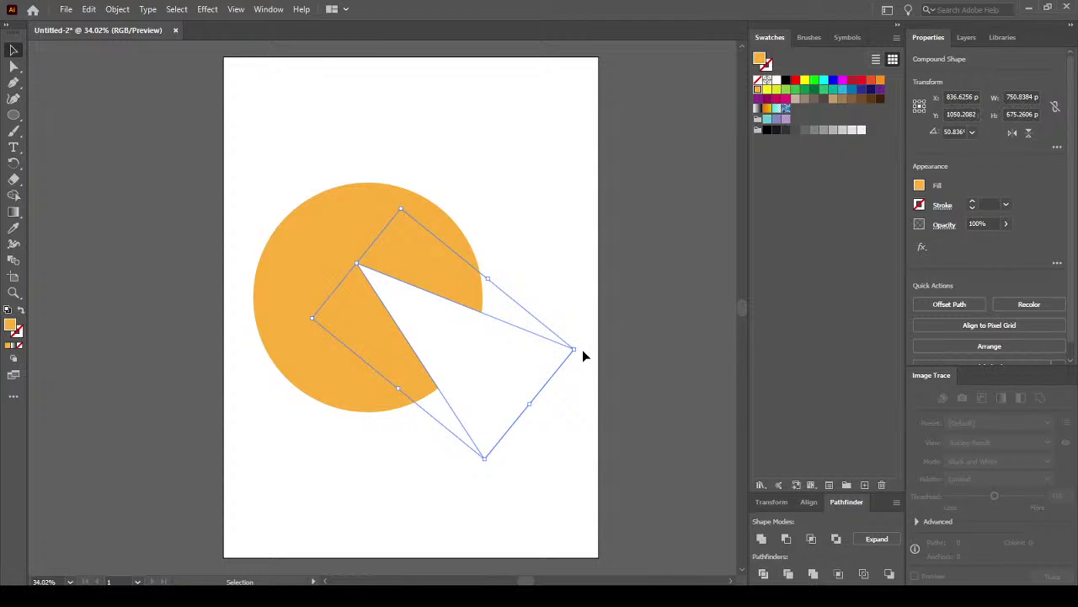
left_click_drag(580, 351, 567, 262)
left_click_drag(512, 356, 516, 324)
Move the whole notched circle up and to the right on the artboard.
left_click(473, 475)
left_click_drag(349, 366, 400, 350)
left_click(410, 418)
left_click(411, 335)
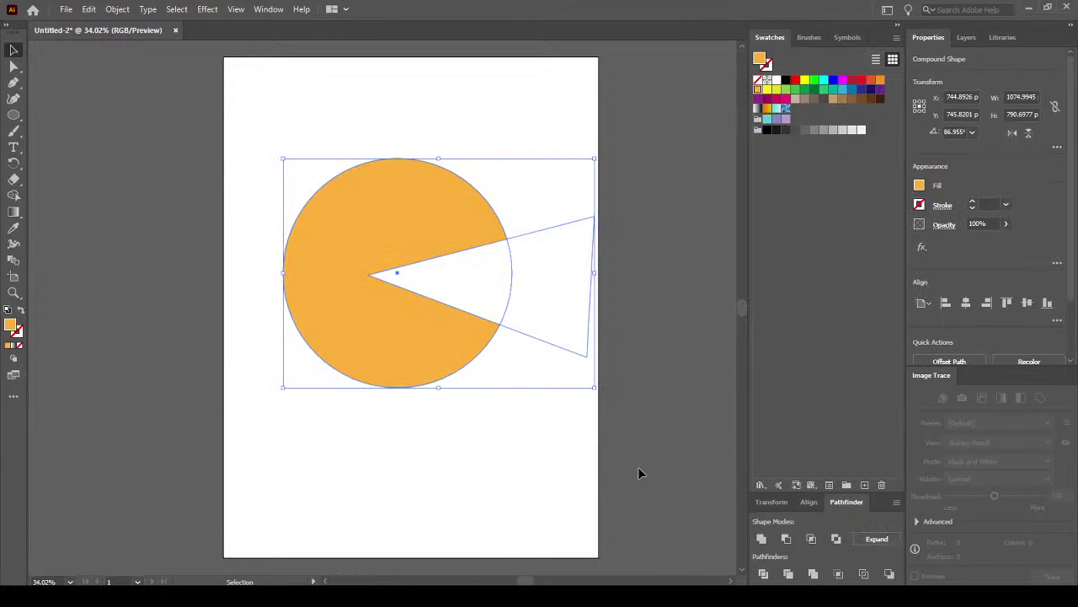
left_click(596, 468)
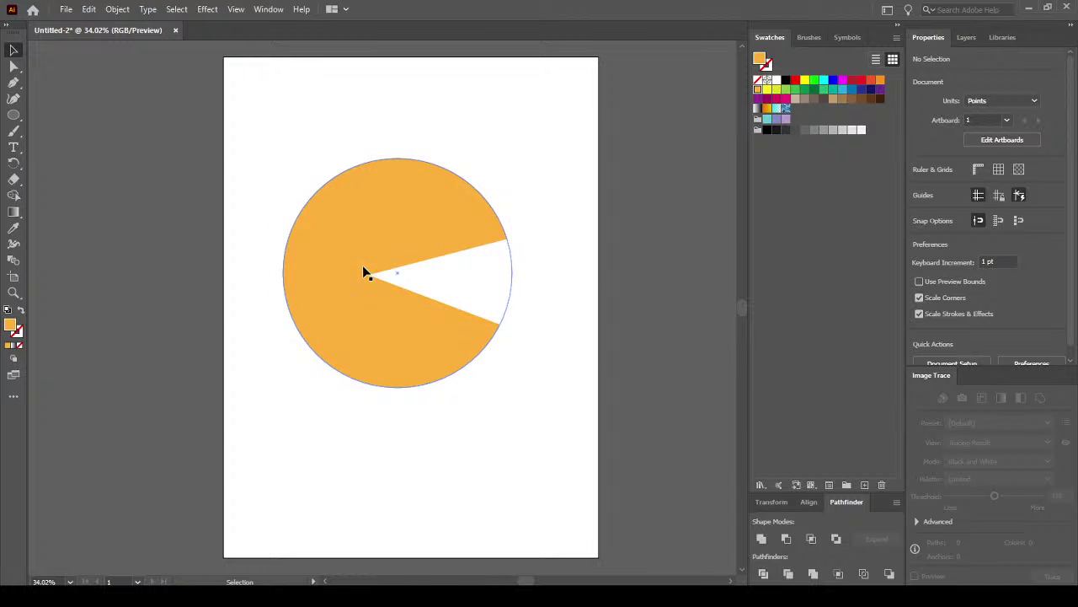
Replace the notched circle with a new orange circle about 837 pt across, centred horizontally on the artboard.
left_click(344, 236)
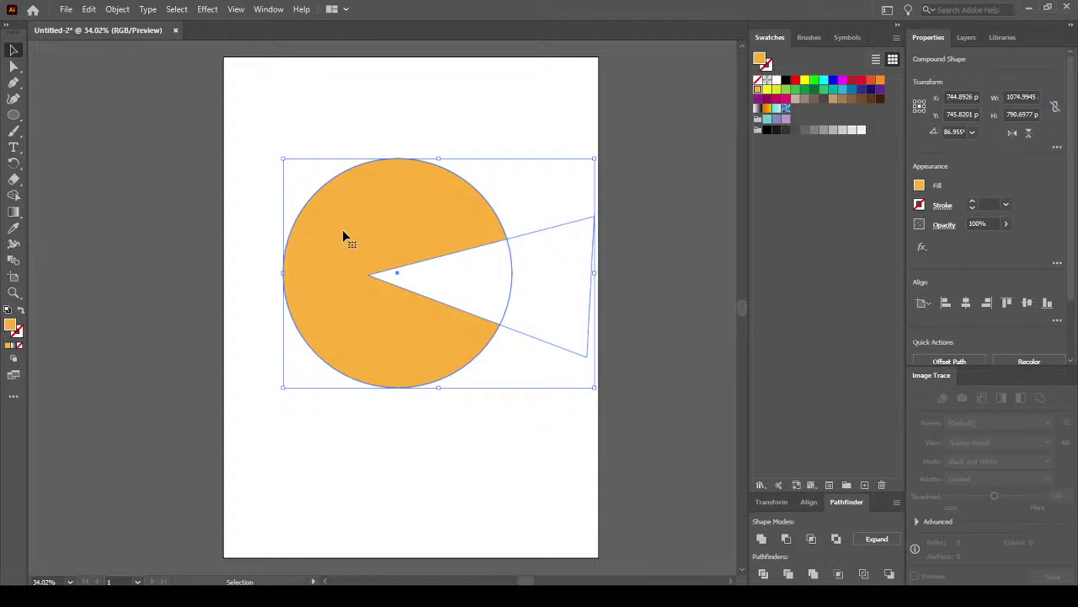
key("Delete")
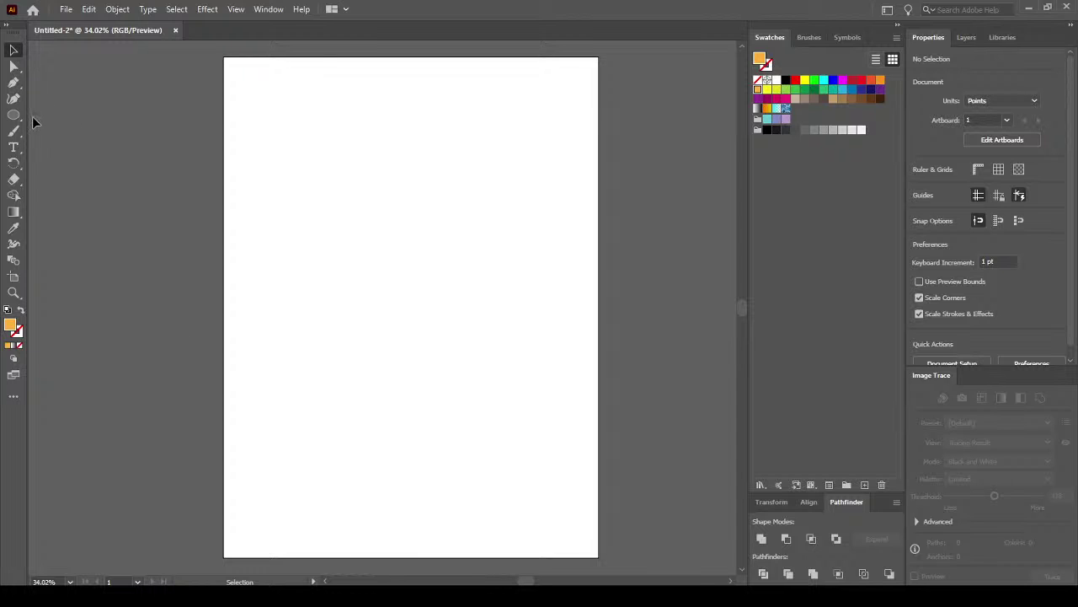
left_click(14, 114)
left_click_drag(348, 204, 552, 449)
left_click(14, 48)
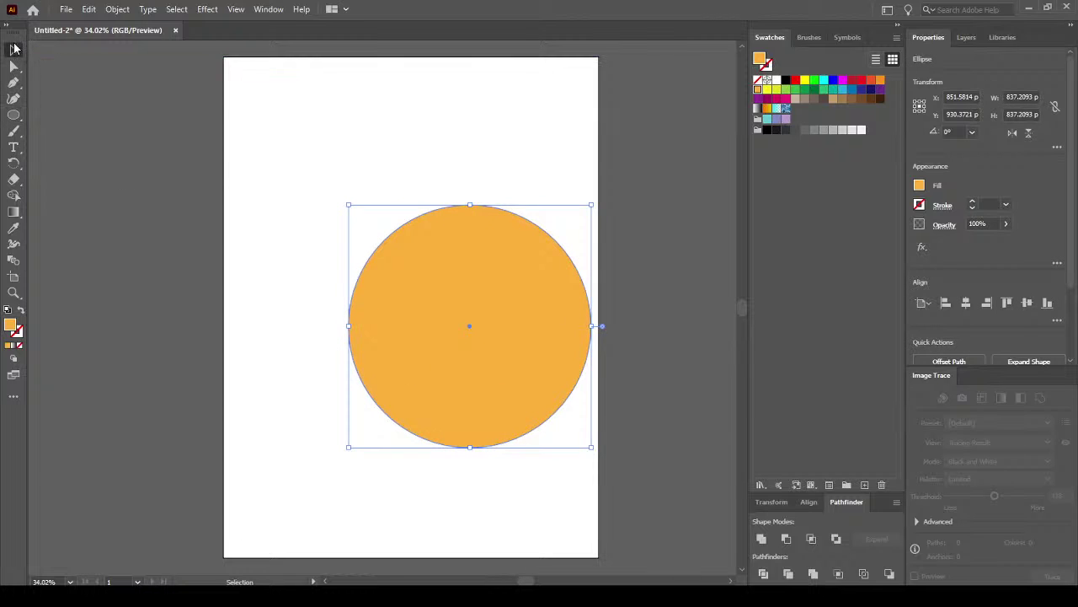
left_click_drag(486, 333, 447, 340)
Reposition the new circle slightly to the right of the artboard's centre.
left_click(506, 511)
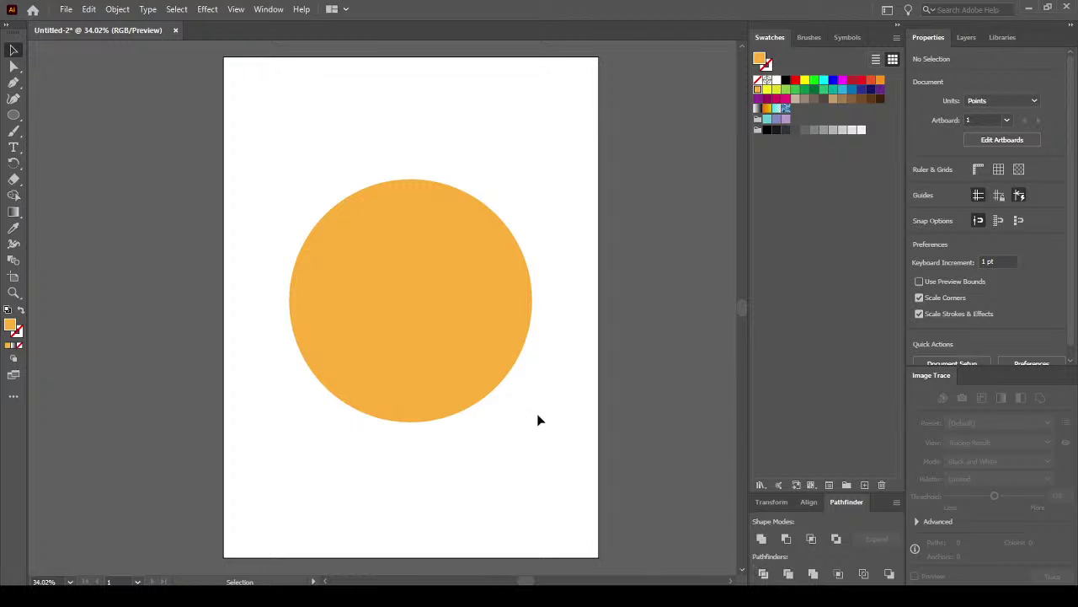
left_click_drag(458, 318, 464, 293)
left_click_drag(437, 332, 436, 339)
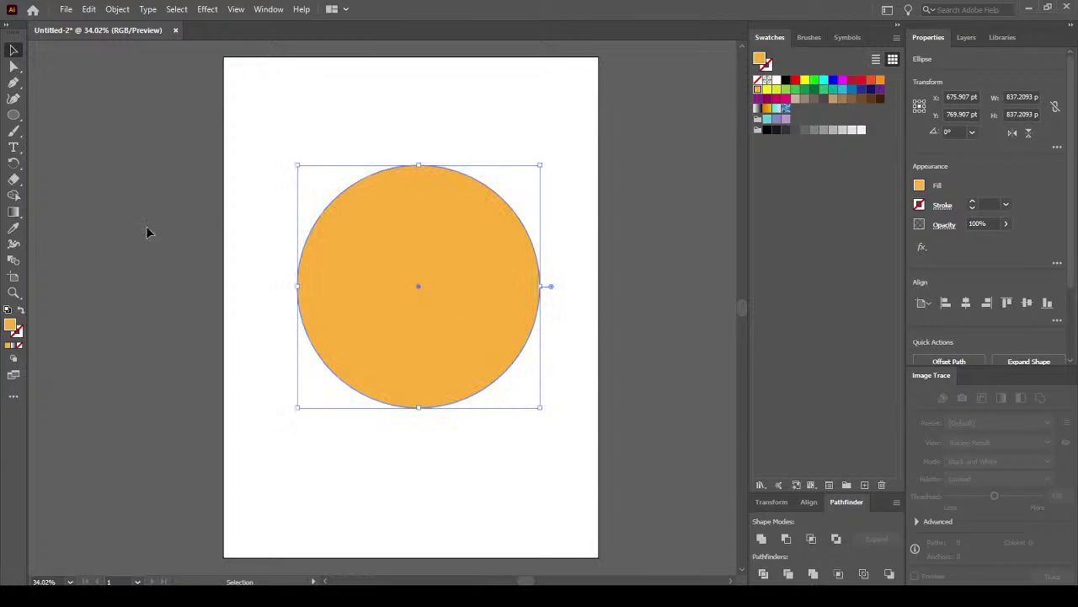
left_click(13, 118)
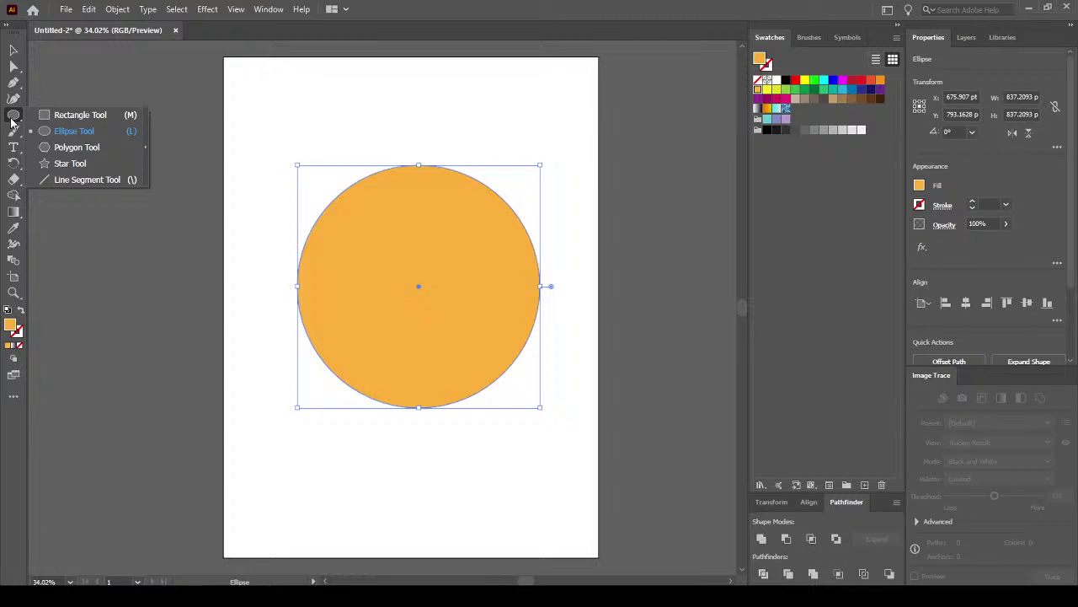
left_click(84, 181)
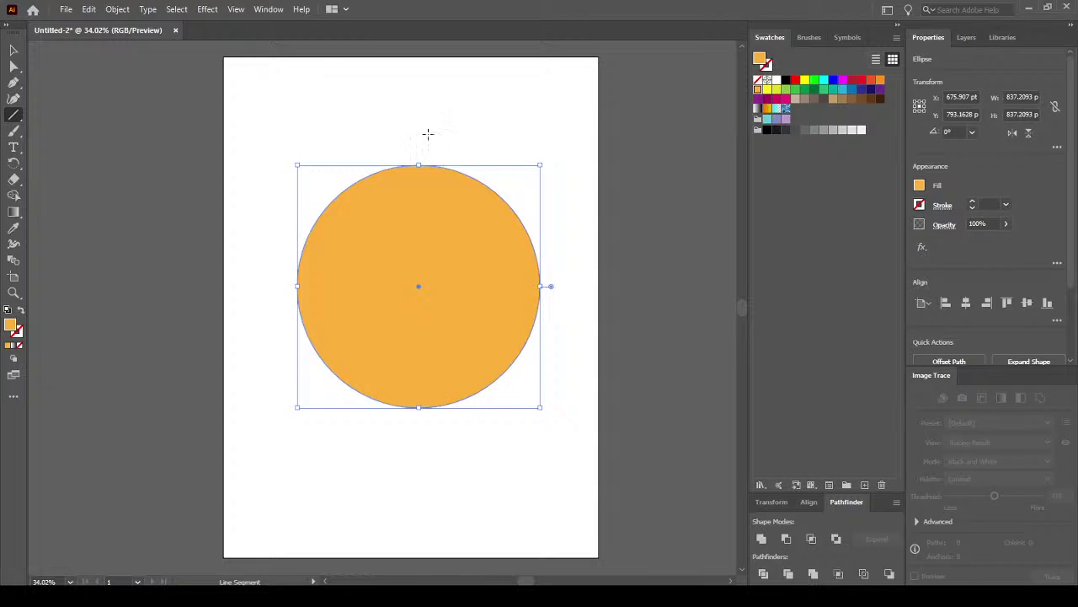
left_click_drag(410, 307, 410, 115)
left_click(20, 347)
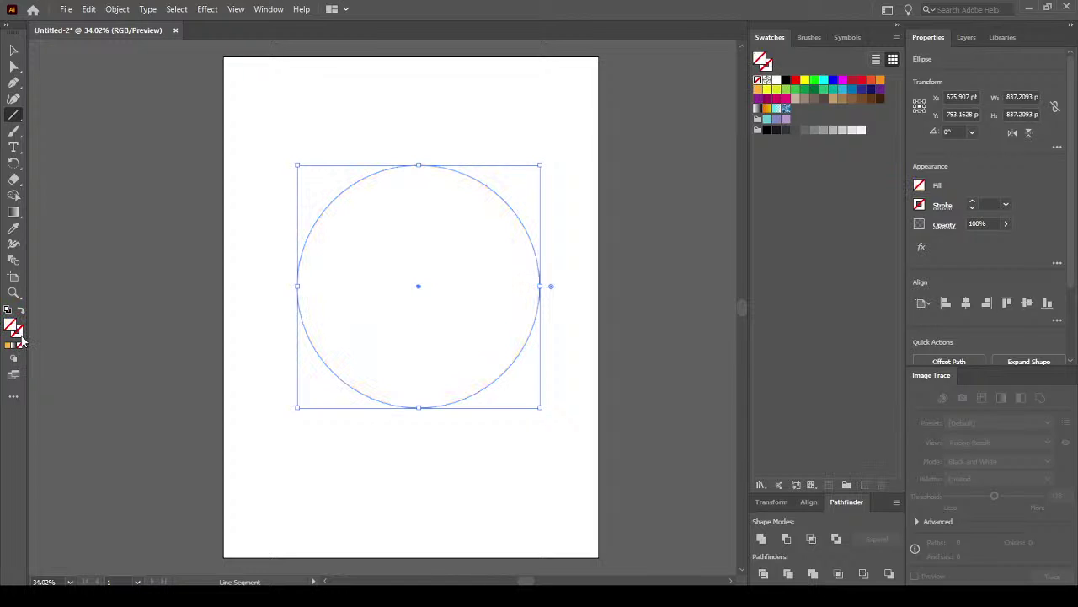
key("ctrl+z")
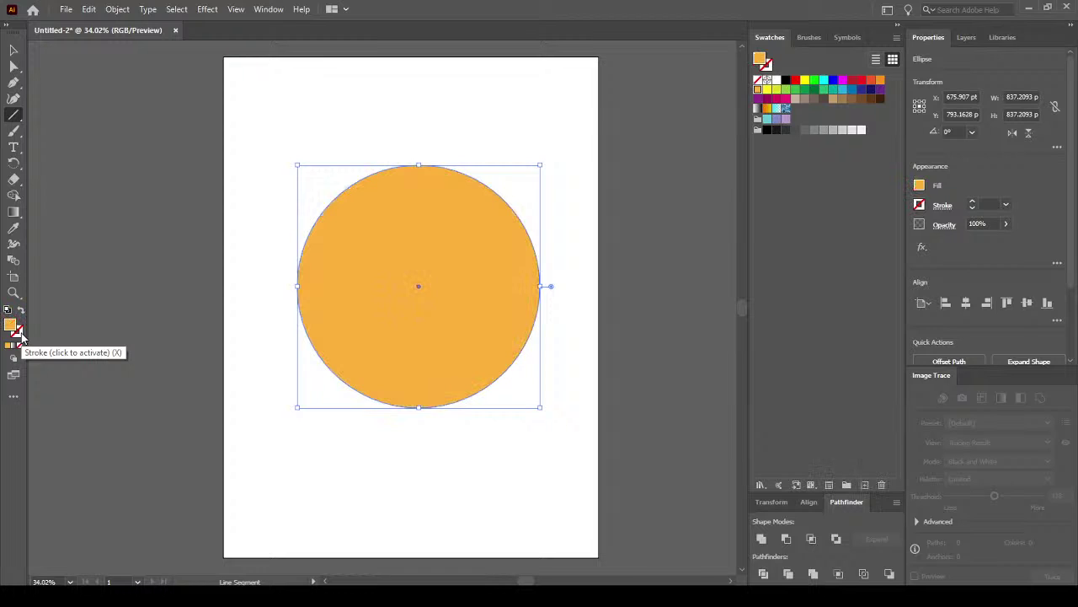
left_click(13, 52)
left_click(112, 102)
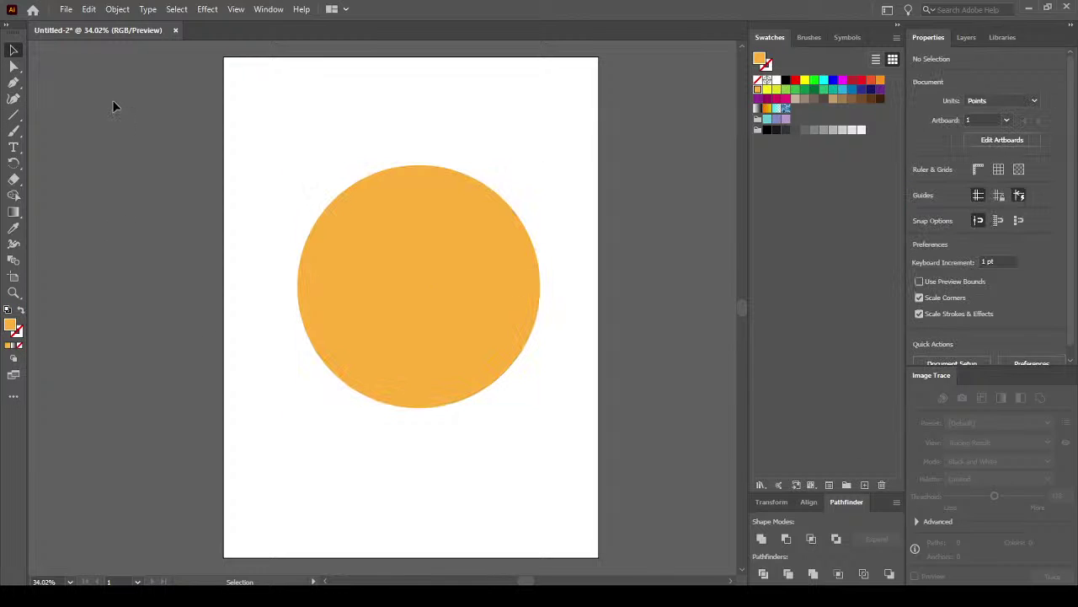
Draw a vertical line about 1267 pt long through the circle's centre, with no fill and a 1 pt black stroke.
left_click(13, 115)
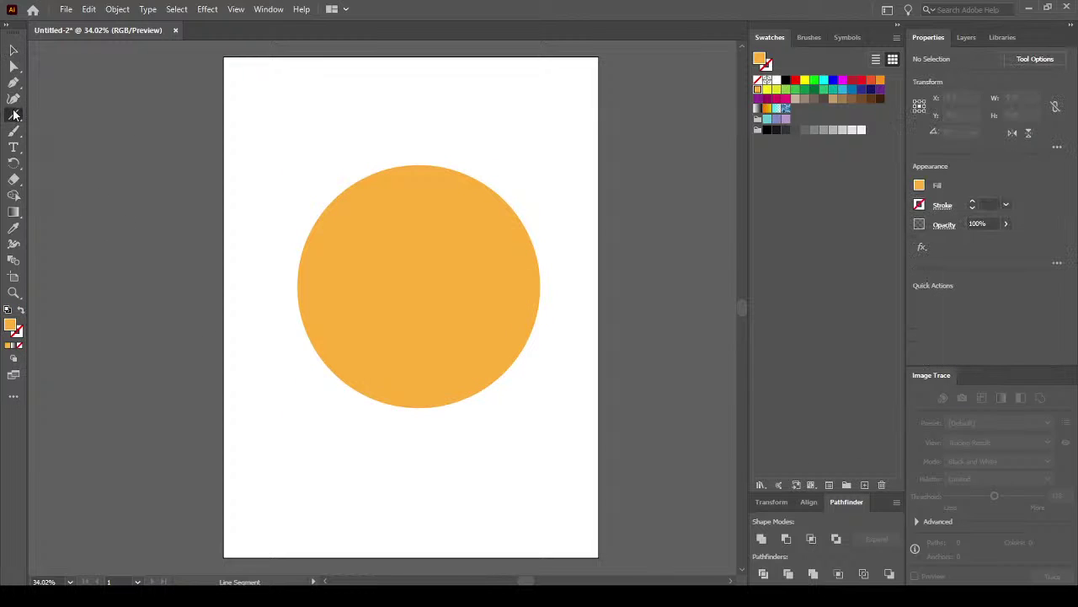
left_click(21, 348)
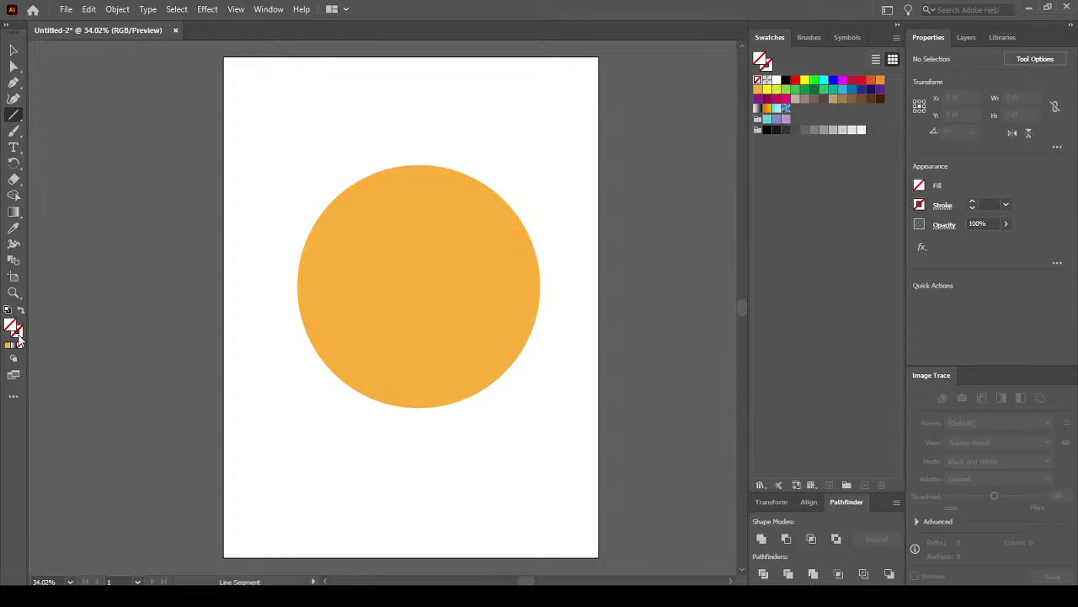
left_click(19, 339)
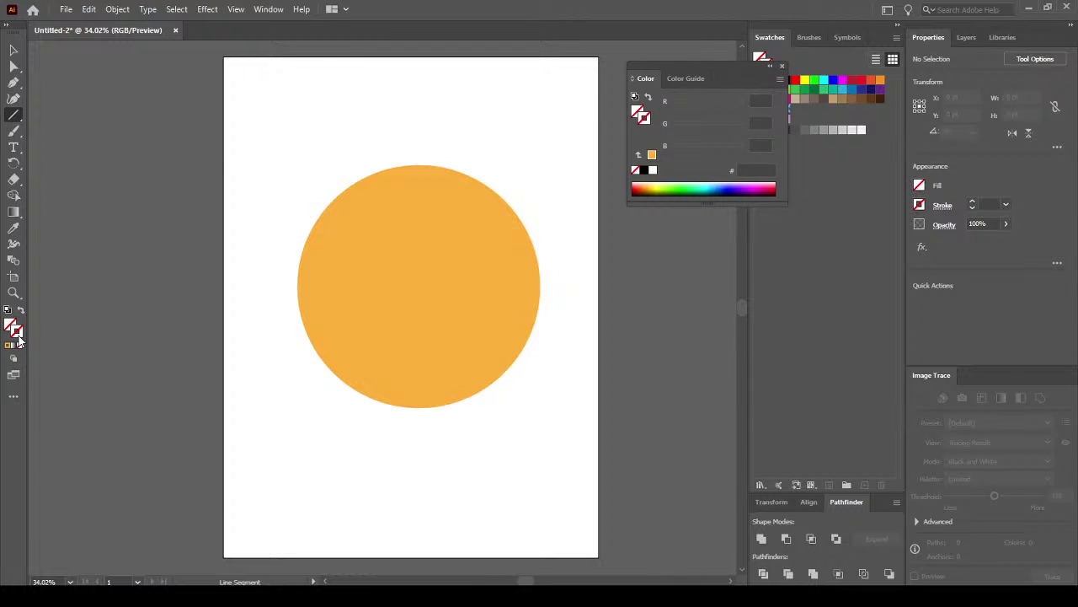
left_click(784, 67)
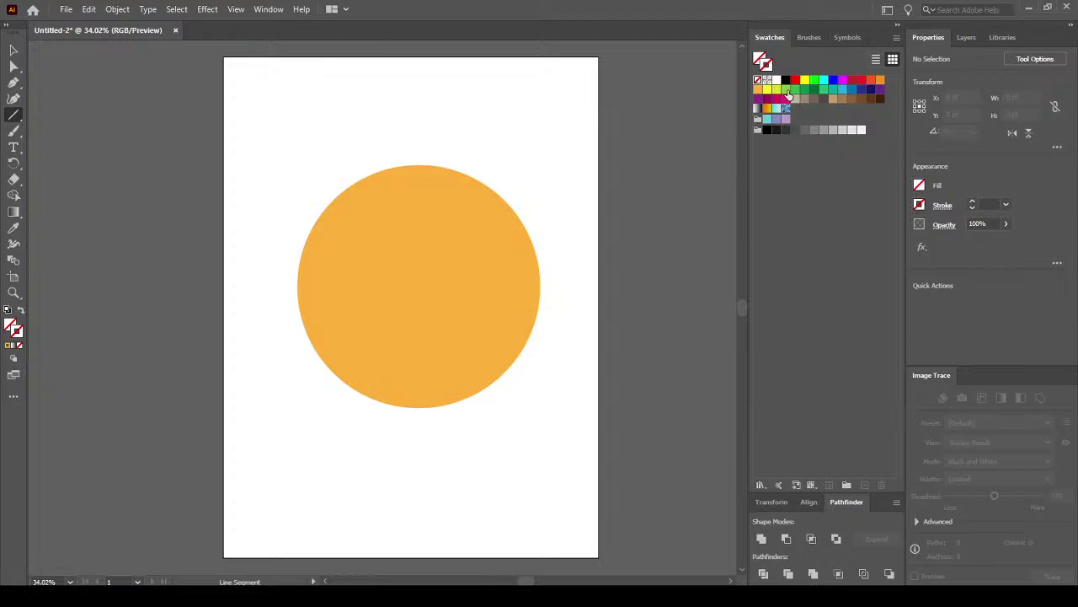
left_click(786, 79)
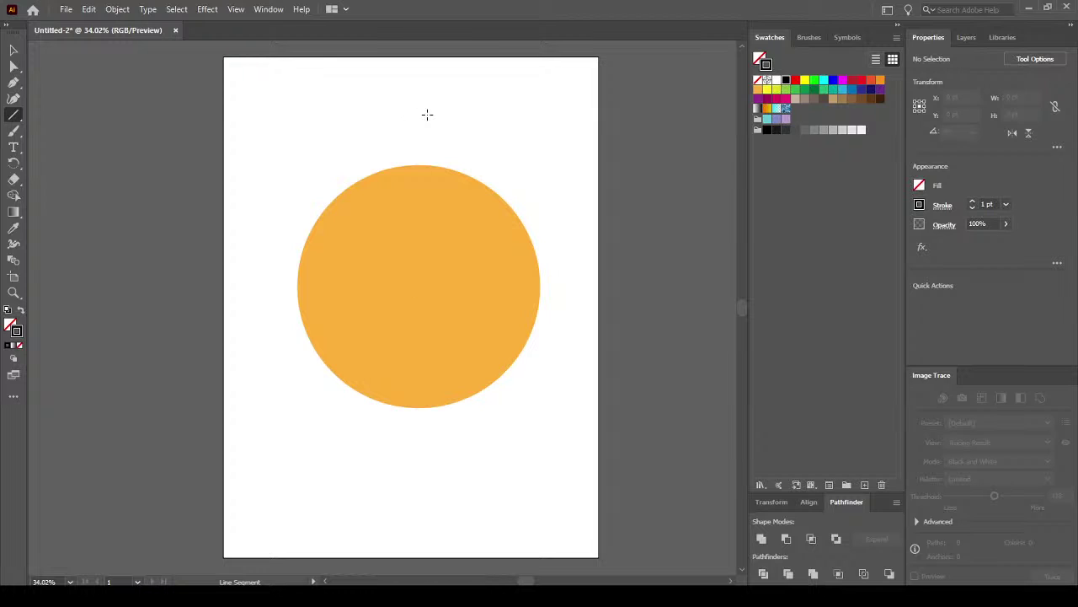
left_click_drag(418, 113, 484, 481)
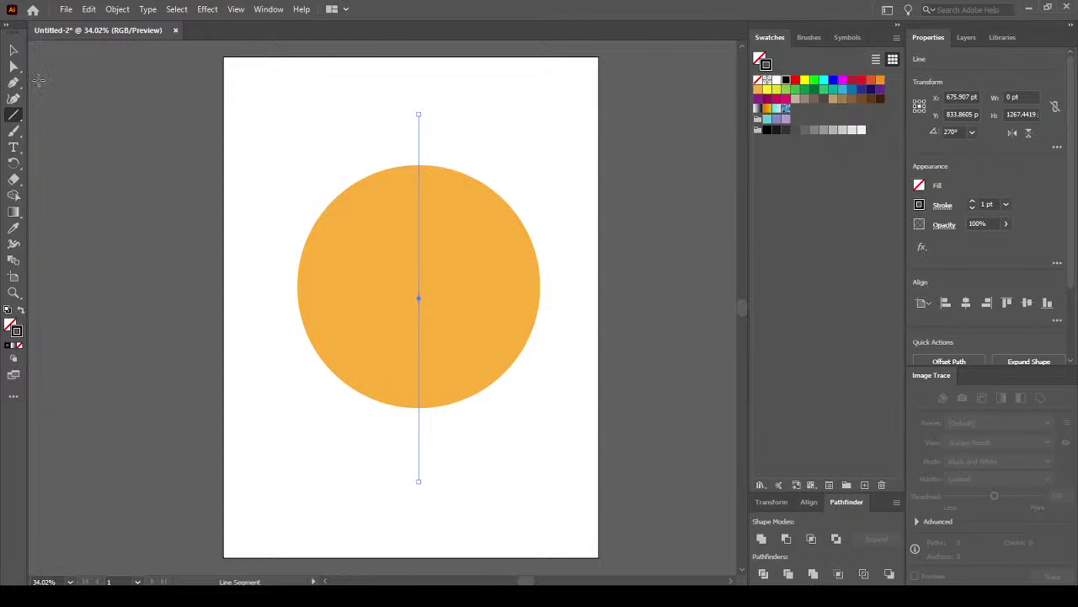
left_click(13, 50)
left_click(465, 121)
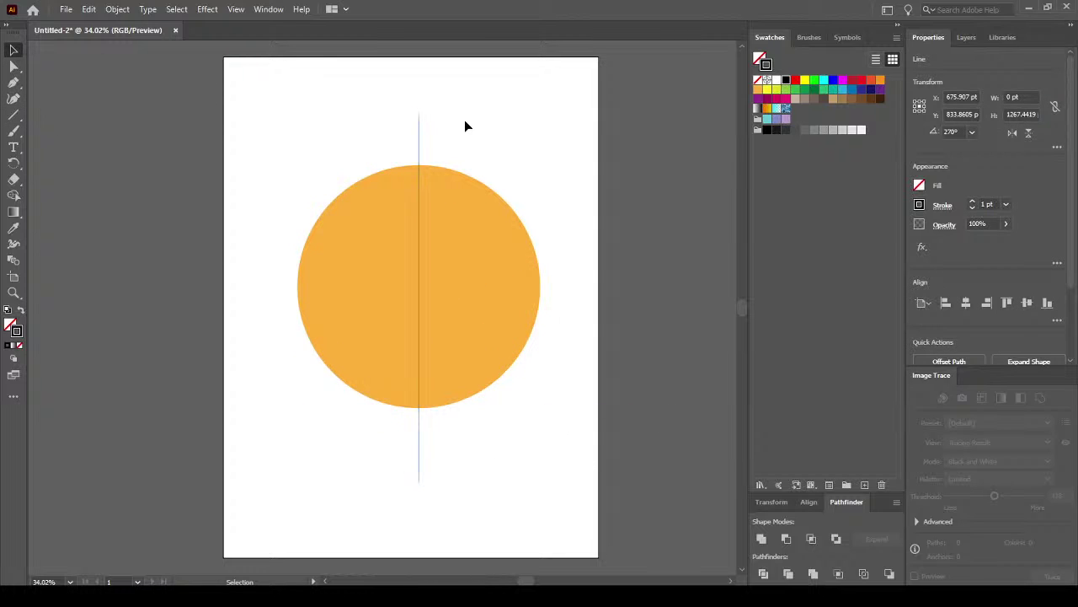
Duplicate the vertical line in place, rotate the copy to horizontal and move it to the circle's middle height.
left_click(419, 144)
left_click(90, 10)
left_click(129, 76)
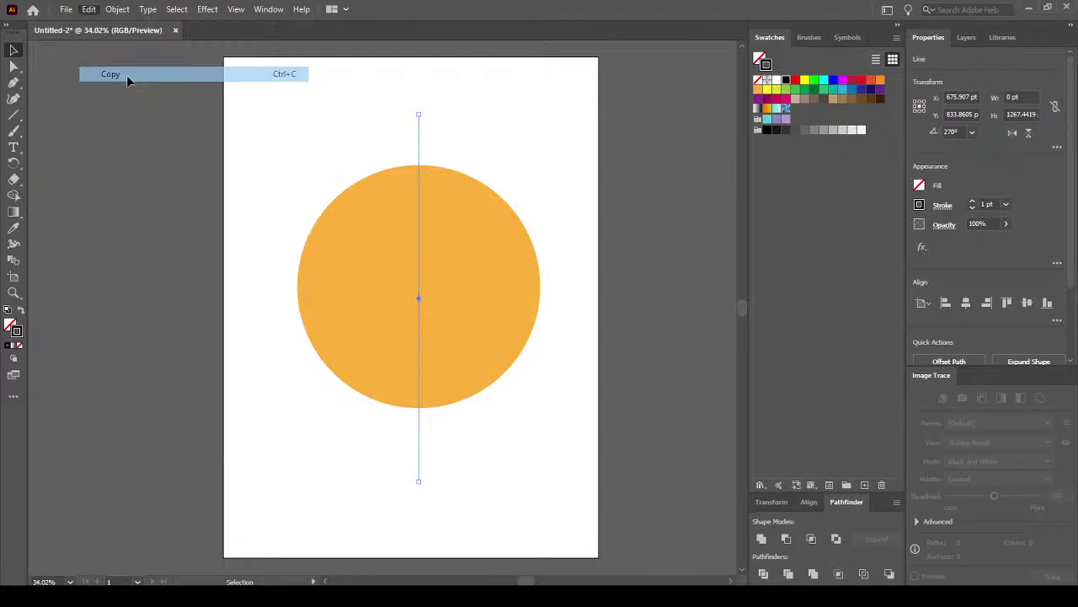
left_click(87, 10)
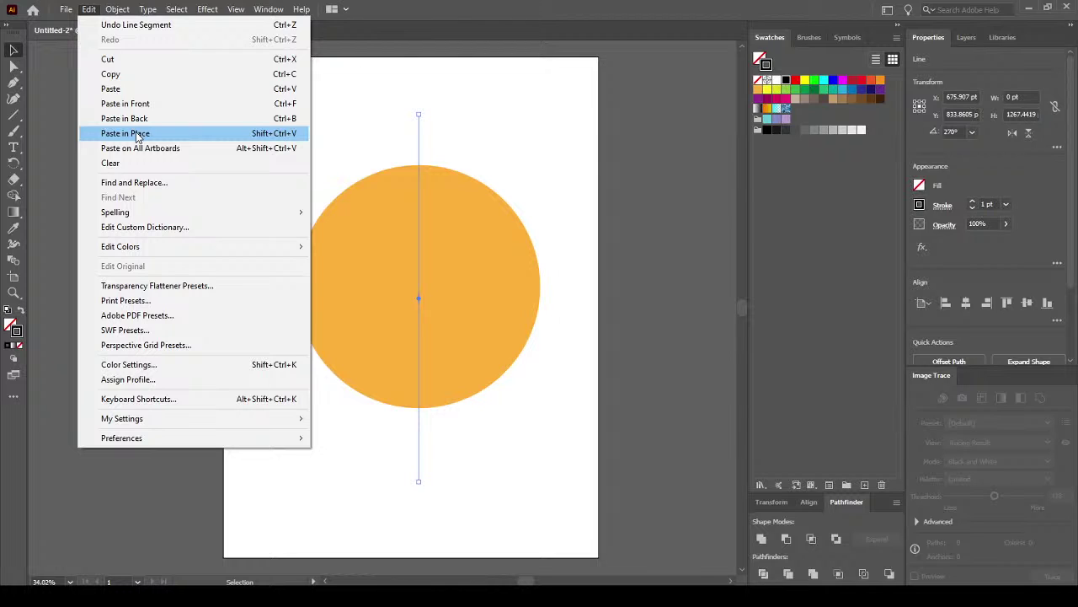
left_click(156, 133)
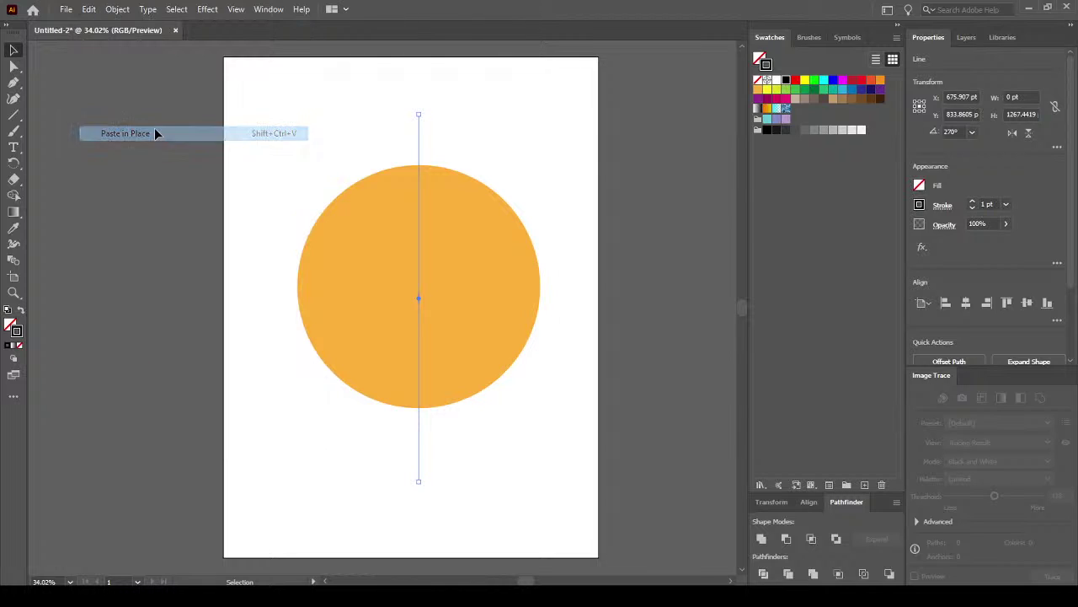
left_click_drag(421, 480, 564, 288)
left_click_drag(564, 288, 563, 291)
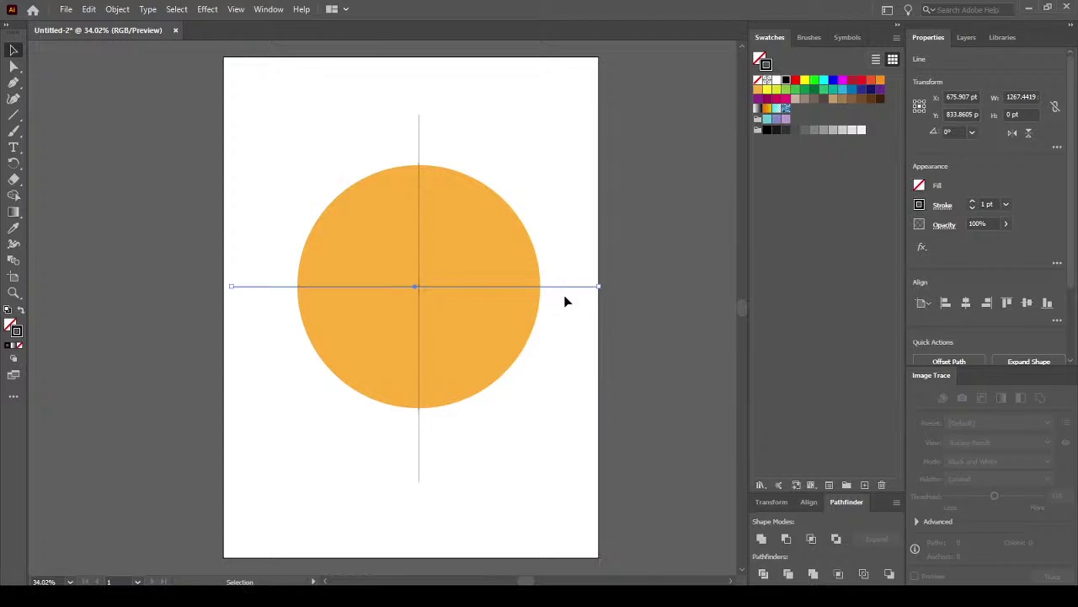
Move the vertical line slightly up so that its midpoint sits on the circle's centre.
left_click_drag(419, 417, 419, 409)
left_click(513, 448)
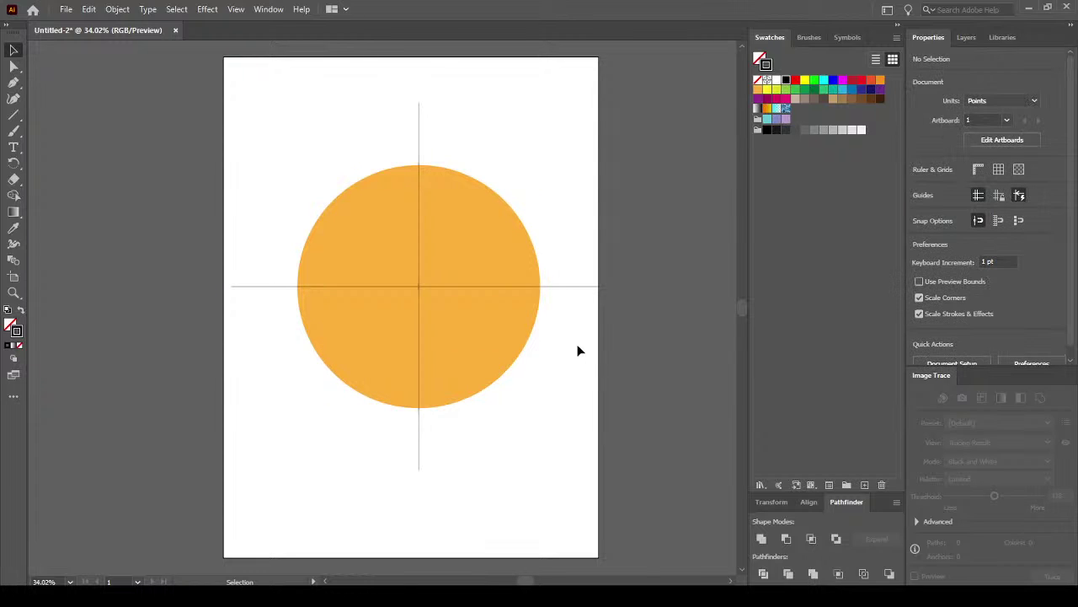
left_click(559, 287)
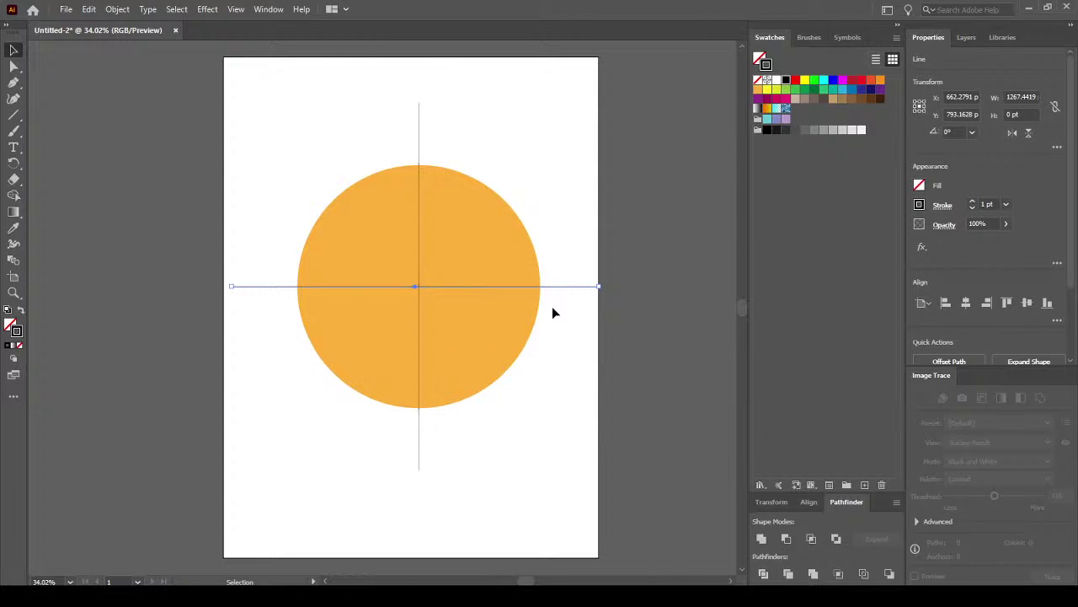
left_click(578, 379)
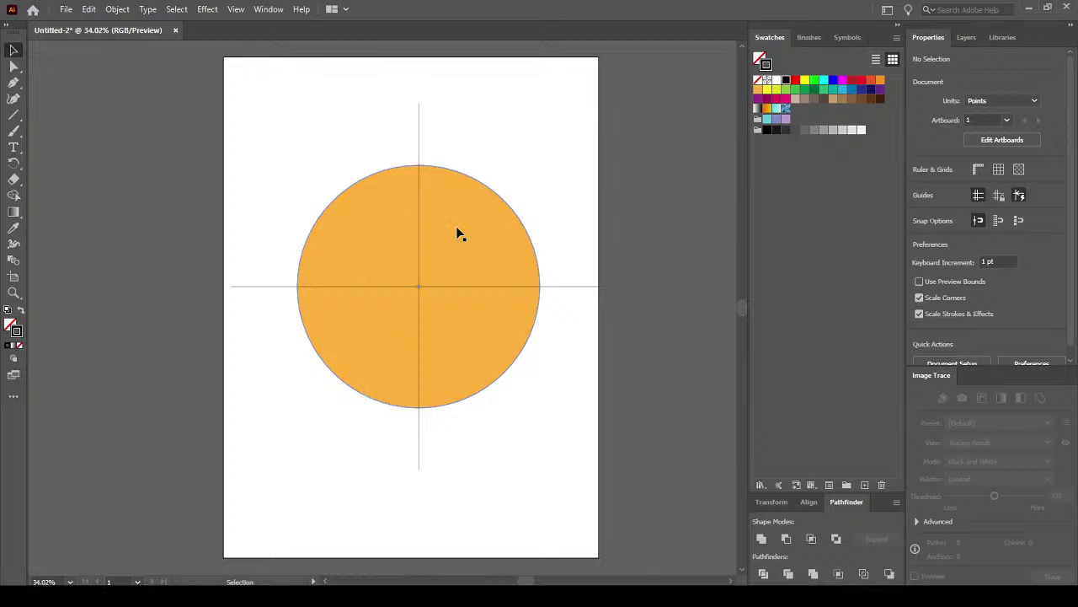
Duplicate the horizontal line in place and rotate the copy to 315°, running from upper left to lower right.
left_click(576, 286)
left_click(87, 12)
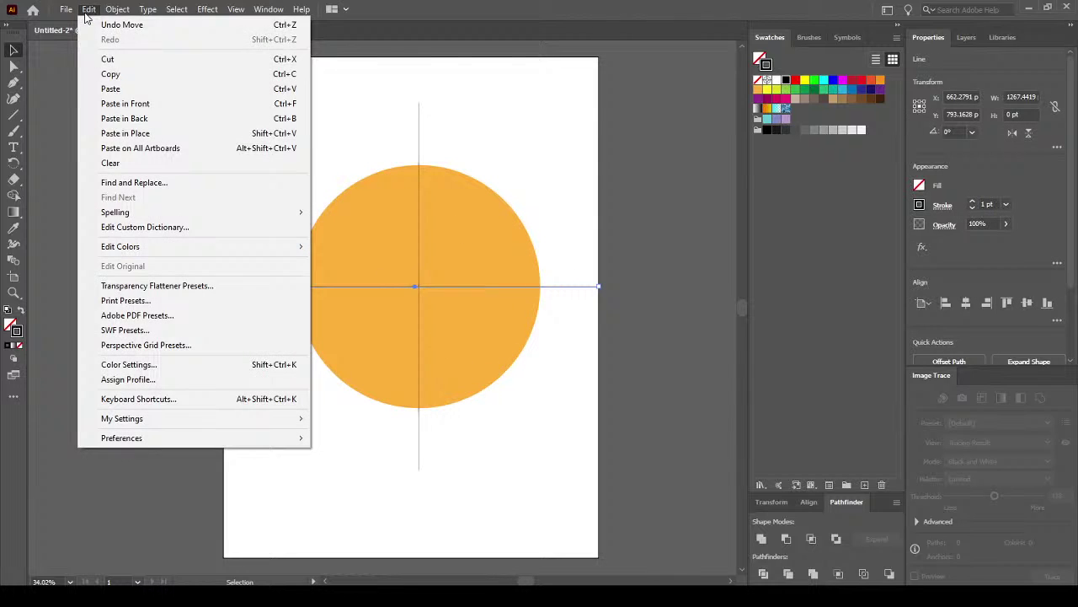
left_click(125, 74)
left_click(88, 9)
left_click(147, 134)
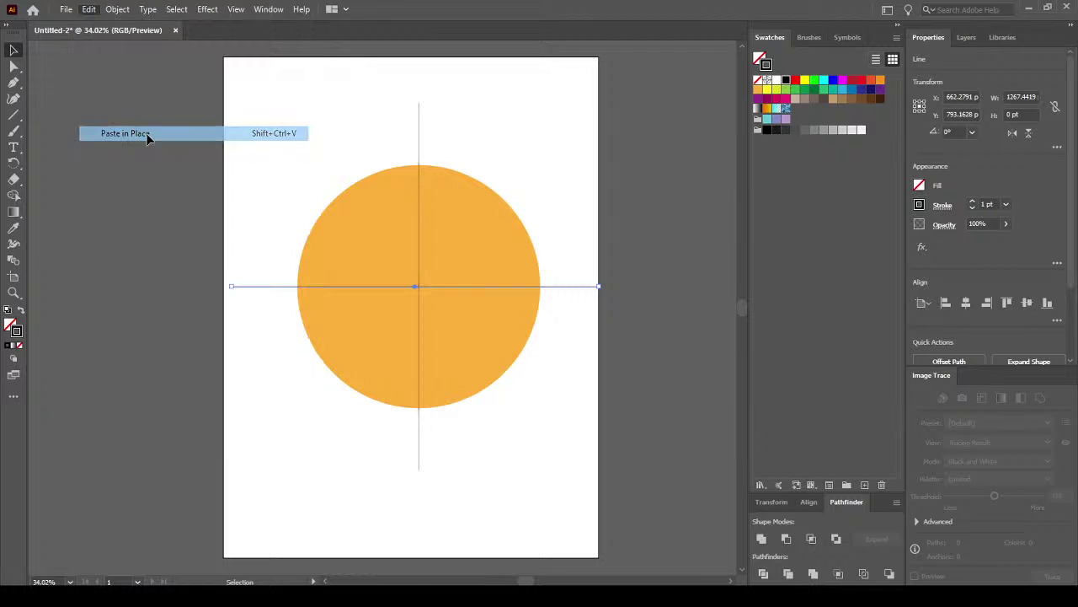
left_click_drag(604, 289, 535, 423)
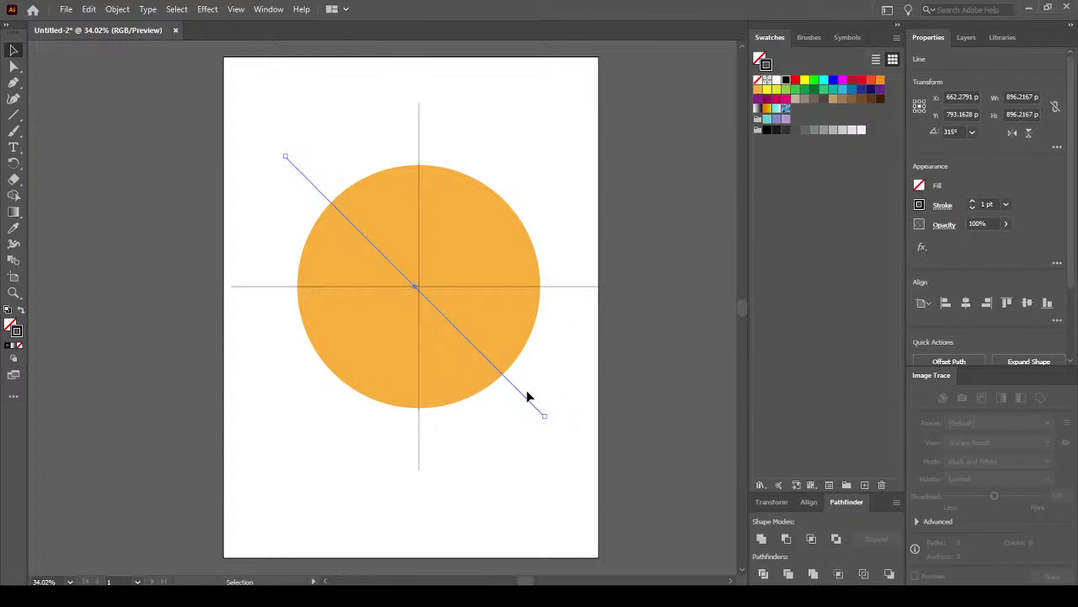
left_click(494, 428)
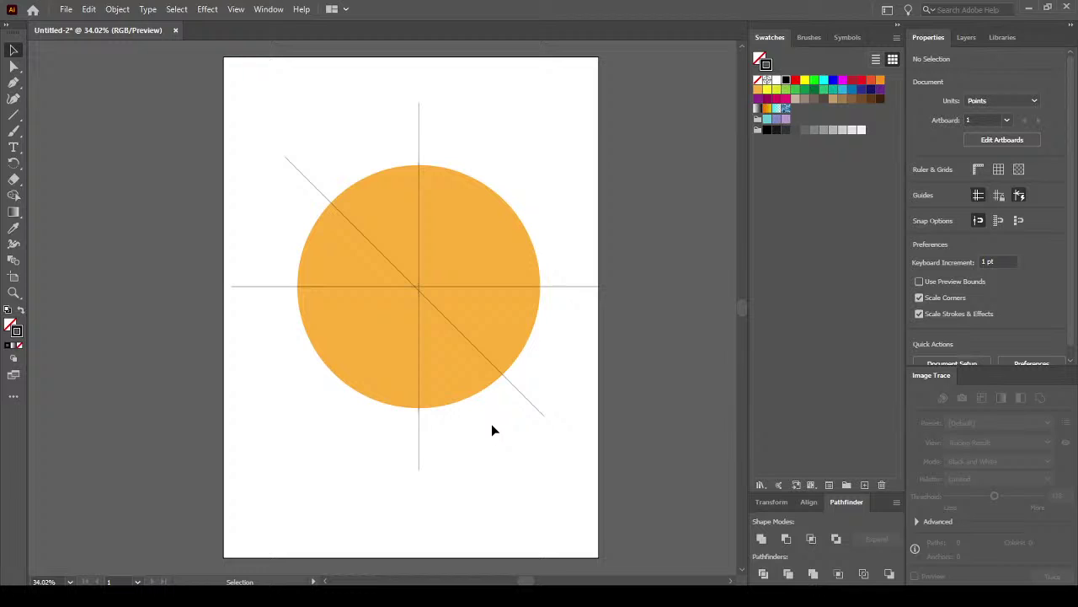
Shift the diagonal line slightly to the right so that its midpoint sits on the circle's centre.
left_click(518, 388)
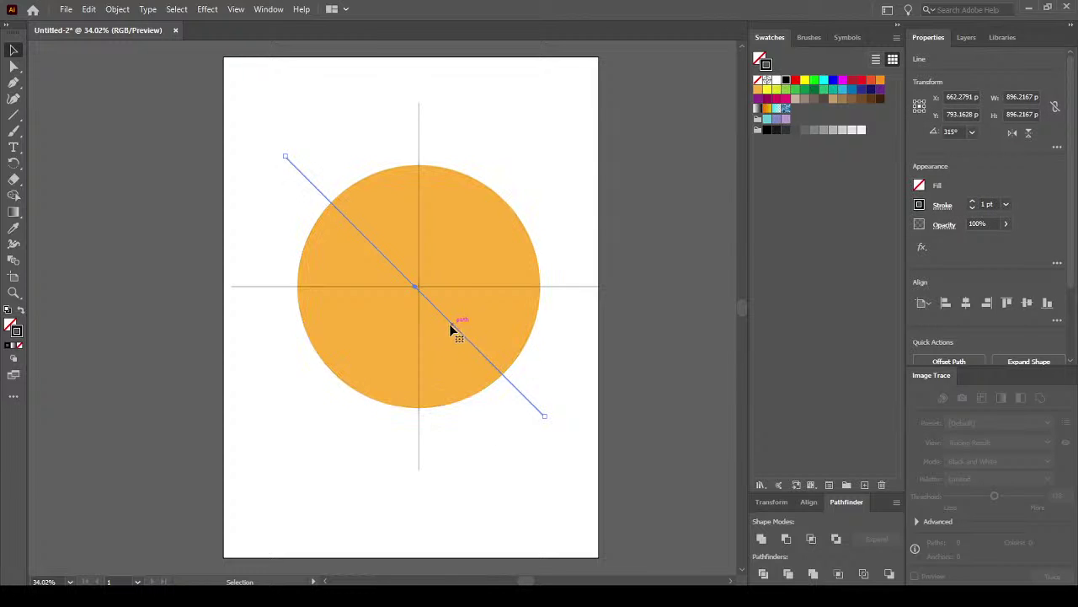
left_click_drag(449, 320, 454, 319)
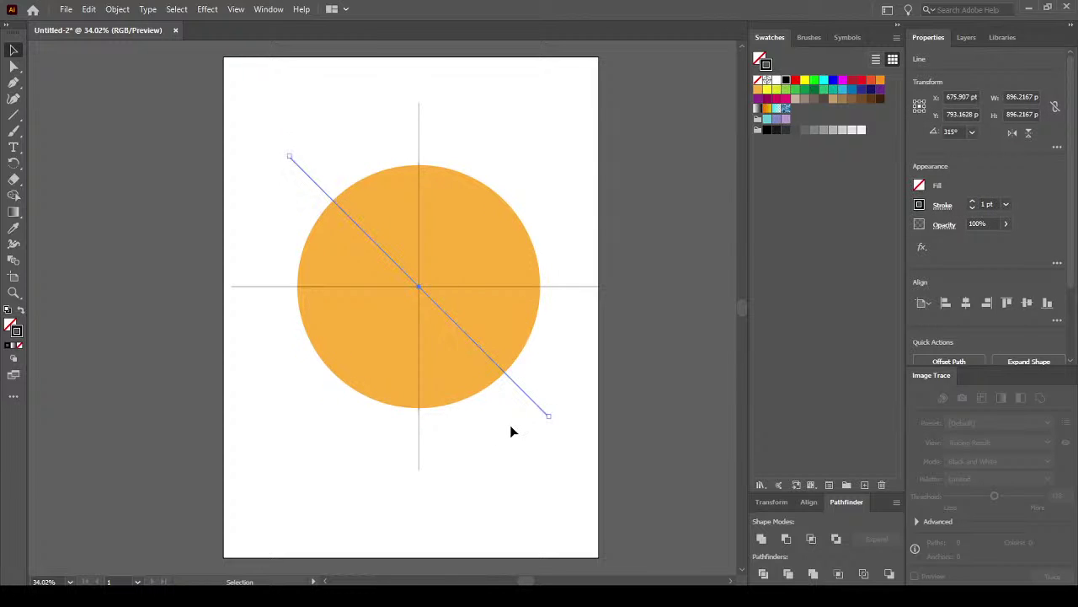
left_click(510, 424)
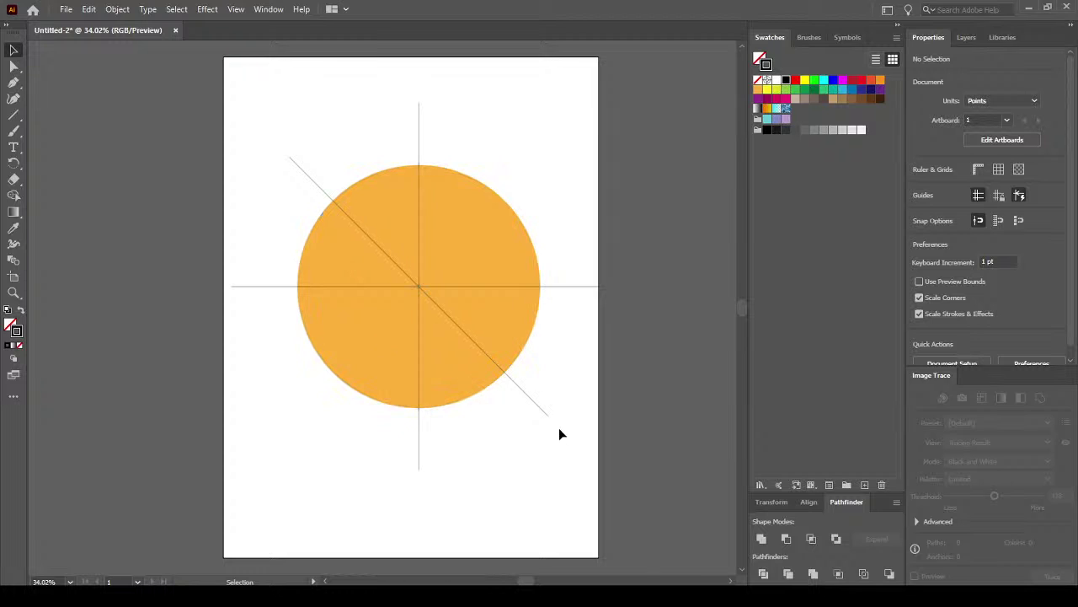
Duplicate the diagonal line in place and flip the copy horizontally to form the opposite diagonal.
left_click(534, 405)
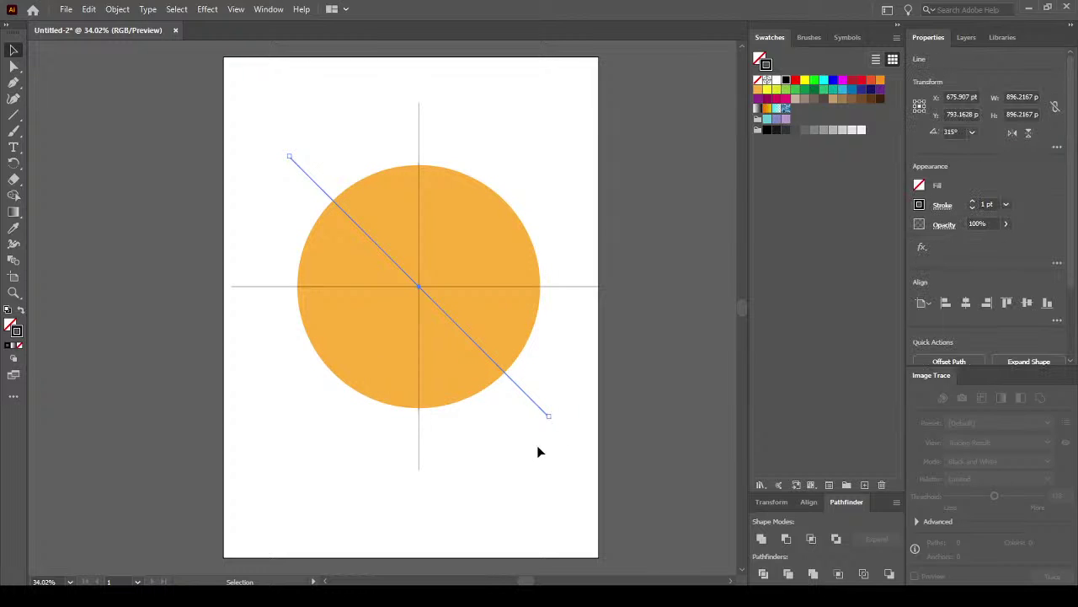
left_click(88, 9)
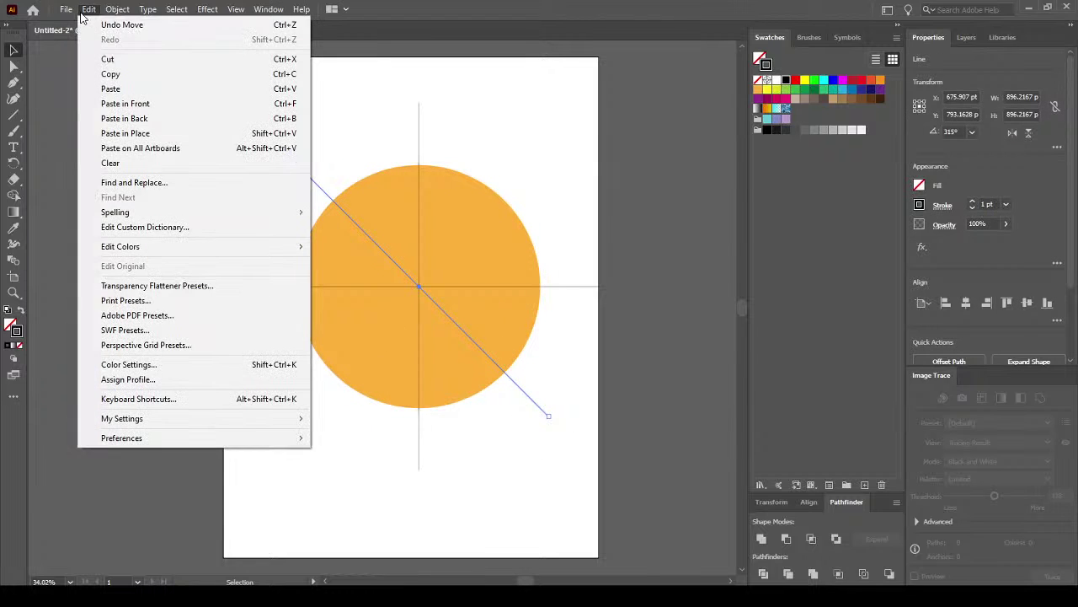
left_click(123, 74)
left_click(88, 9)
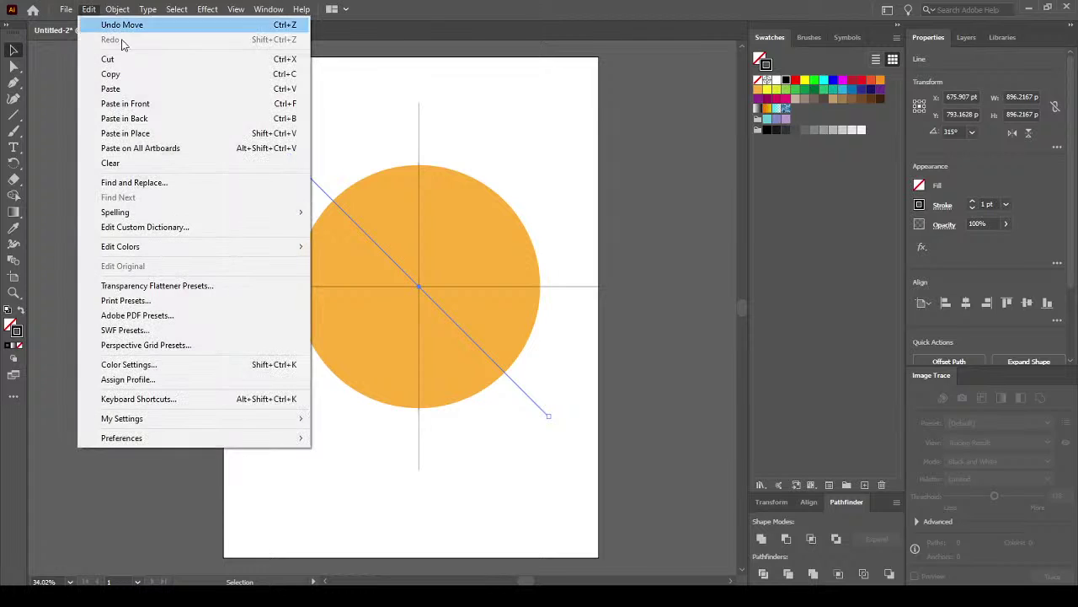
left_click(163, 133)
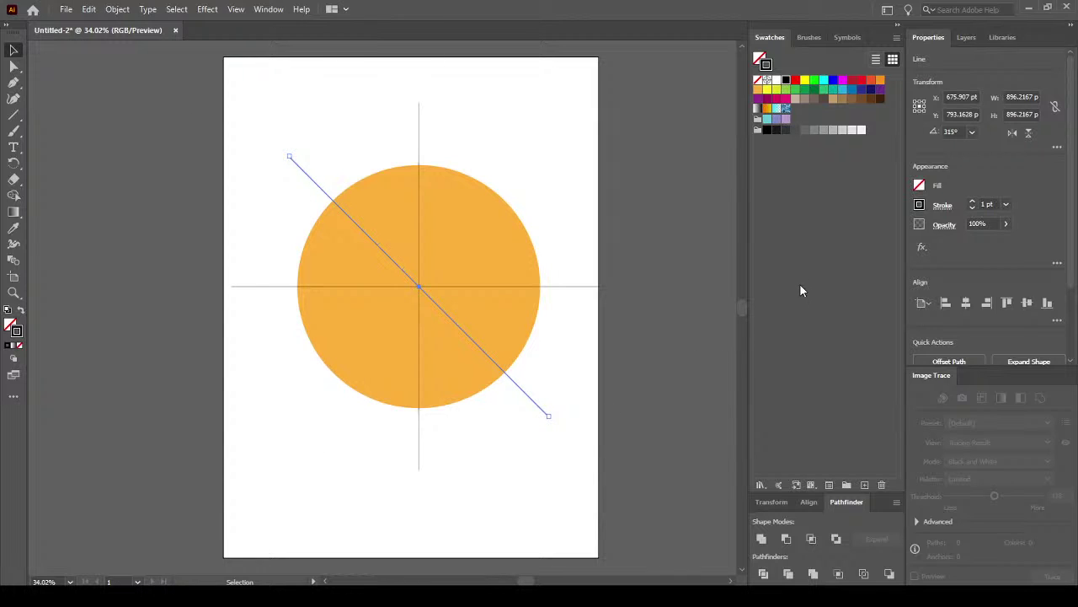
left_click(1012, 133)
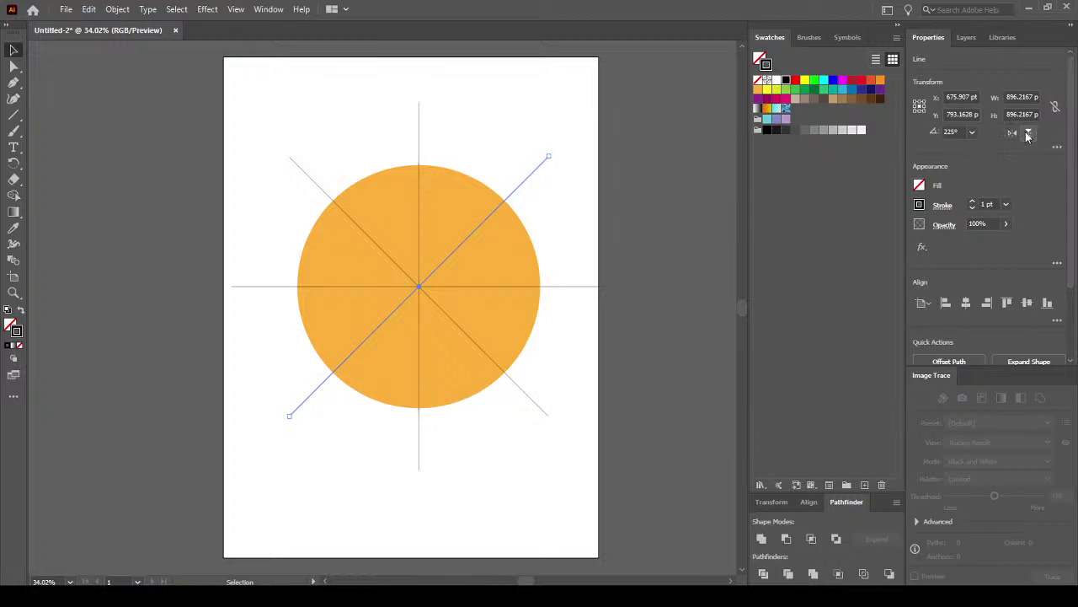
left_click(626, 391)
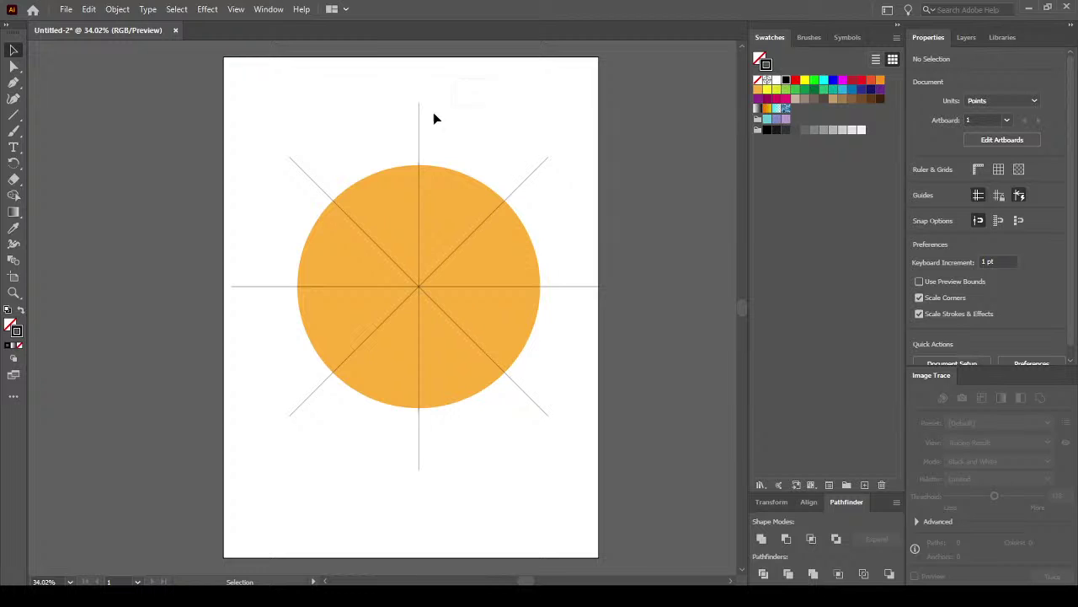
Select all four crossing lines together and set their stroke to none.
left_click_drag(326, 133, 325, 134)
left_click(524, 181, "shift")
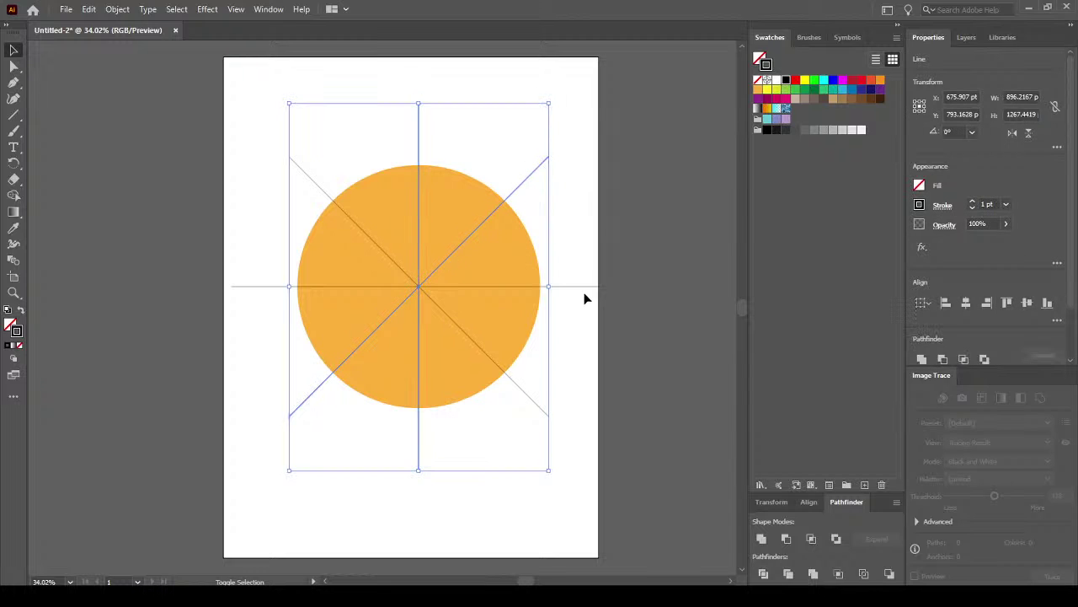
left_click(582, 287, "shift")
left_click(540, 407, "shift")
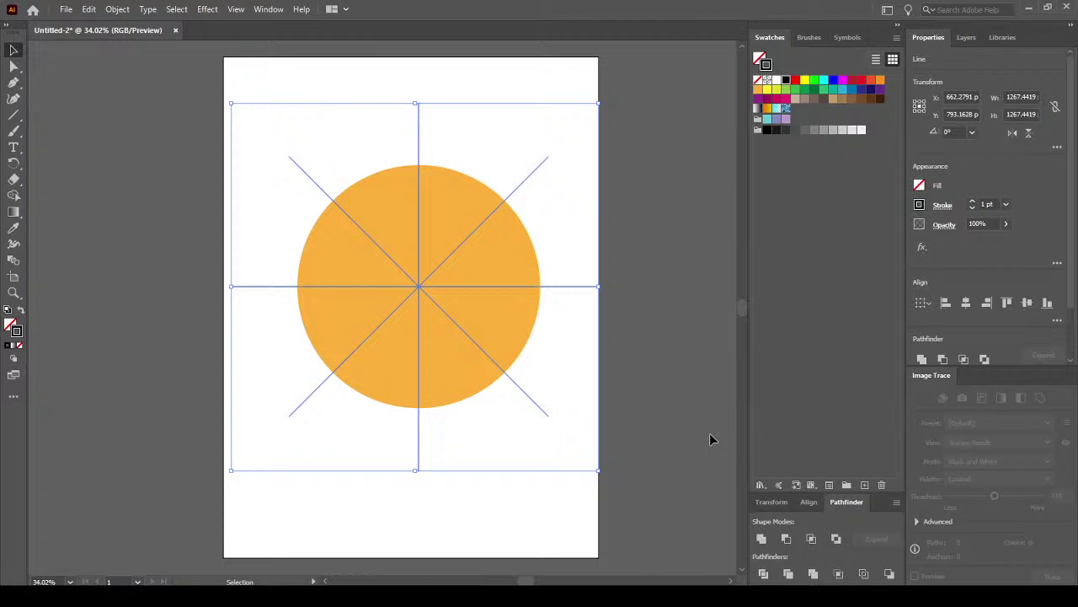
left_click(757, 80)
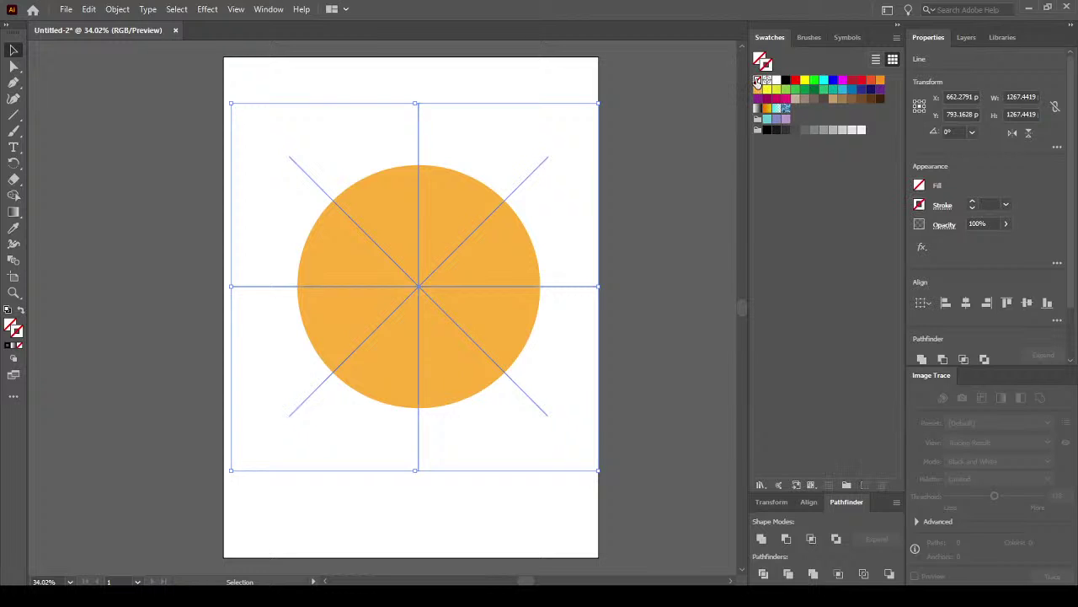
Select the orange circle together with the four unstroked lines and split it with the Pathfinder Divide operation.
left_click(668, 204)
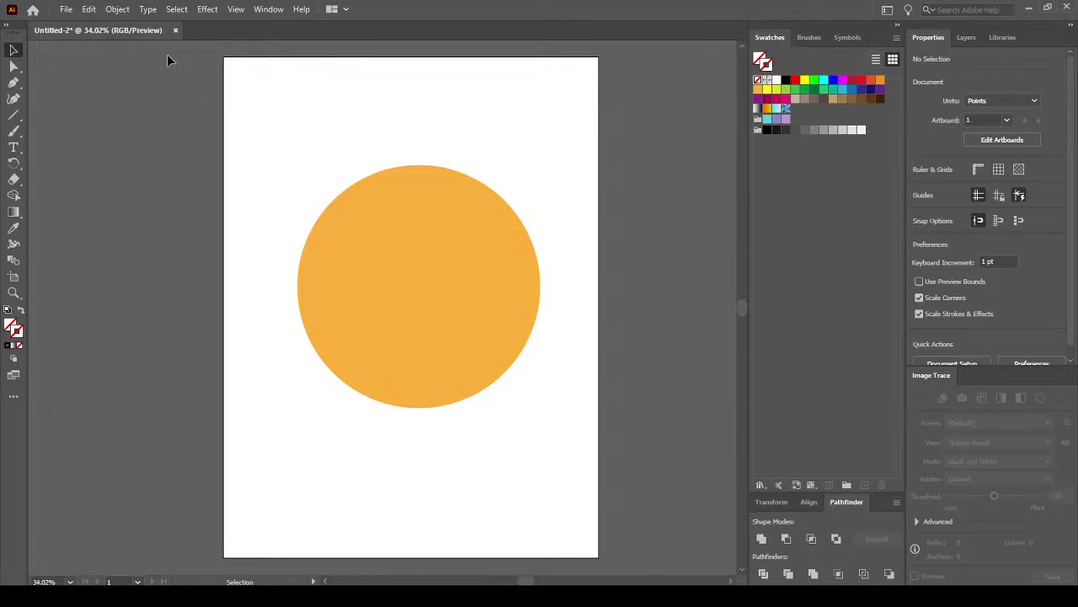
key("a")
key("ctrl+a")
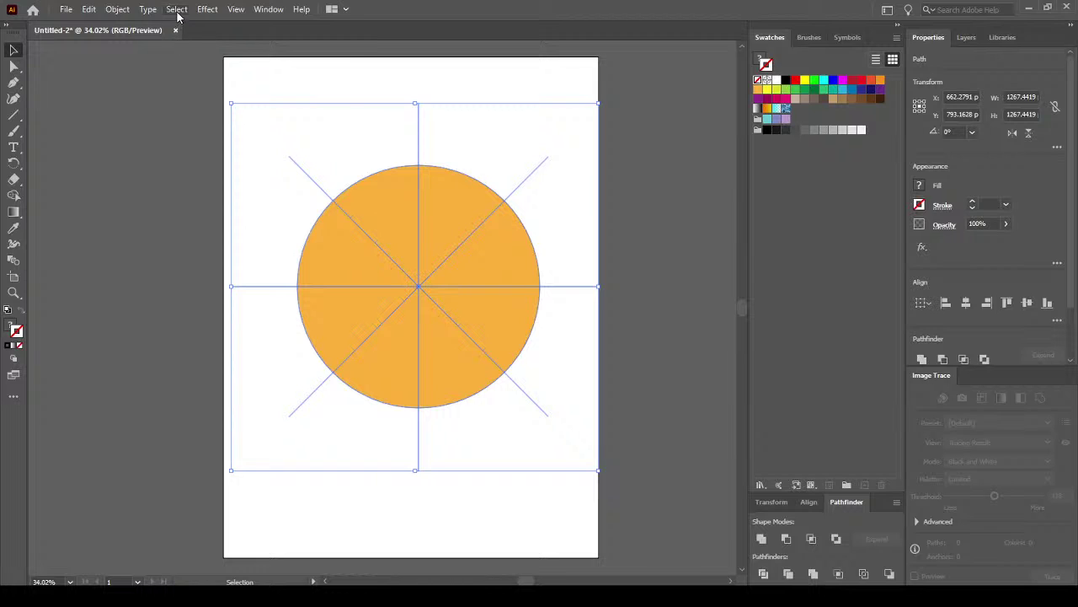
left_click(178, 11)
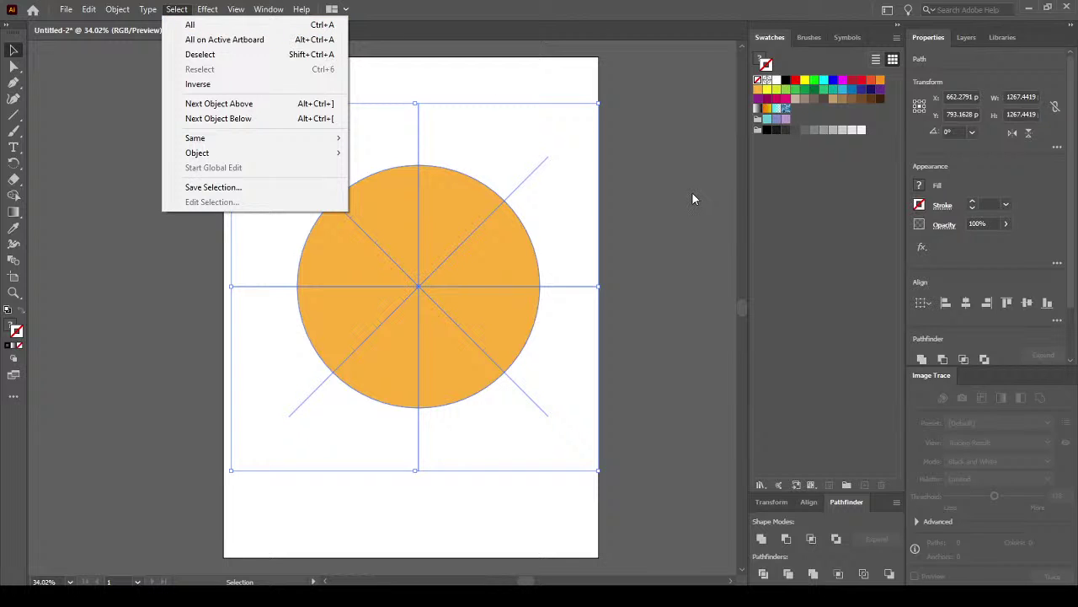
left_click(667, 88)
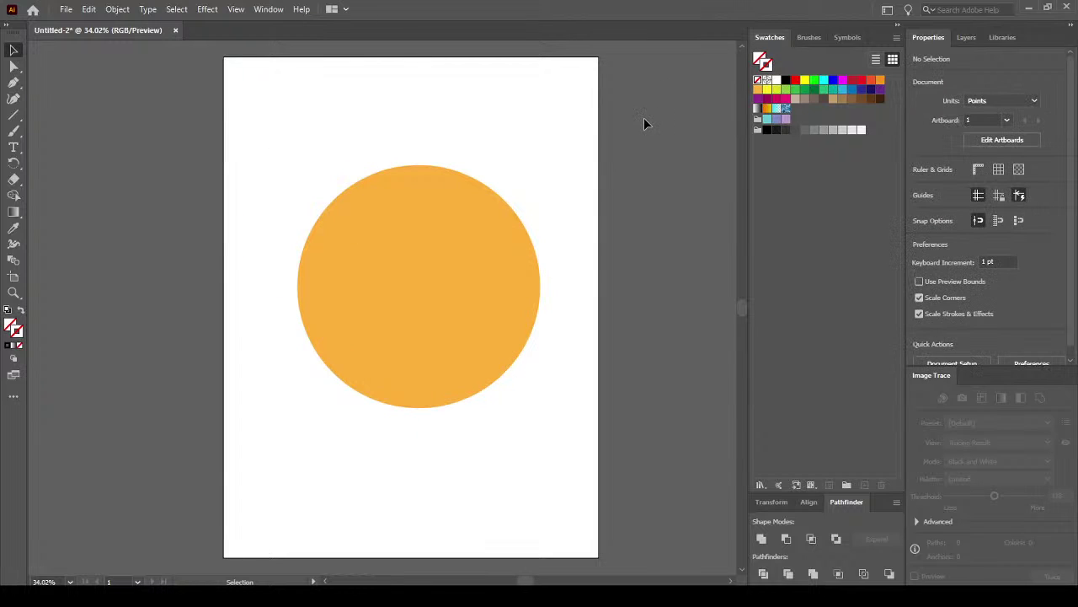
left_click(436, 192)
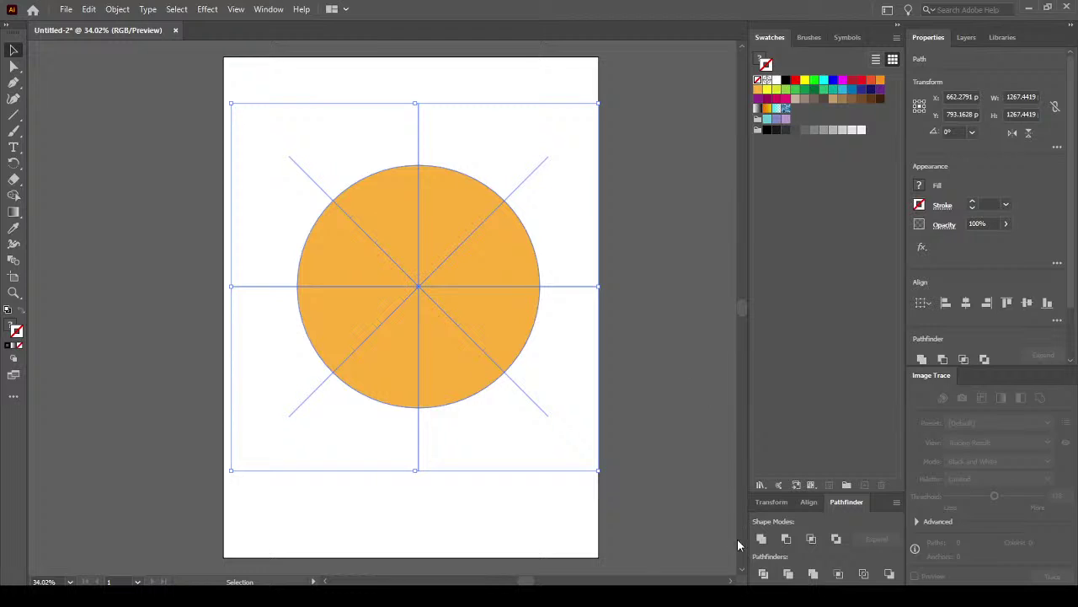
left_click(764, 574)
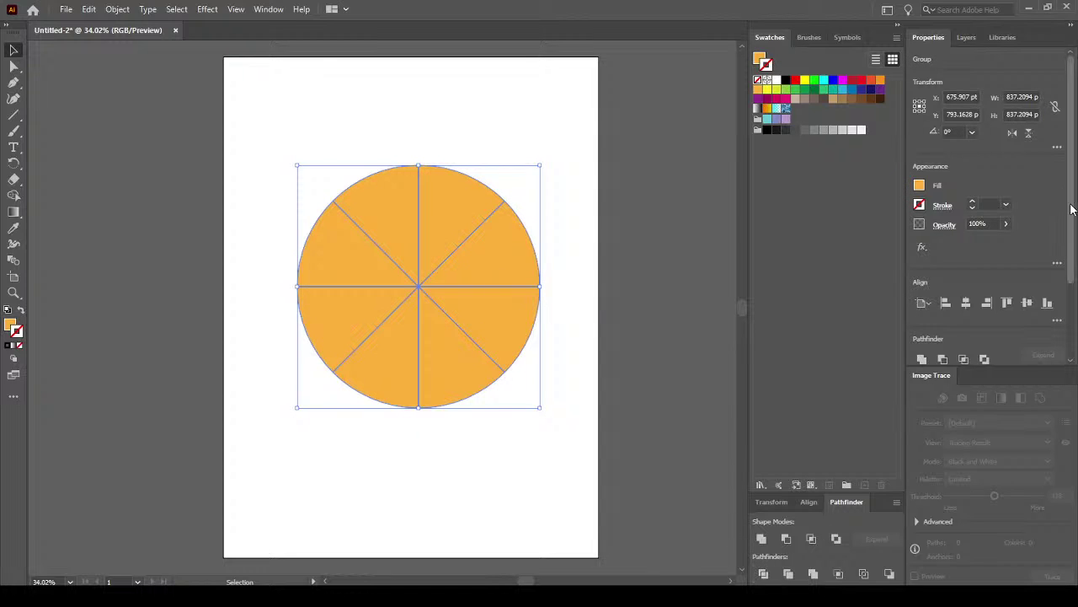
Ungroup the divided circle into separate slices and clear the selection.
left_click_drag(1074, 216, 1077, 297)
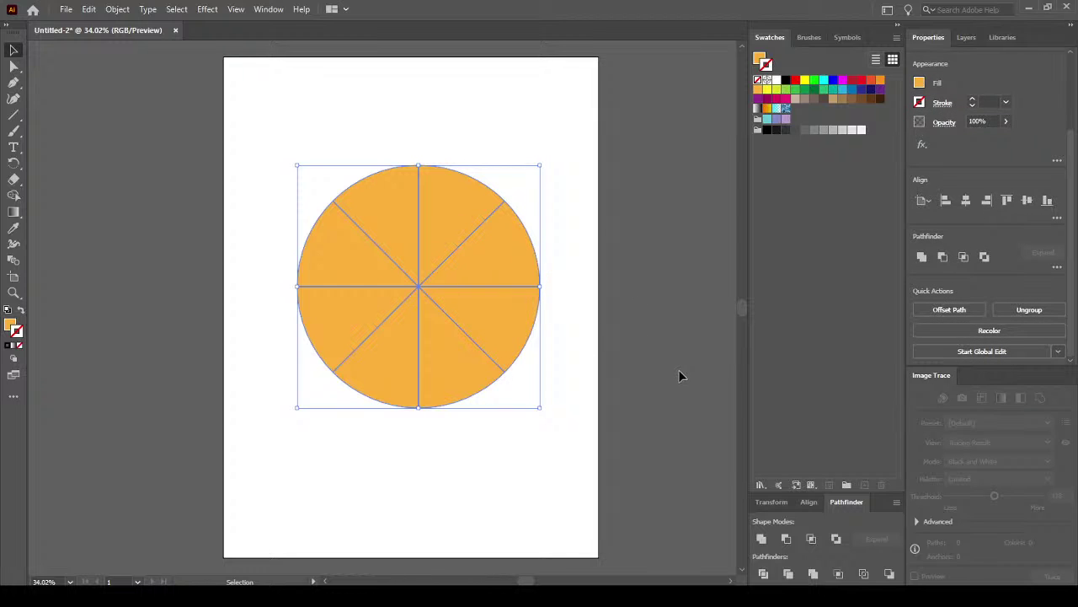
left_click(1013, 310)
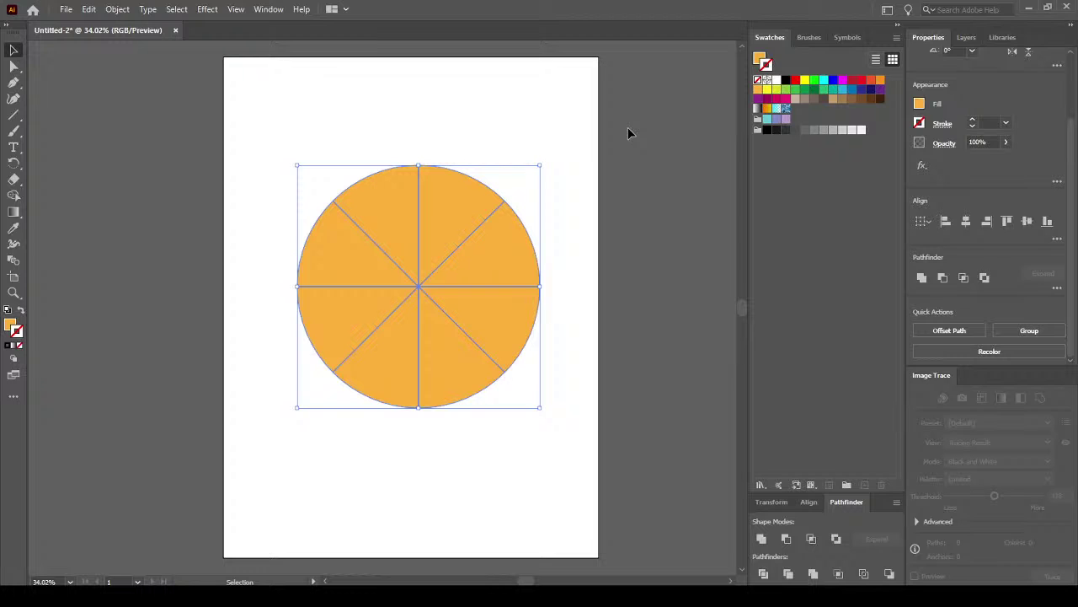
key("ctrl")
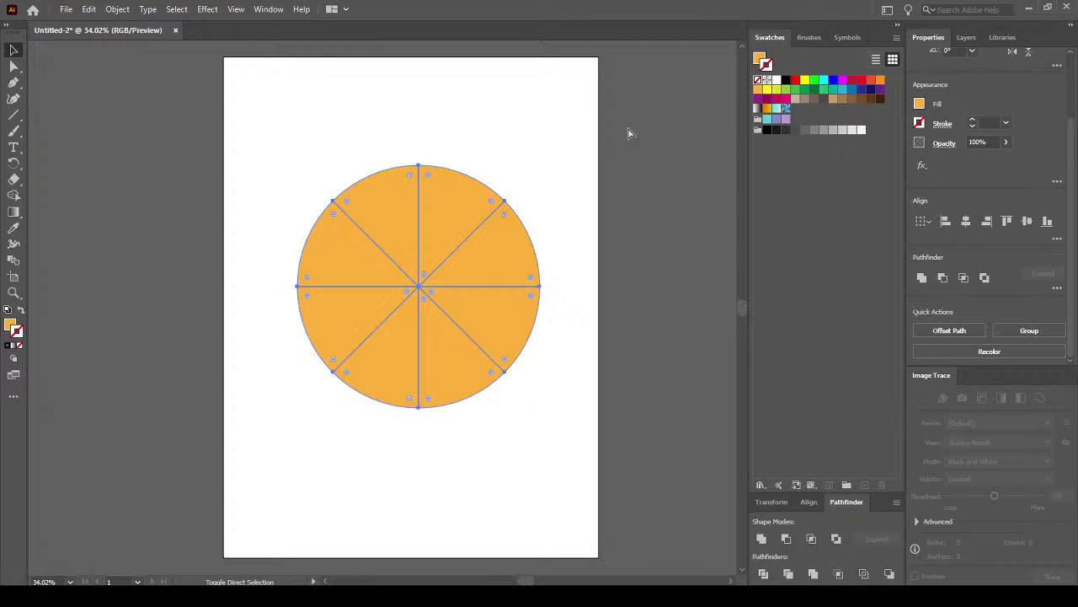
left_click(642, 158)
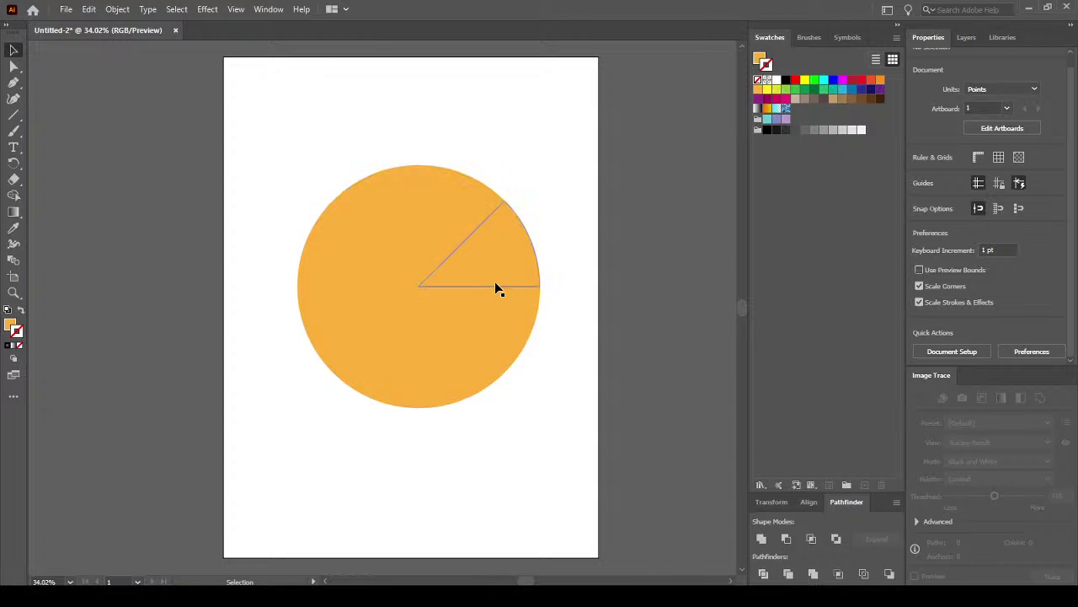
Move each of the eight slices outward from the circle's centre so they are clearly separated.
left_click_drag(388, 204, 328, 134)
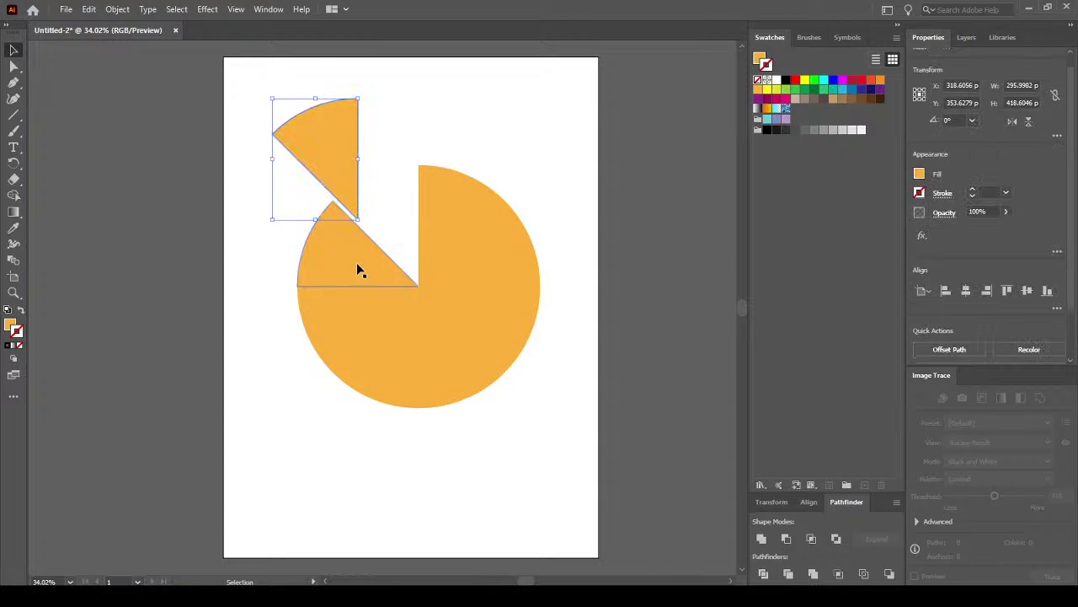
left_click_drag(356, 262, 296, 253)
left_click_drag(343, 329, 298, 358)
left_click_drag(400, 371, 392, 432)
left_click_drag(451, 396, 494, 460)
left_click_drag(514, 357, 552, 387)
left_click_drag(501, 261, 559, 243)
left_click_drag(461, 275, 474, 226)
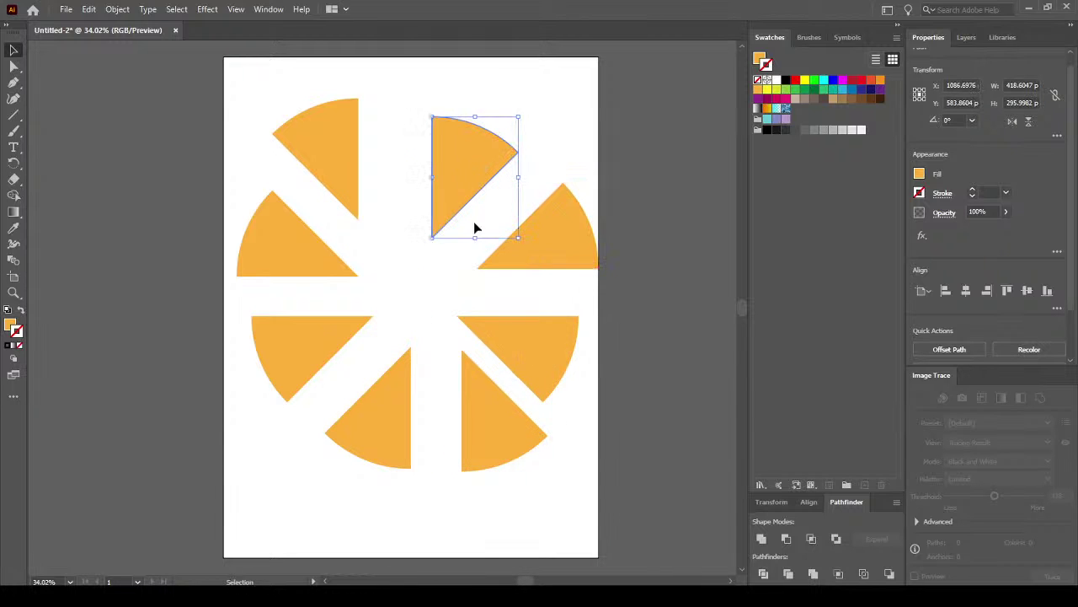
left_click(641, 324)
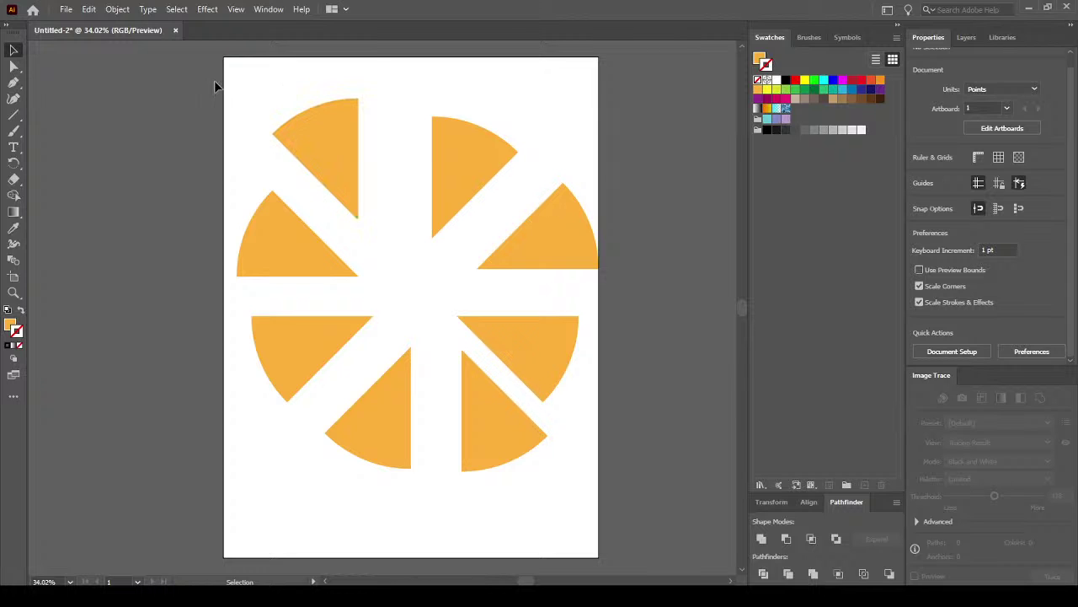
Delete all the slices and draw a new orange circle about 865 pt in diameter in the middle of the artboard.
key("ctrl+a")
key("Delete")
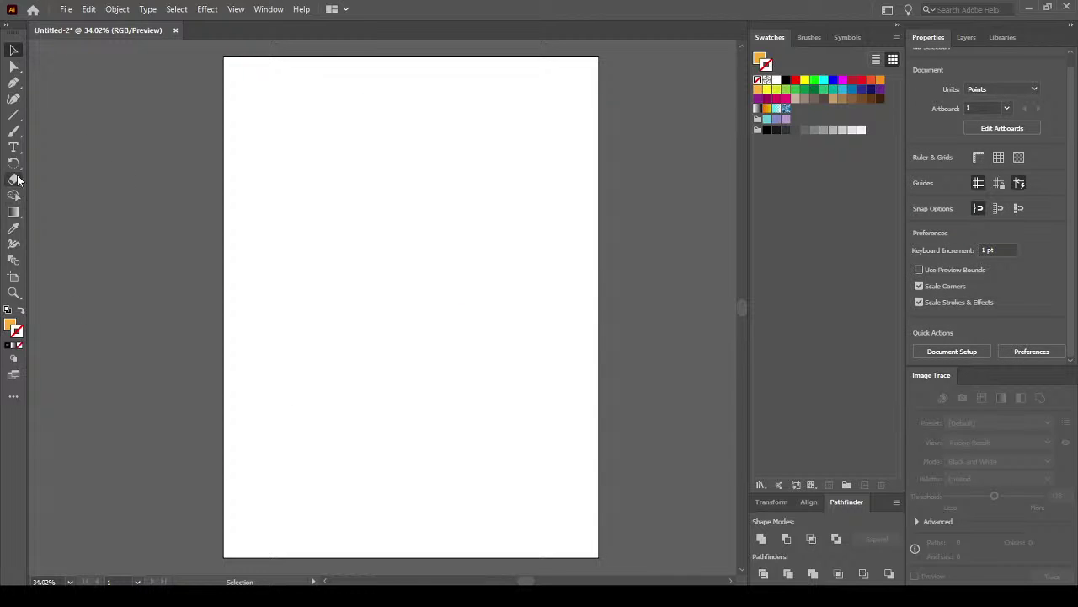
left_click(14, 117)
left_click_drag(15, 117, 101, 133)
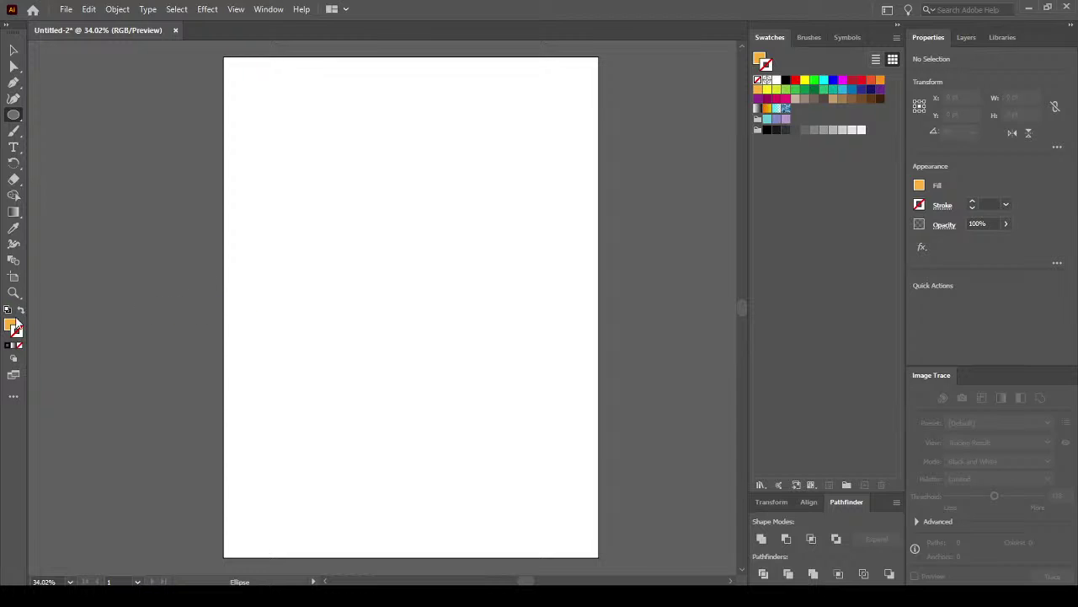
left_click(11, 324)
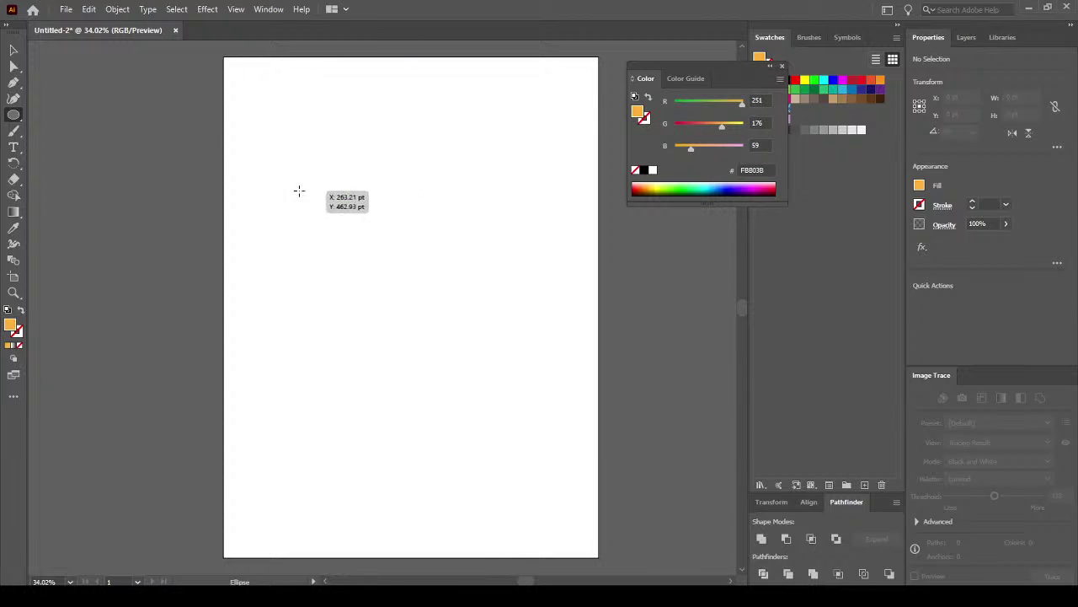
left_click_drag(298, 190, 550, 441)
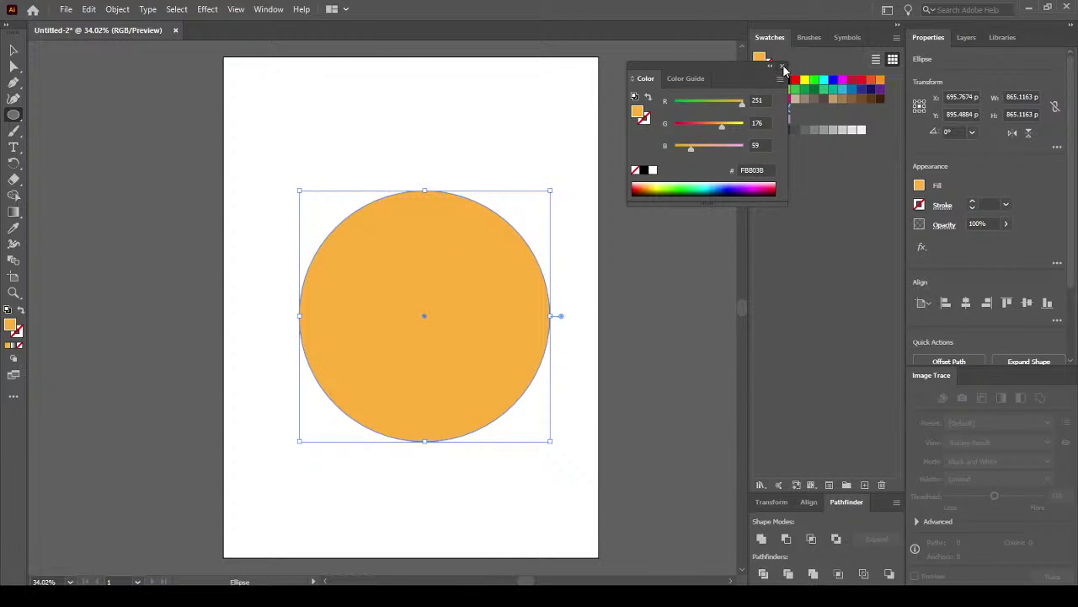
left_click(782, 66)
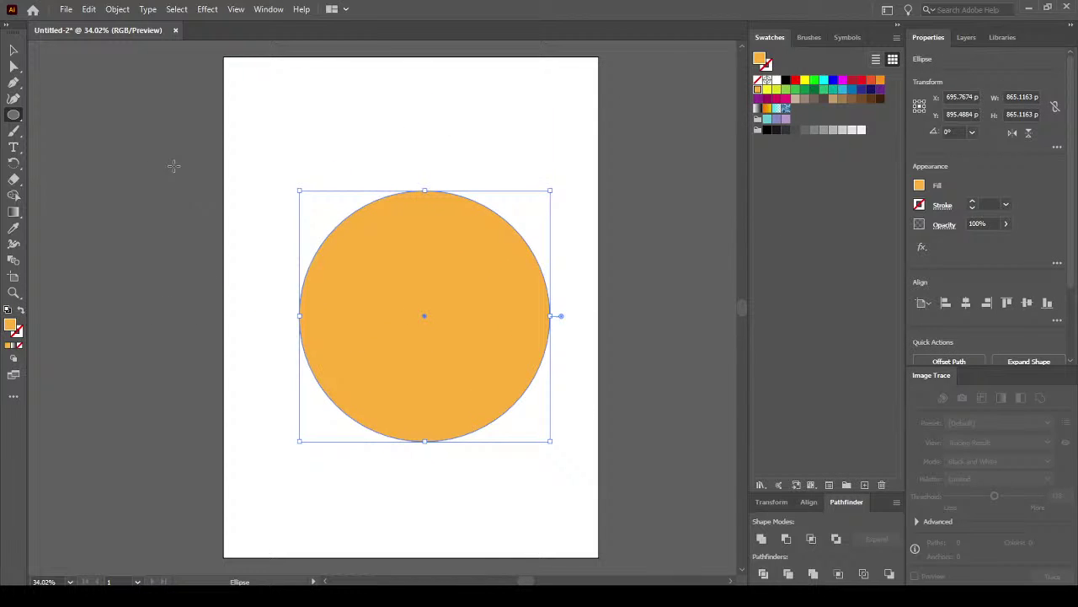
left_click(84, 87, "ctrl")
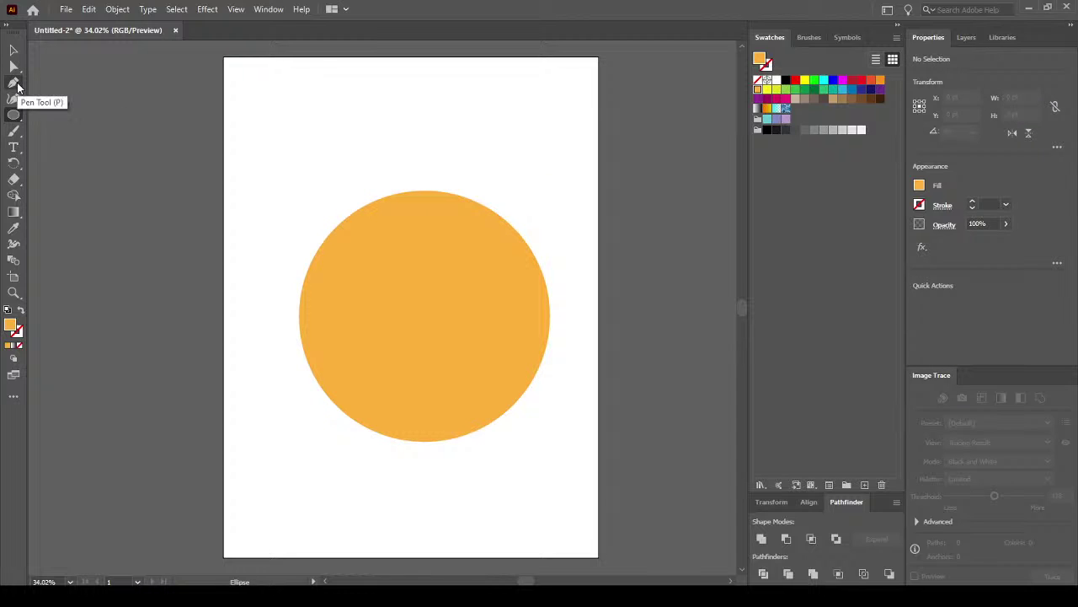
Draw an open S-shaped Pen path with no fill and a black stroke, running from the upper right across the circle to the lower left.
left_click(18, 86)
left_click(85, 87)
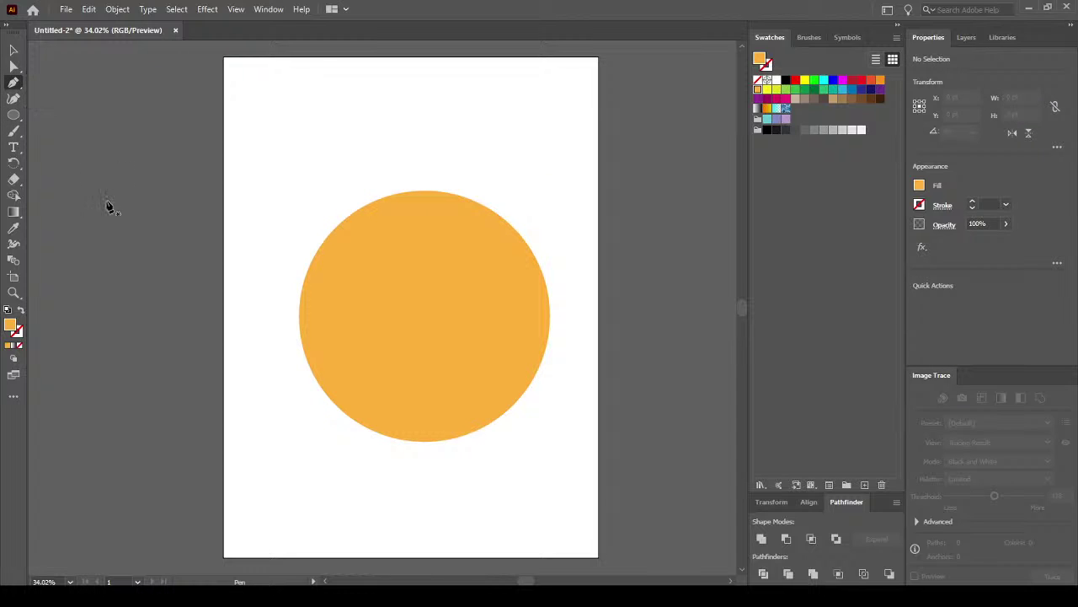
left_click(758, 79)
left_click(766, 67)
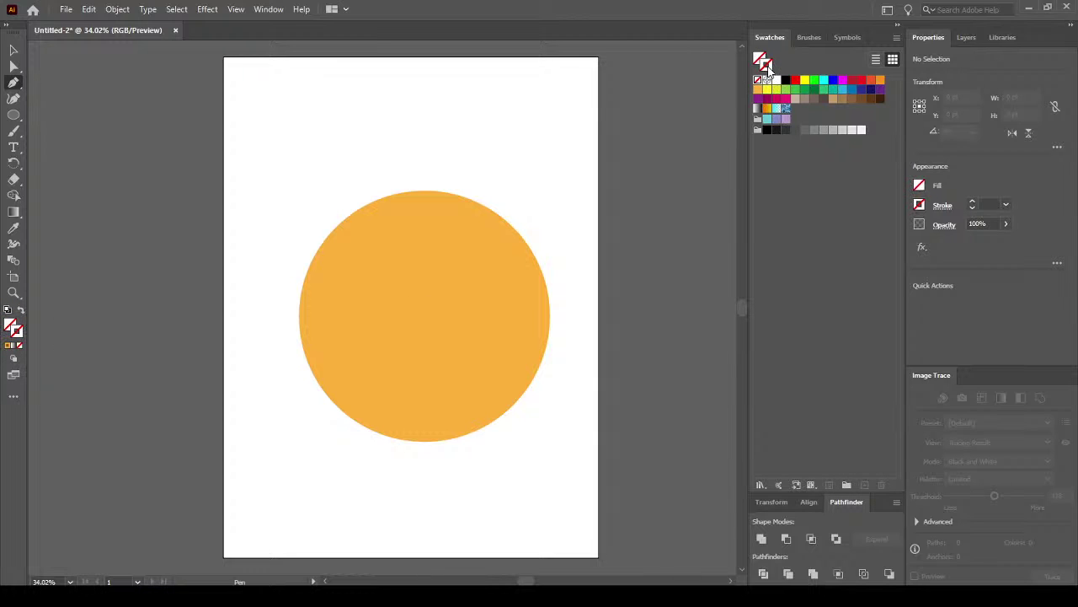
left_click(786, 81)
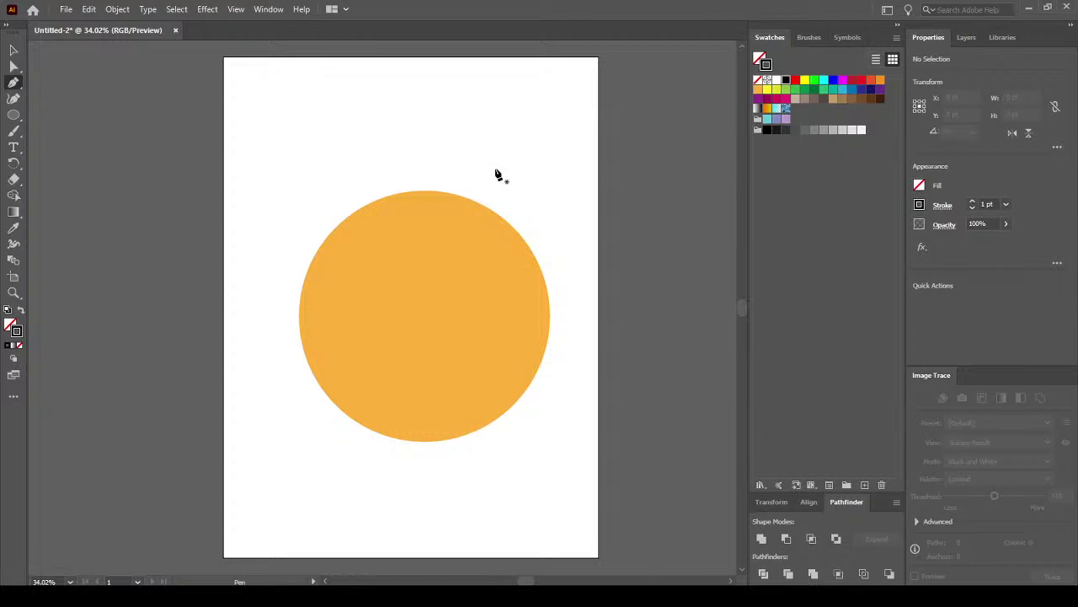
left_click_drag(576, 208, 469, 204)
left_click_drag(477, 276, 493, 321)
left_click_drag(429, 405, 368, 435)
left_click(278, 452)
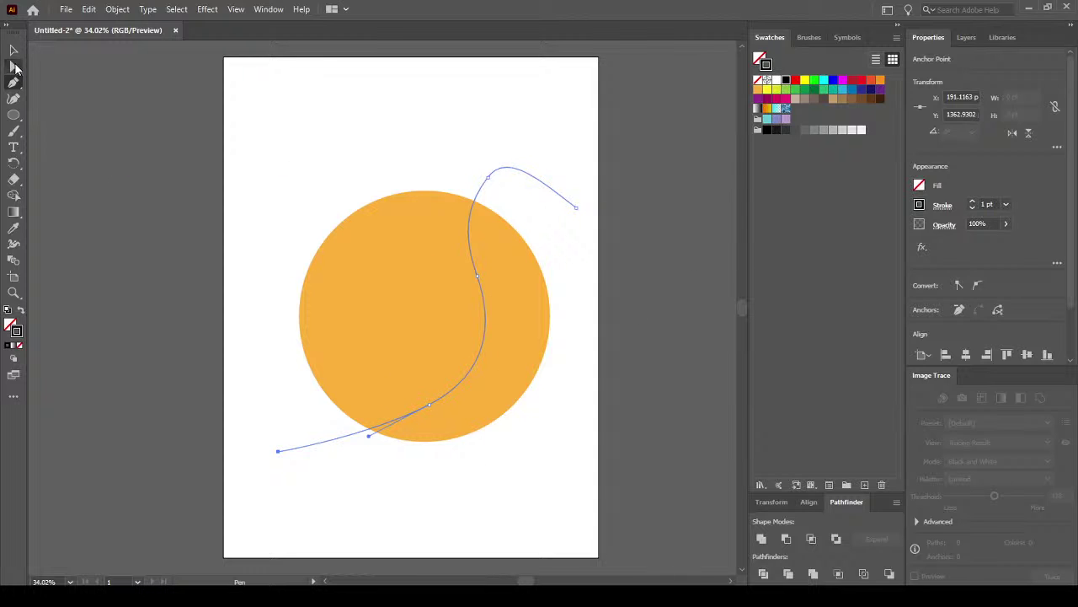
Adjust the direction handle of the curve's upper anchor above the circle and shift the circle slightly to the right.
key("a")
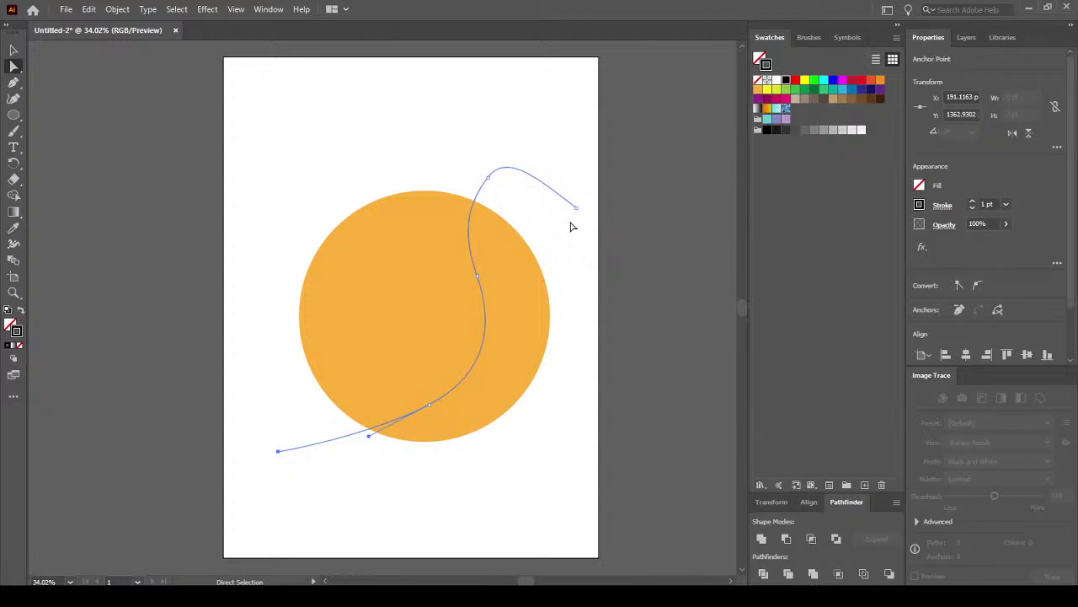
left_click(490, 178)
left_click_drag(462, 202, 514, 157)
left_click(489, 178)
left_click(488, 178)
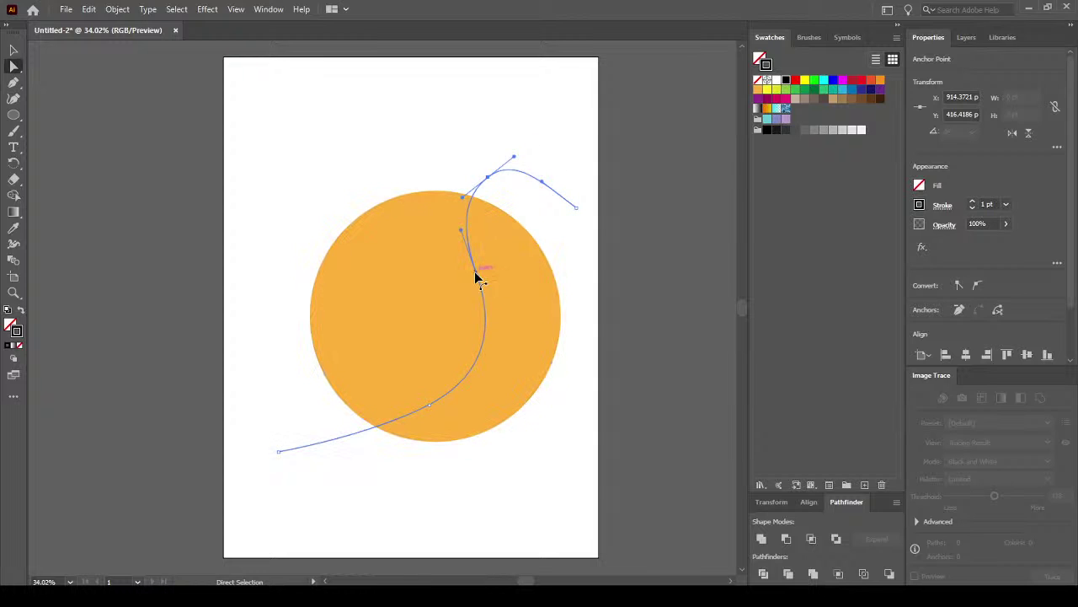
Reposition the curve's middle anchor slightly lower inside the circle and reshape the bends with its handles.
left_click_drag(476, 272, 485, 295)
left_click_drag(501, 347, 524, 363)
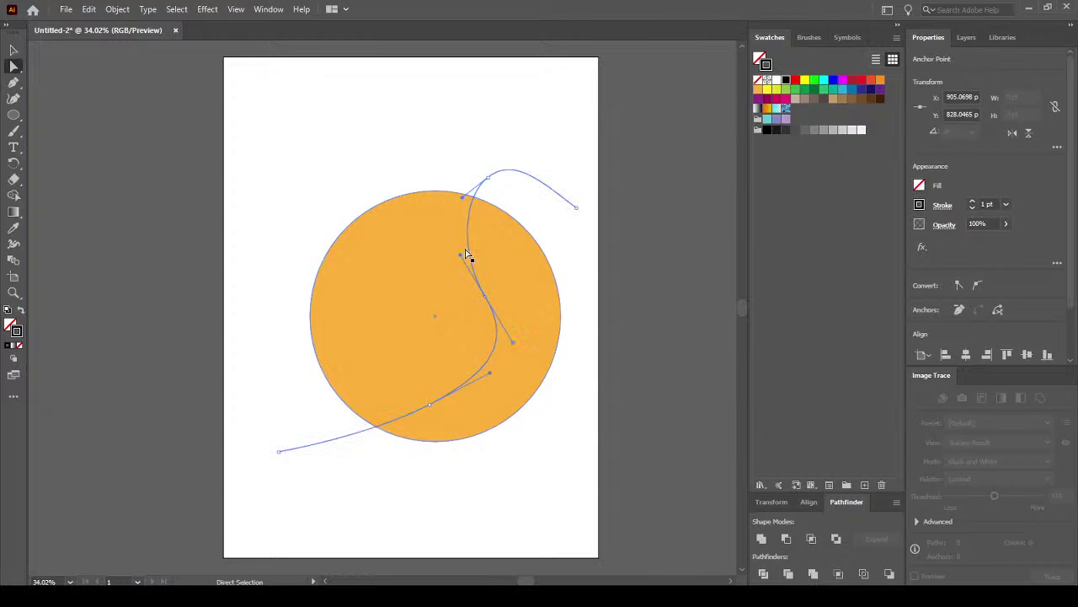
left_click_drag(460, 256, 449, 226)
mouse_move(485, 297)
left_mouse_down()
mouse_move(510, 296)
mouse_move(464, 289)
mouse_move(476, 292)
left_mouse_up()
Lower the curve's bottom anchor slightly, raise its lower-left end beside the circle and deepen the bend between them.
left_click_drag(428, 407, 432, 416)
left_click_drag(283, 451, 263, 364)
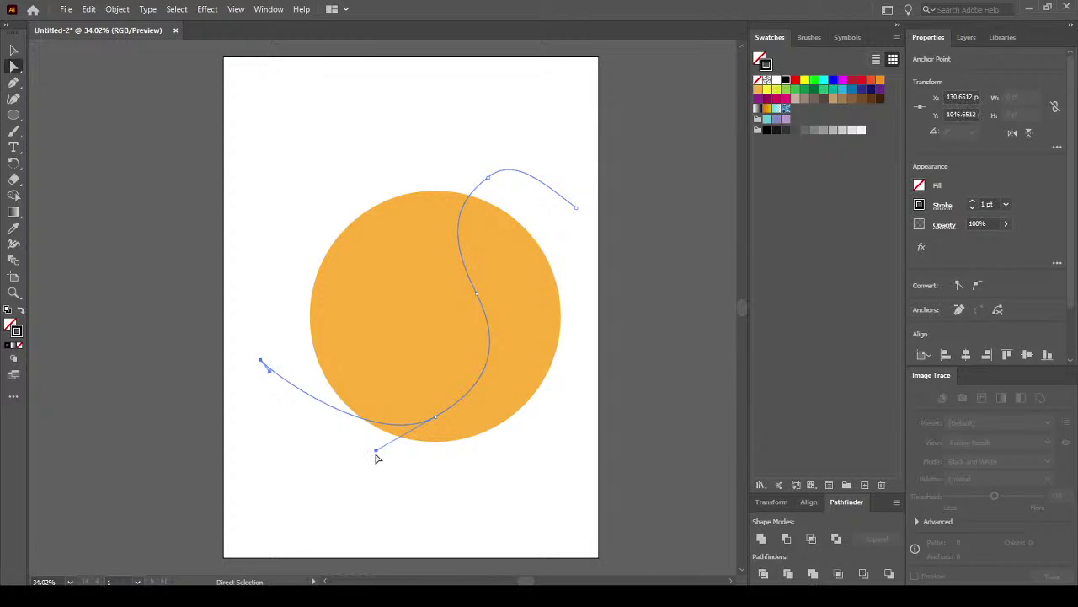
left_click_drag(375, 449, 362, 464)
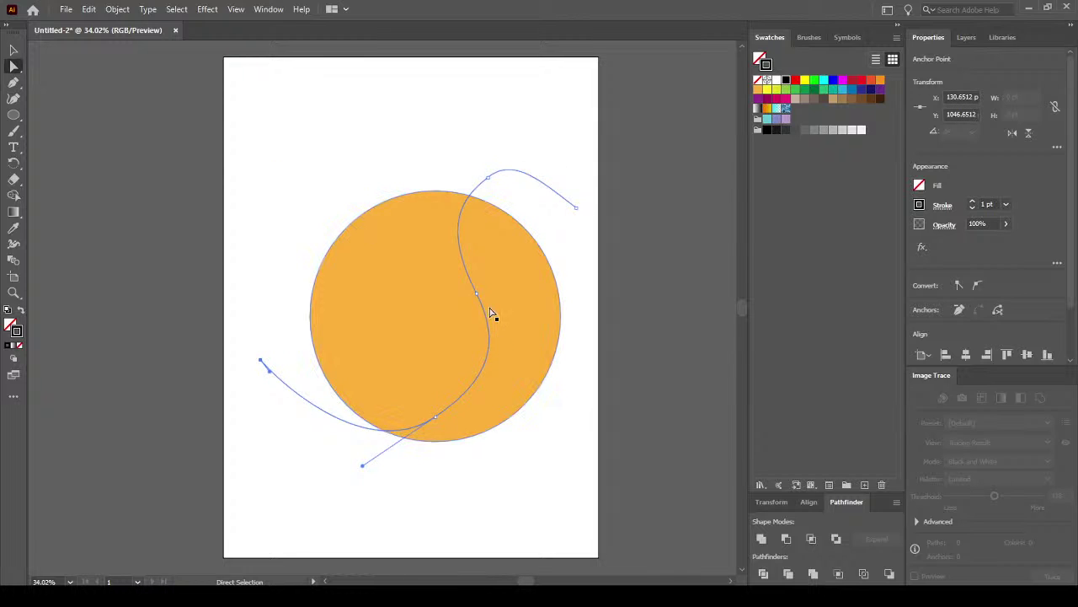
Raise and round the curve's hump above the circle, lower its upper-right end and lengthen the middle anchor's upper handle.
left_click(490, 179)
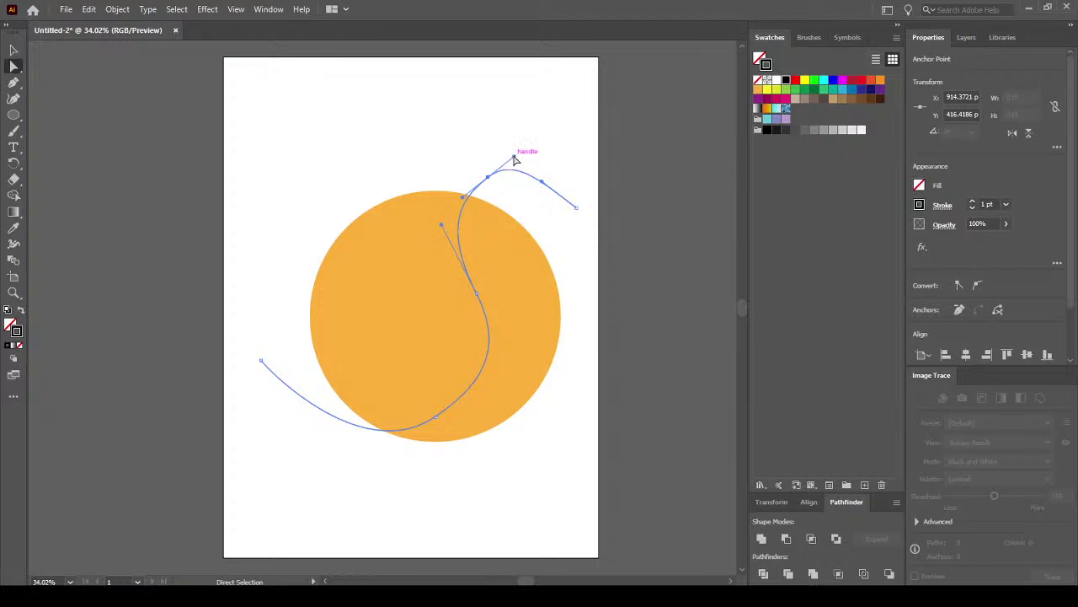
mouse_move(512, 159)
left_mouse_down()
mouse_move(532, 181)
mouse_move(528, 165)
left_mouse_up()
left_click_drag(577, 207, 610, 257)
left_click_drag(542, 205, 560, 183)
left_click_drag(489, 180, 485, 144)
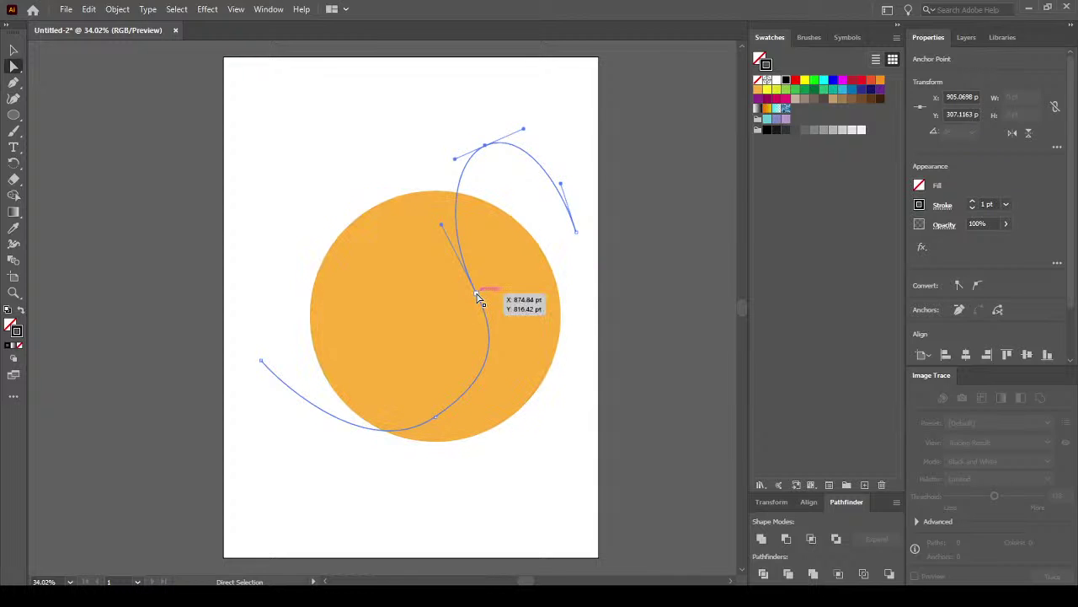
left_click(477, 294)
left_click_drag(442, 224, 418, 202)
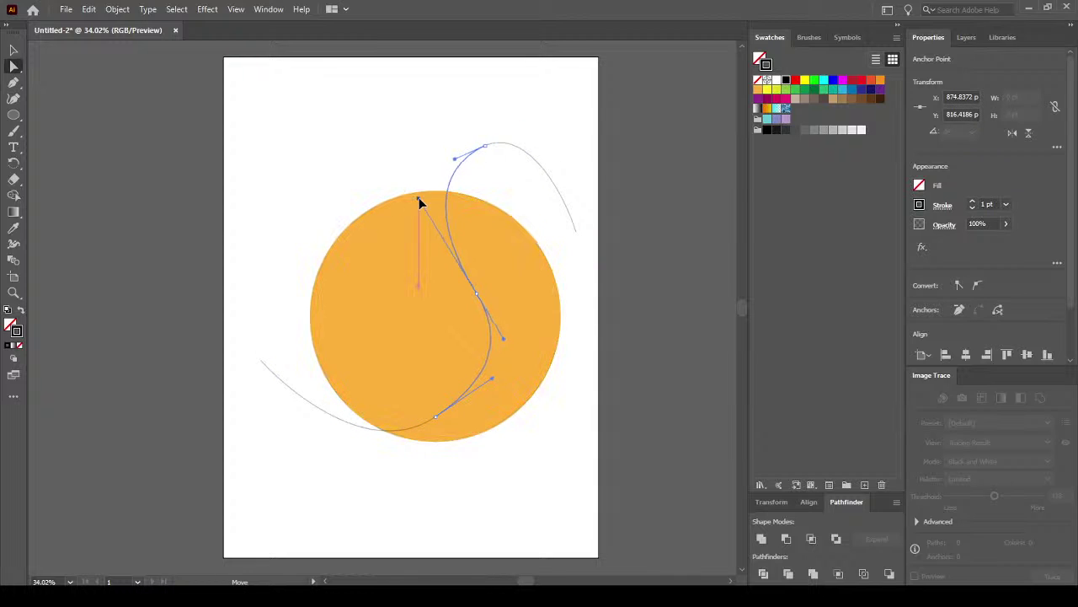
left_click(531, 499)
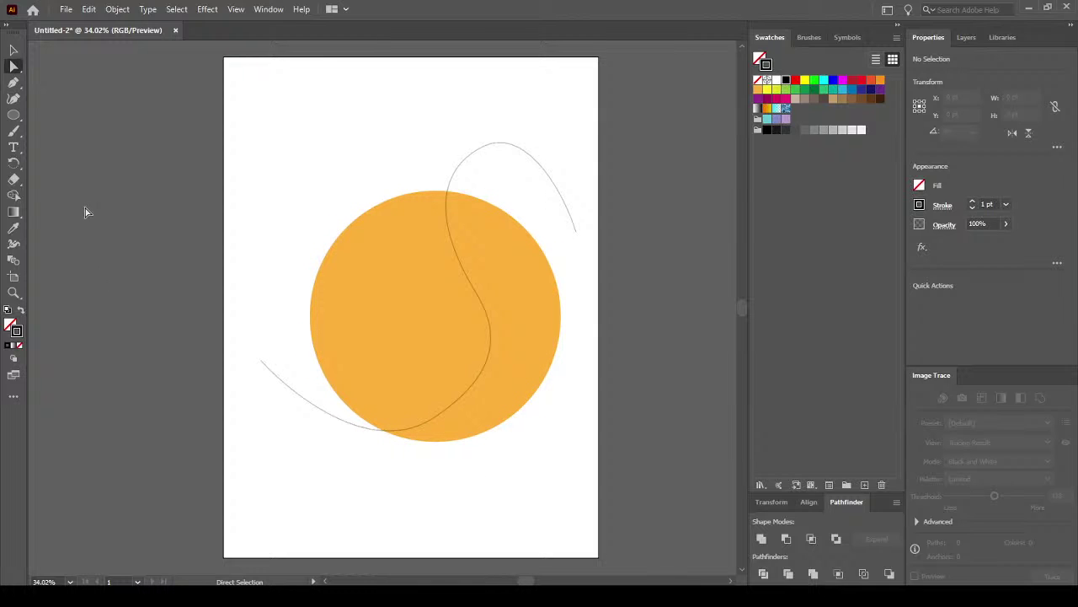
Draw a second open curve with the Pen tool from above the circle, down through its interior and around to its left side.
left_click(14, 82)
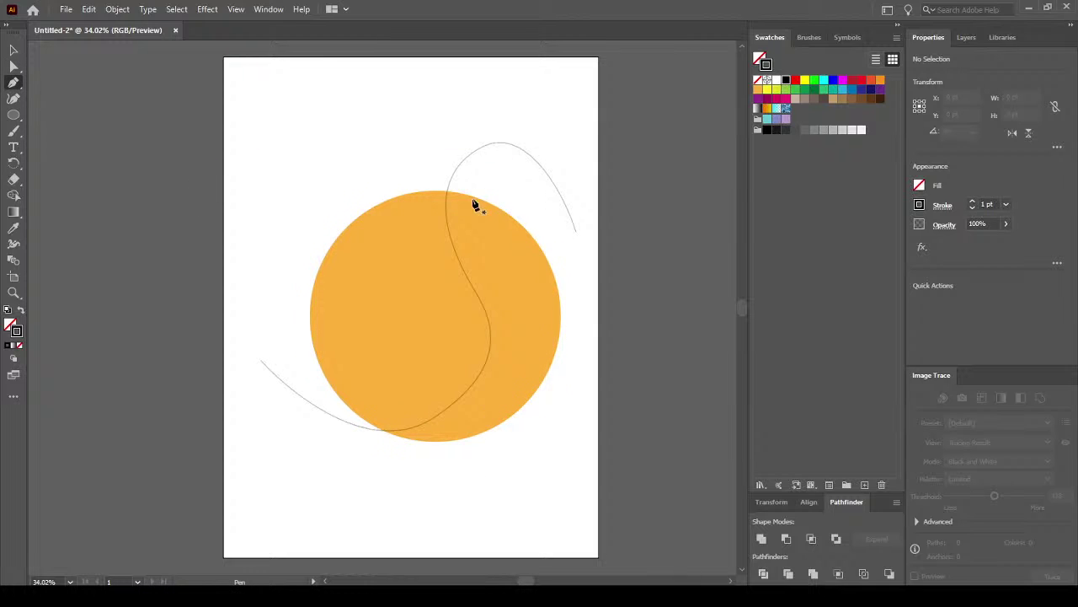
left_click(389, 123)
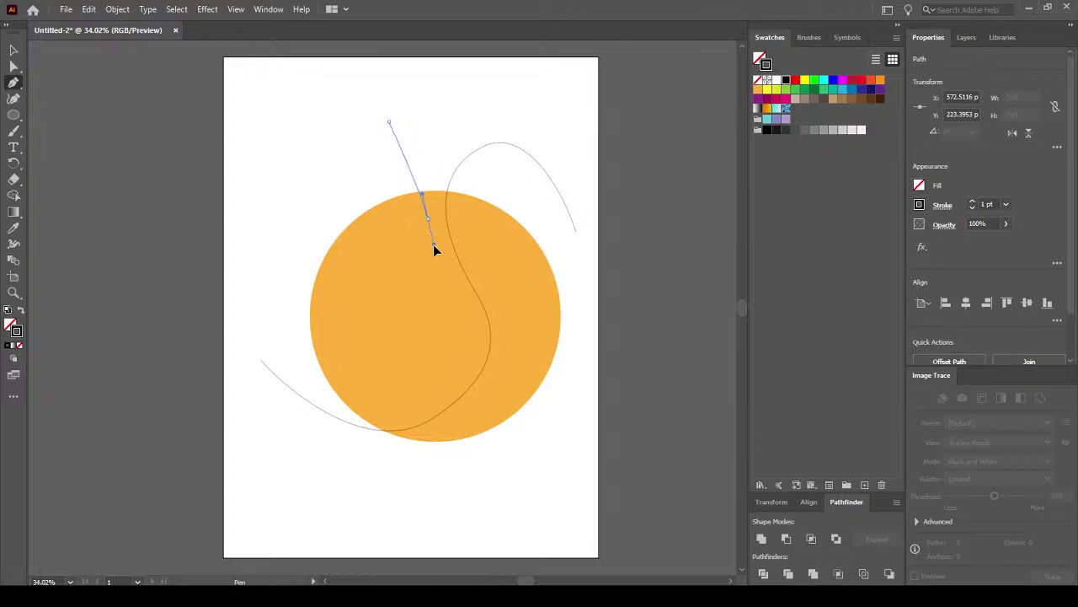
left_click_drag(436, 247, 420, 399)
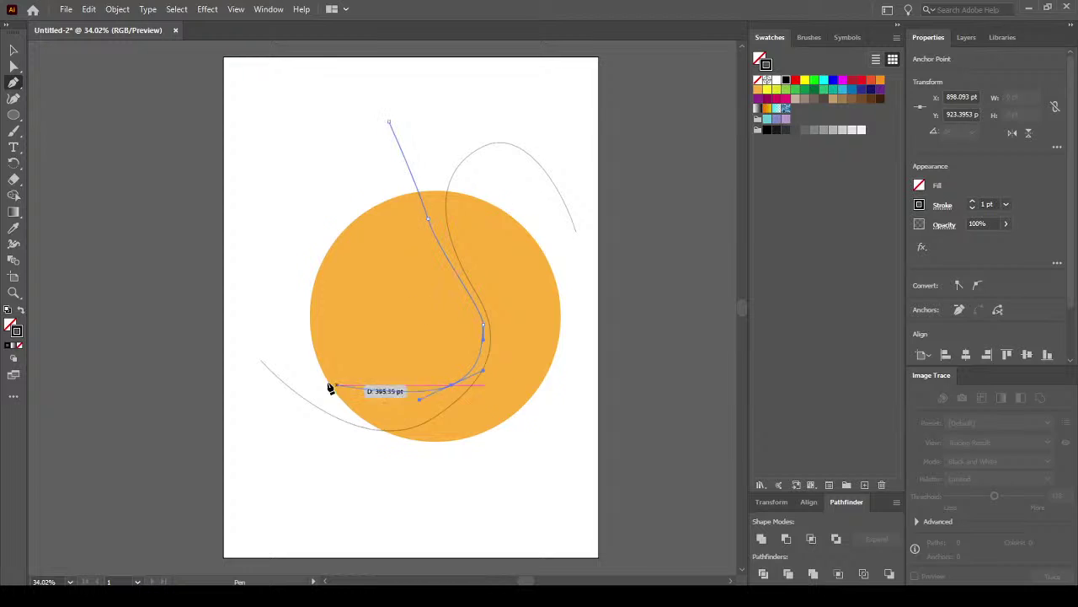
left_click_drag(286, 336, 261, 286)
left_click(260, 255)
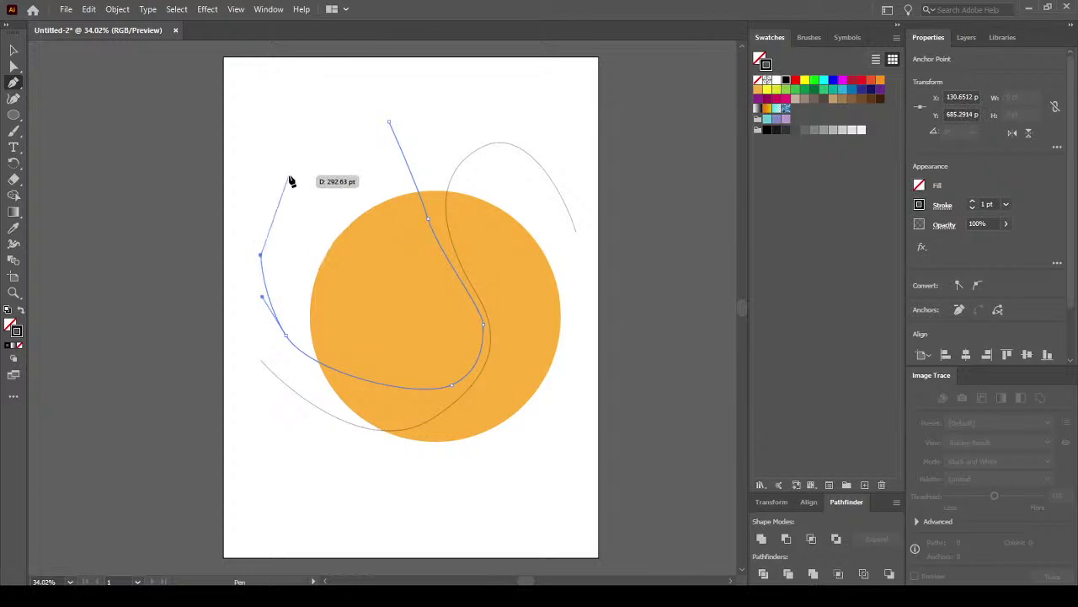
key("Escape")
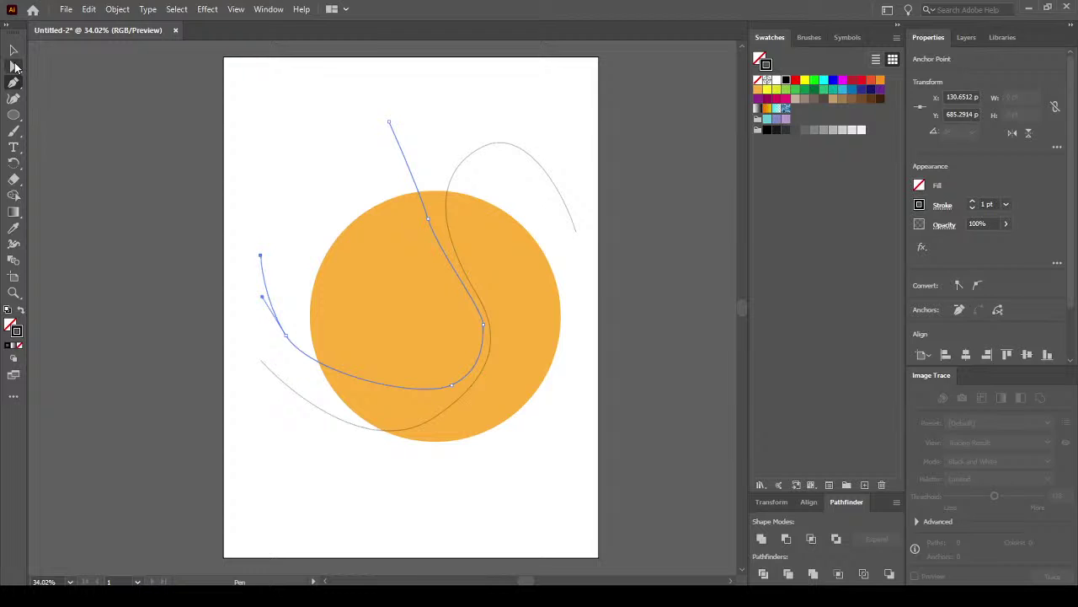
Deepen the new curve's lower bend inside the circle by lengthening the left handle of its bottom anchor.
left_click(13, 66)
left_click(453, 385)
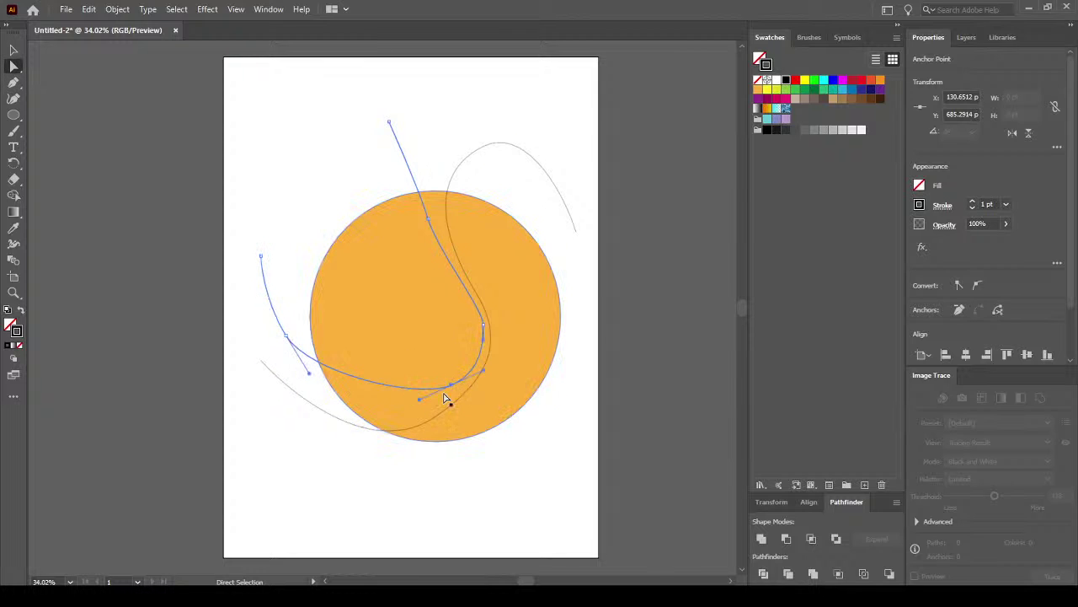
left_click_drag(418, 399, 366, 416)
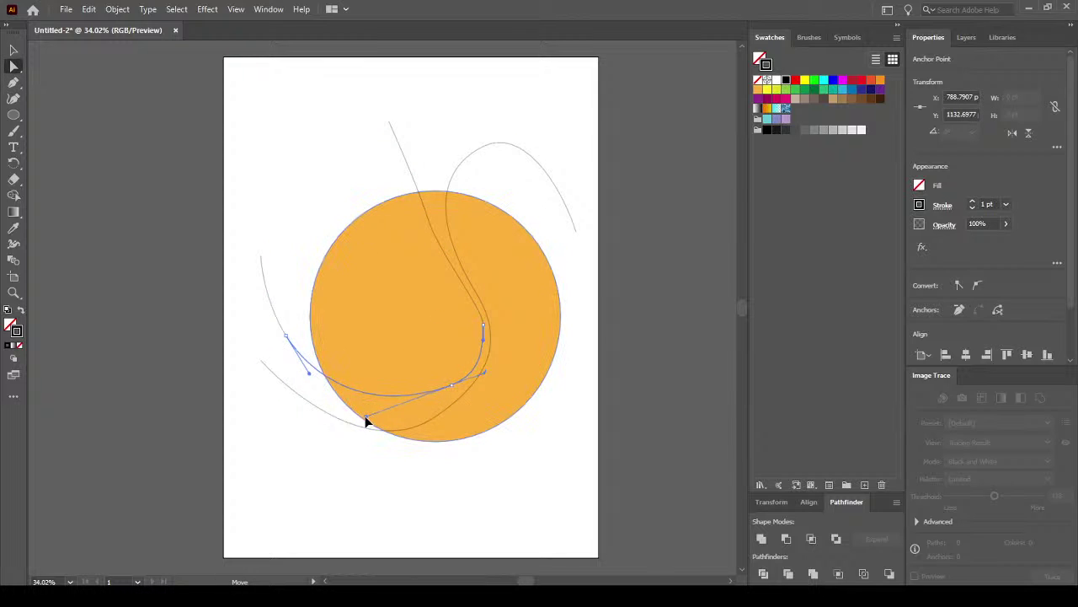
left_click_drag(486, 377, 437, 251)
Move the new curve's top end to the upper left of the circle and shift its upper anchor and handle slightly left.
left_click_drag(394, 136, 308, 134)
left_click(430, 226)
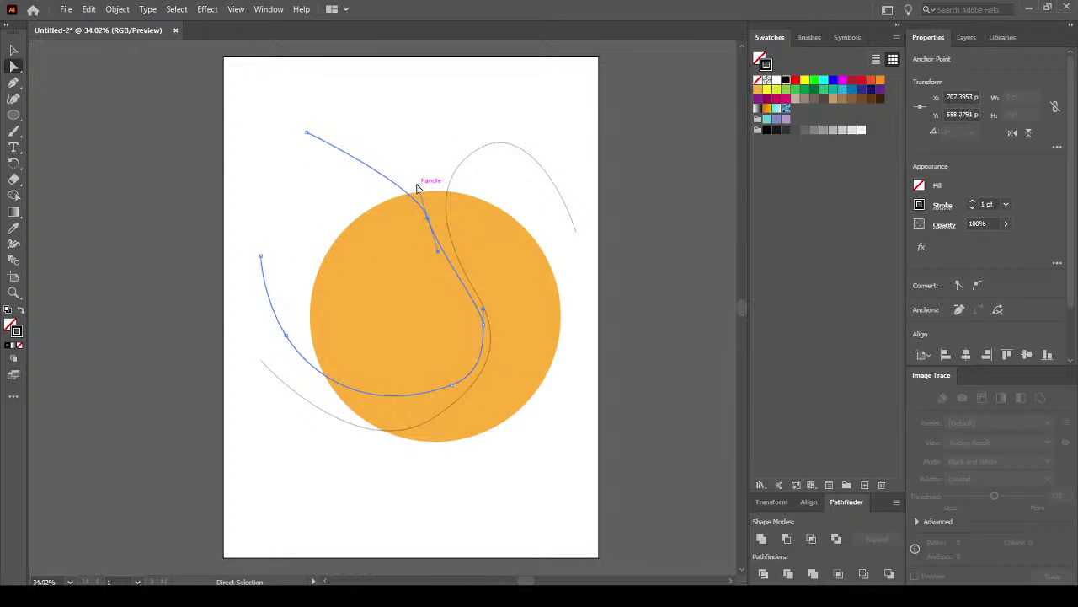
left_click_drag(419, 186, 393, 182)
left_click_drag(430, 221, 412, 217)
left_click_drag(308, 137, 260, 150)
Smooth the new curve's right-hand bend by lengthening the upper handle of its rightmost anchor.
left_click(487, 331, "shift")
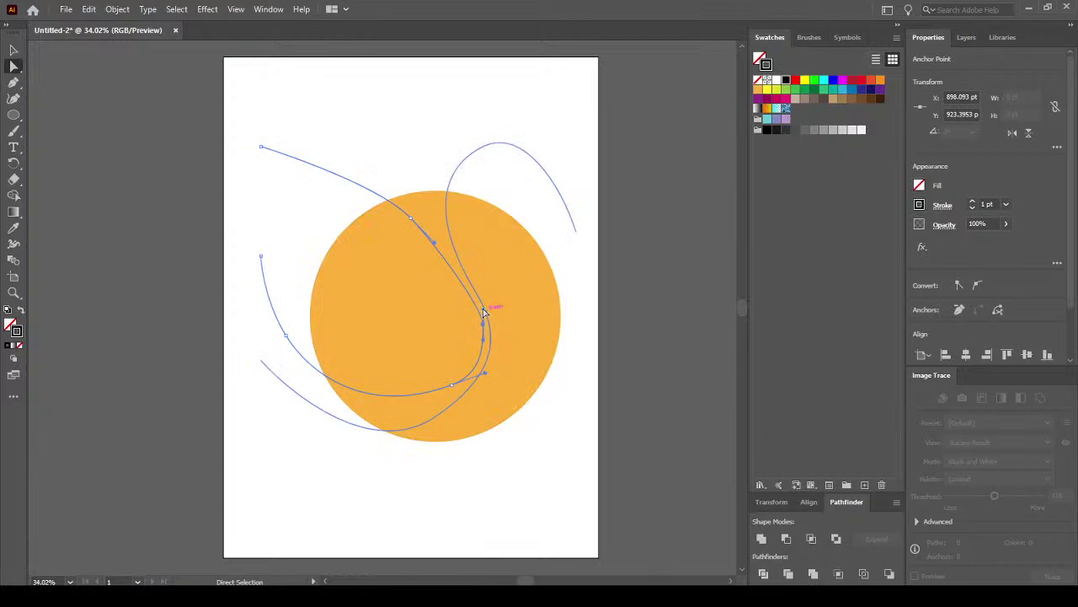
left_click_drag(483, 306, 470, 268)
left_click(577, 292)
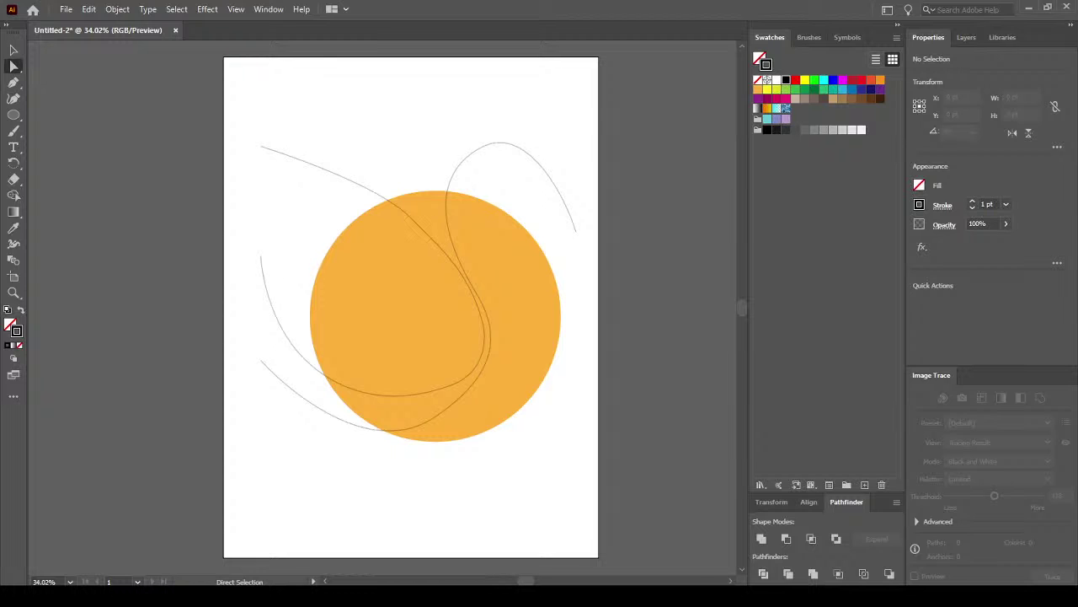
Select both curves crossing the circle and set their stroke to None.
left_click(15, 49)
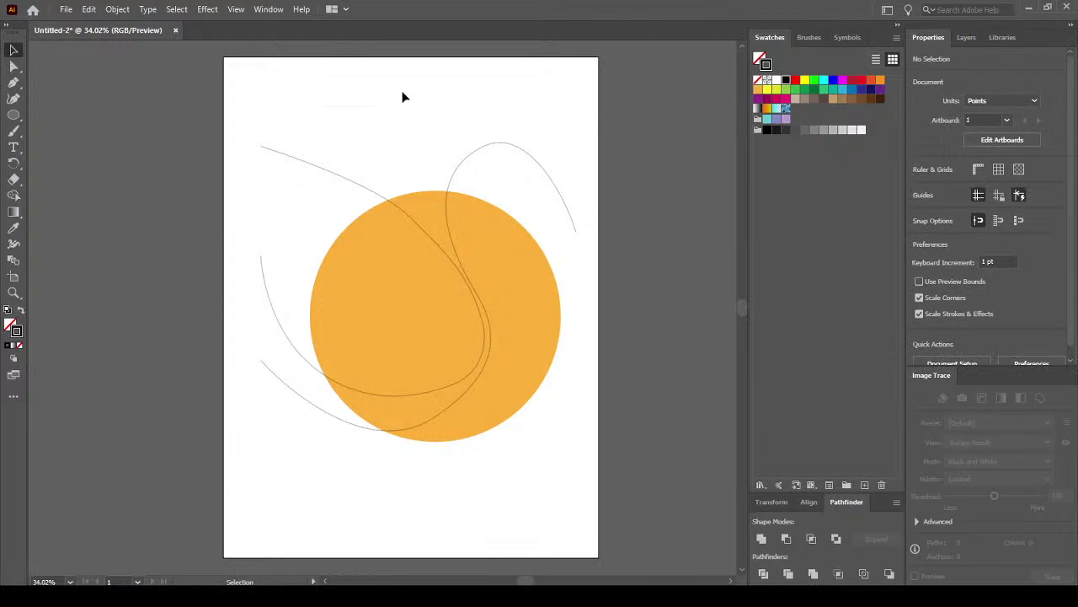
left_click(334, 178)
left_click(515, 148, "shift")
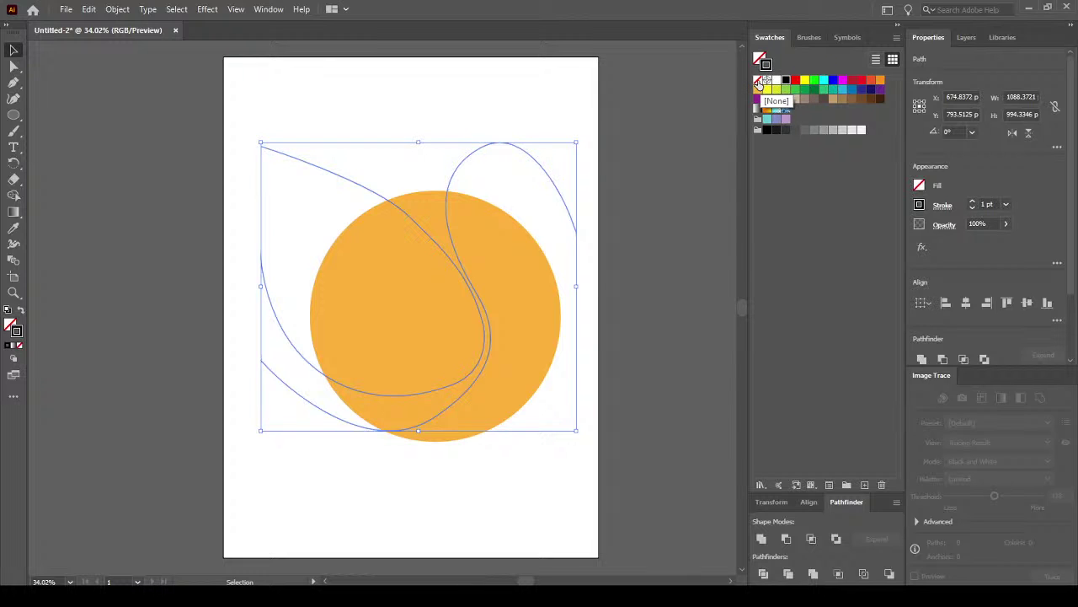
left_click(758, 82)
left_click(688, 150)
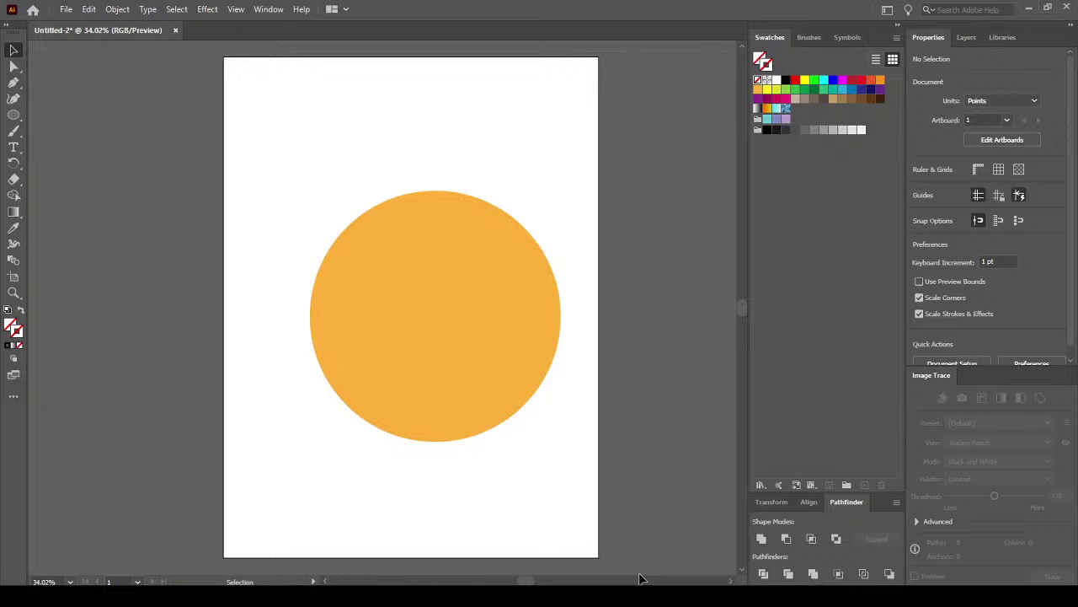
Divide the circle with both curves using Pathfinder Divide and ungroup the resulting pieces.
key("ctrl+a")
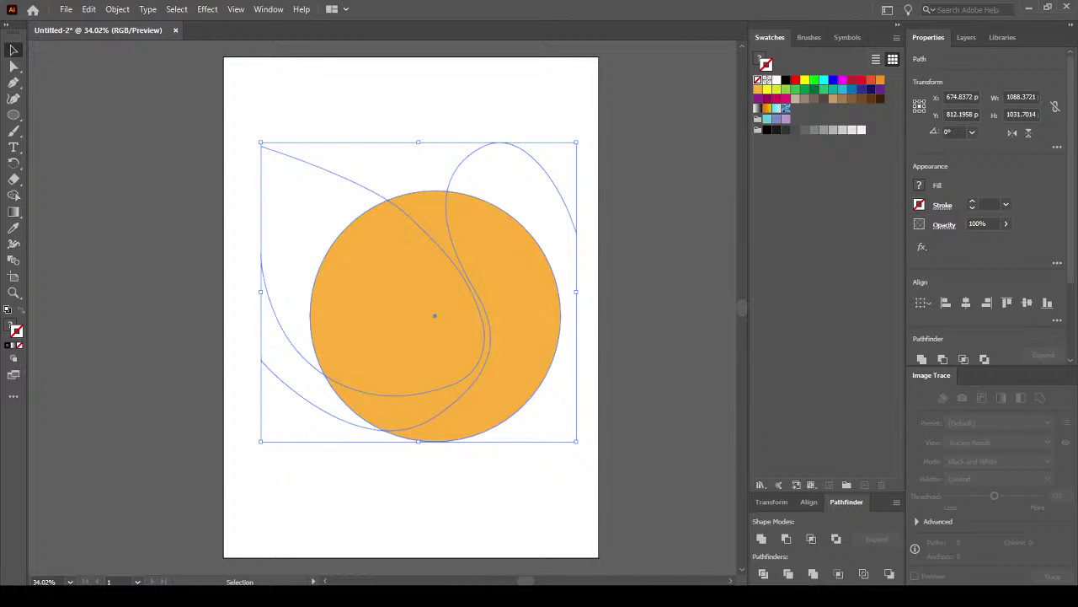
left_click(765, 576)
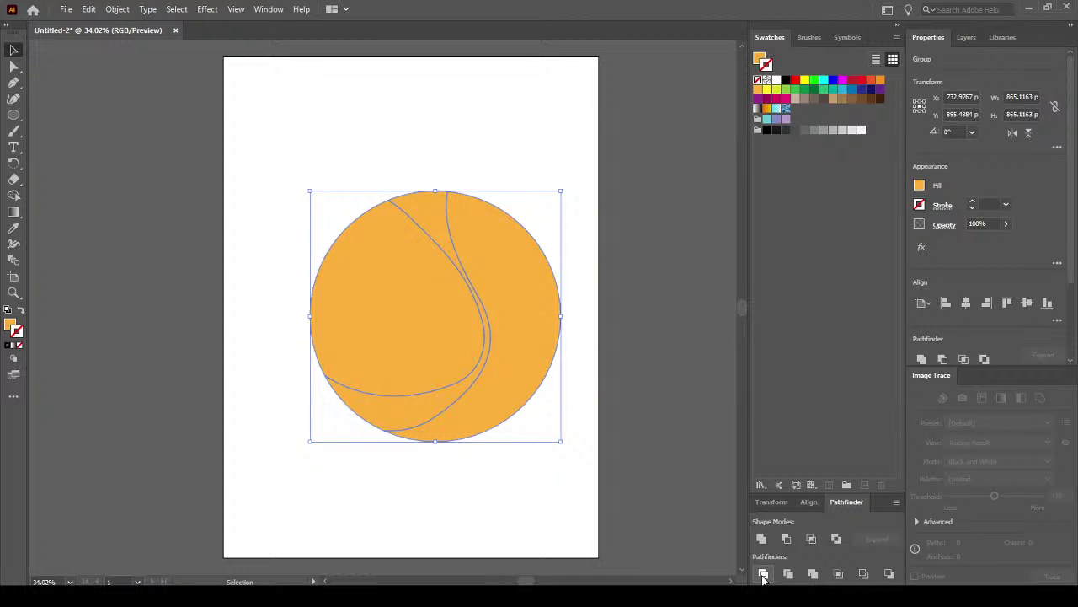
left_click(642, 376)
left_click(399, 298)
left_click_drag(1071, 269, 1074, 352)
left_click(1030, 309)
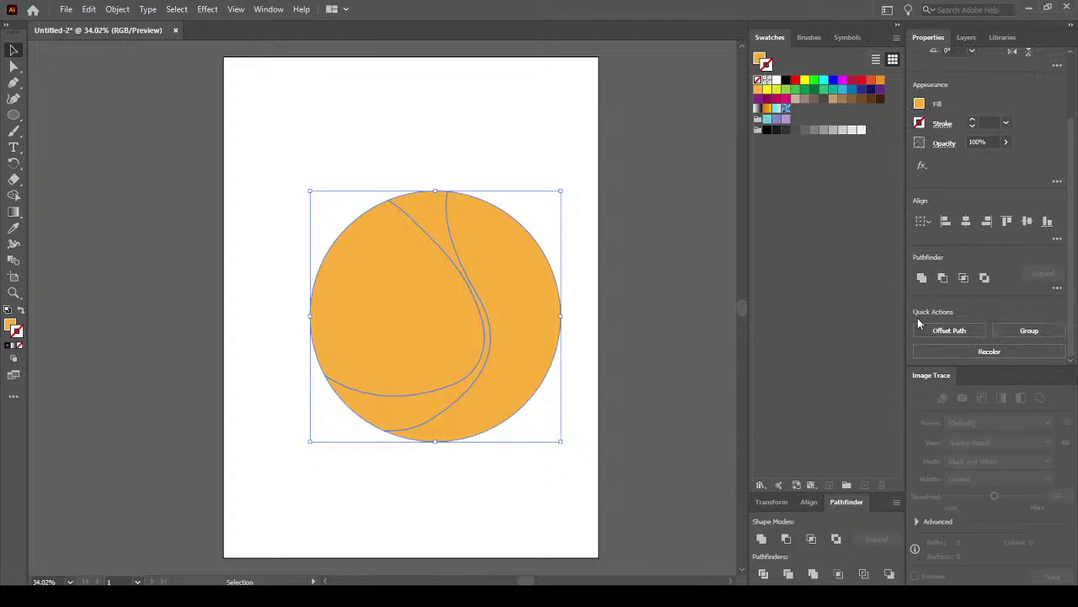
left_click(619, 235)
Pull the left and right pieces of the divided circle apart and undo both moves.
left_click(371, 272)
left_click(440, 223)
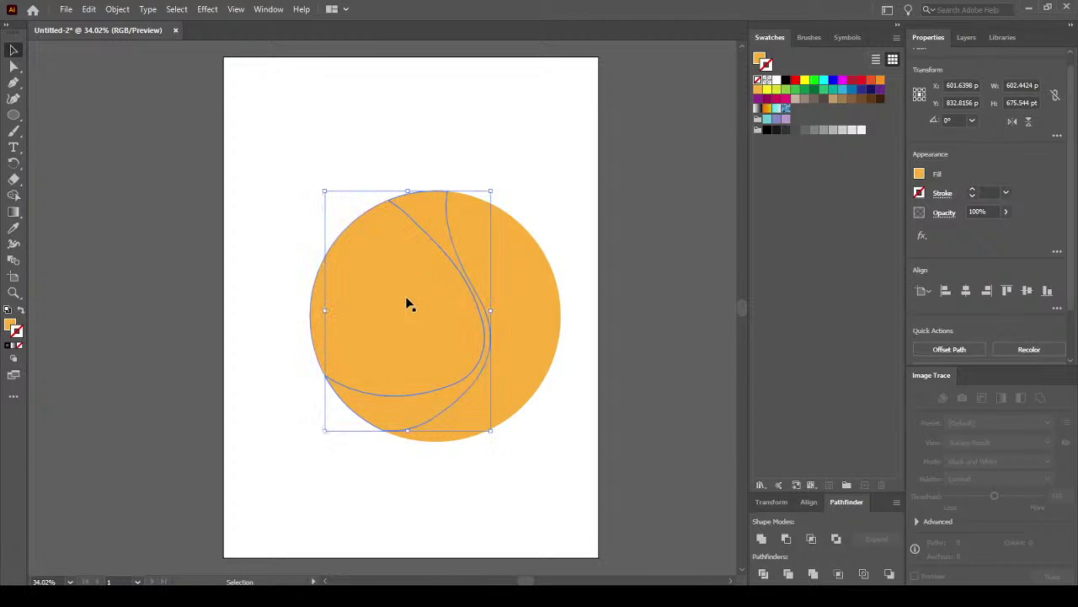
left_click_drag(405, 297, 333, 257)
left_click_drag(487, 284, 598, 345)
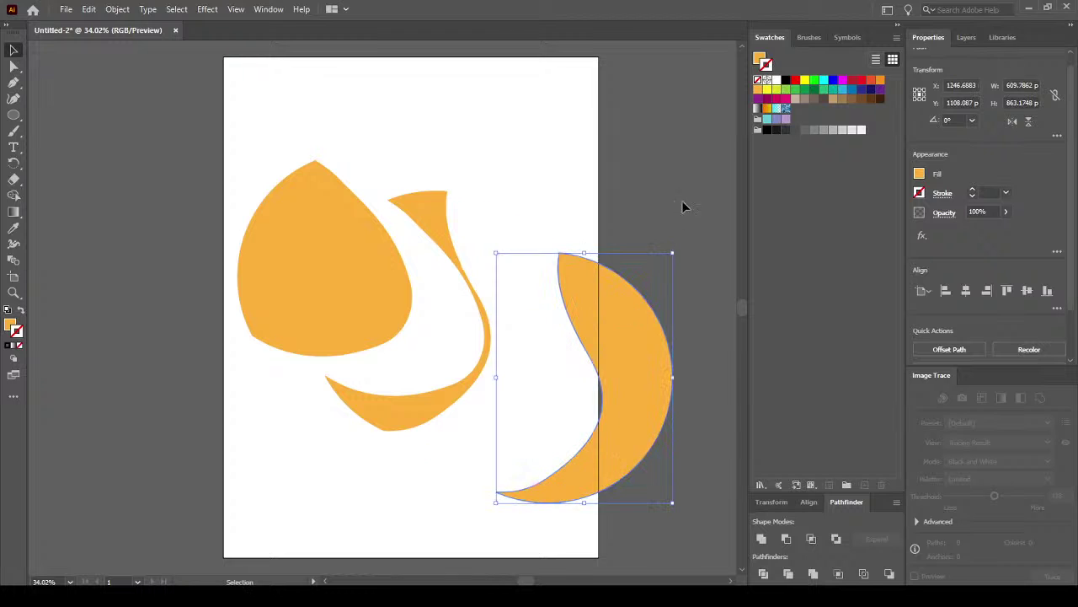
key("ctrl+z")
key("ctrl+z")
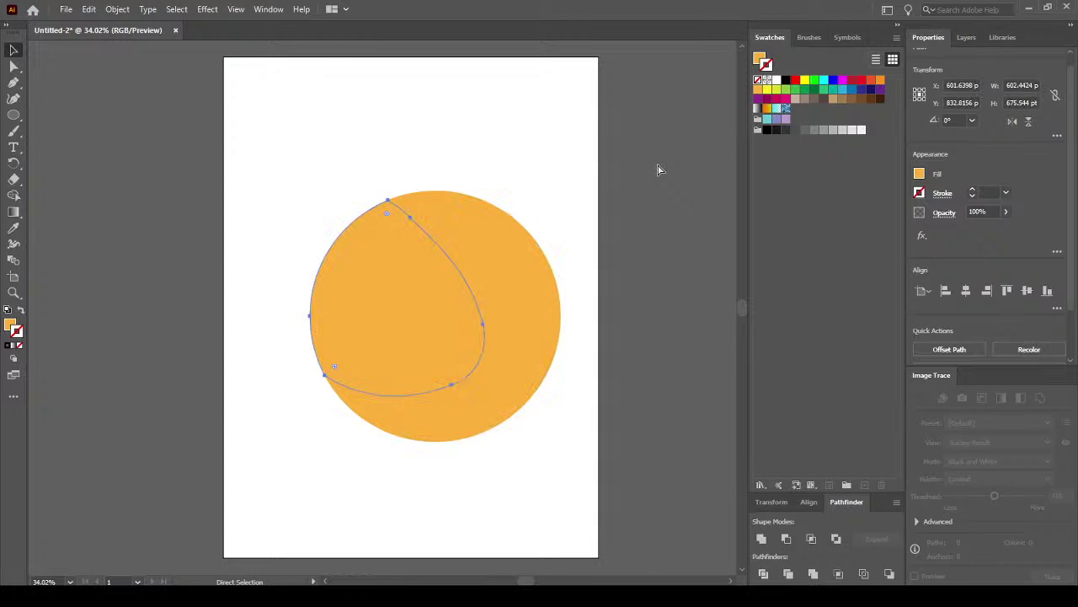
Fill the circle's left piece with the orange swatch R=247 G=147 B=30 and keep its stroke at None.
left_click(616, 201)
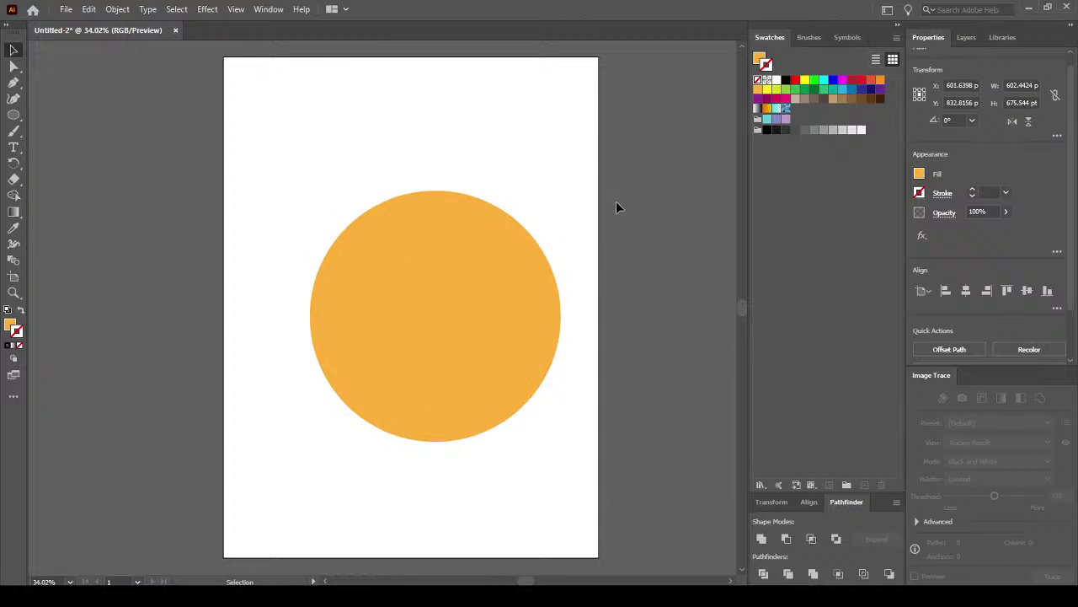
left_click(406, 286)
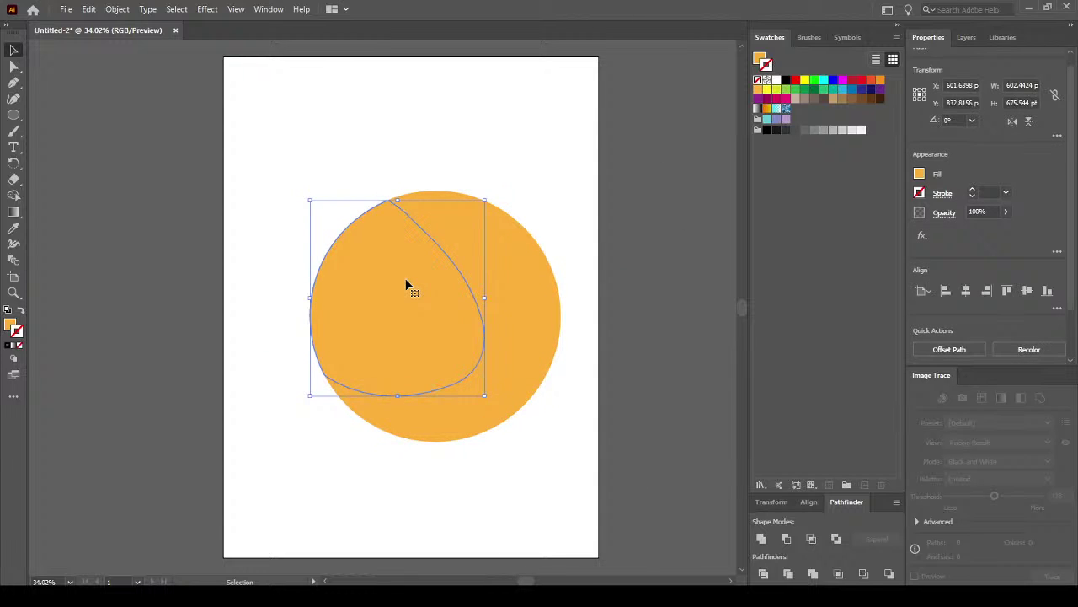
left_click(880, 83)
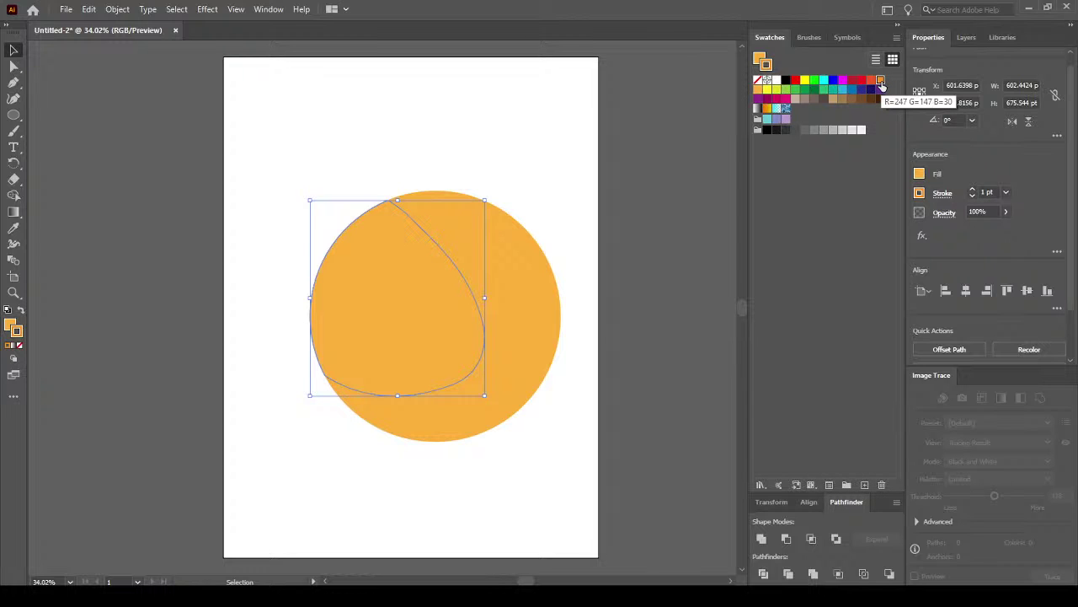
left_click(757, 80)
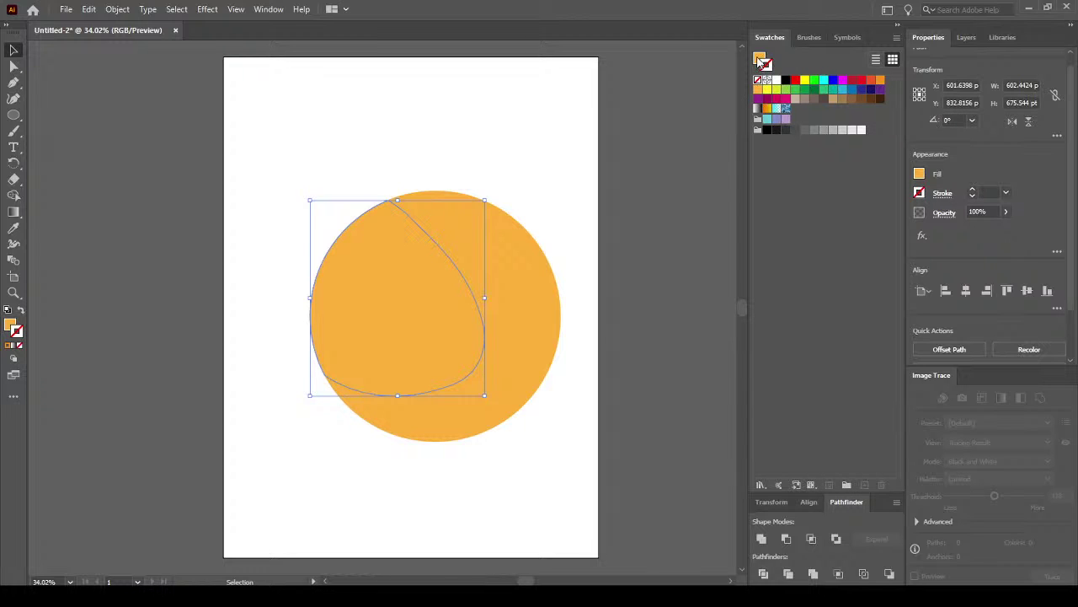
left_click(759, 60)
left_click(881, 82)
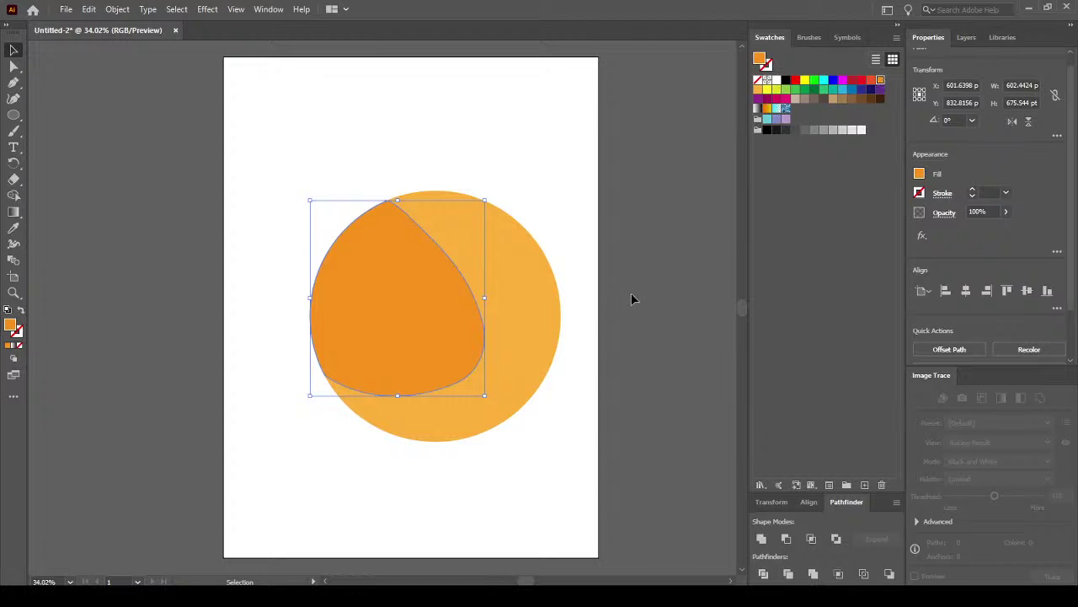
Fill the circle's right crescent piece with the red-orange swatch.
left_click(539, 305)
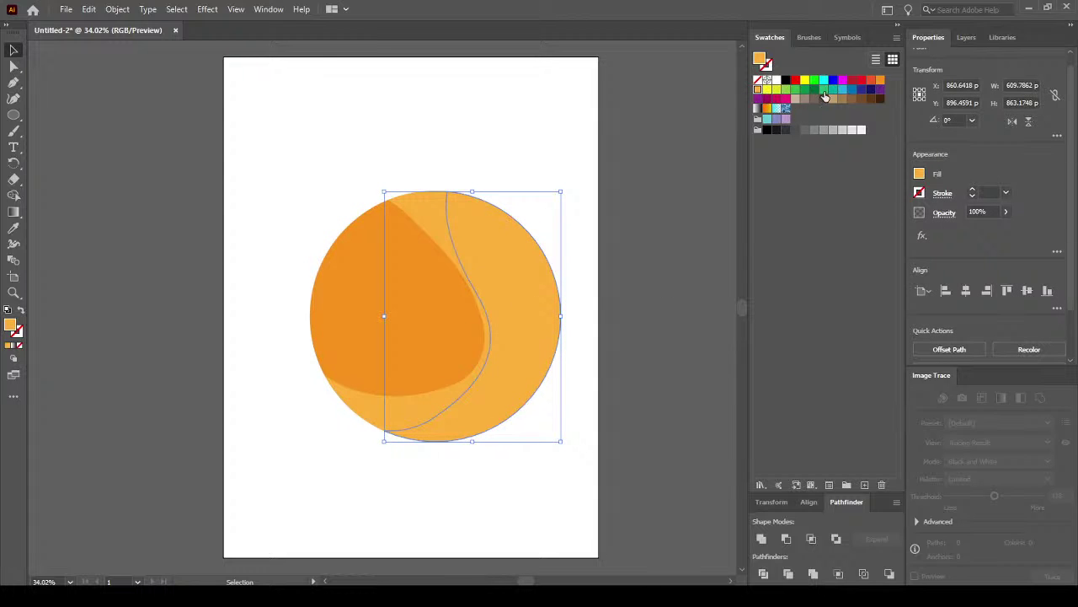
left_click(870, 81)
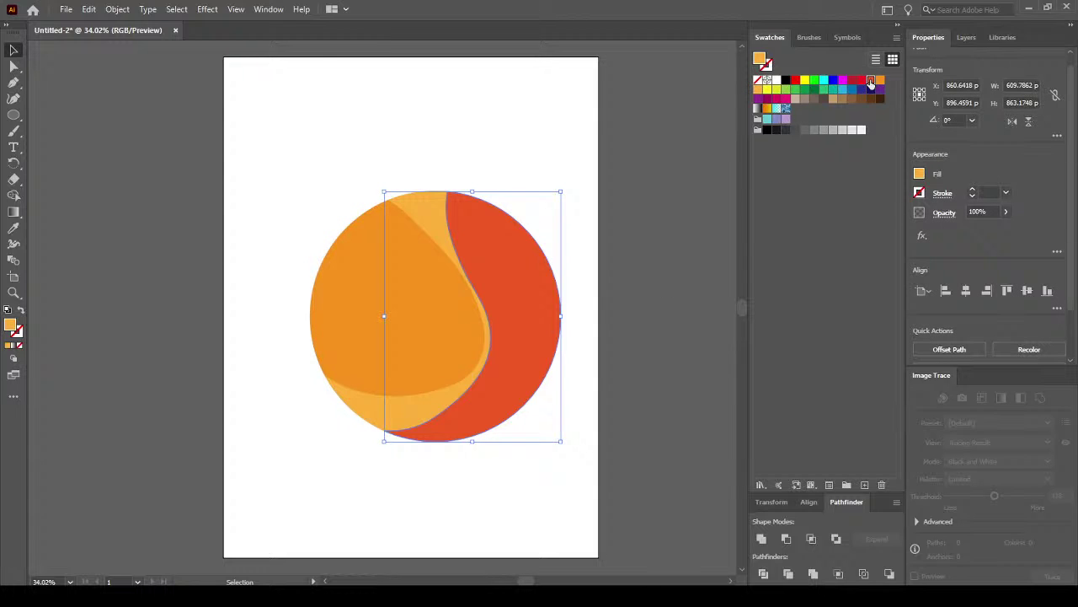
left_click(662, 268)
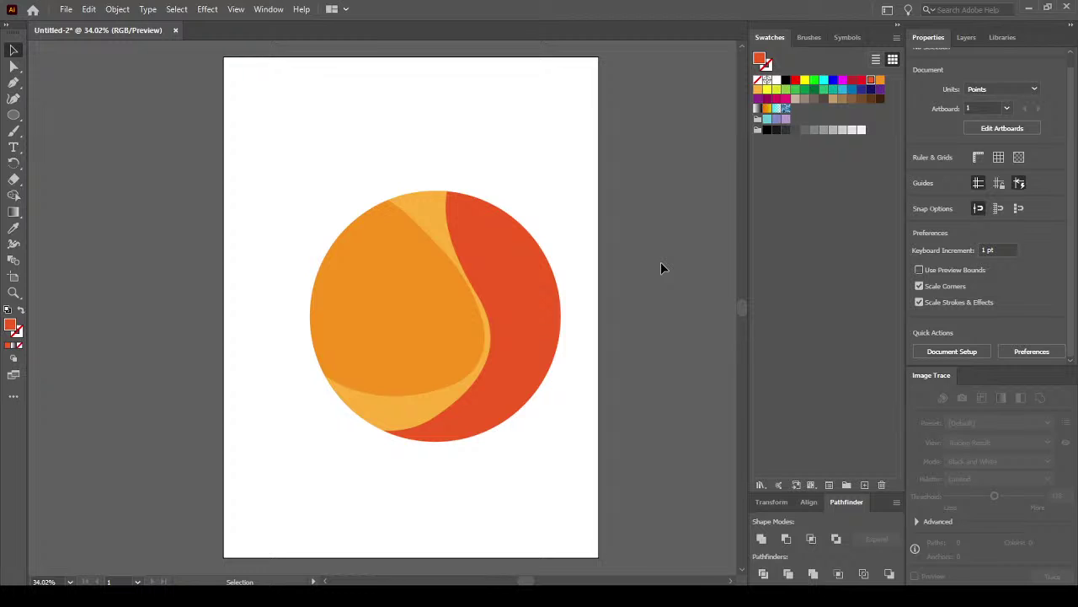
Fill the right crescent piece with the white-to-black linear gradient and rotate it to about -30°.
left_click(520, 289)
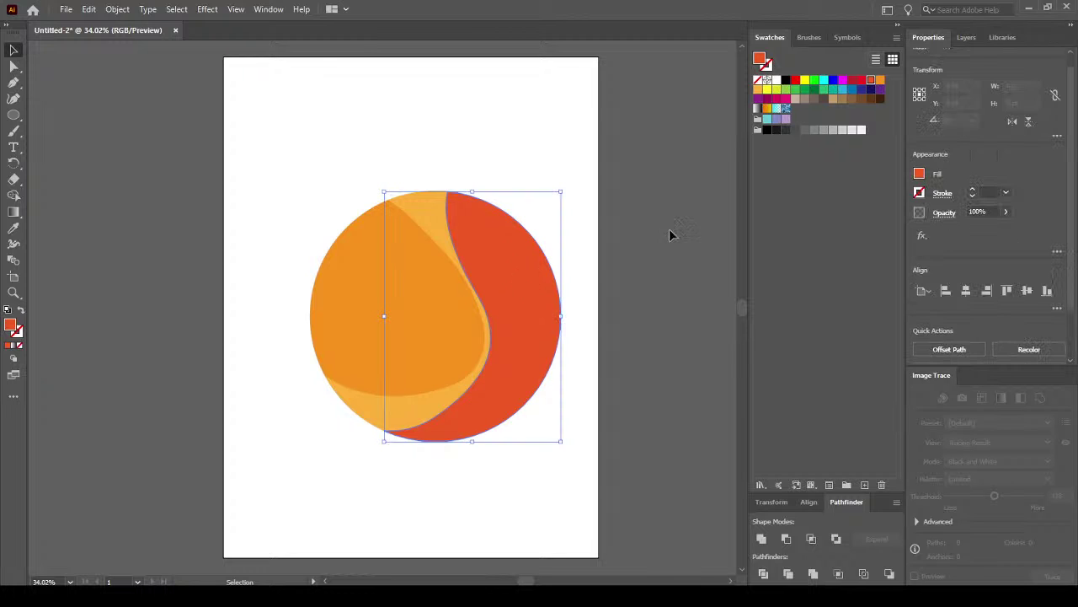
left_click(757, 109)
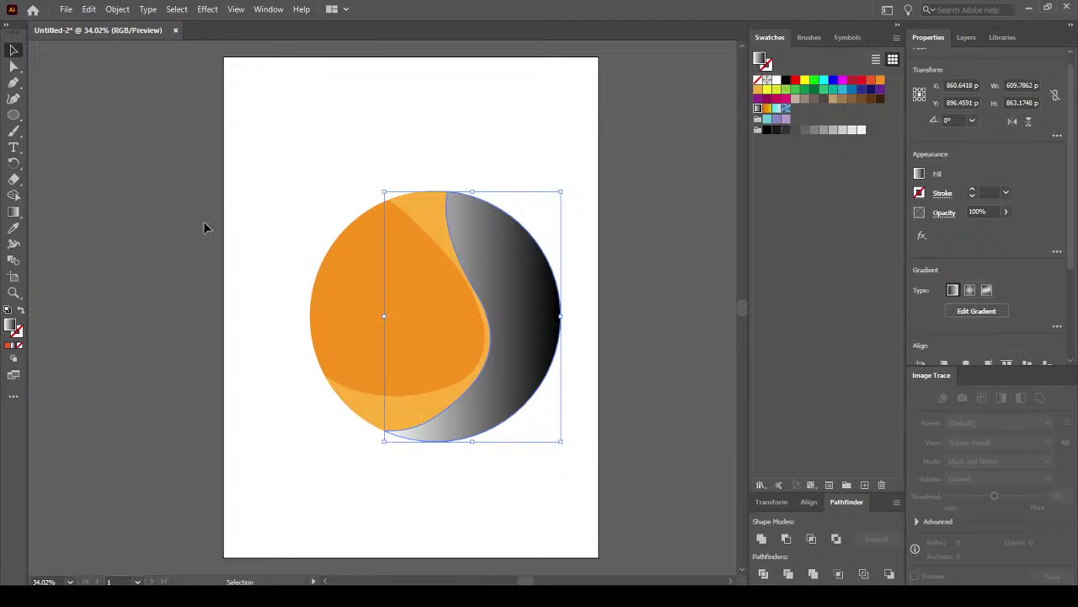
left_click(14, 212)
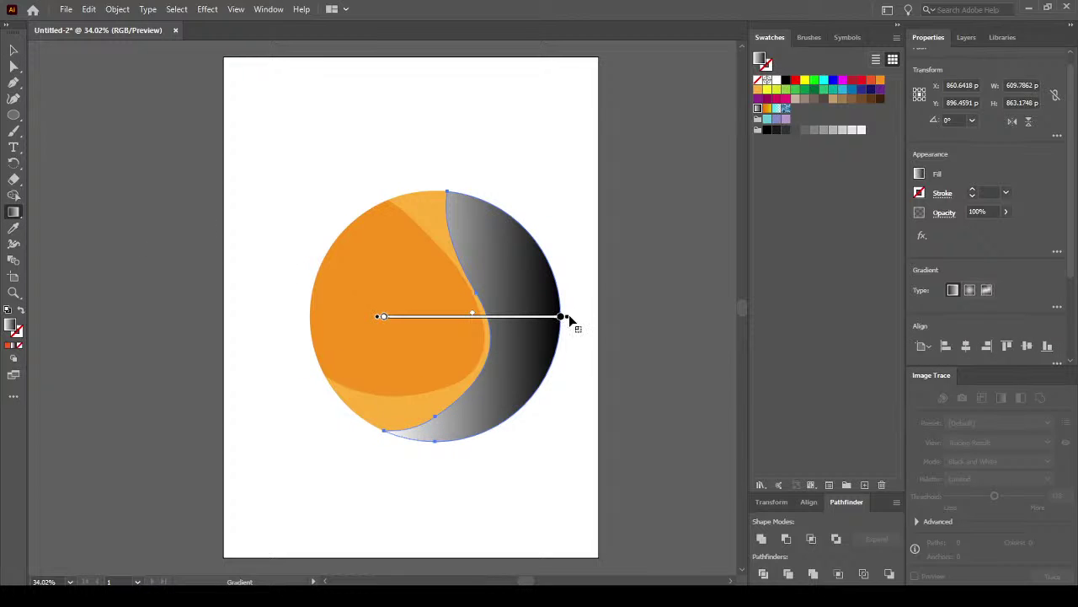
left_click_drag(571, 316, 575, 427)
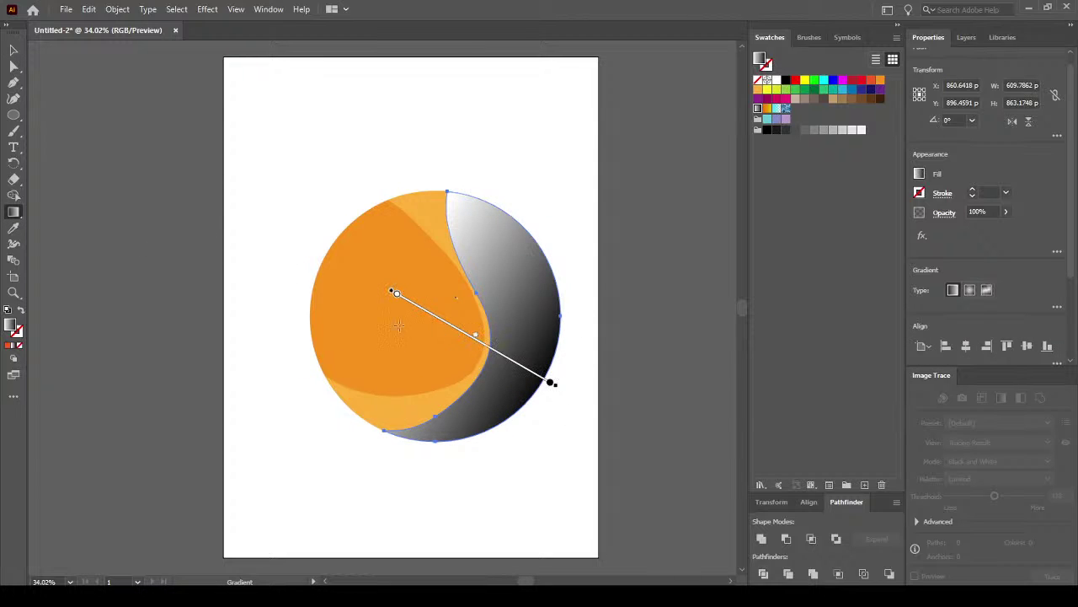
scroll(1011, 244, "down", 3)
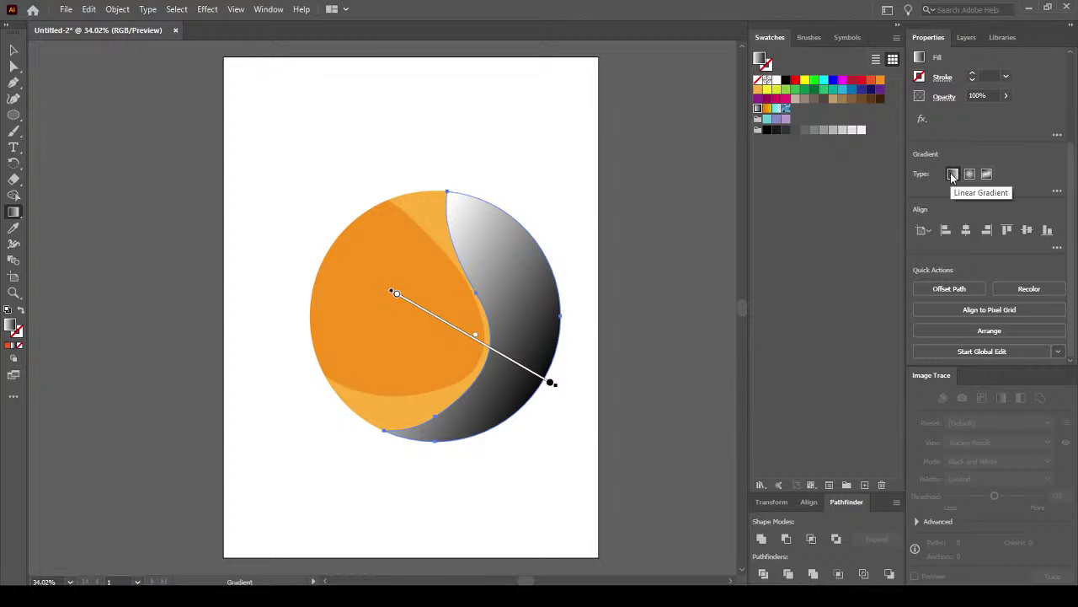
double_click(15, 330)
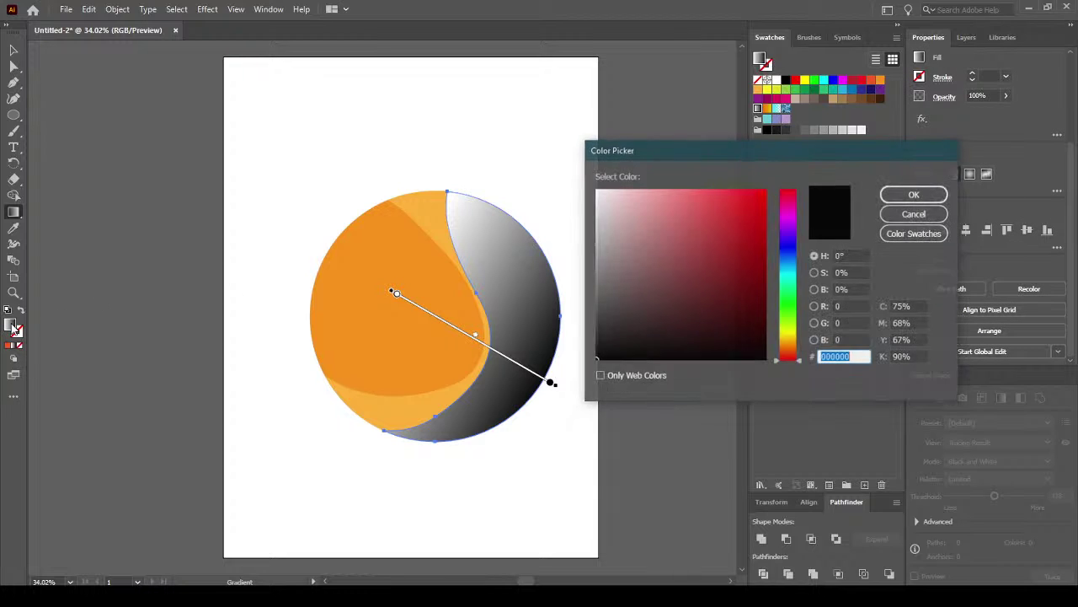
left_click(899, 216)
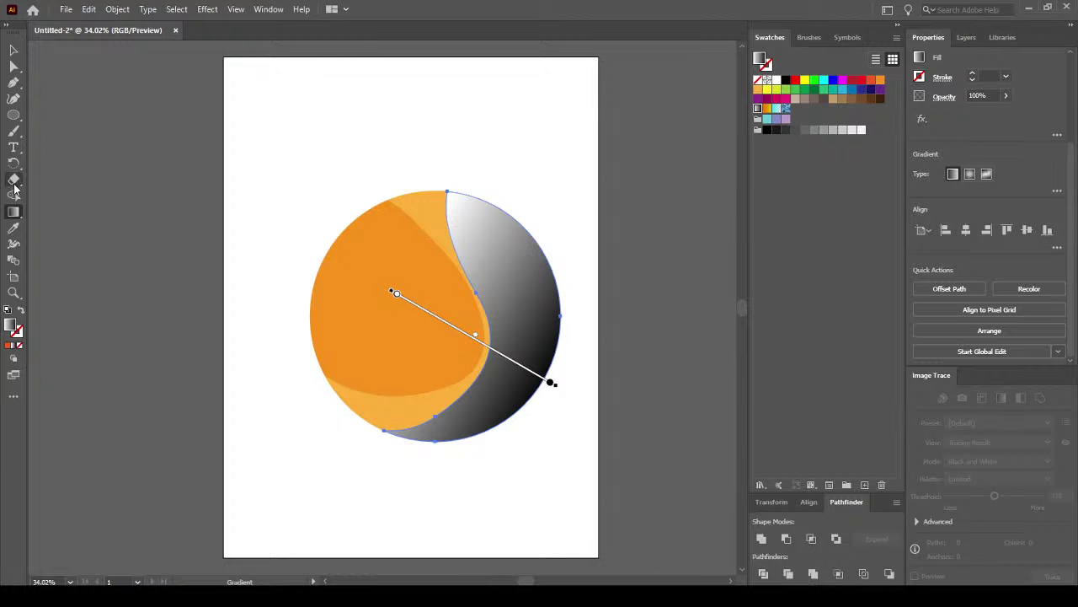
Open the Gradient settings for the right crescent piece and set the gradient's start stop to the orange swatch.
double_click(14, 210)
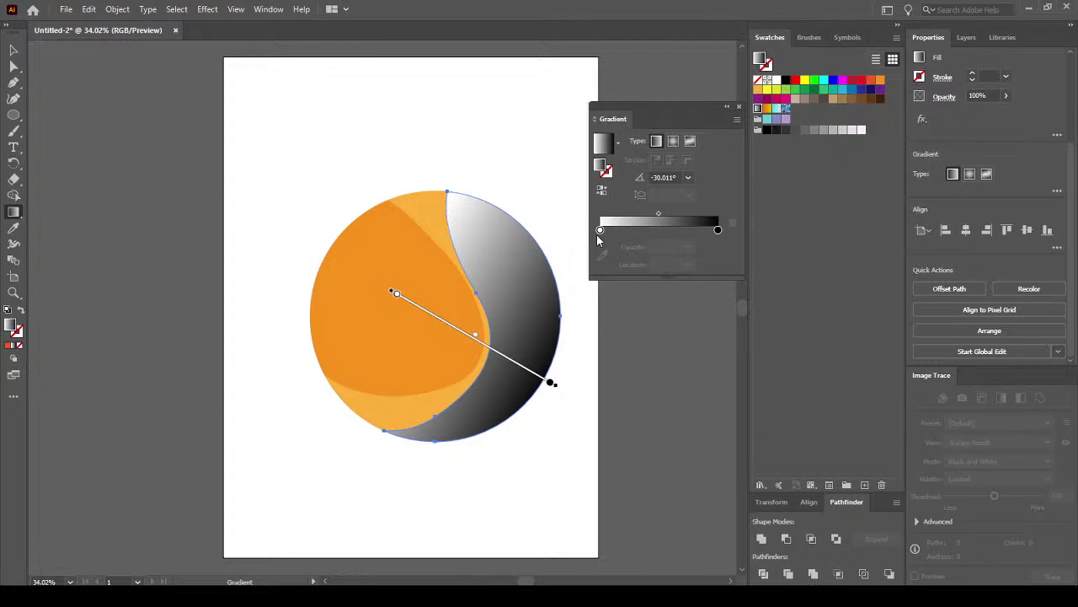
left_click(600, 230)
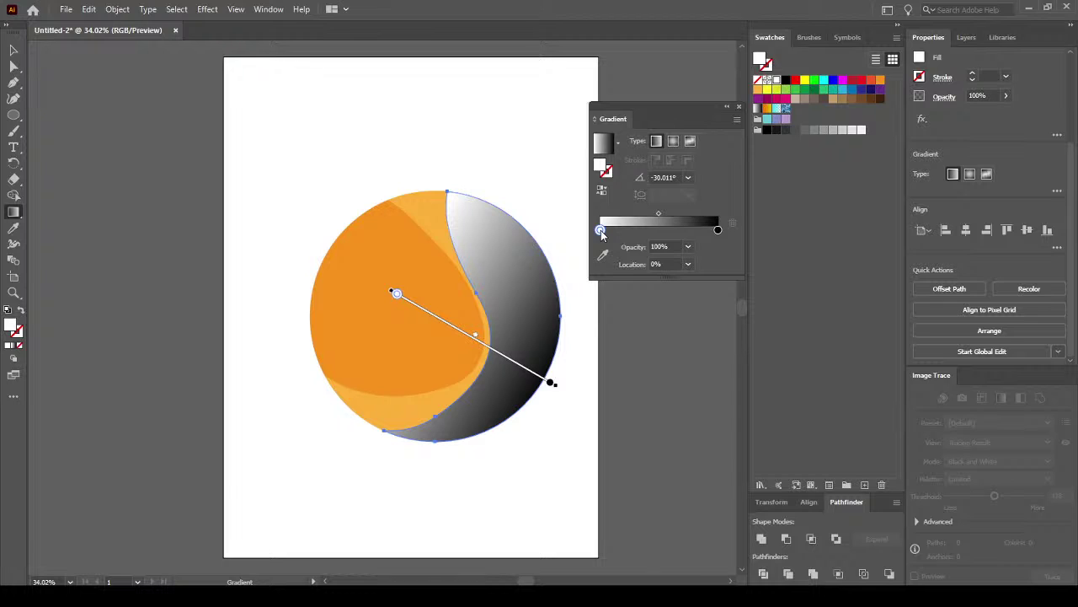
double_click(601, 230)
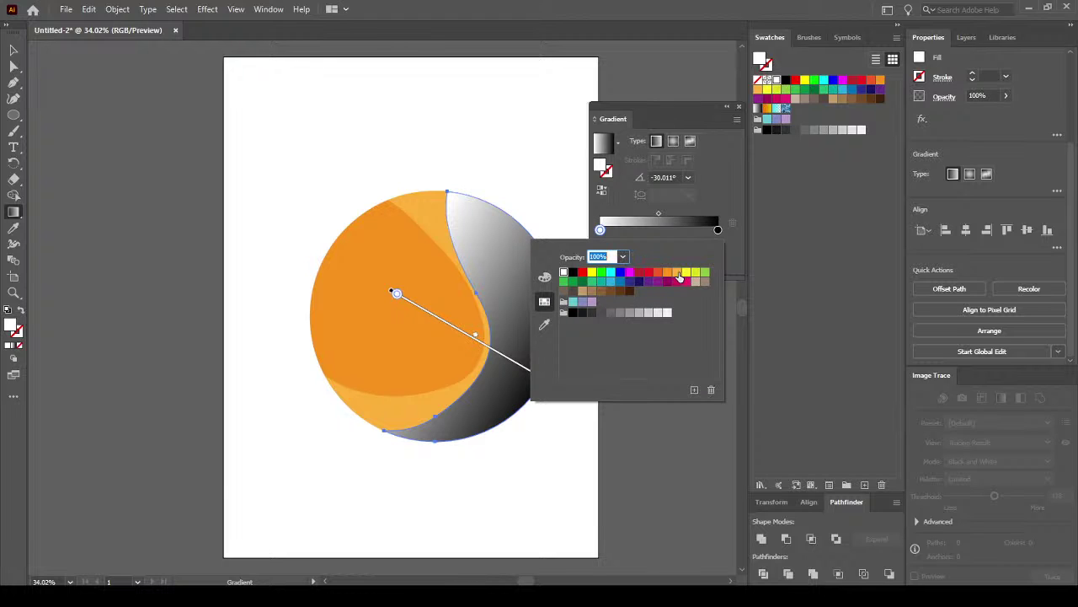
left_click(667, 273)
Try red-orange, light orange and white on the crescent gradient's end stop, settle on the yellow-green swatch and deselect the piece.
left_click(718, 232)
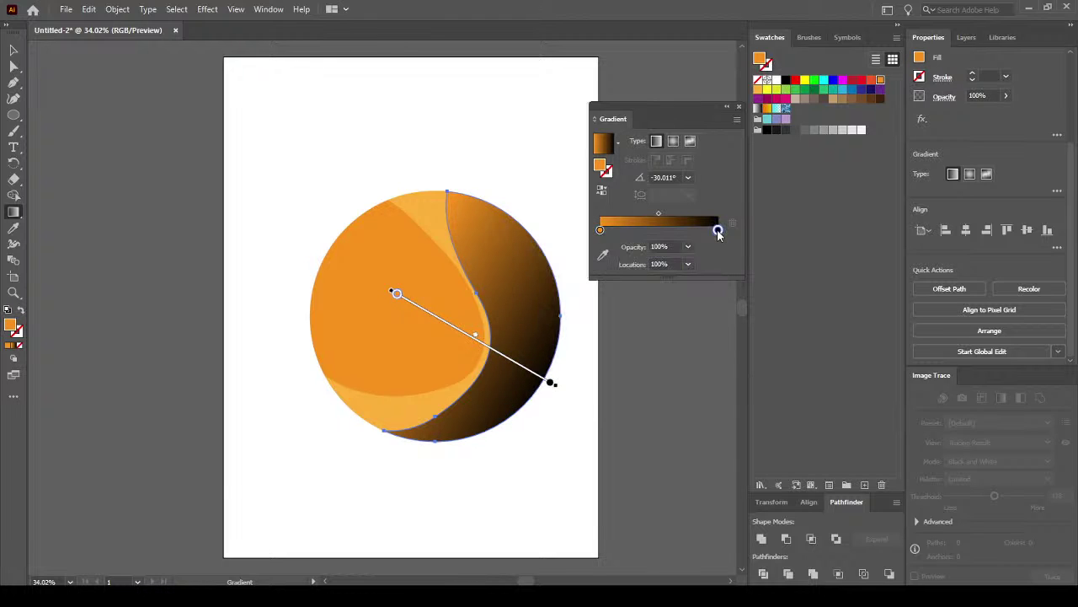
double_click(718, 232)
left_click(659, 273)
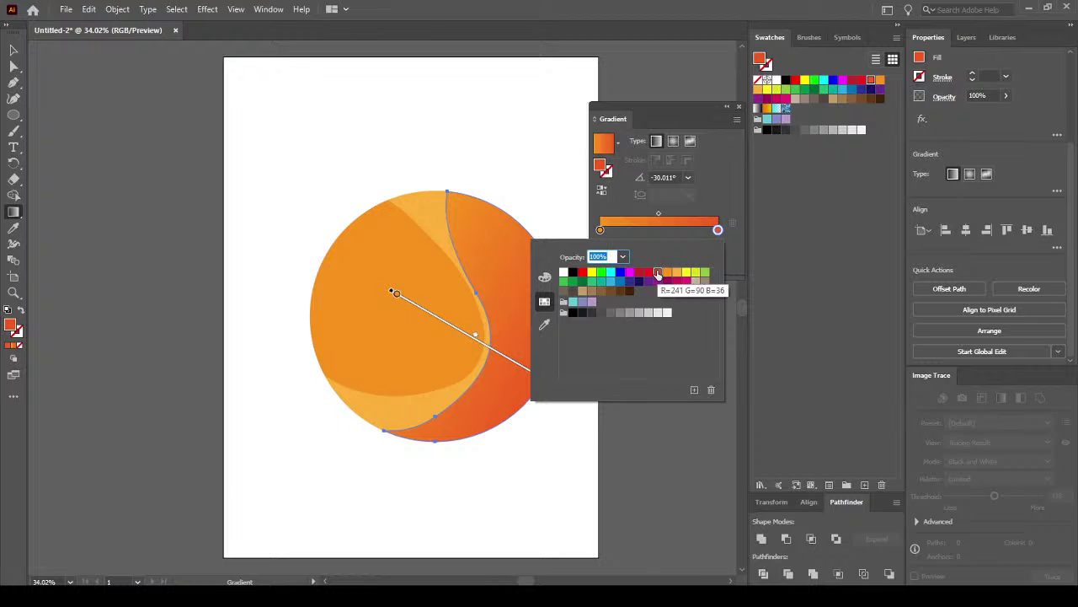
left_click(676, 274)
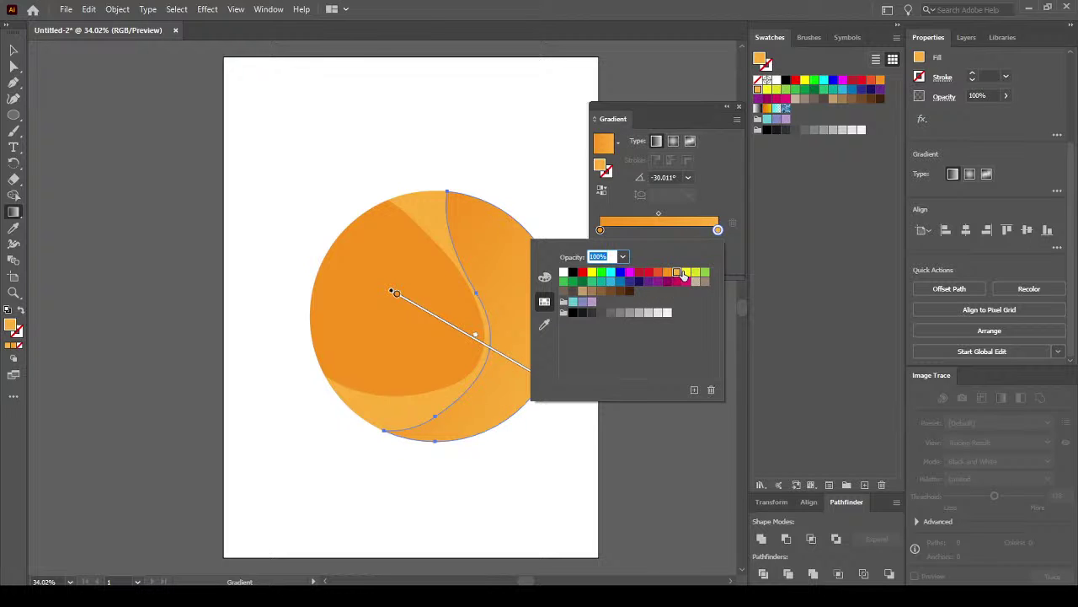
left_click(562, 273)
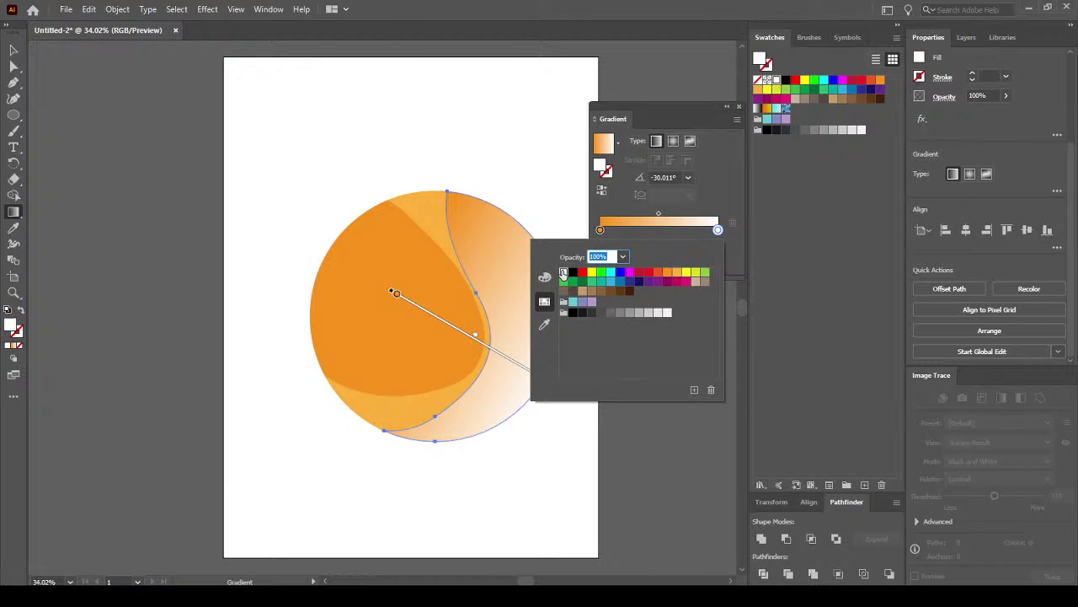
left_click(698, 274)
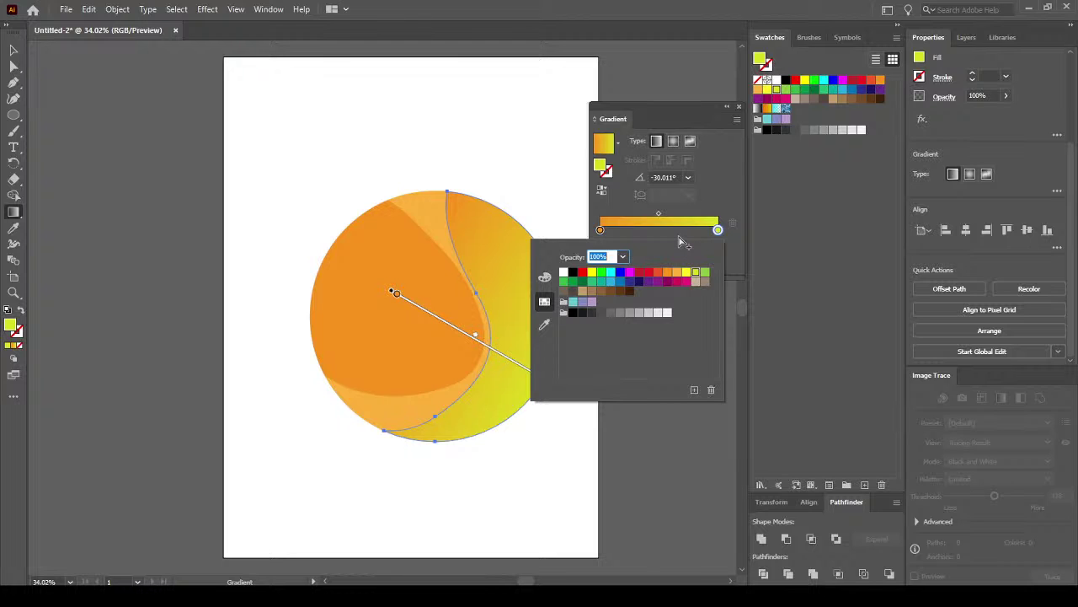
left_click(719, 188)
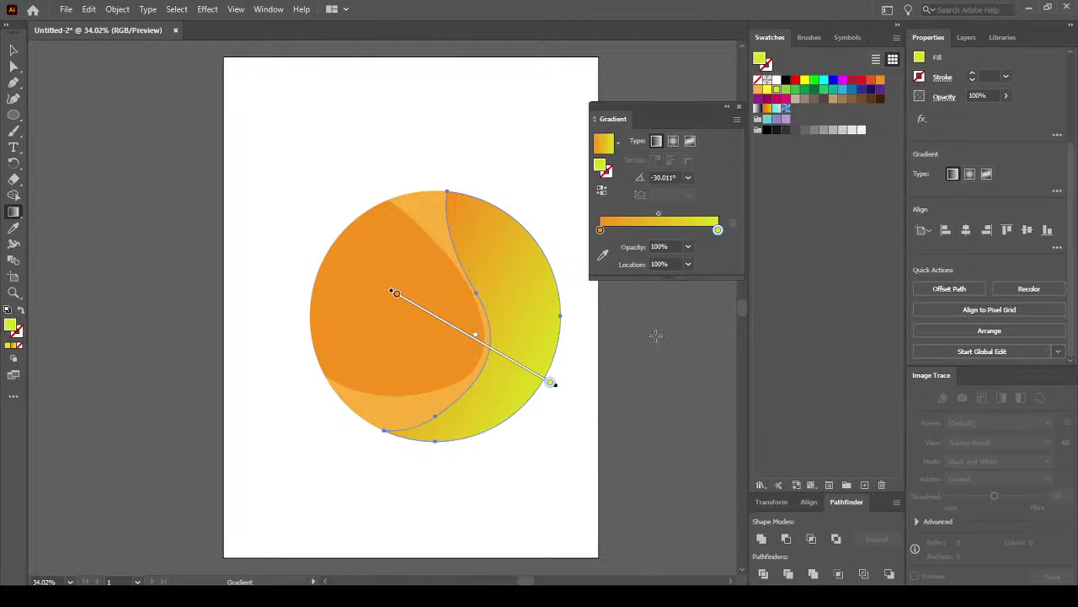
left_click(13, 52)
left_click(211, 228)
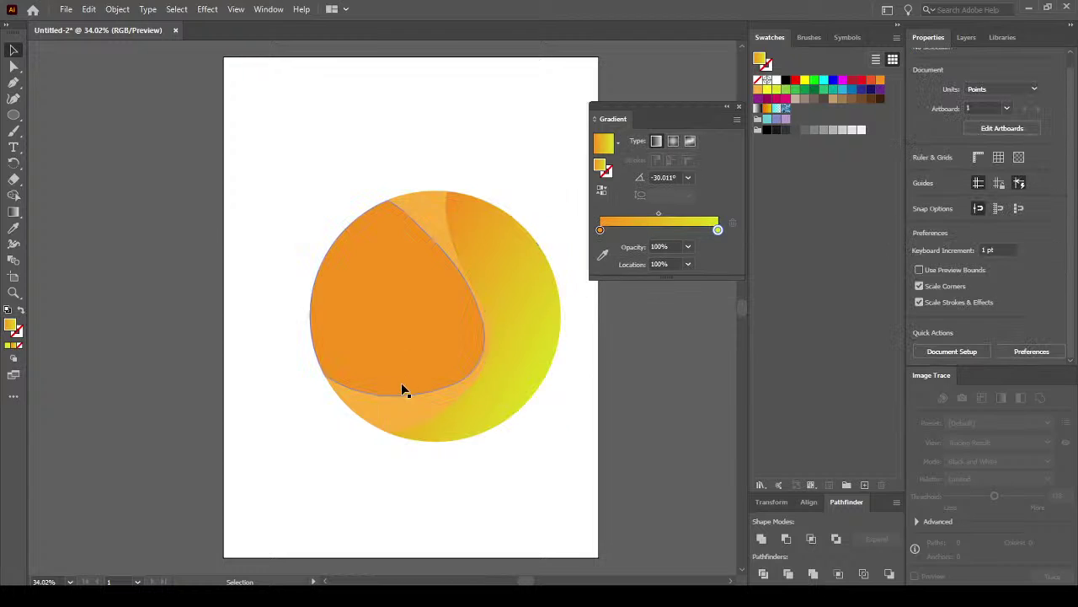
Fill the circle's middle band with the White, Black linear gradient swatch and close the Gradient settings.
left_click(400, 411)
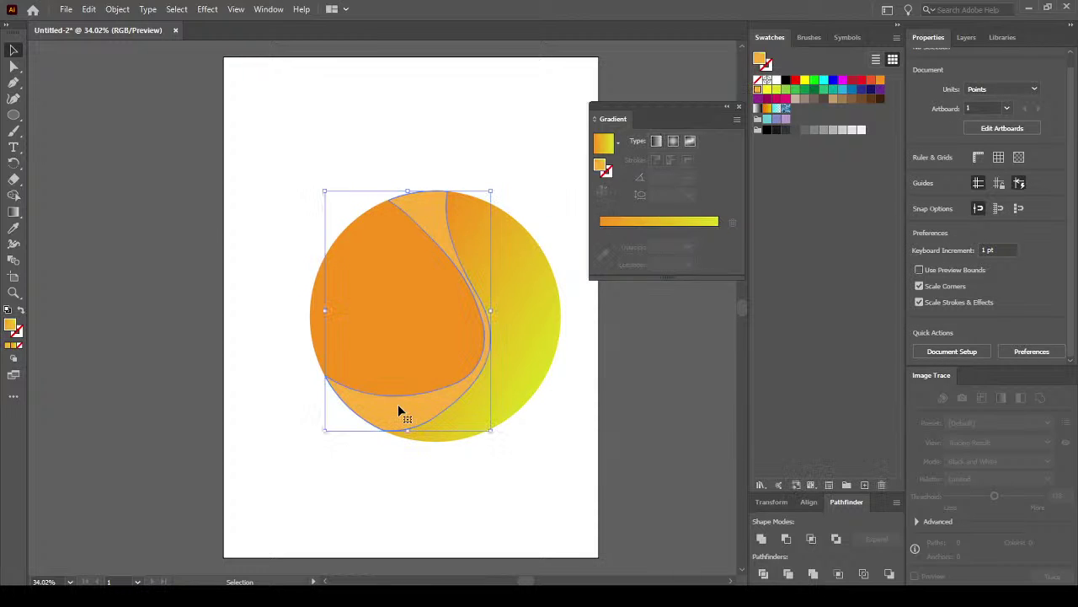
left_click(12, 213)
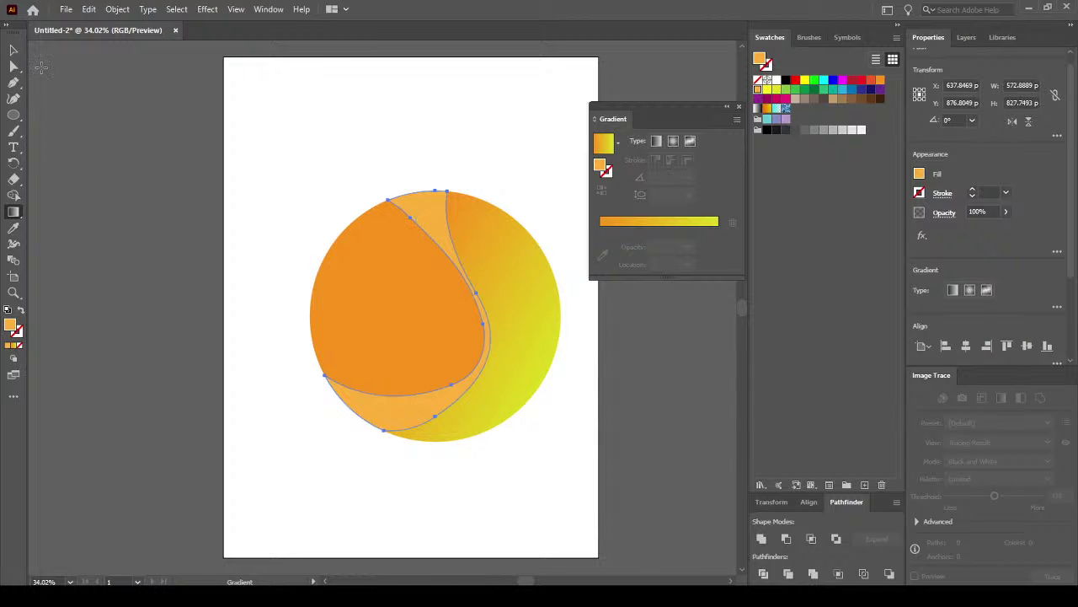
left_click(14, 50)
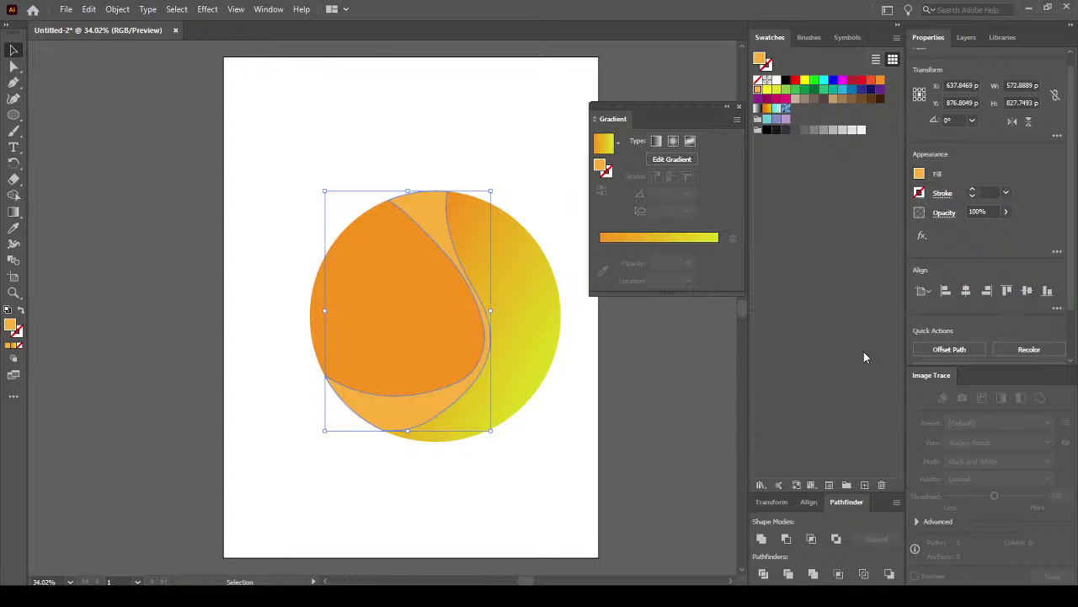
left_click(925, 175)
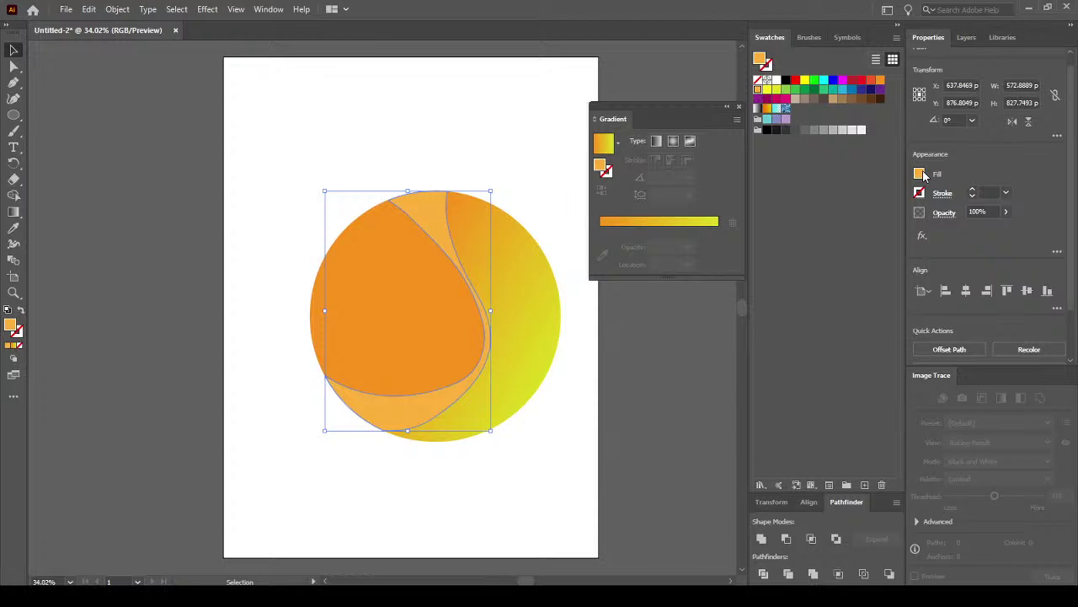
left_click(923, 175)
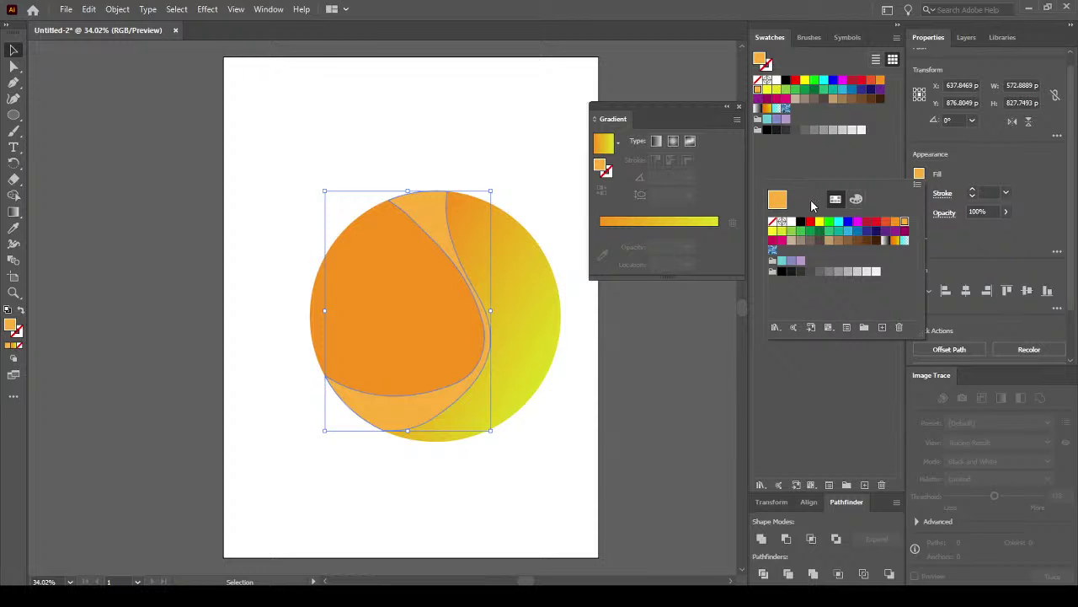
left_click(760, 113)
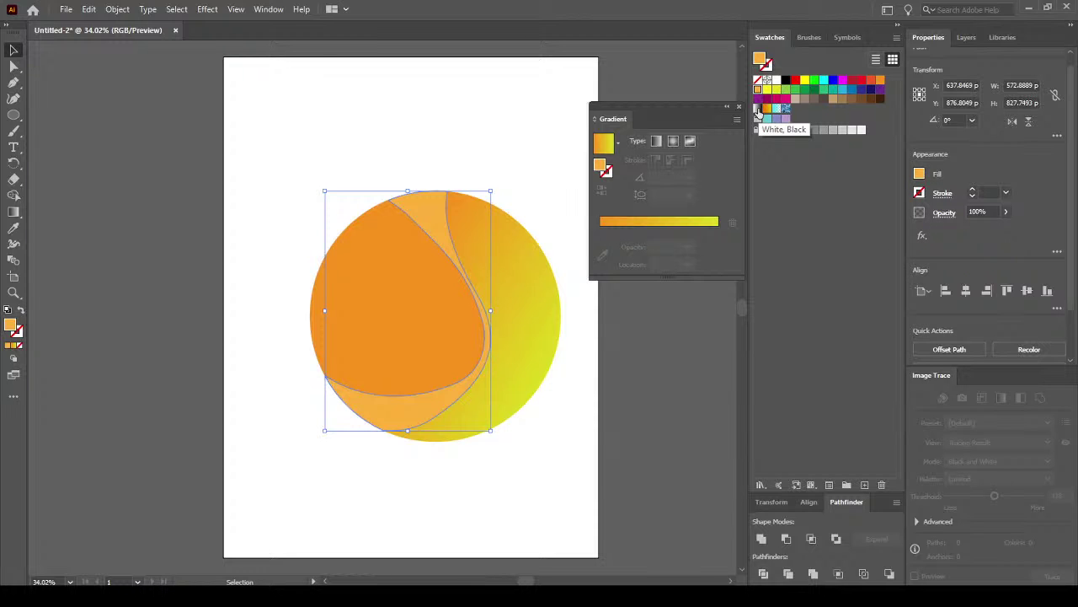
left_click(758, 112)
left_click(739, 106)
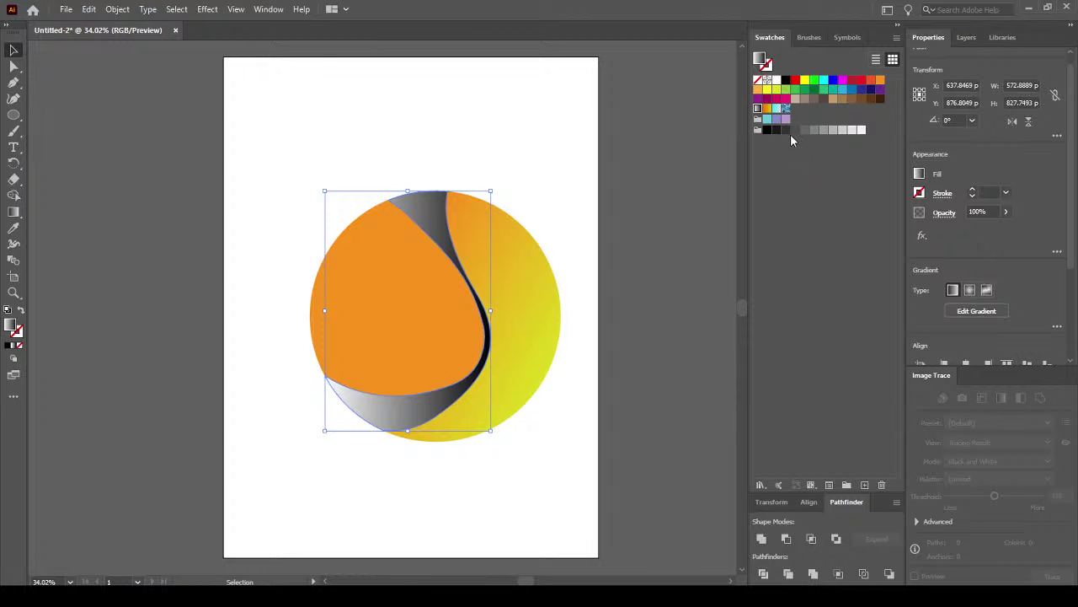
Reopen the Gradient settings for the middle band and set the gradient's start stop to the red swatch.
double_click(14, 212)
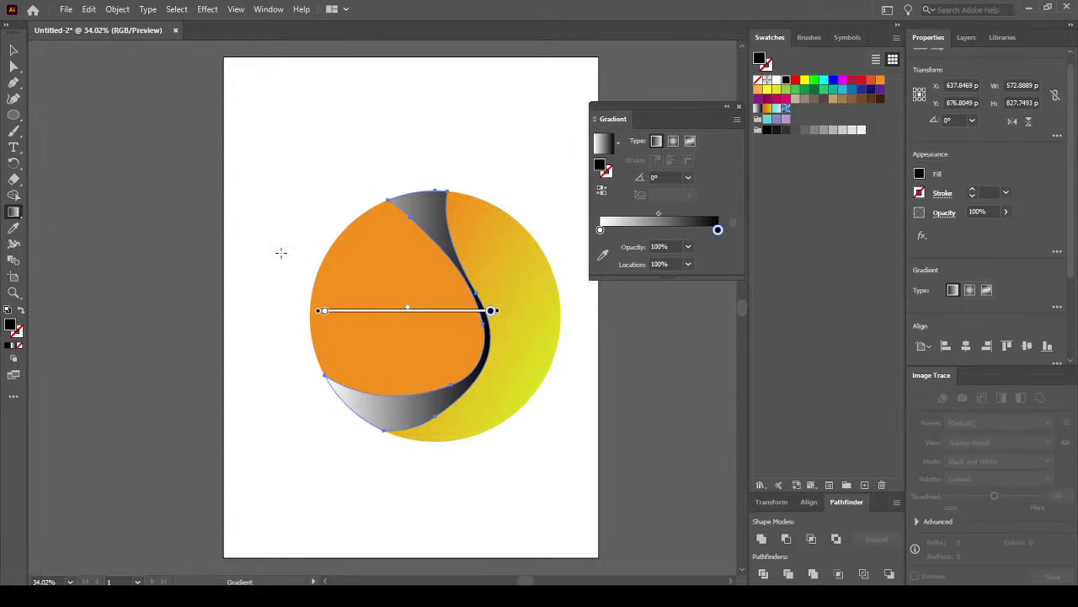
left_click(600, 231)
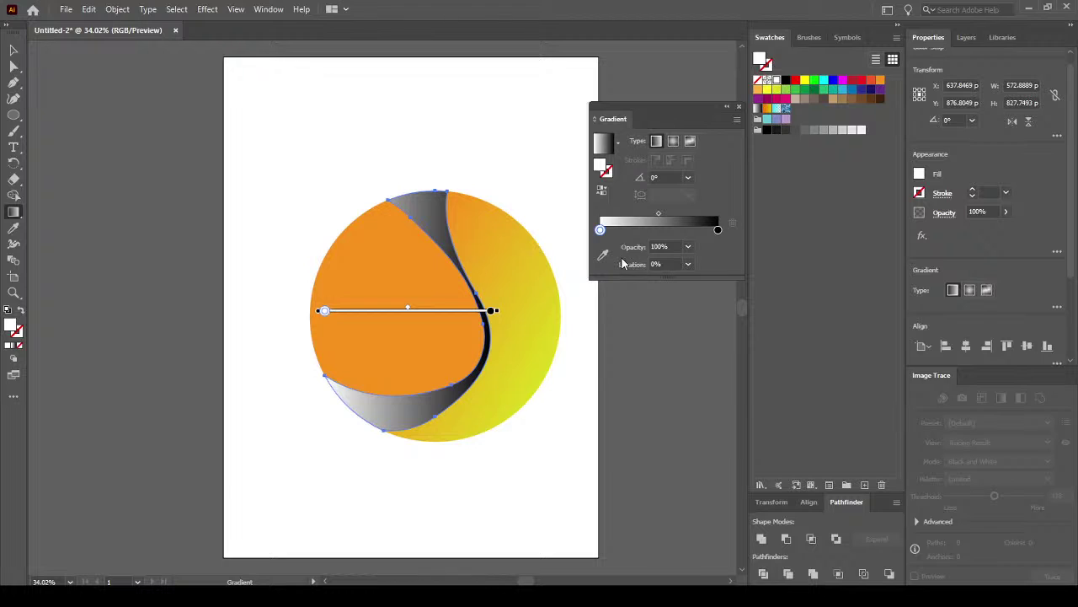
double_click(600, 230)
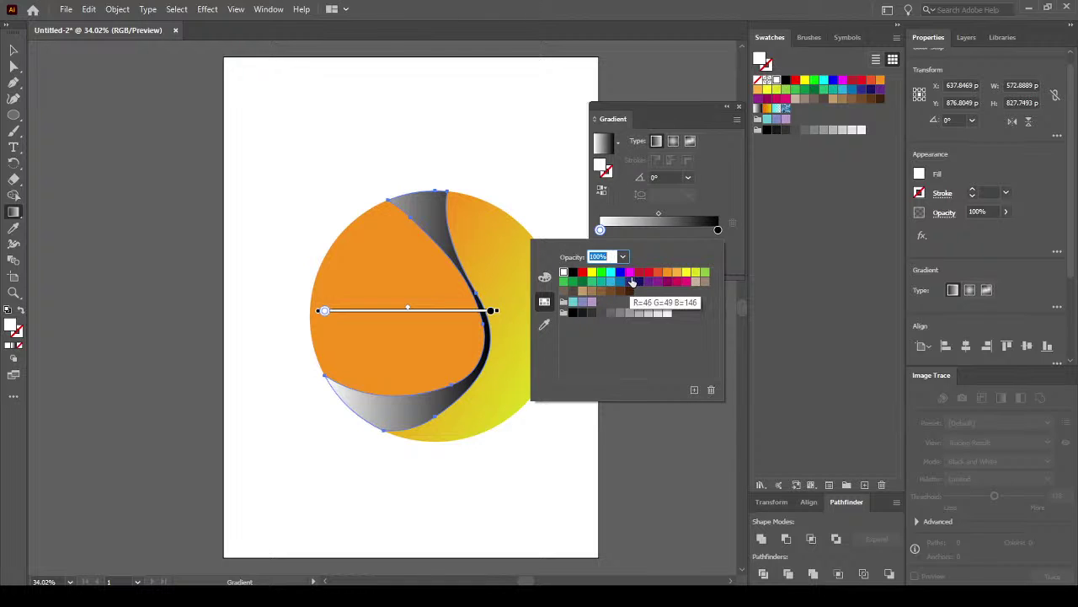
left_click(648, 273)
Try light orange and yellow on the middle band gradient's end stop and settle on the orange swatch.
left_click(718, 232)
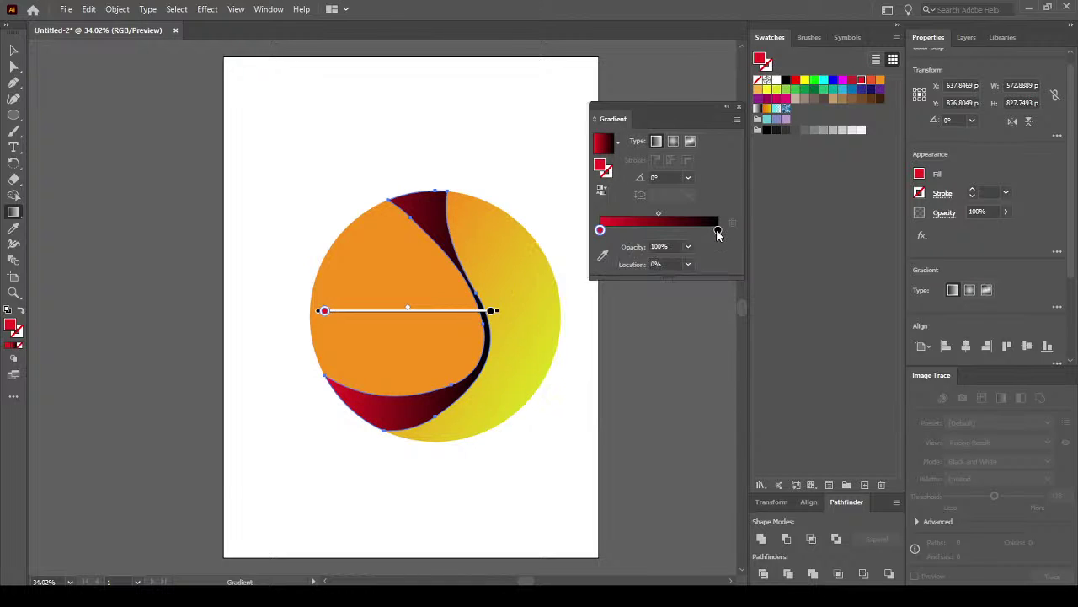
left_click(718, 231)
left_click_drag(717, 232, 706, 262)
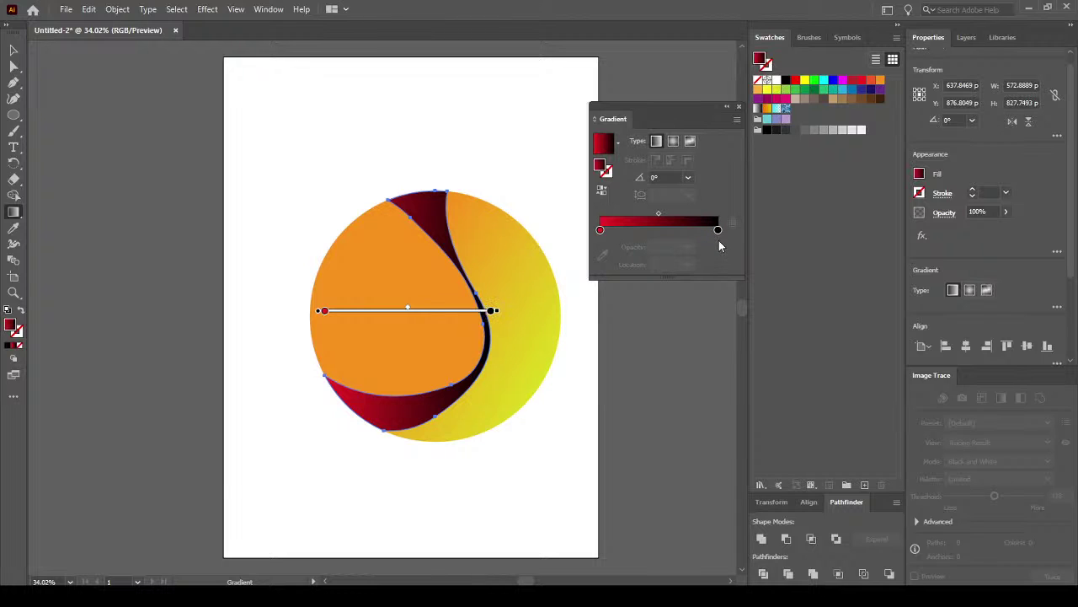
left_click(718, 231)
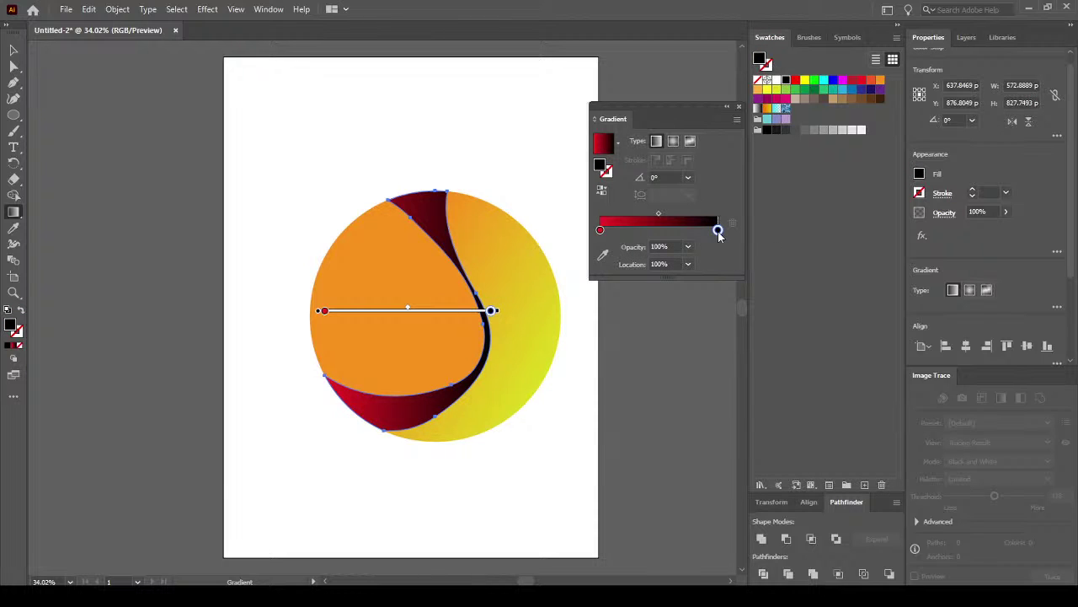
double_click(718, 231)
left_click(678, 274)
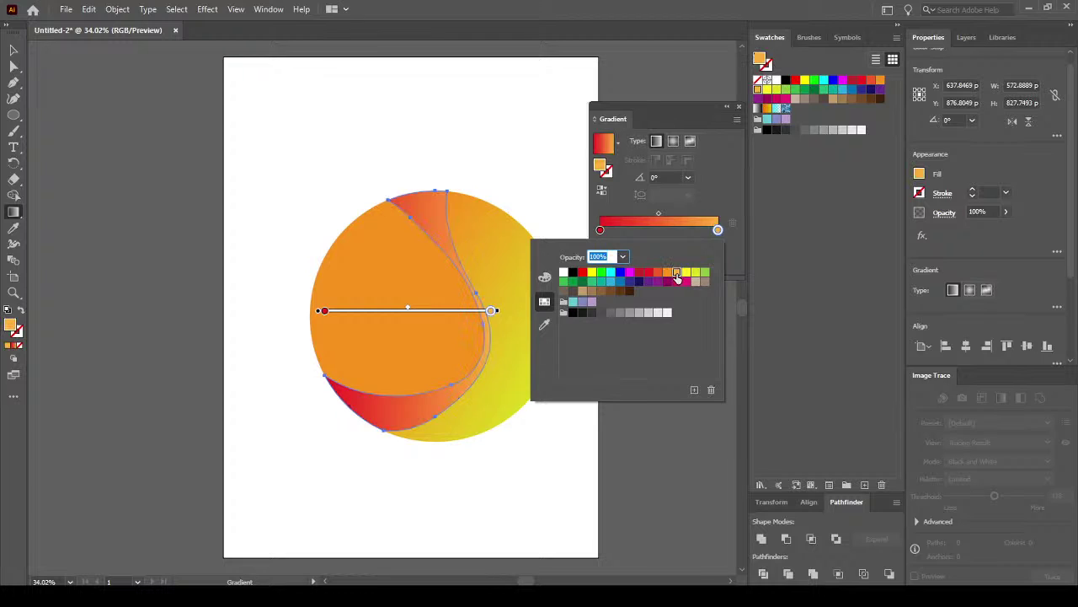
left_click(687, 273)
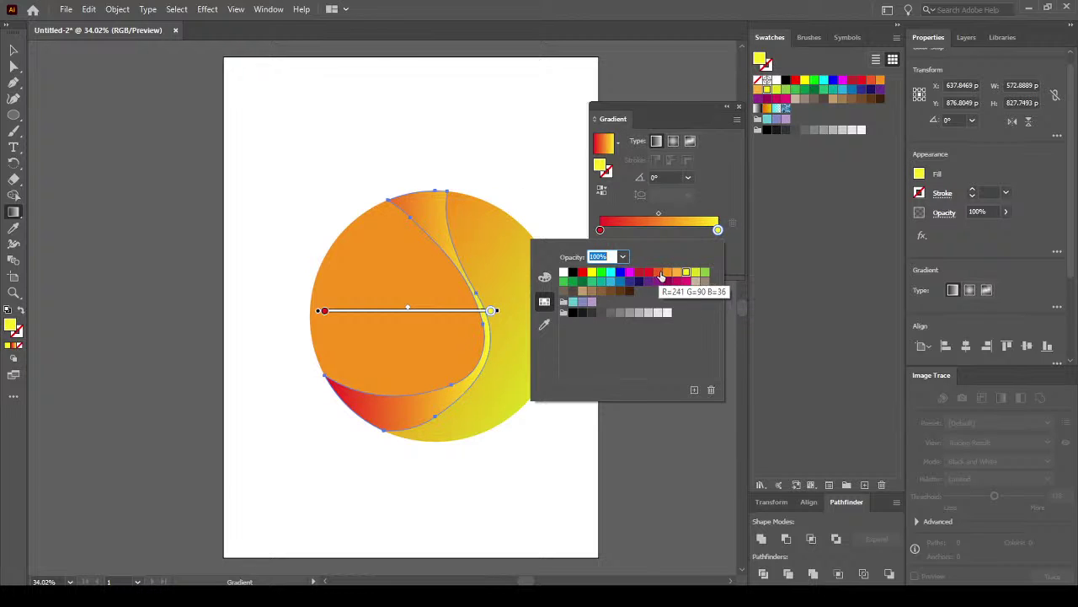
left_click(665, 274)
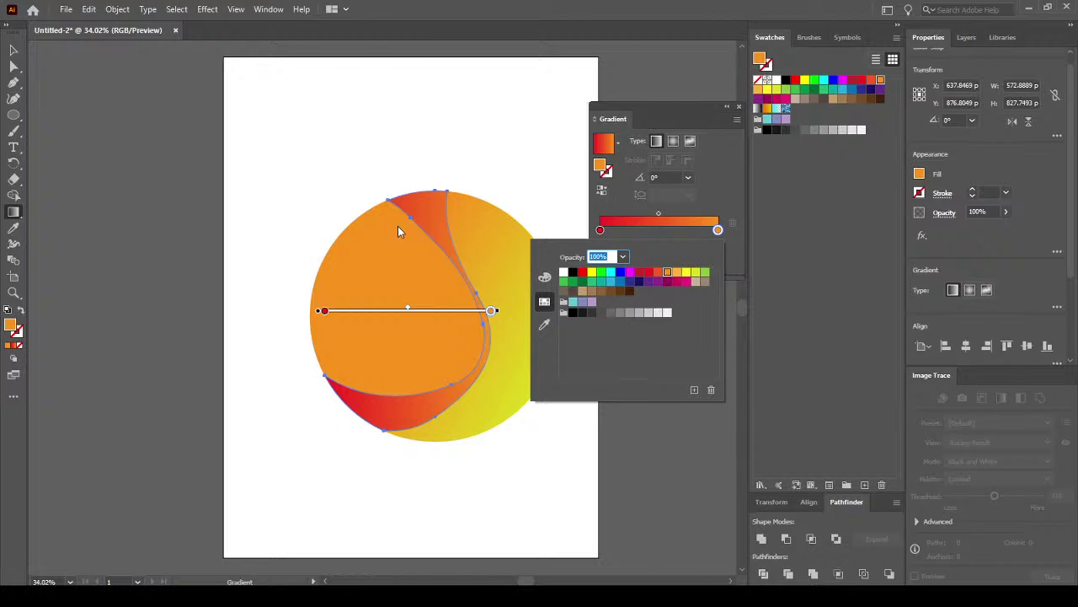
left_click(17, 54)
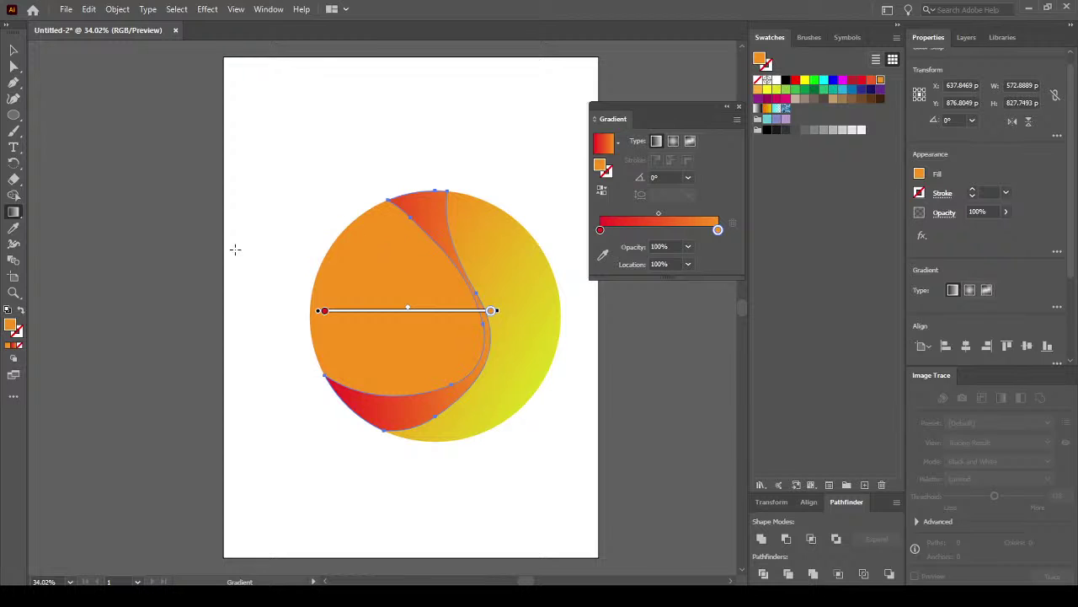
Fill the circle's left piece with the white-to-black linear gradient swatch.
left_click(14, 52)
left_click(370, 253)
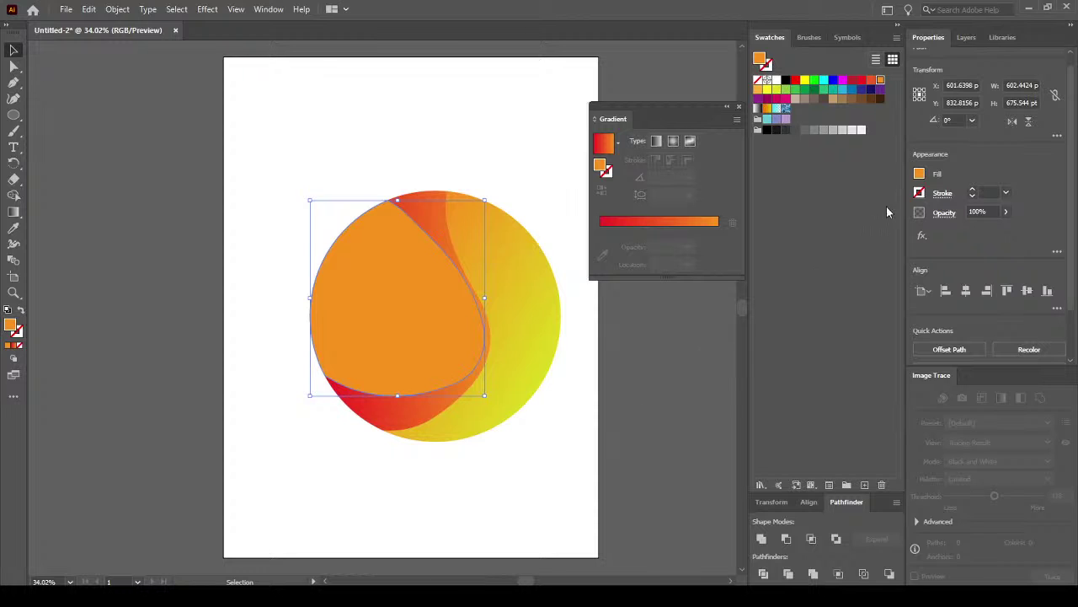
left_click(919, 175)
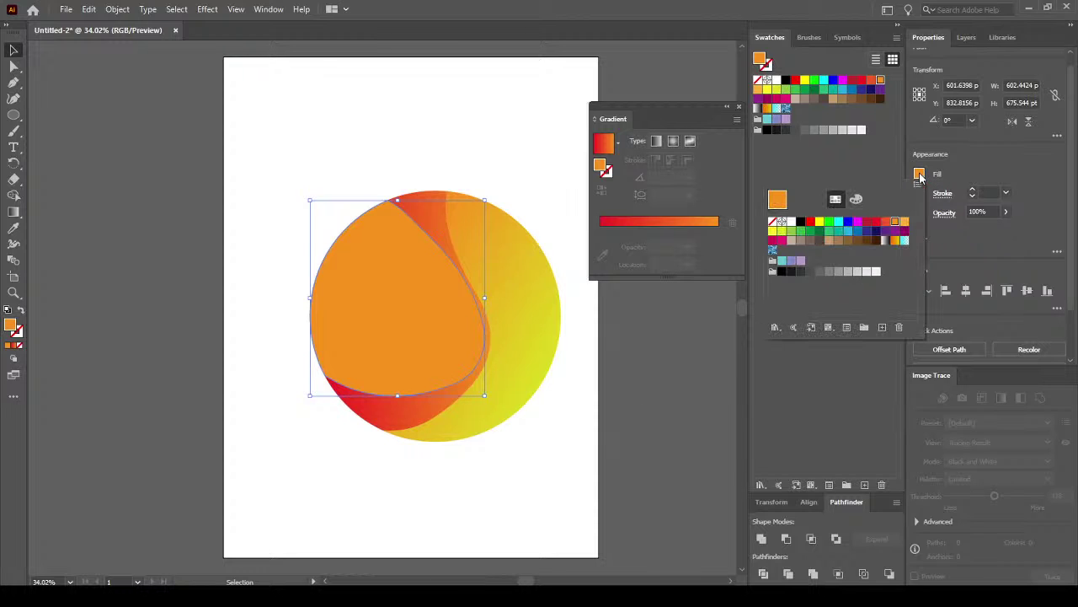
left_click(886, 241)
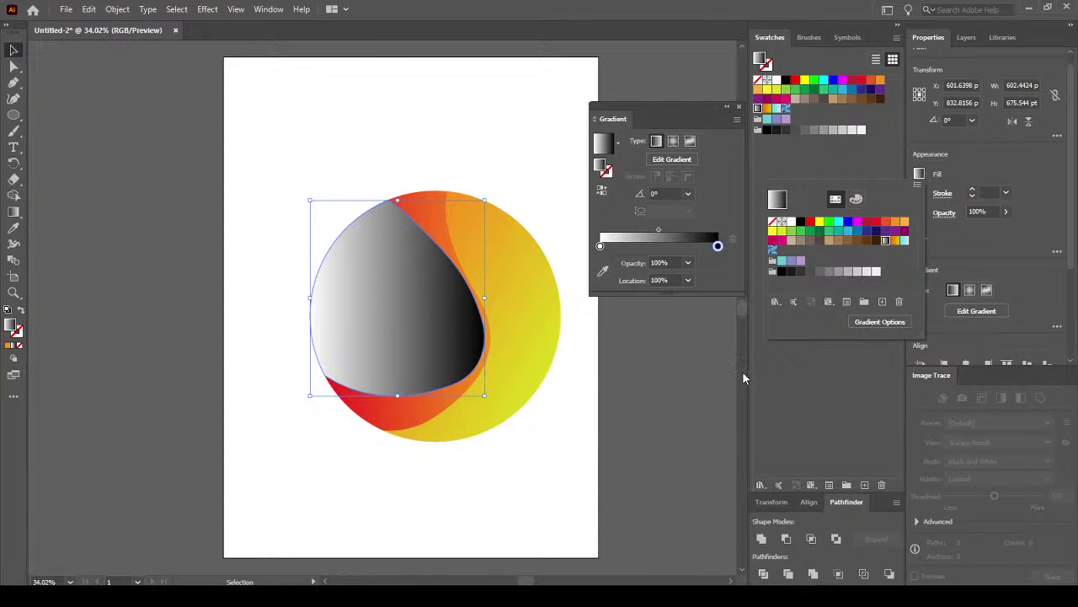
Set the start stop of the left piece's gradient to the red-orange swatch R=241 G=90 B=36.
left_click(600, 246)
double_click(600, 246)
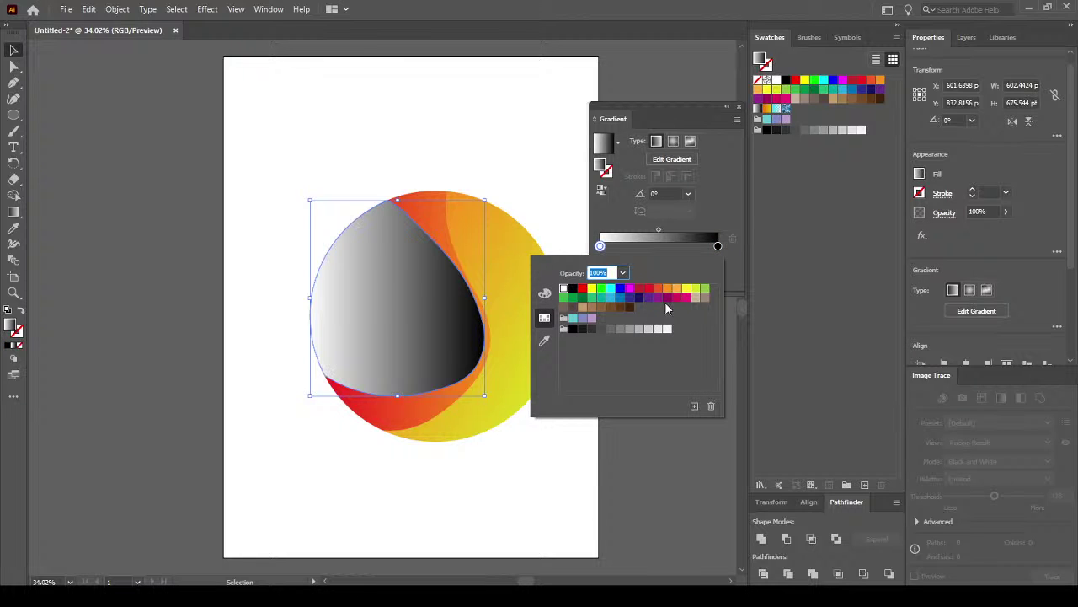
left_click(659, 289)
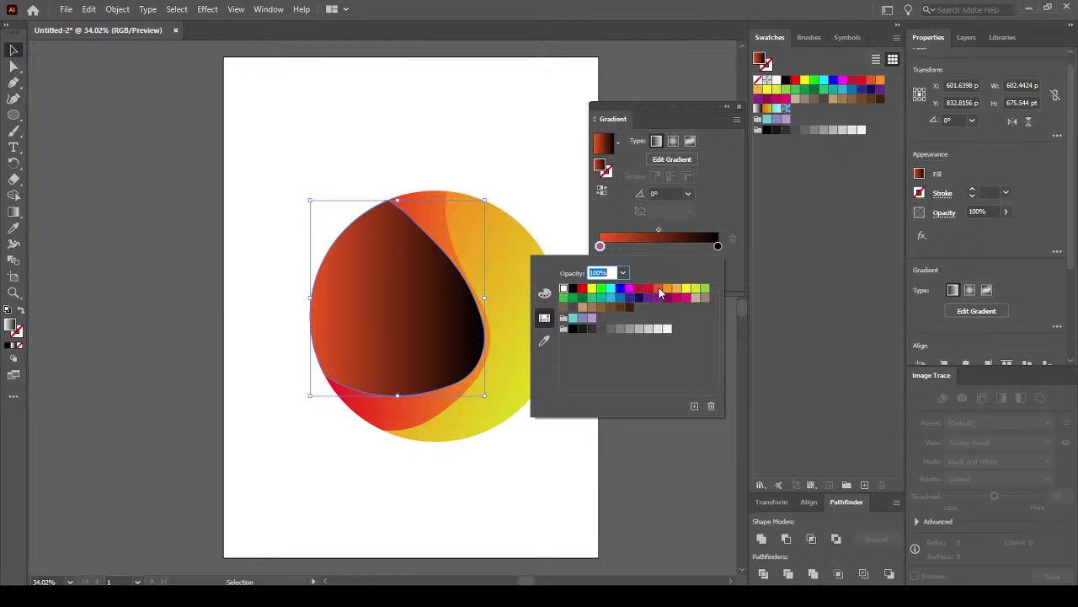
Make the left piece's gradient radial and set its end stop to the yellow swatch after trying orange R=247 G=147 B=30.
left_click(672, 144)
left_click(674, 142)
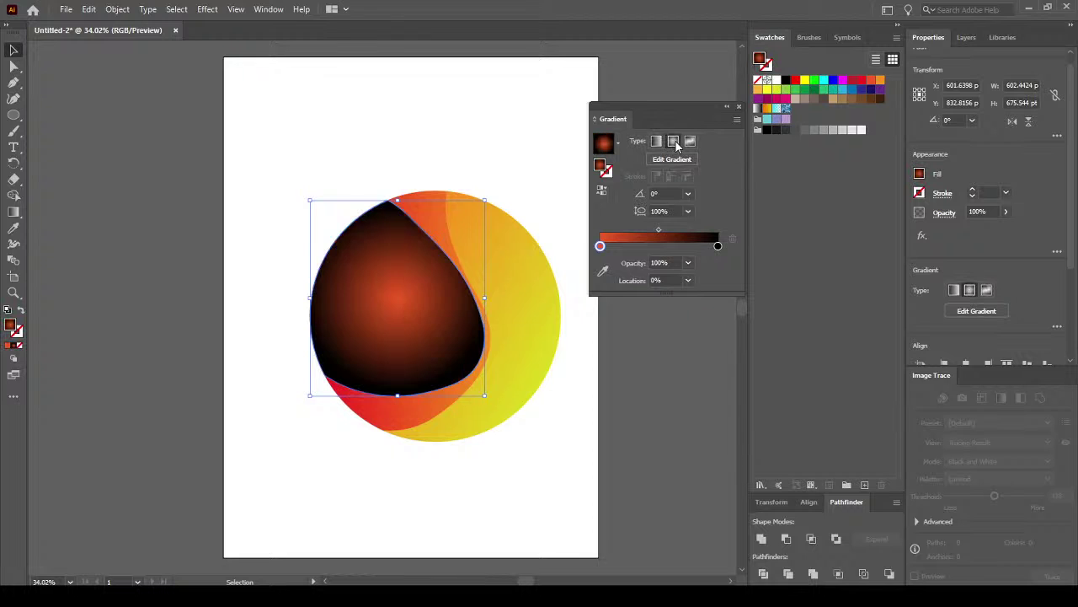
double_click(718, 246)
left_click(667, 289)
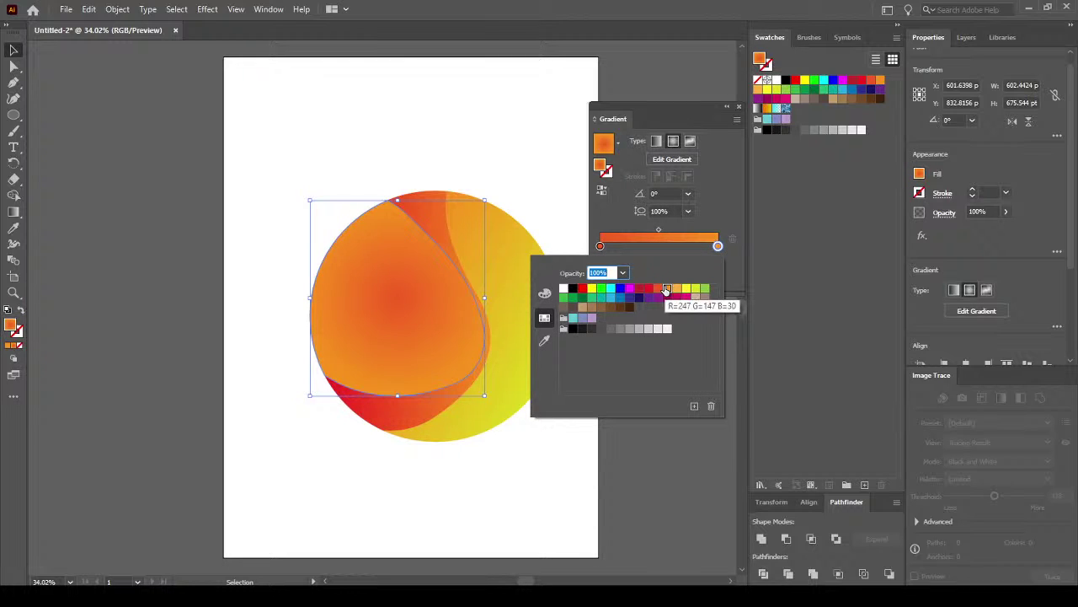
left_click(686, 289)
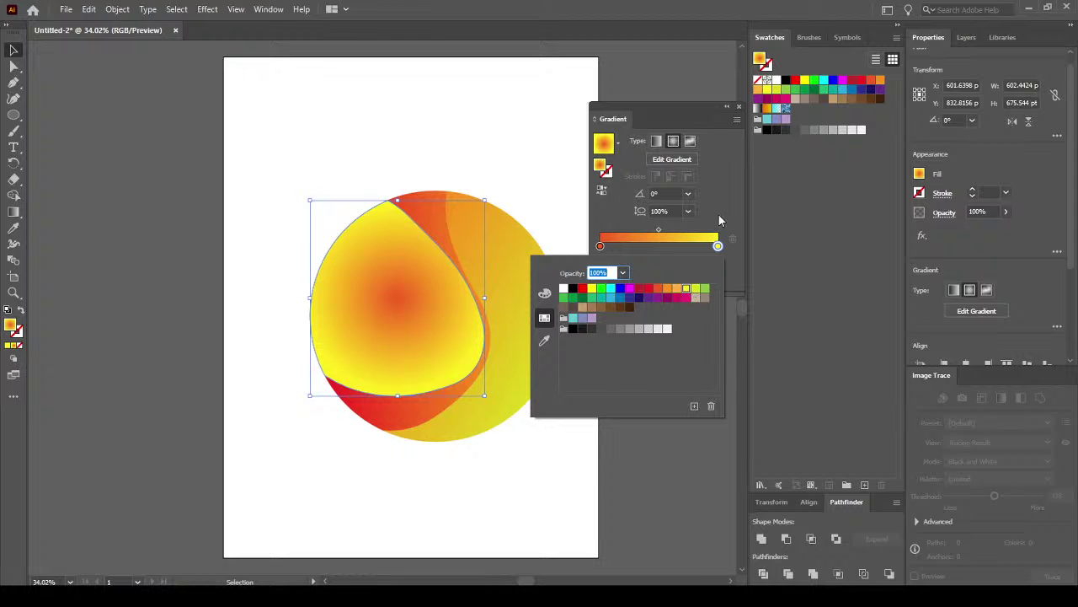
left_click(716, 245)
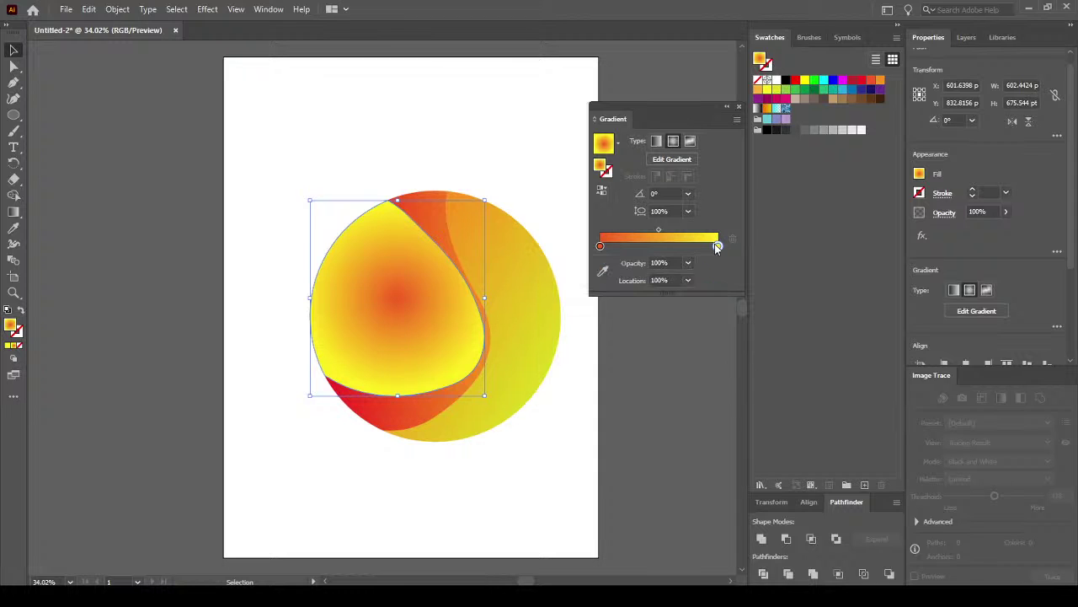
Reverse the left piece's radial gradient and reshape it with the Gradient tool to about -6.8° and a 243% aspect ratio, widening its spread.
left_click(602, 190)
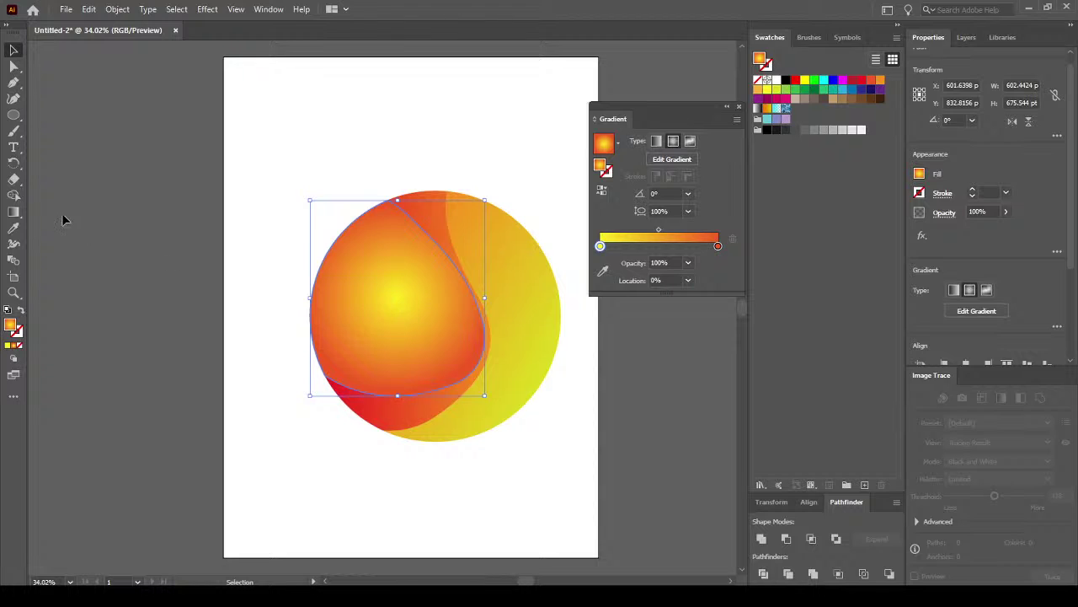
left_click(14, 212)
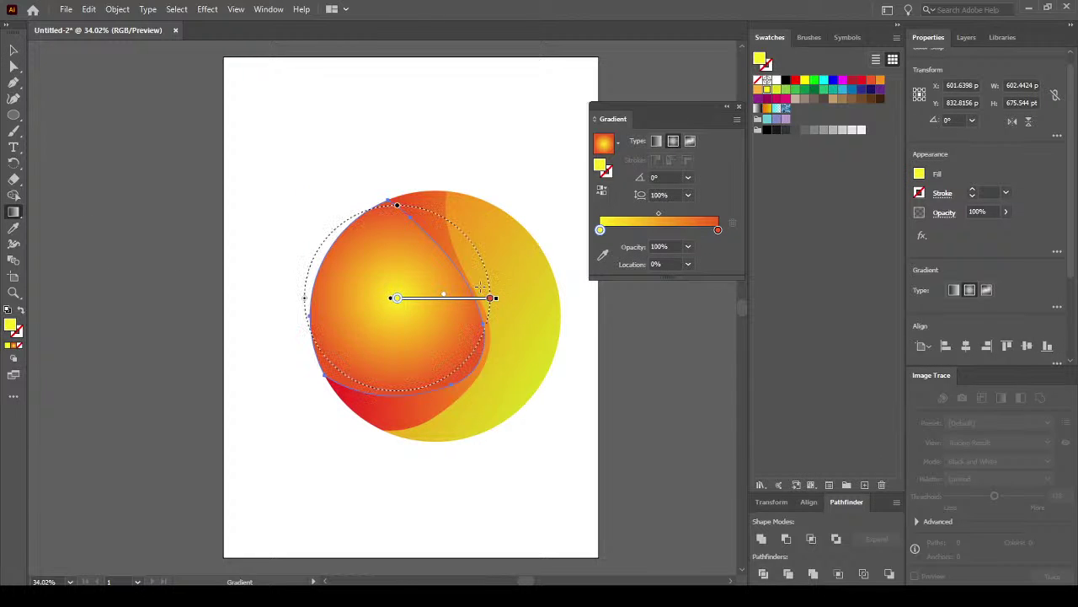
left_click_drag(488, 280, 489, 291)
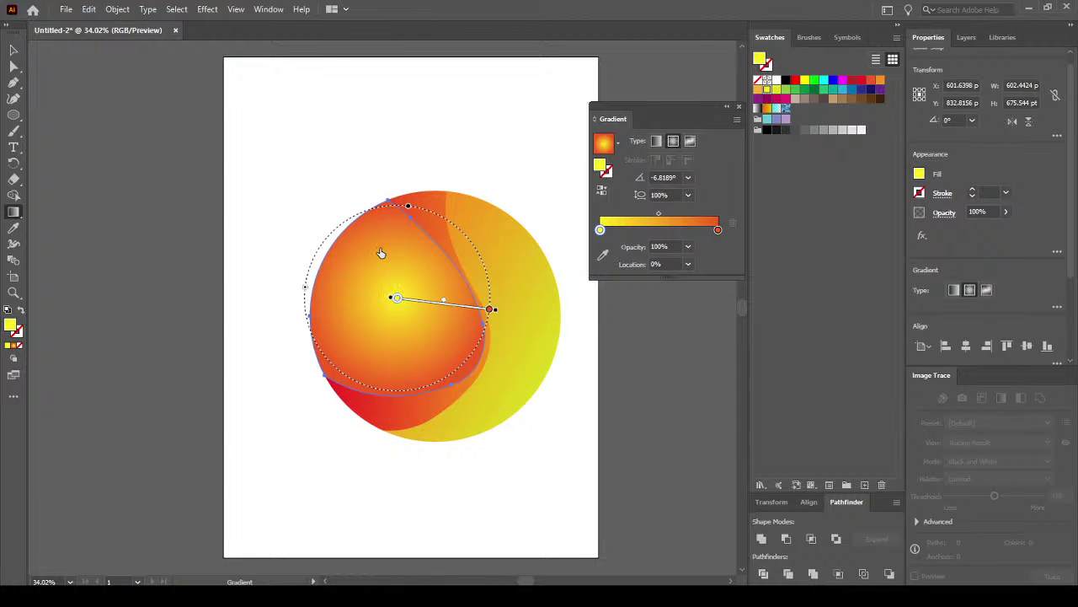
left_click_drag(410, 201, 460, 82)
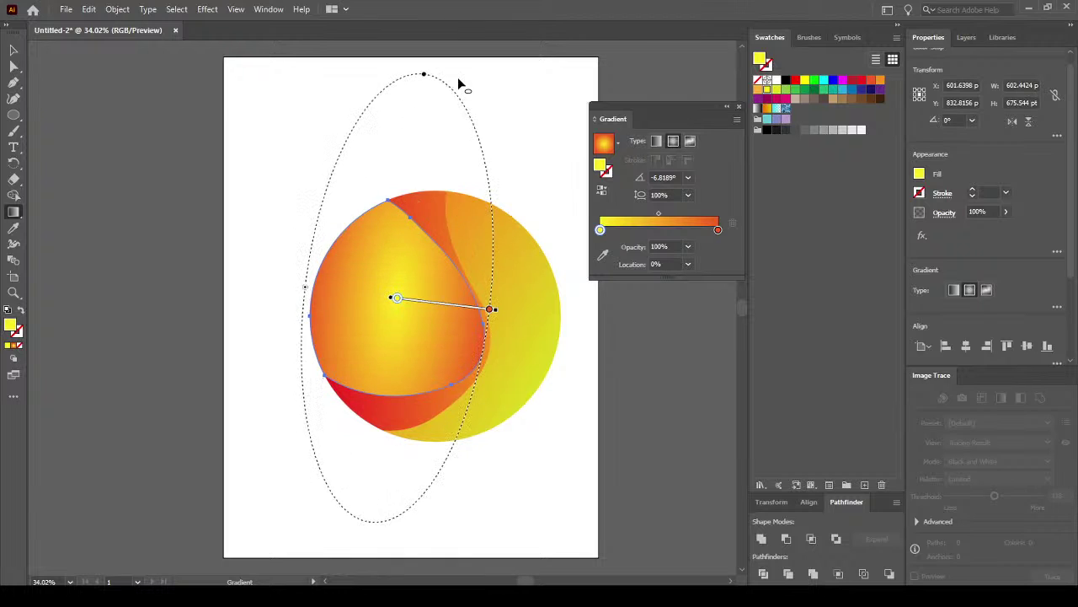
left_click_drag(305, 288, 149, 269)
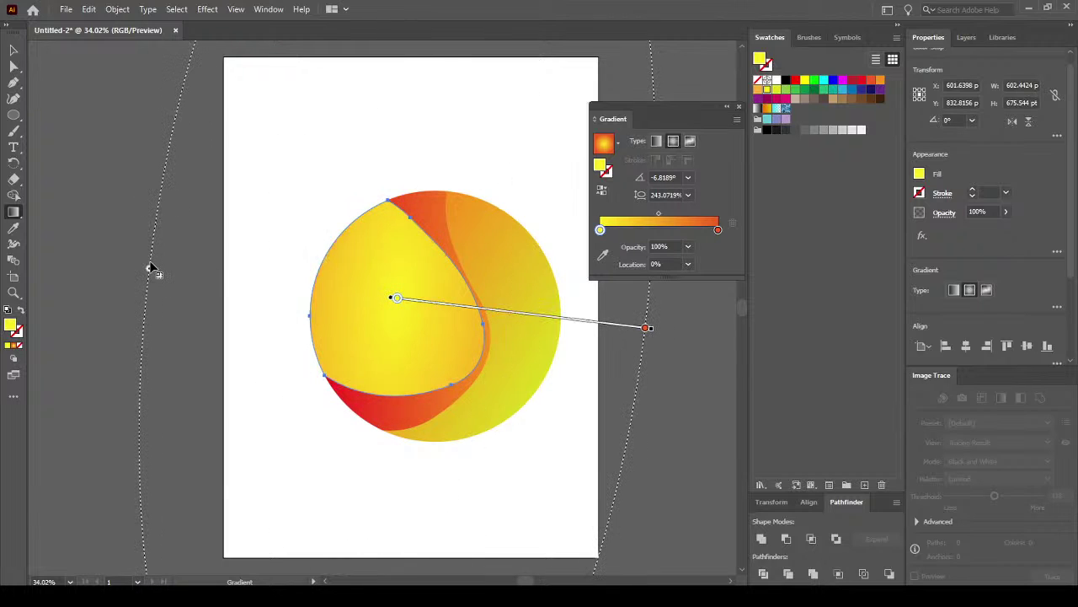
Redirect the gradient from yellow at the left piece's lower right towards its upper left, then deselect the artwork and close the Gradient settings.
mouse_move(394, 299)
left_mouse_down()
mouse_move(519, 356)
mouse_move(420, 332)
mouse_move(455, 338)
mouse_move(570, 401)
left_mouse_up()
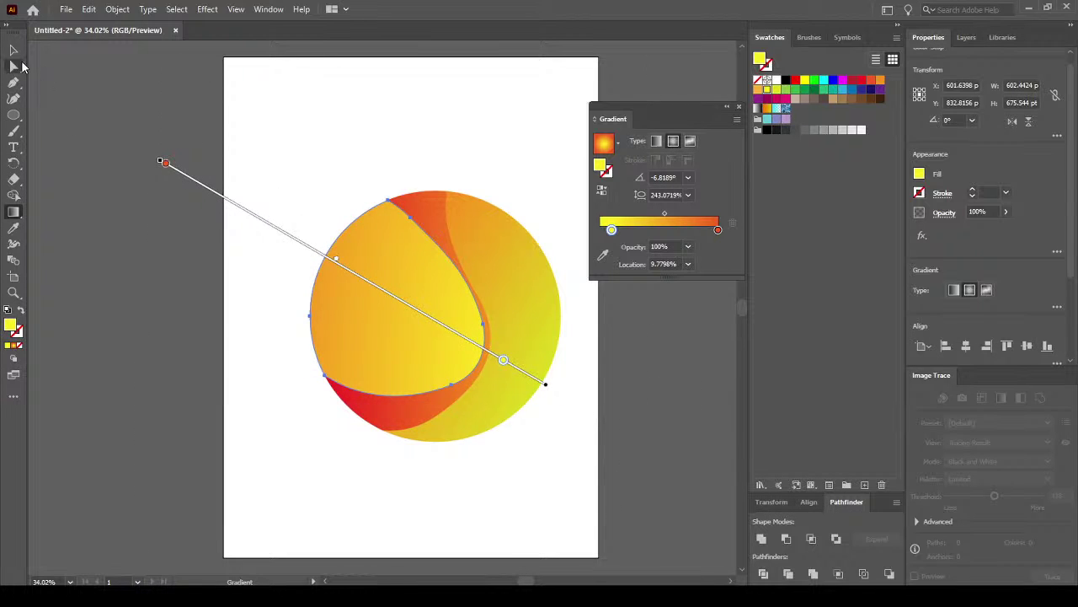
left_click(13, 52)
left_click(72, 216)
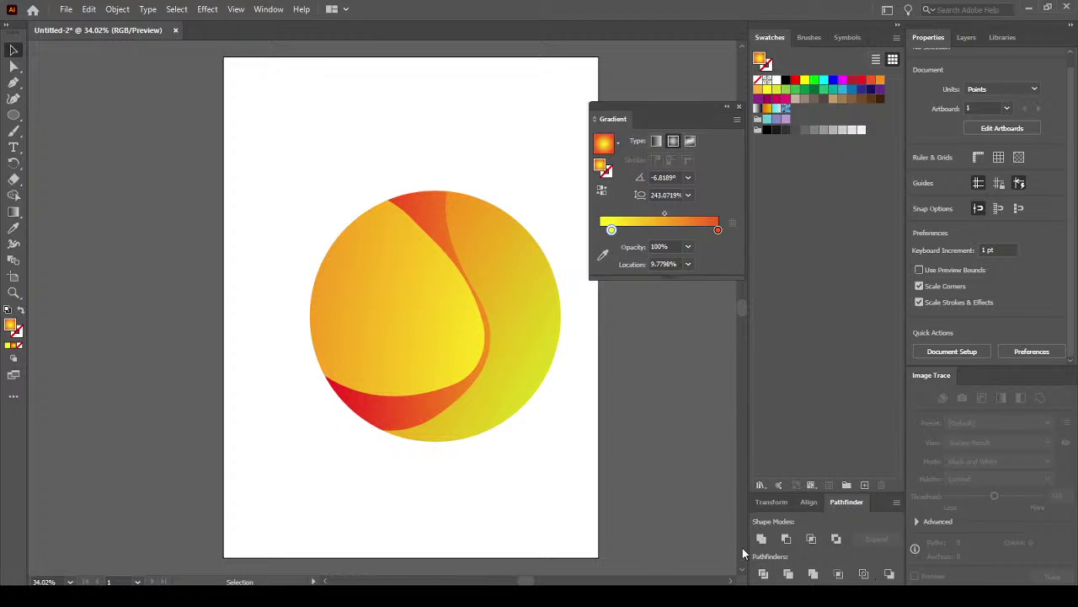
left_click(739, 106)
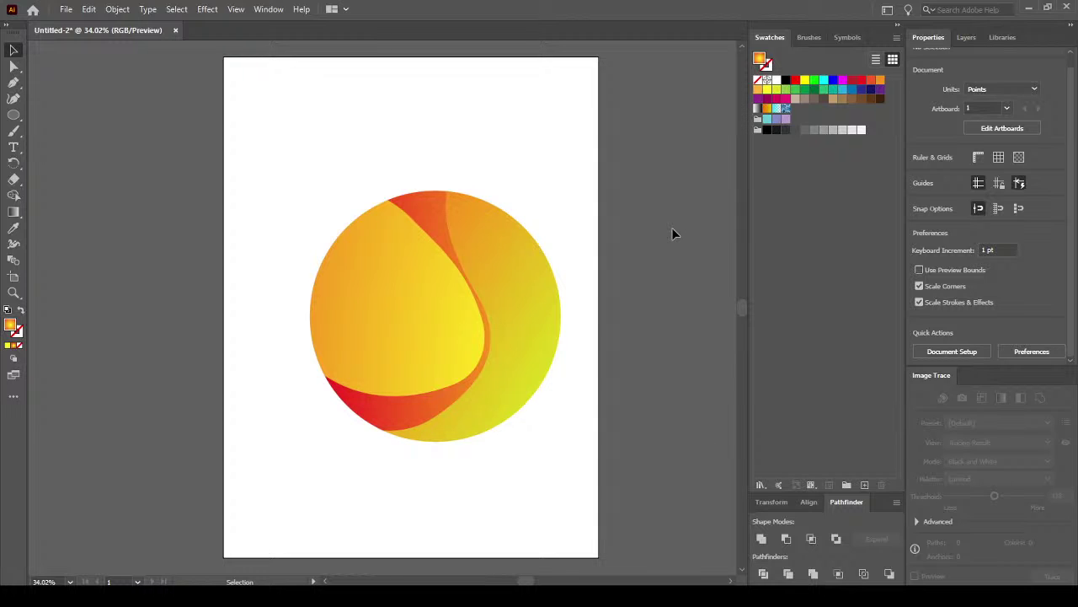